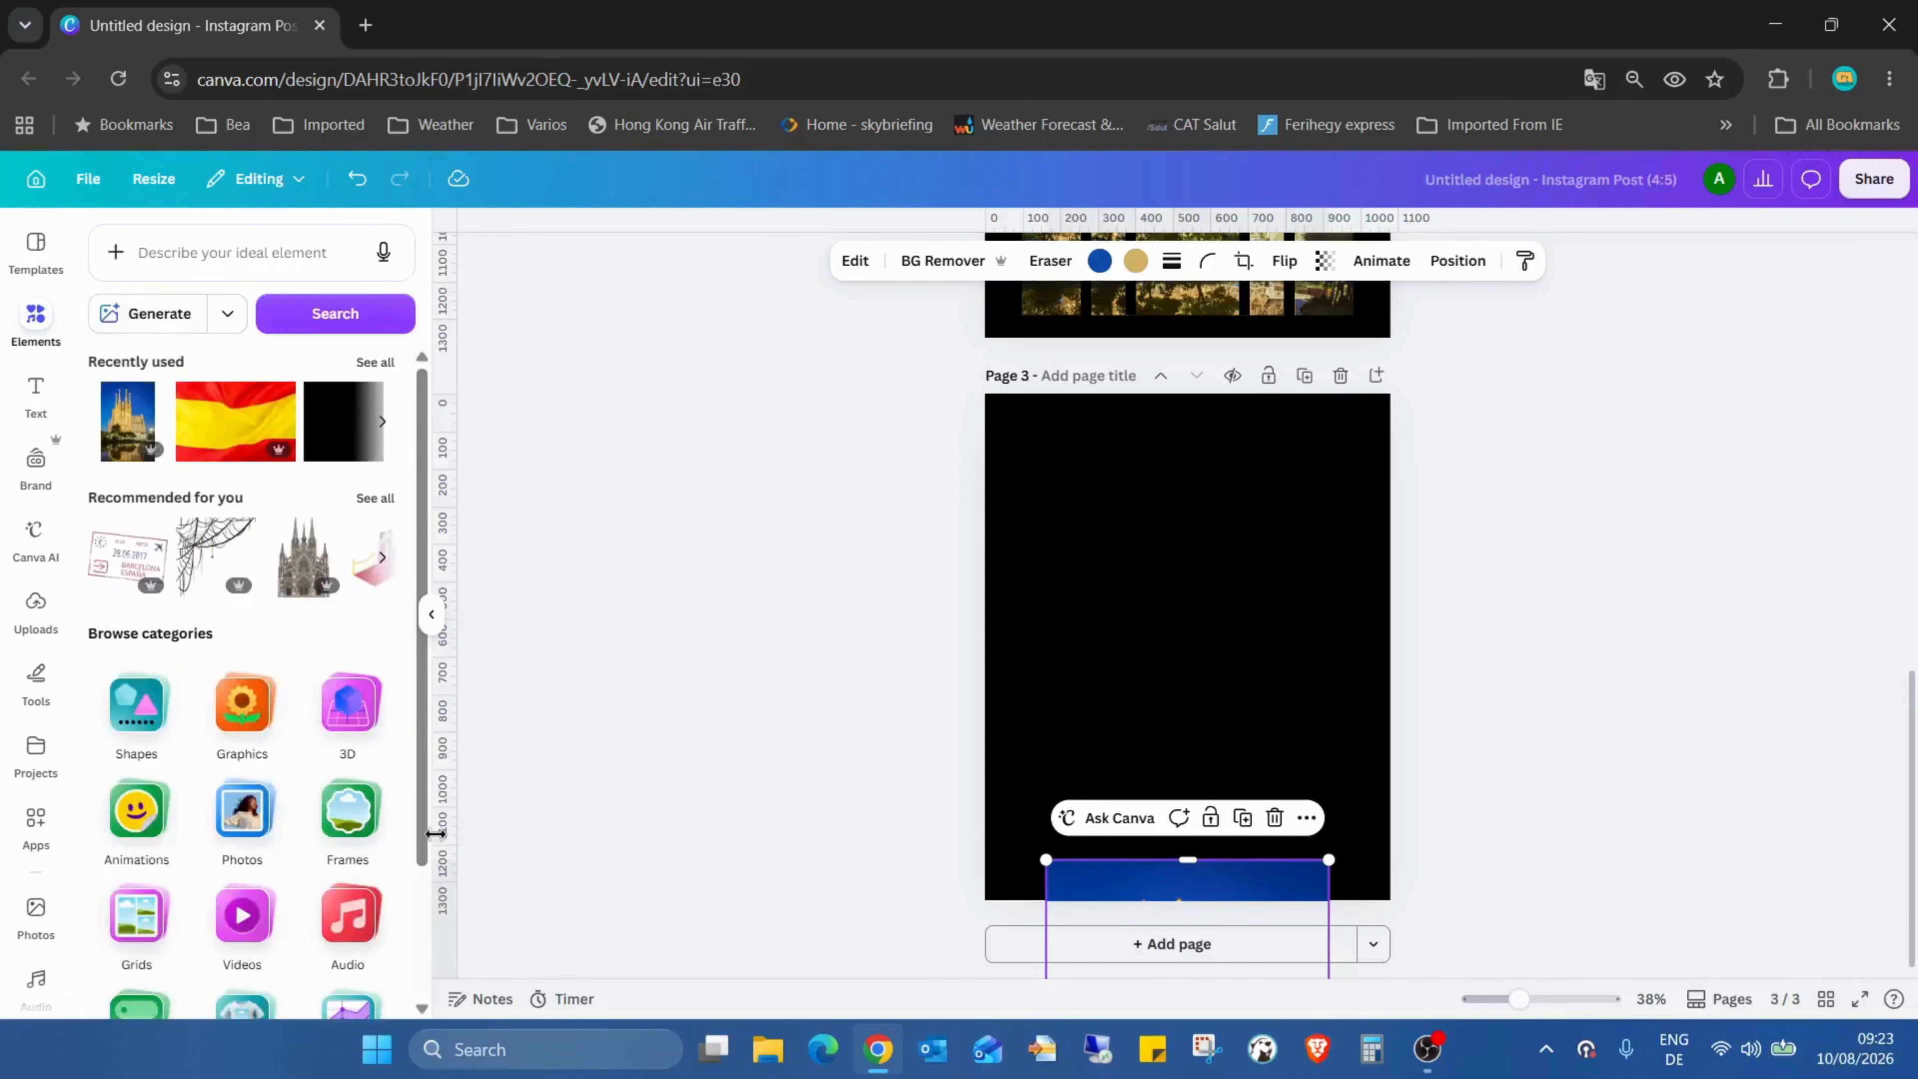
Add a basic square frame to page 3 from the frames collection
{"action": "left_click", "coordinate": [349, 813]}
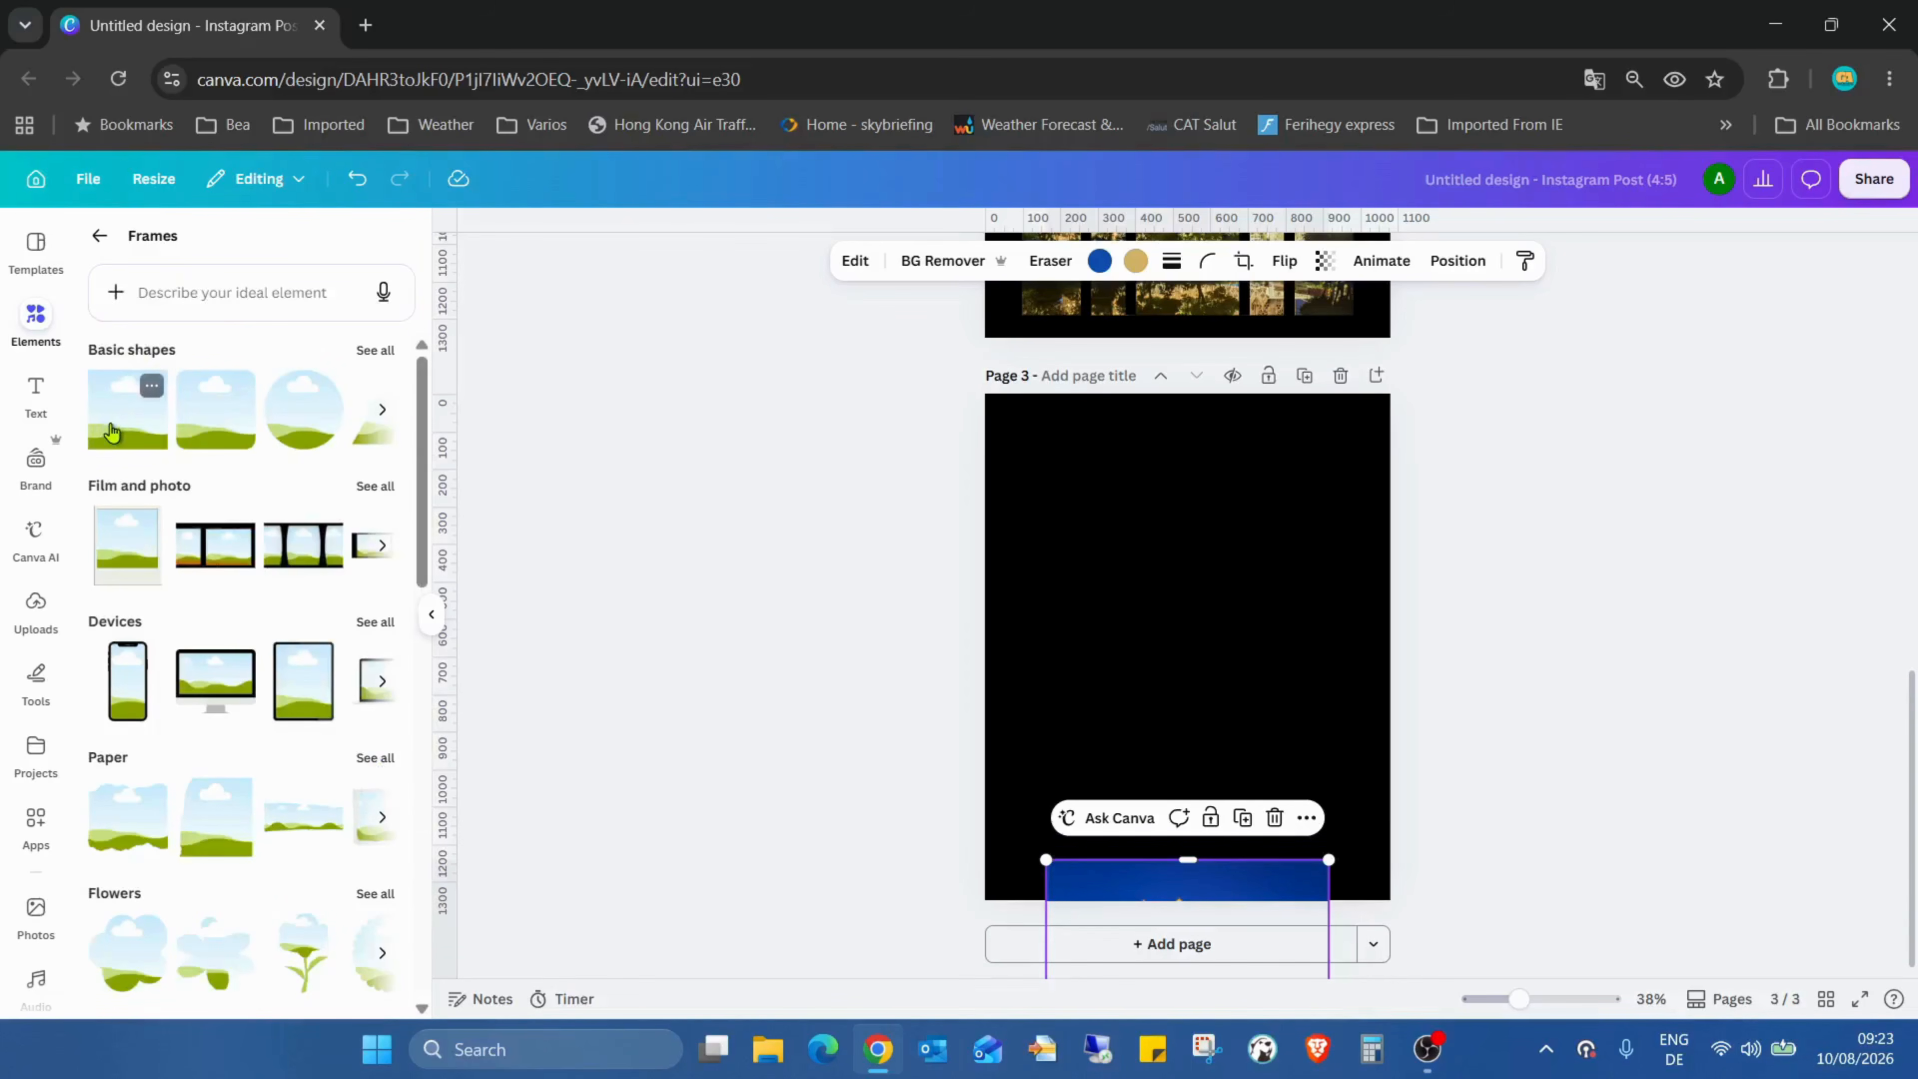
{"action": "left_click", "coordinate": [112, 433]}
{"action": "left_click", "coordinate": [99, 235]}
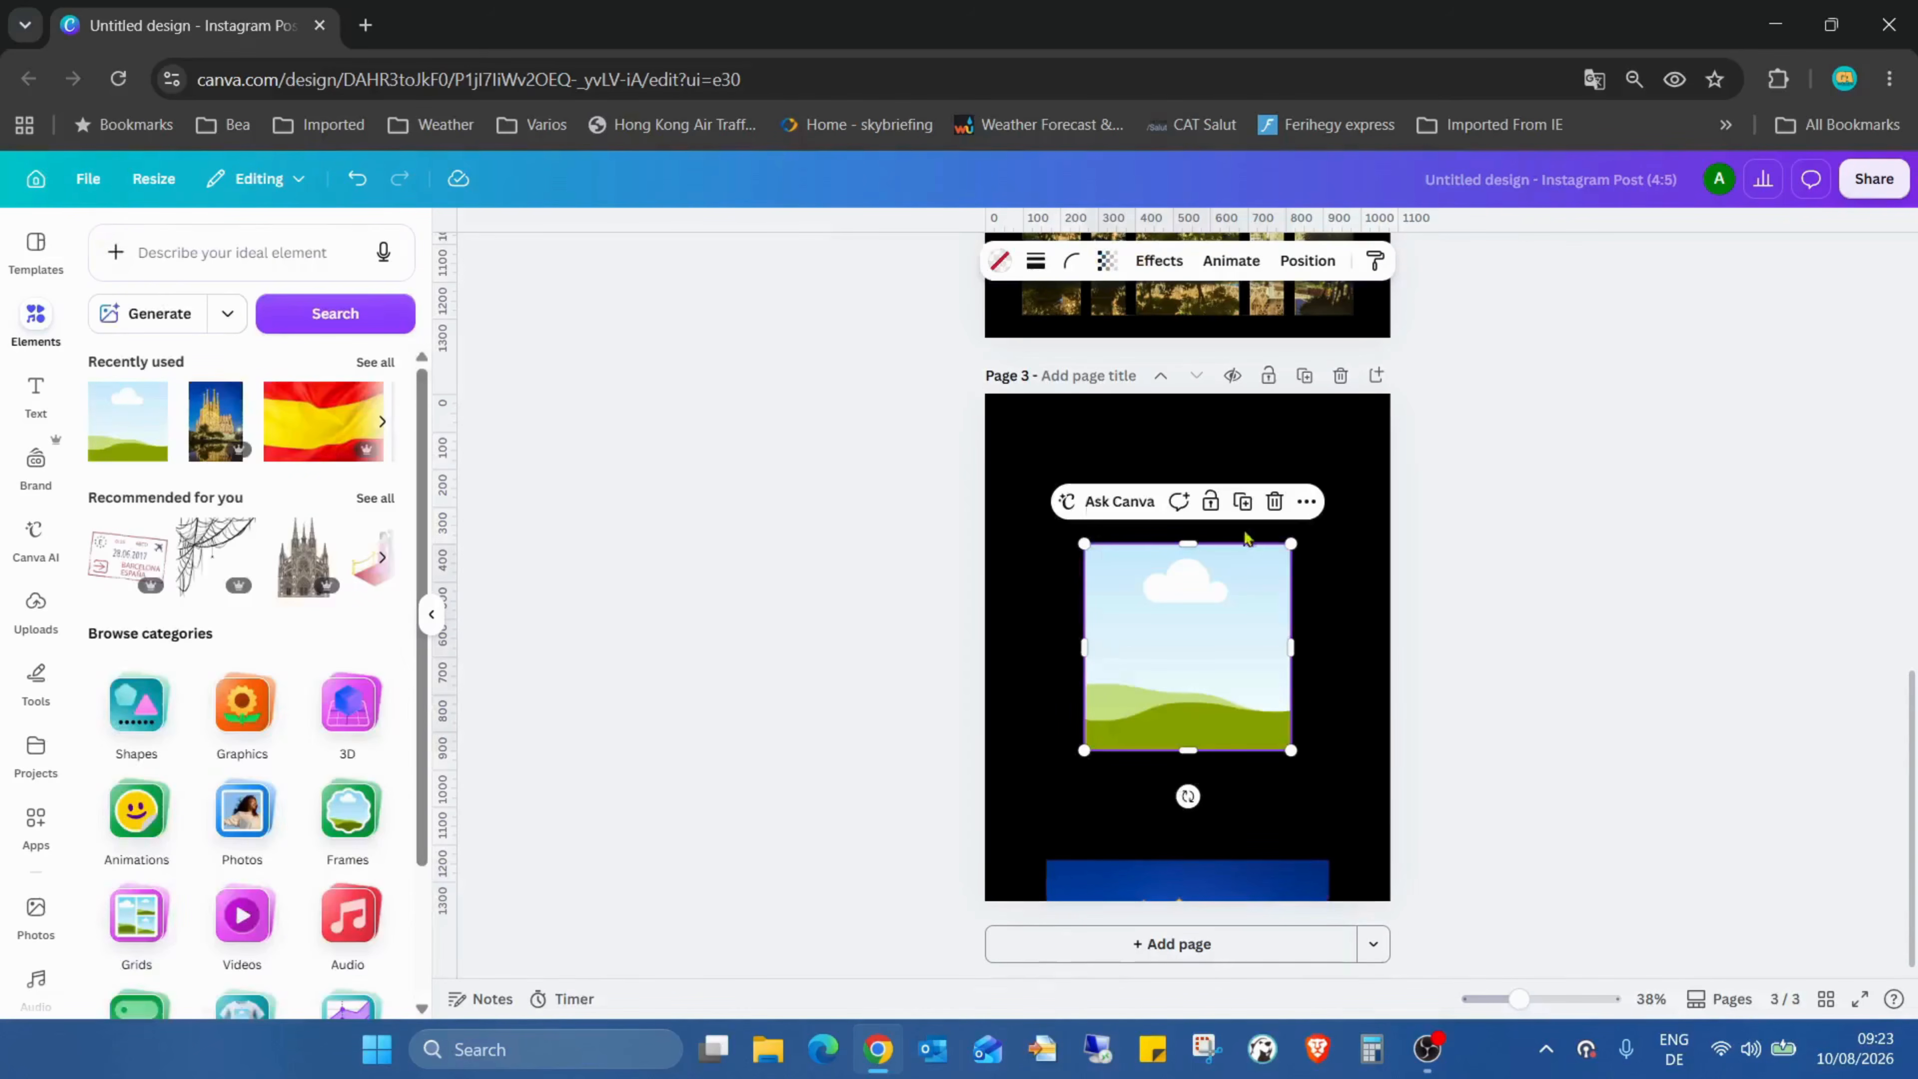
Stretch the square frame to about 840 by 1051 px, covering most of page 3 and leaving a band free above
{"action": "left_click_drag", "start_coordinate": [1168, 543], "coordinate": [1169, 432]}
{"action": "left_click_drag", "start_coordinate": [1182, 752], "coordinate": [1180, 878]}
{"action": "left_click_drag", "start_coordinate": [1090, 666], "coordinate": [1032, 674]}
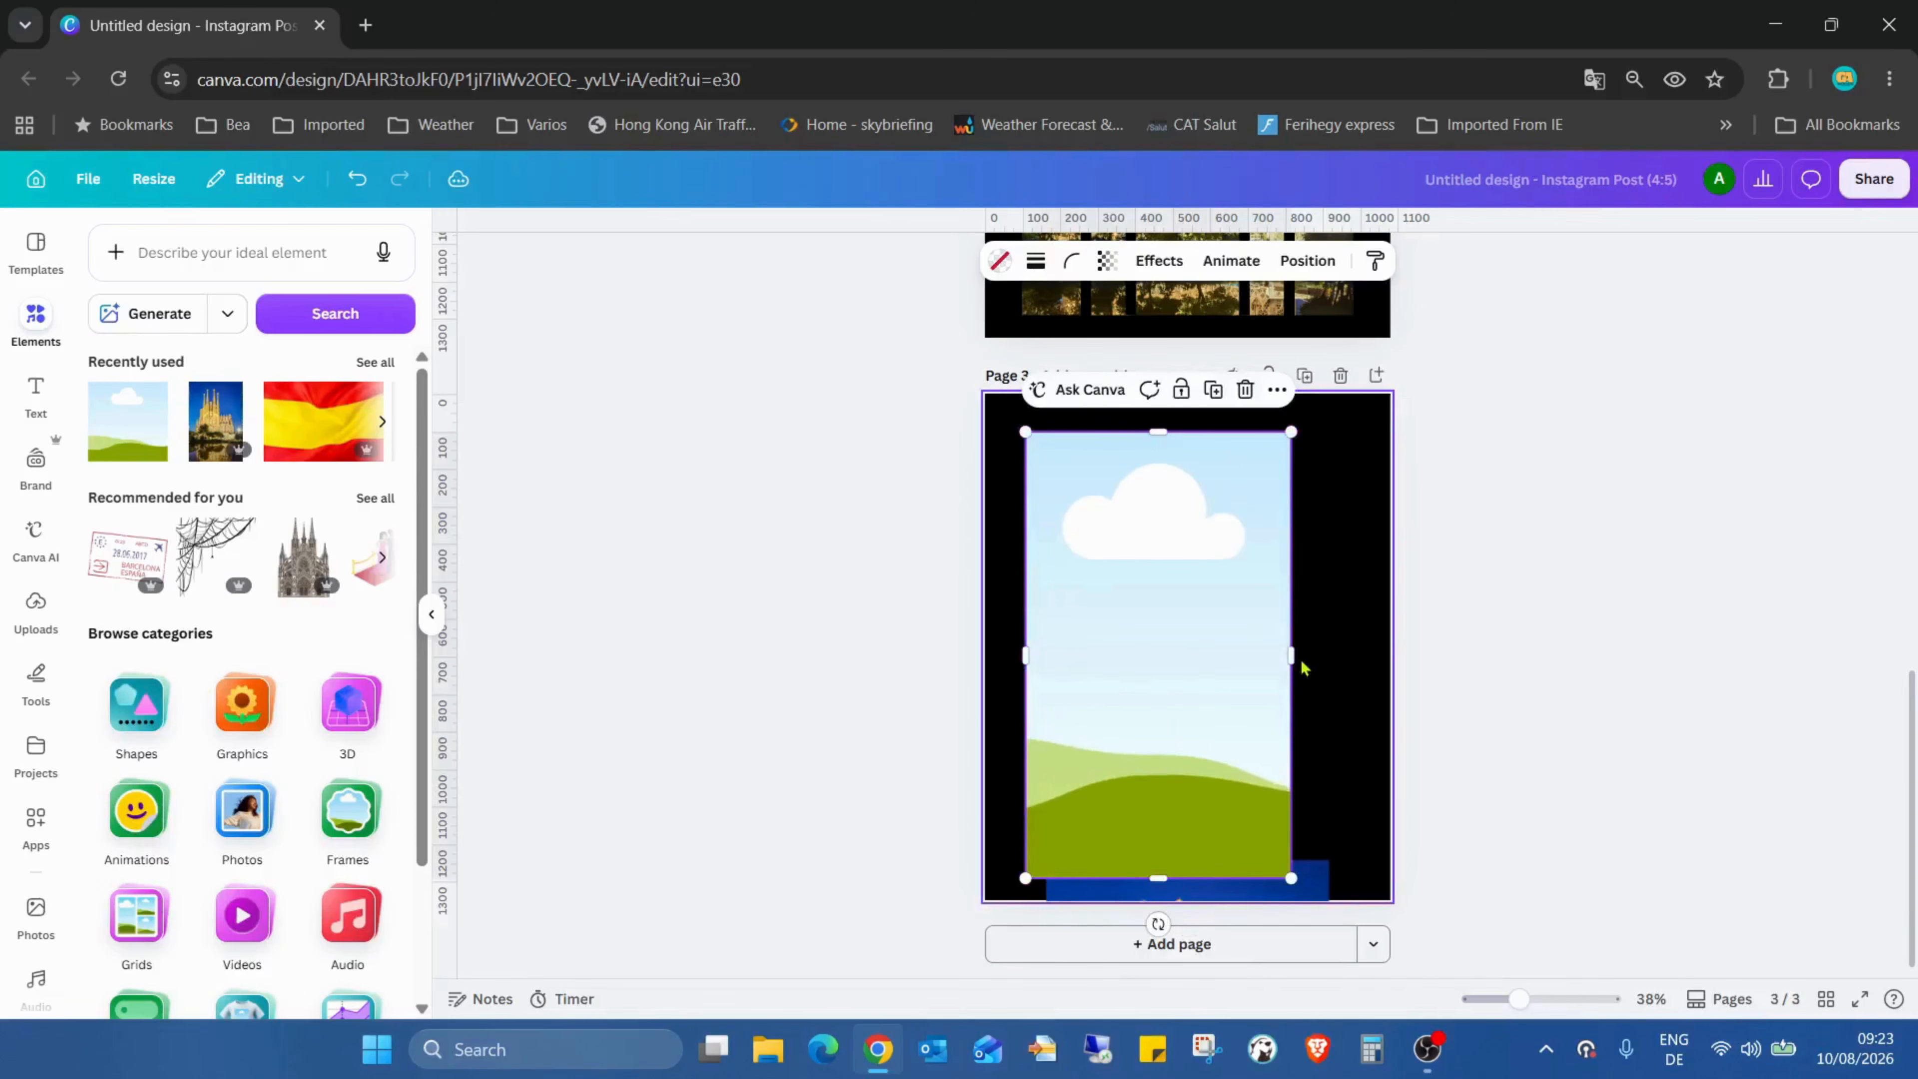
{"action": "left_click_drag", "start_coordinate": [1300, 667], "coordinate": [1241, 654]}
{"action": "left_click_drag", "start_coordinate": [1187, 438], "coordinate": [1189, 495]}
{"action": "left_click_drag", "start_coordinate": [1173, 595], "coordinate": [1171, 599]}
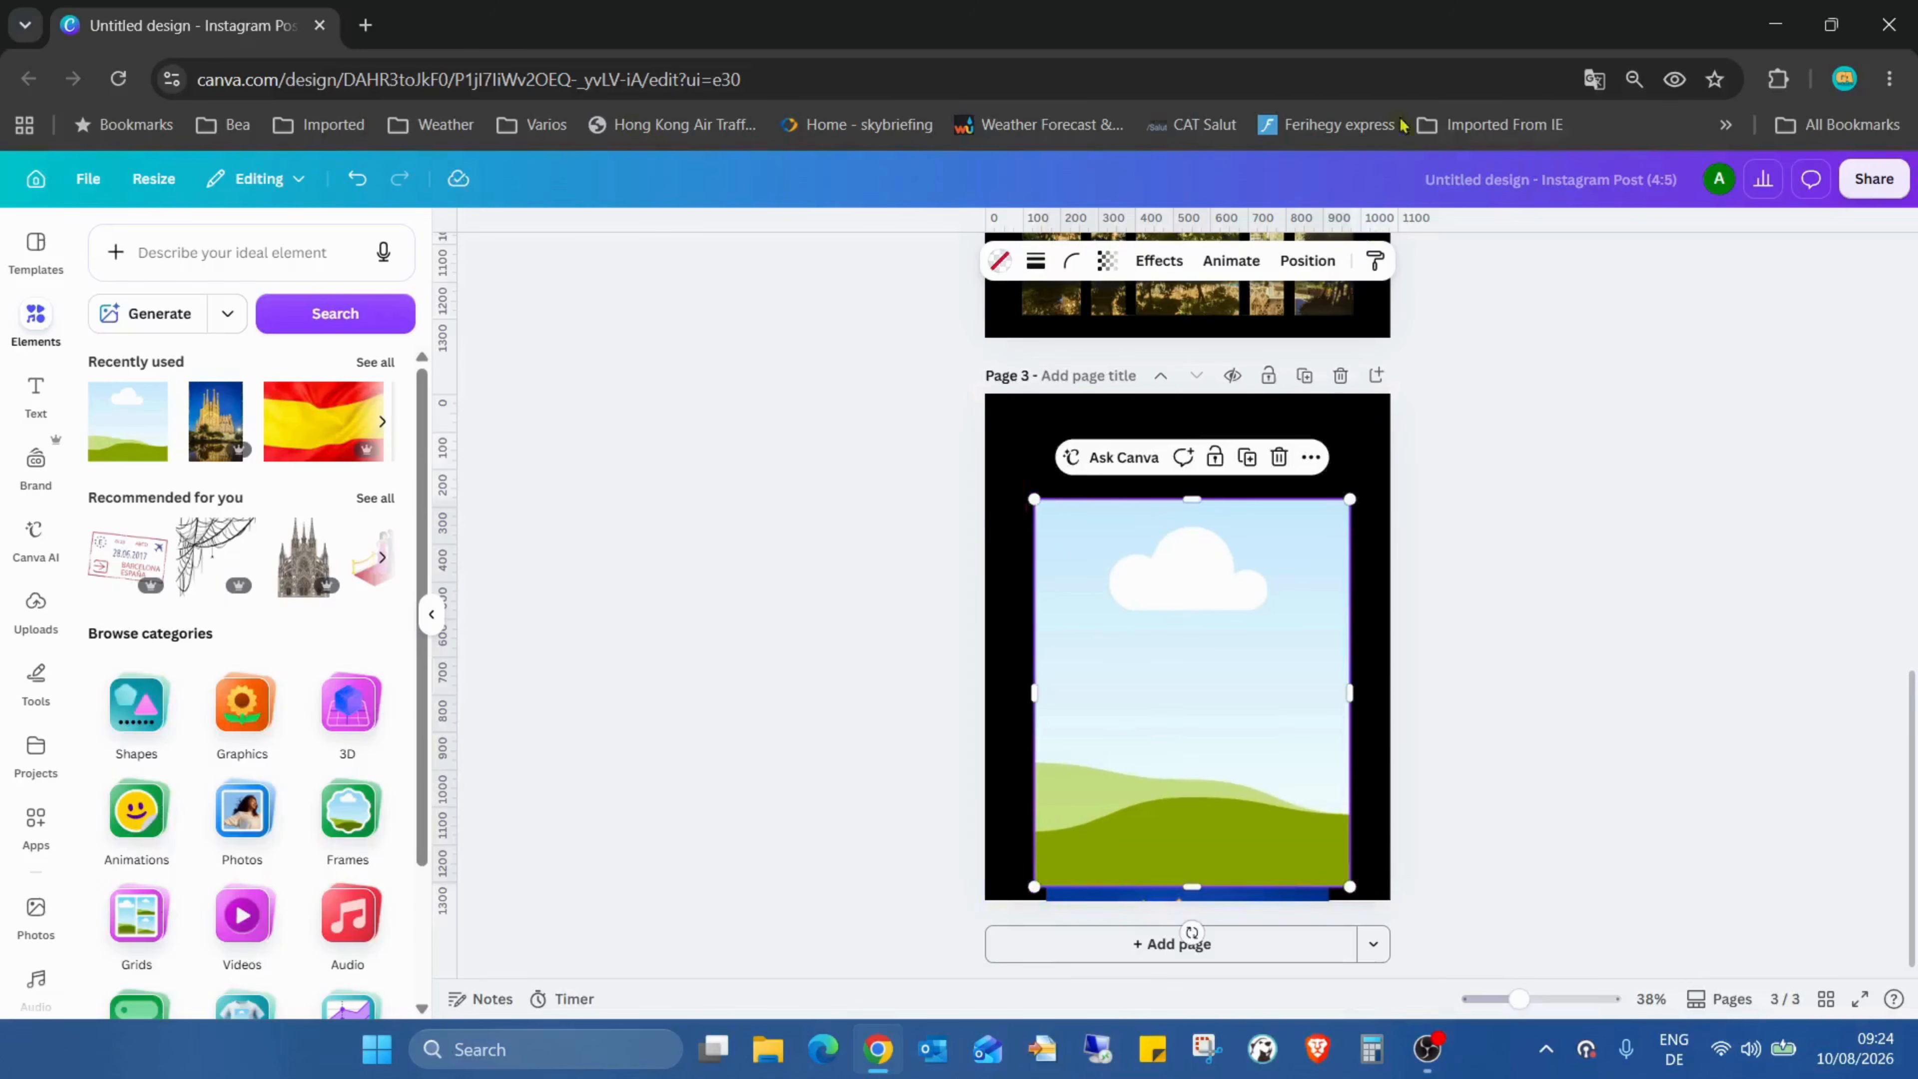
{"action": "left_click_drag", "start_coordinate": [1214, 497], "coordinate": [1214, 490]}
Centre the frame horizontally on the page
{"action": "left_click", "coordinate": [1307, 259]}
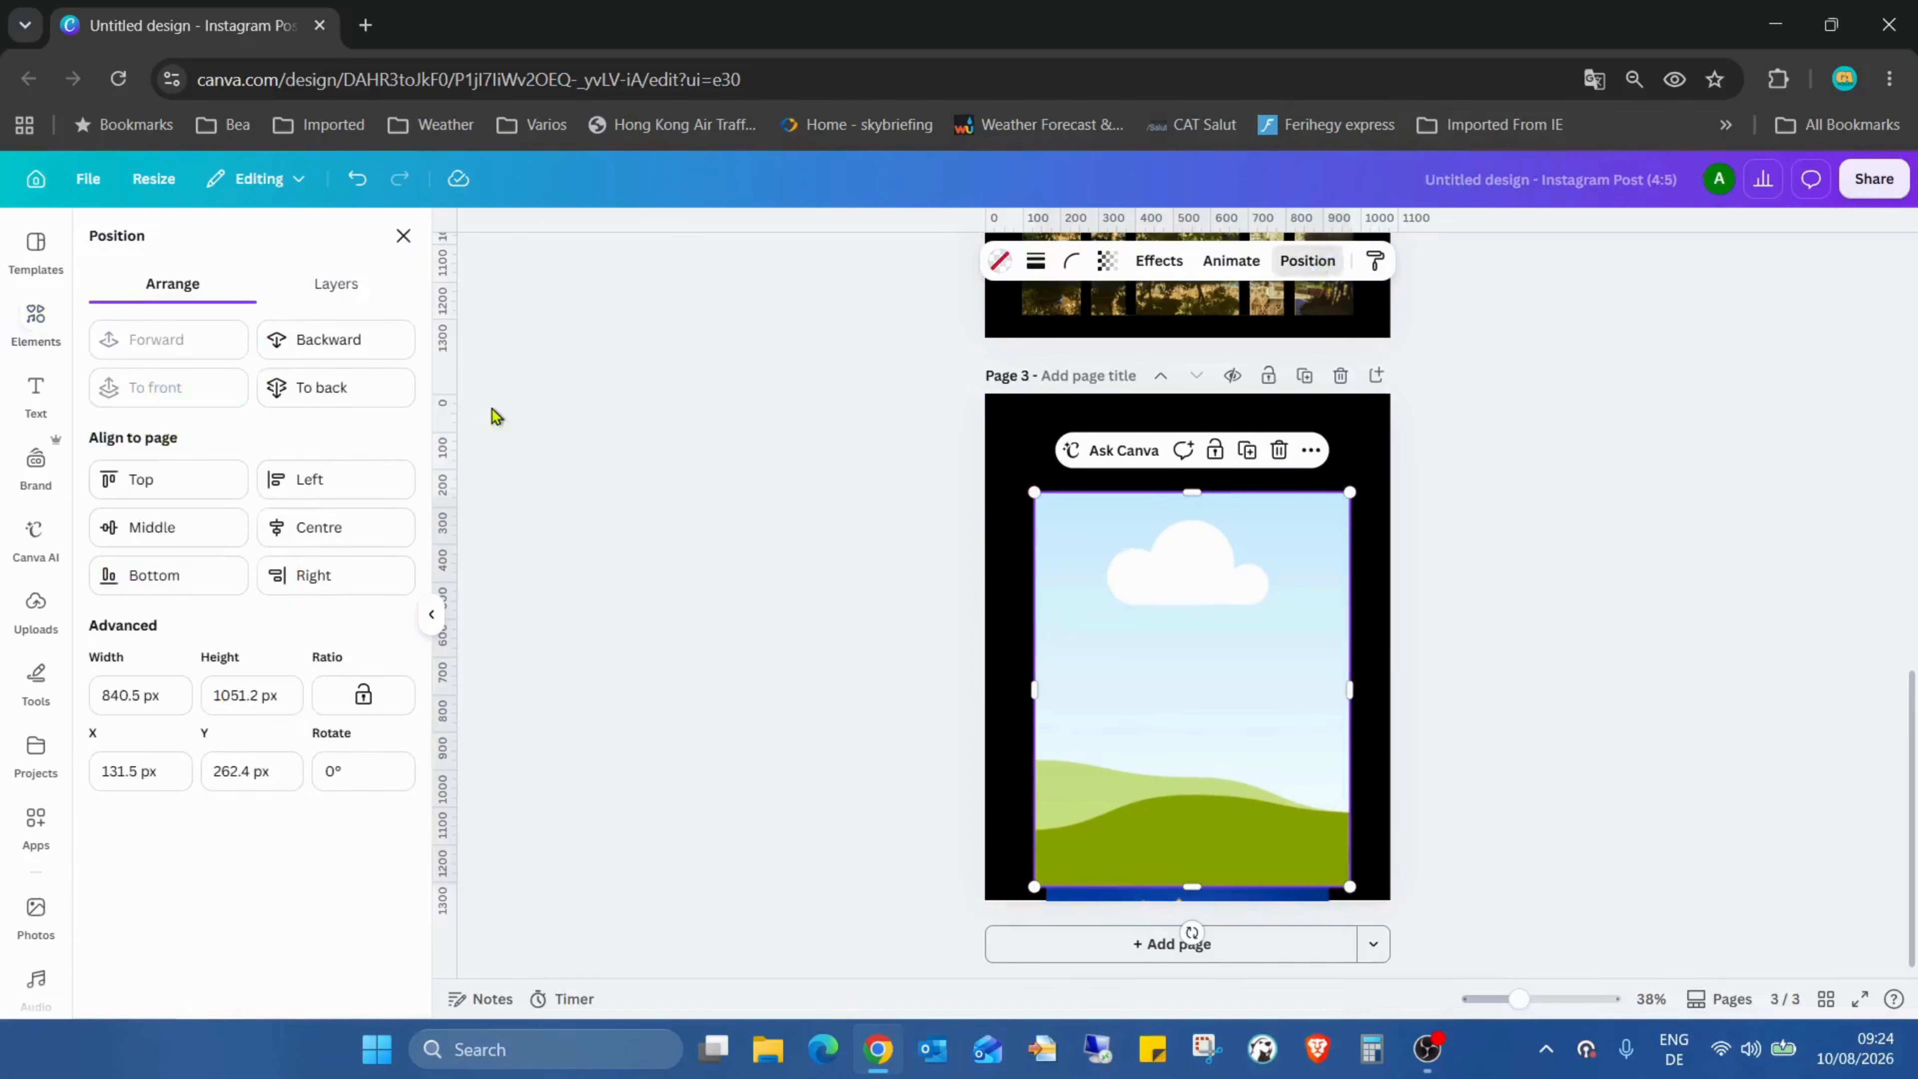
{"action": "left_click", "coordinate": [305, 516]}
{"action": "key", "text": "Escape"}
Fill the frame with the Sagrada Família photo and shift the image slightly down within its crop
{"action": "left_click_drag", "start_coordinate": [1268, 908], "coordinate": [1270, 688]}
{"action": "double_click", "coordinate": [1264, 561]}
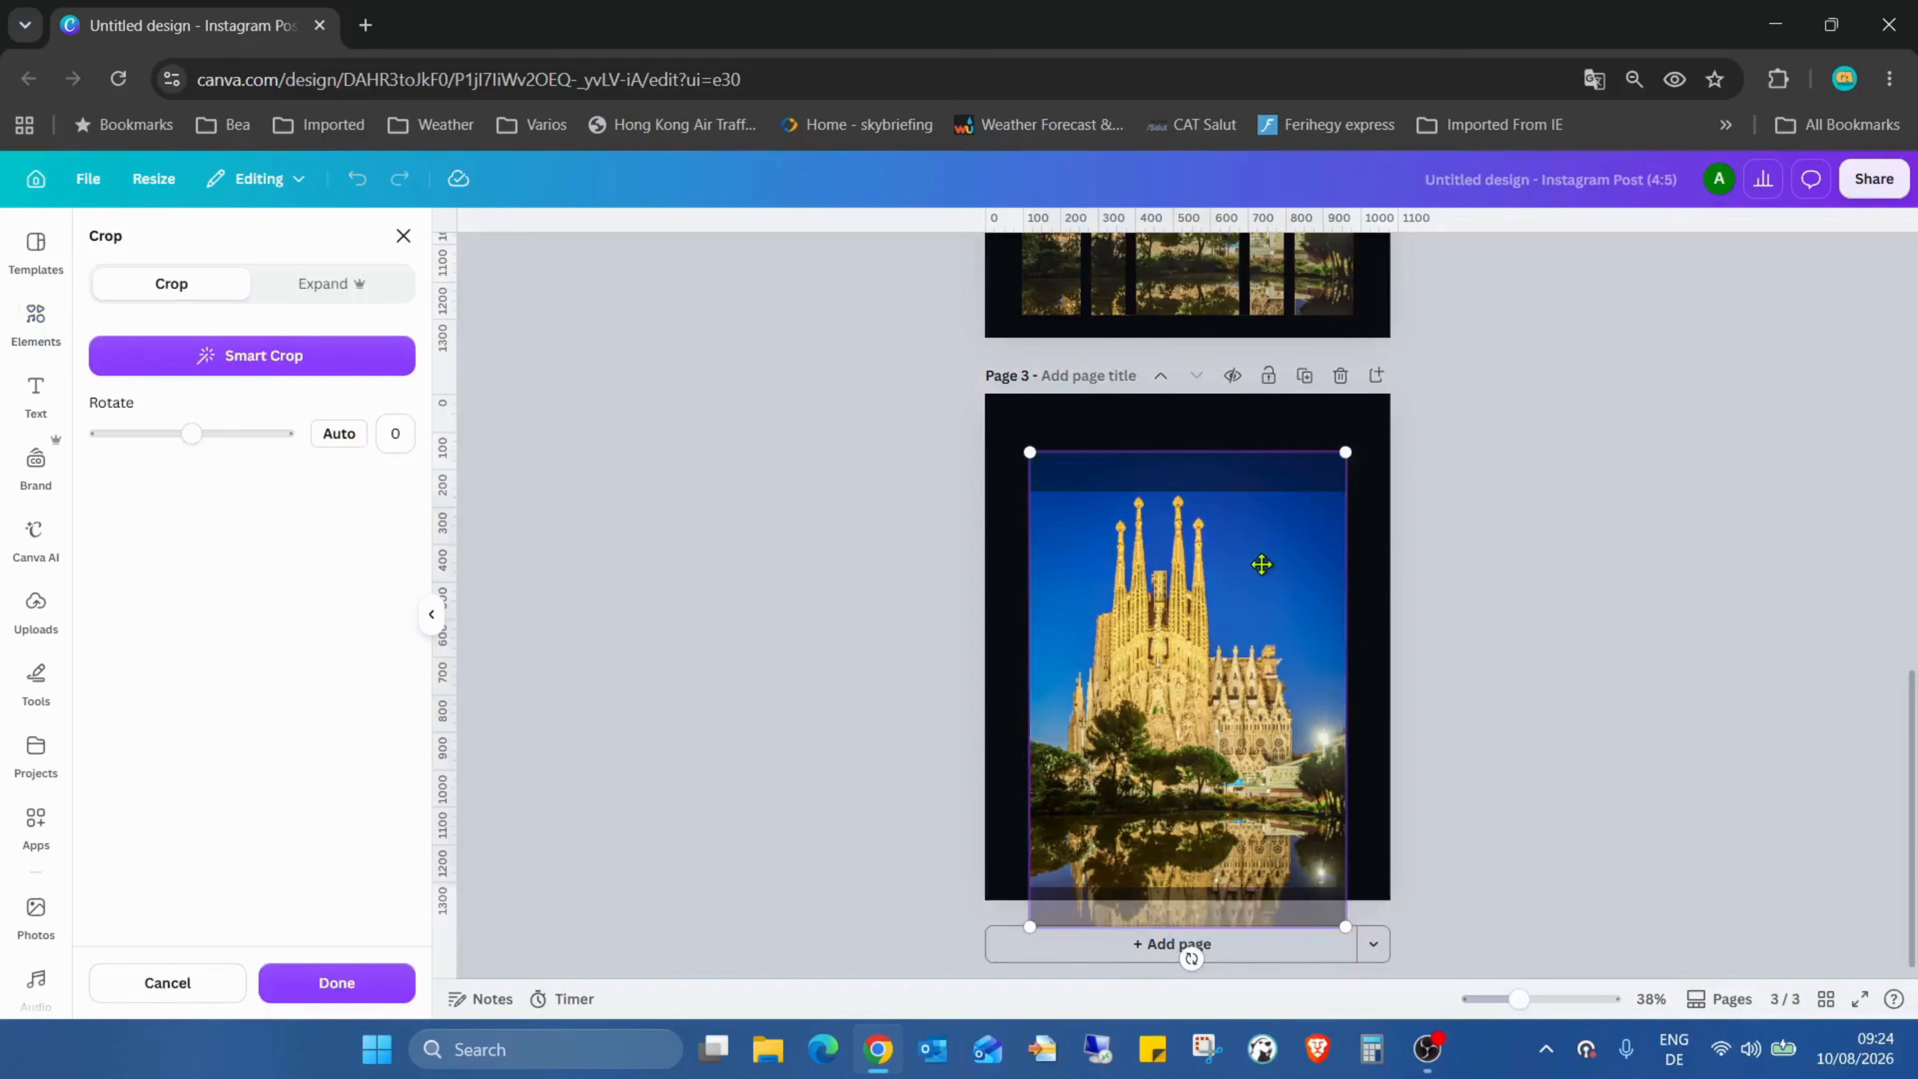
{"action": "left_click_drag", "start_coordinate": [1262, 565], "coordinate": [1269, 581]}
{"action": "left_click", "coordinate": [1499, 592]}
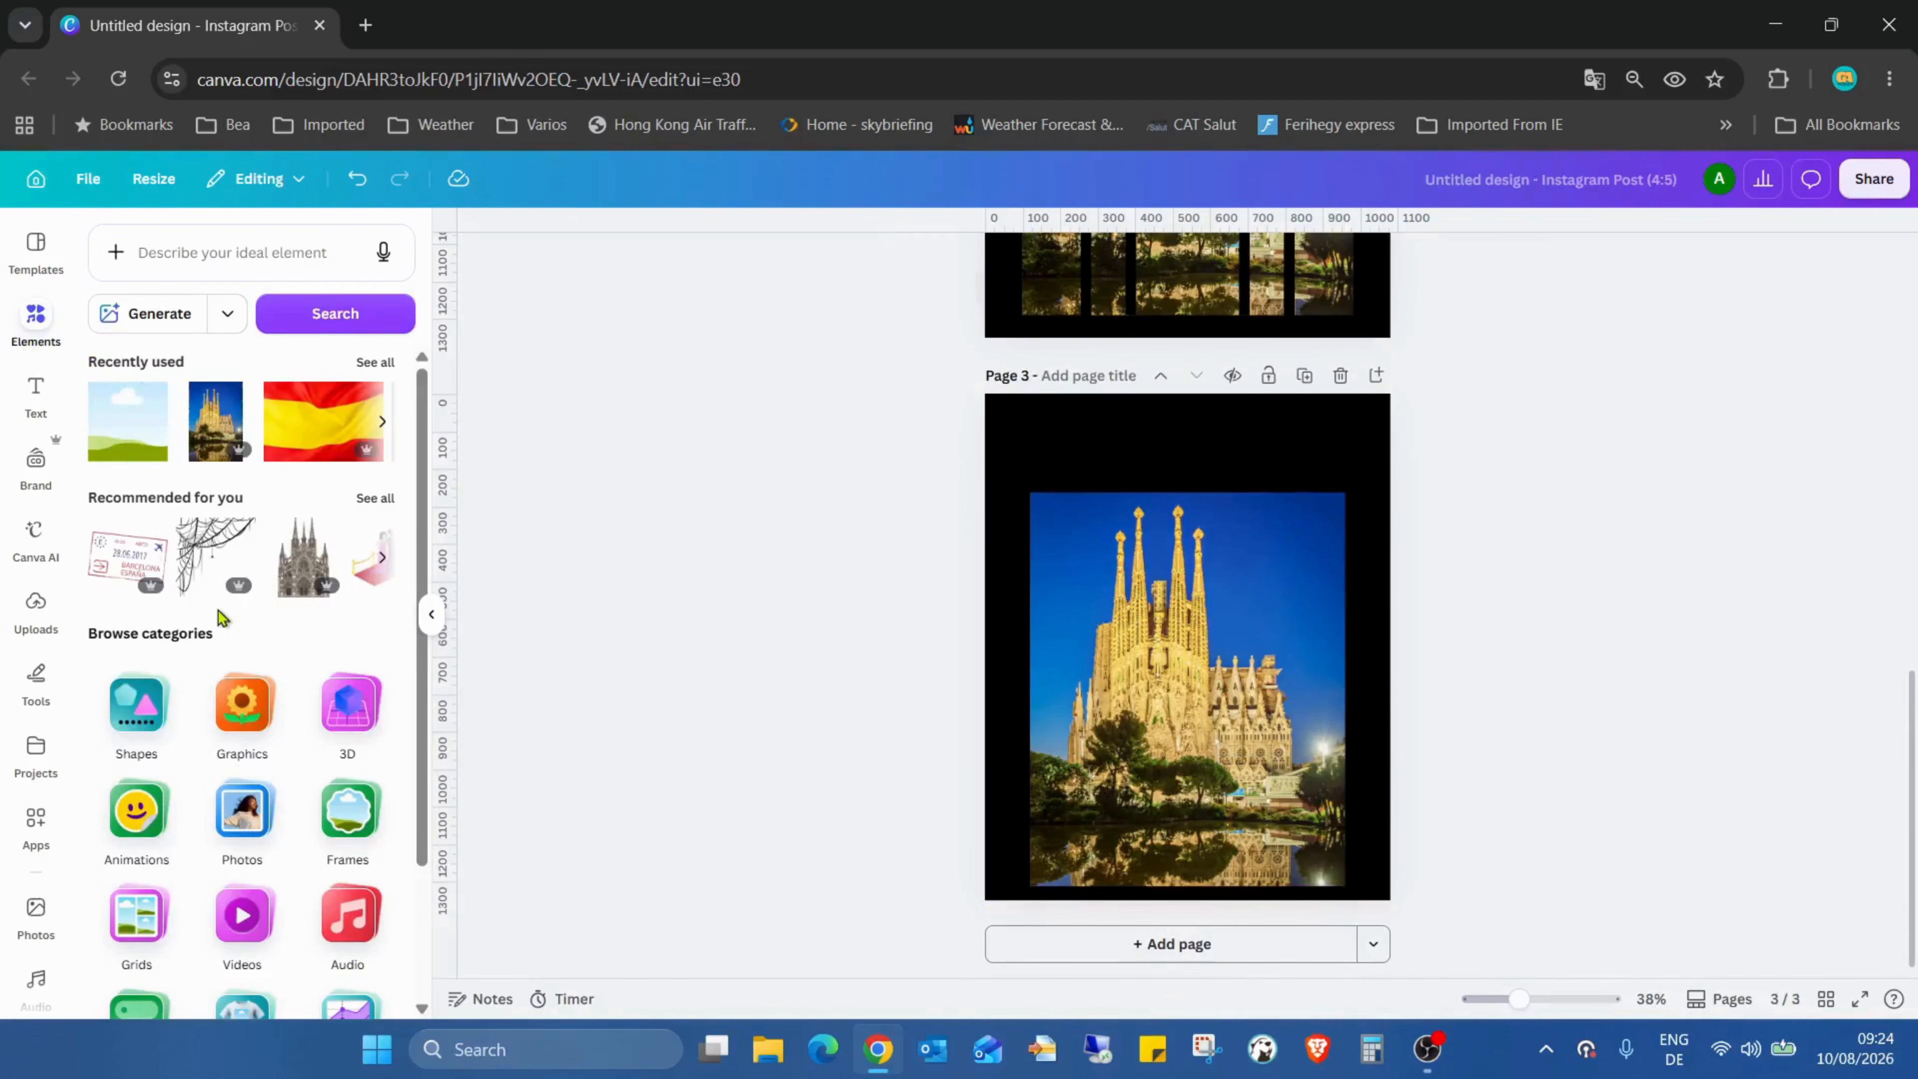
Find the letter frames and add the A, I, P and S frames to page 3
{"action": "left_click", "coordinate": [348, 810]}
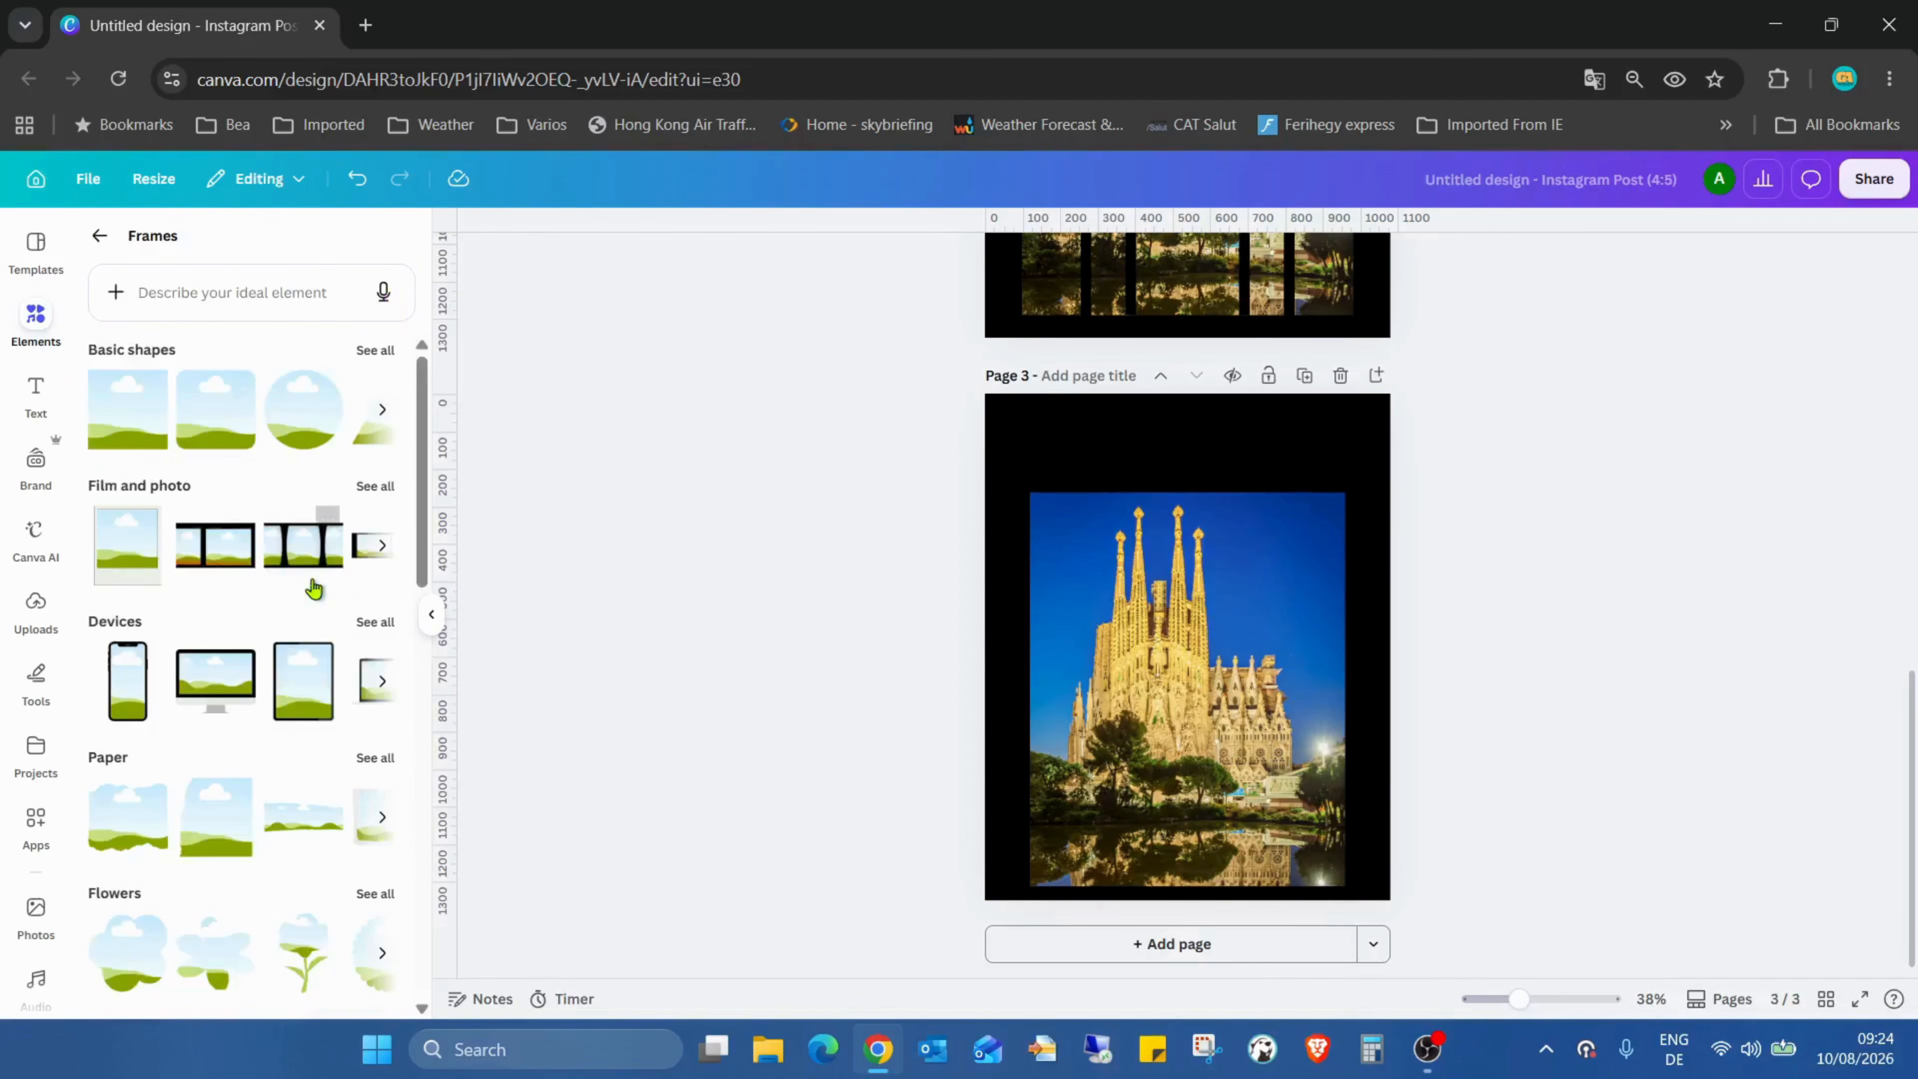
{"action": "scroll", "coordinate": [240, 525], "scroll_direction": "down", "scroll_amount": 5}
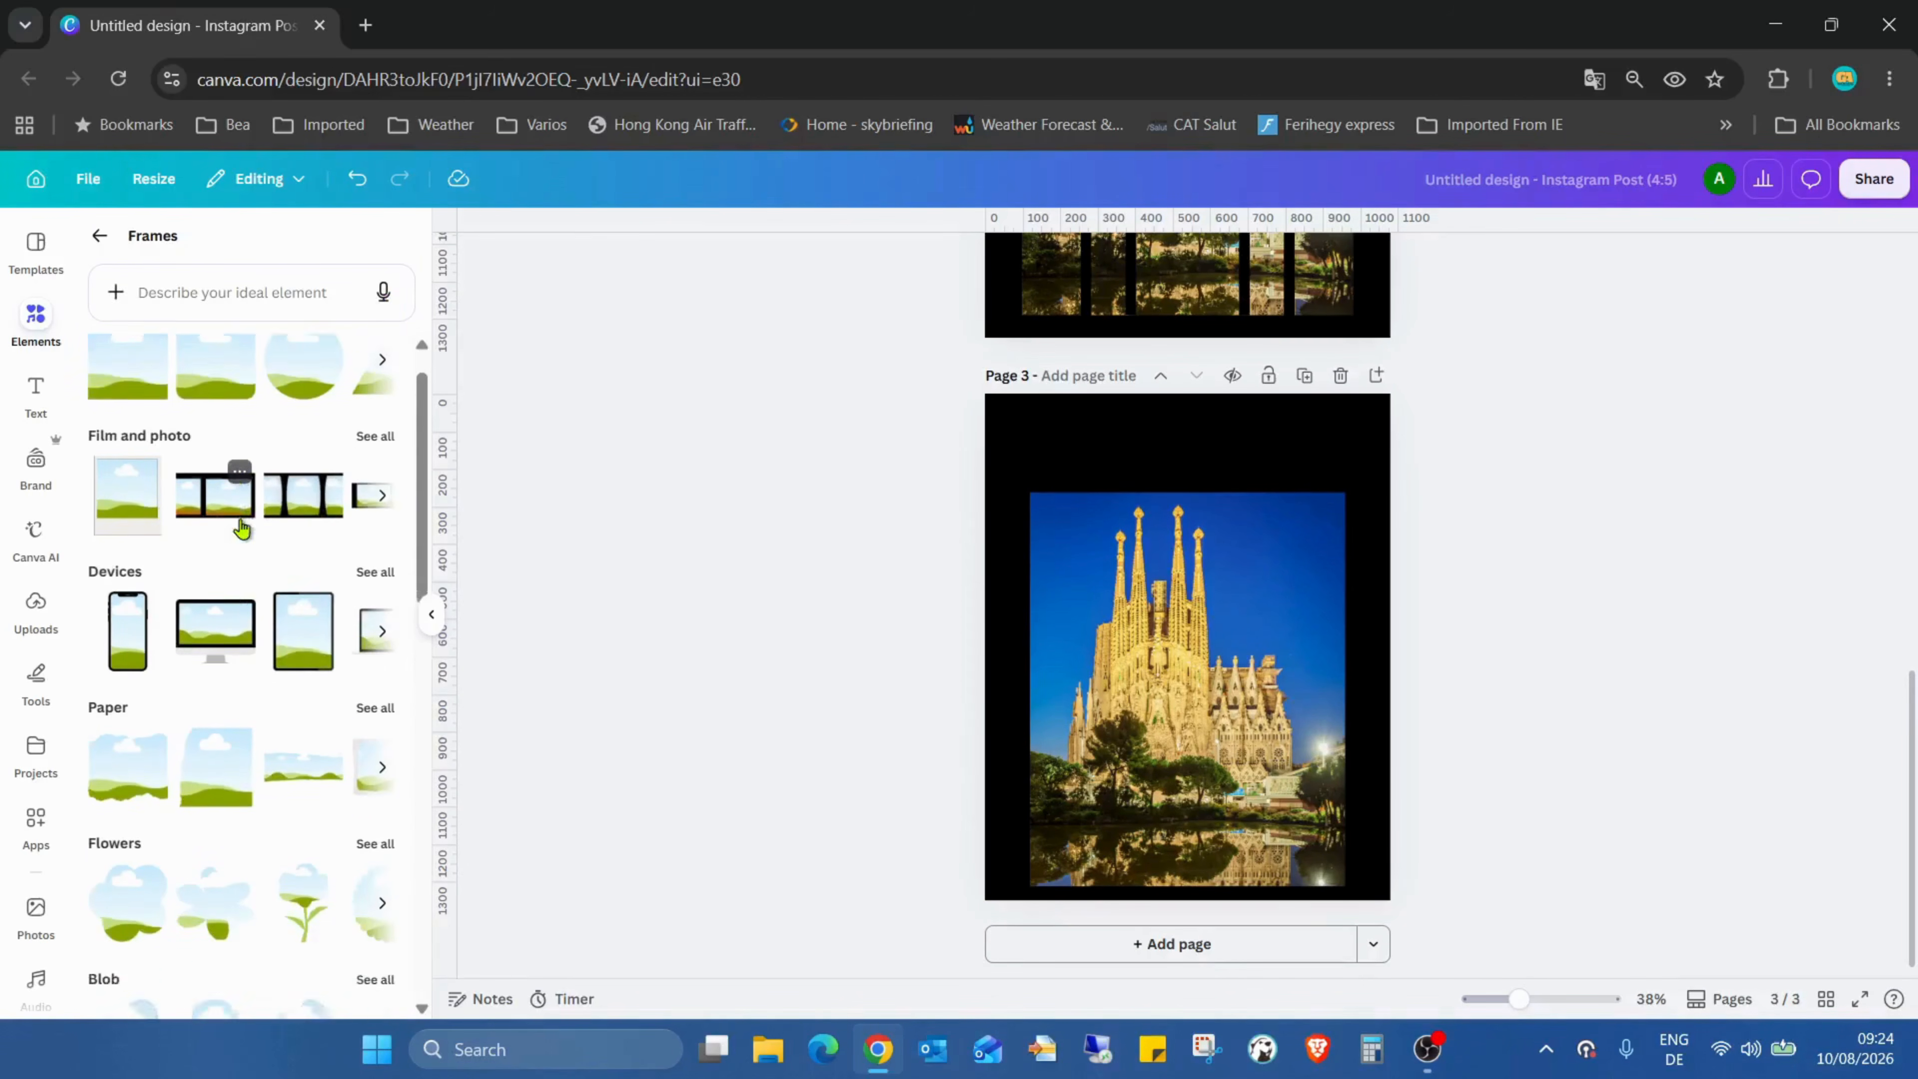
{"action": "scroll", "coordinate": [242, 529], "scroll_direction": "down", "scroll_amount": 5}
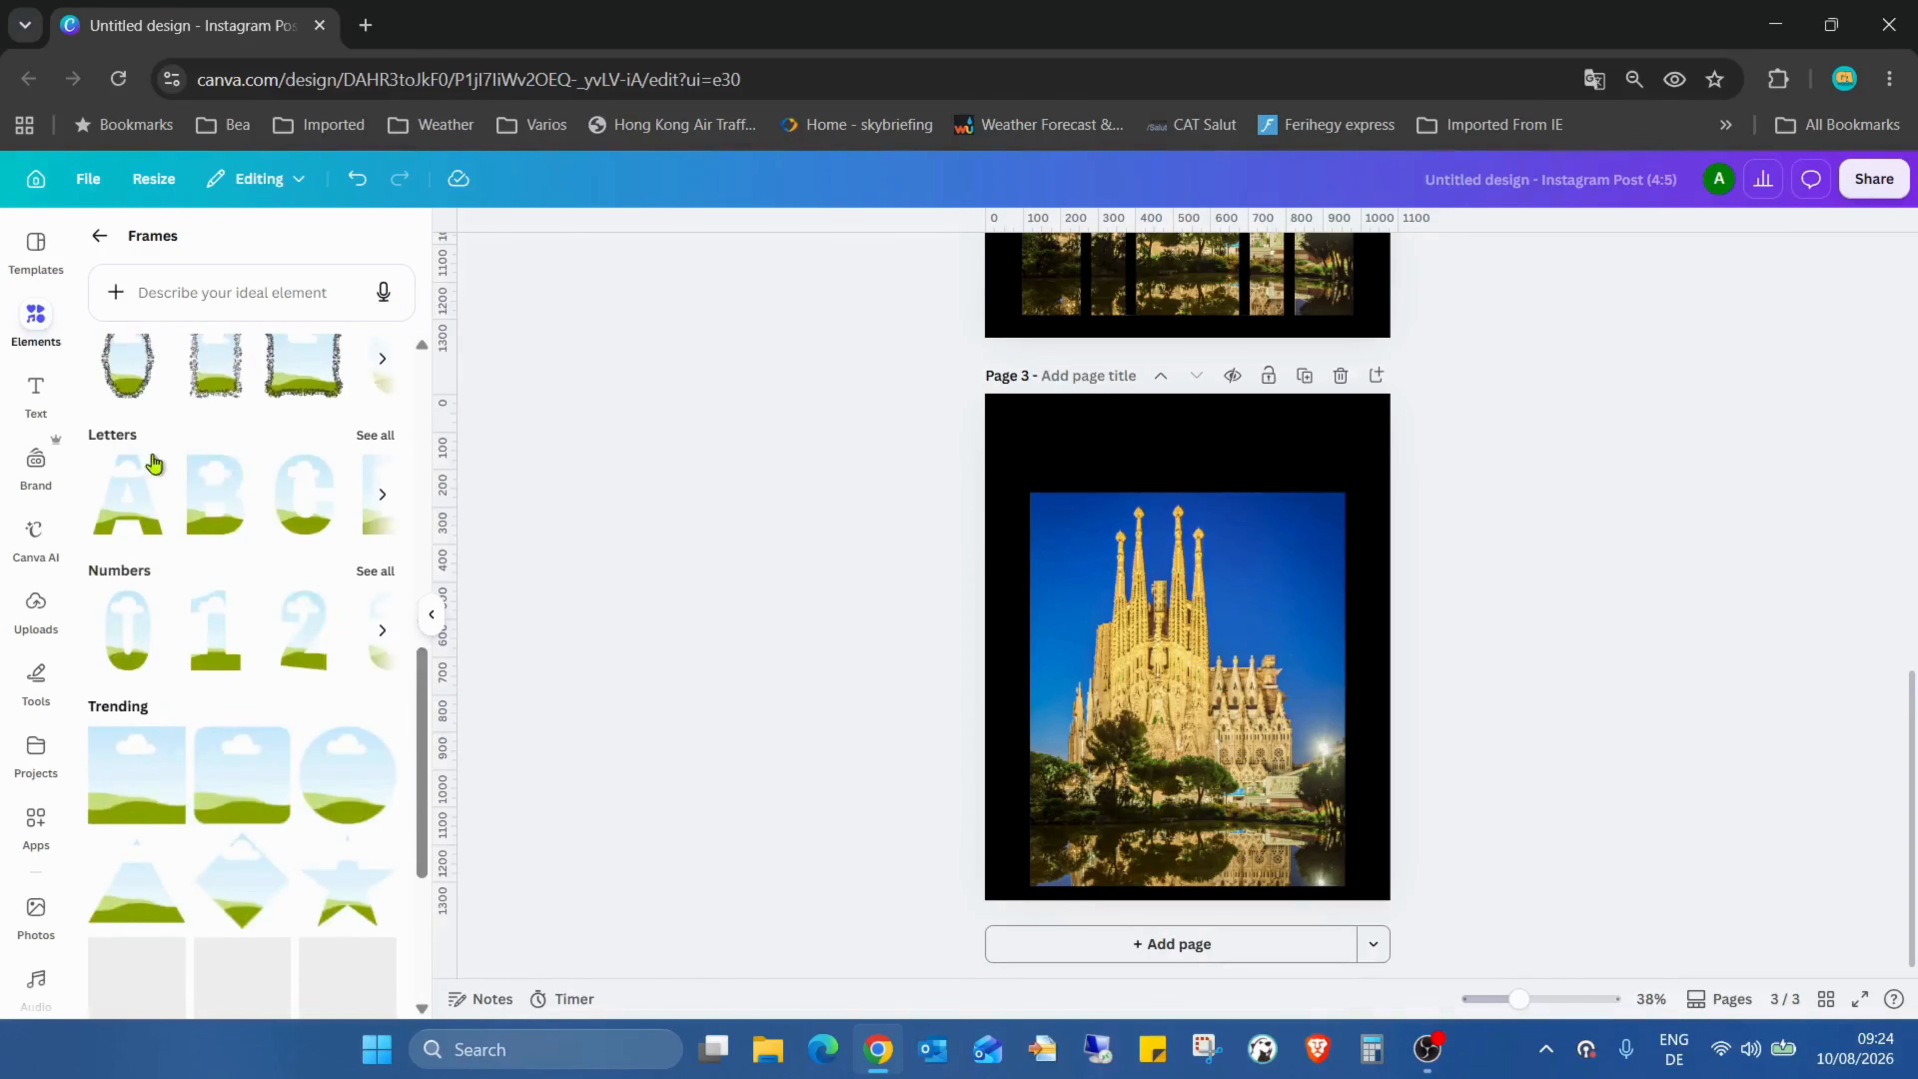
{"action": "left_click", "coordinate": [384, 439]}
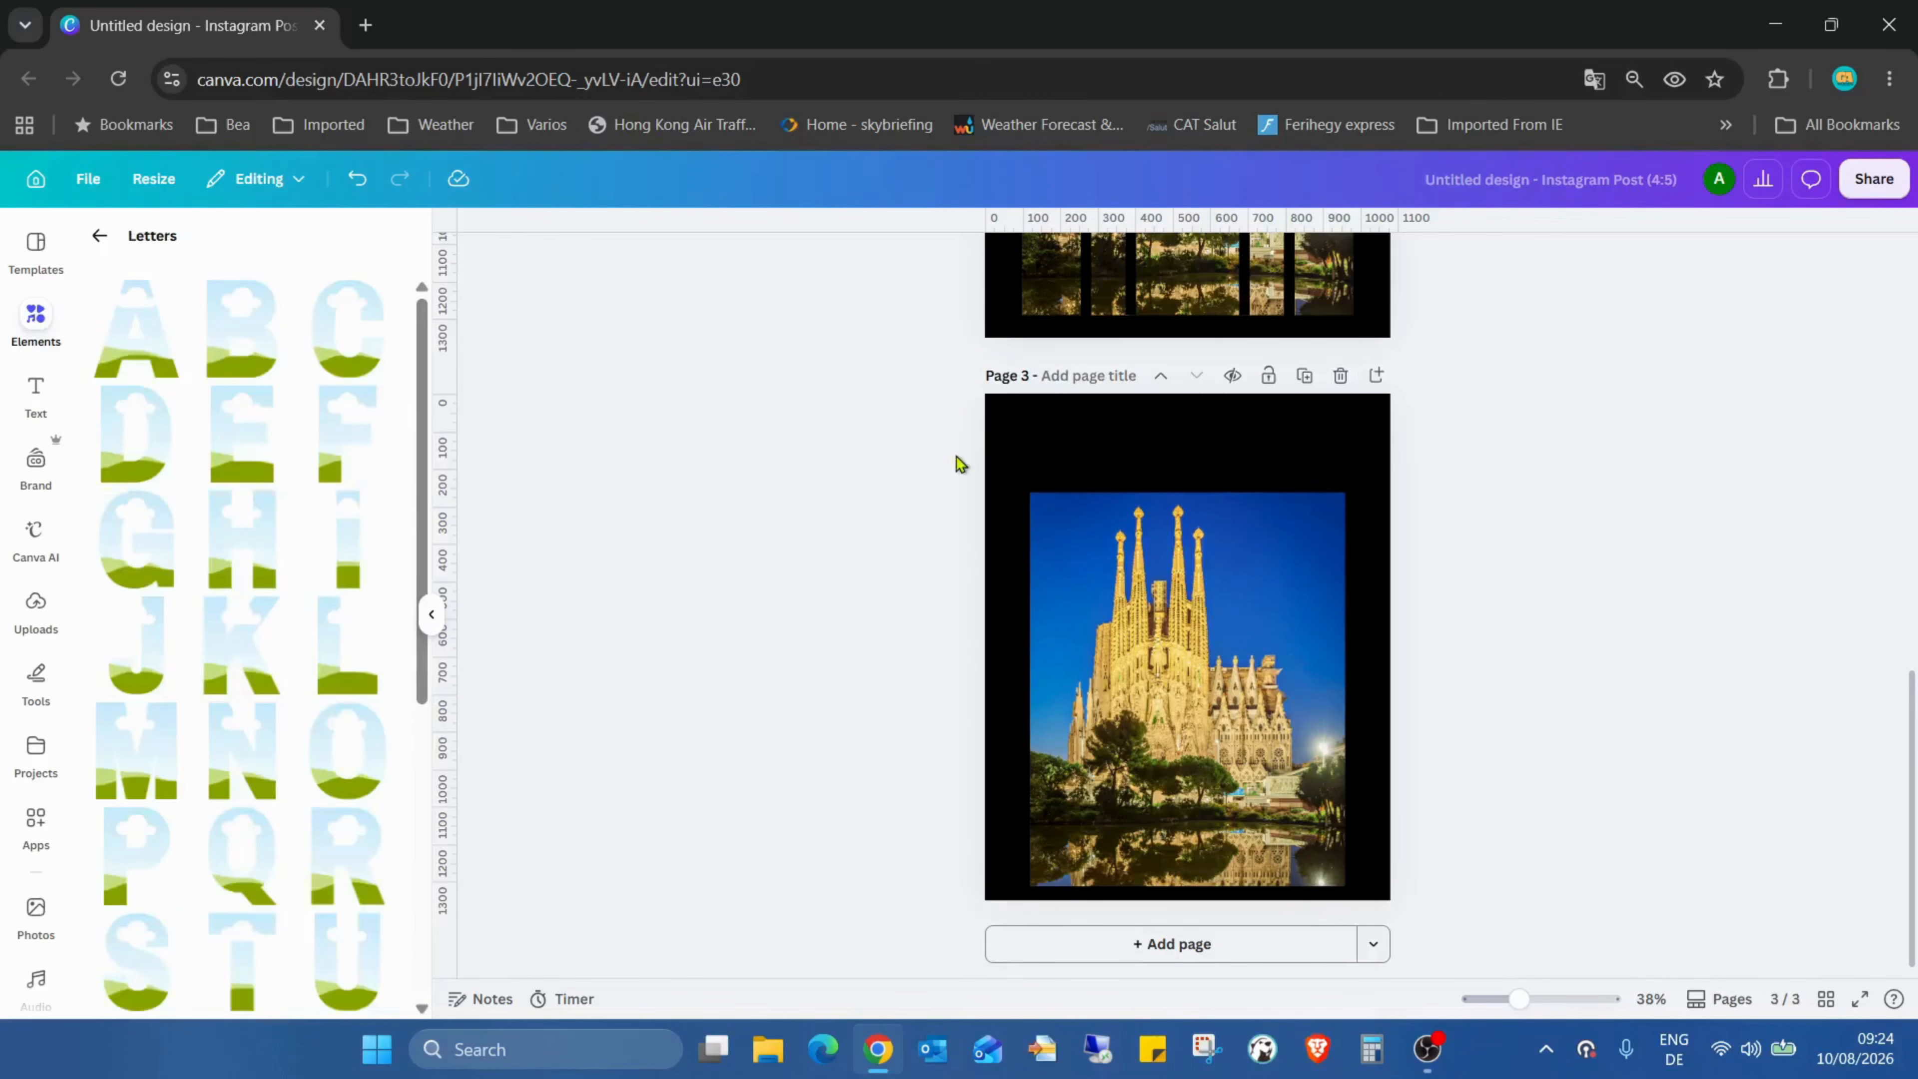
{"action": "left_click", "coordinate": [134, 355]}
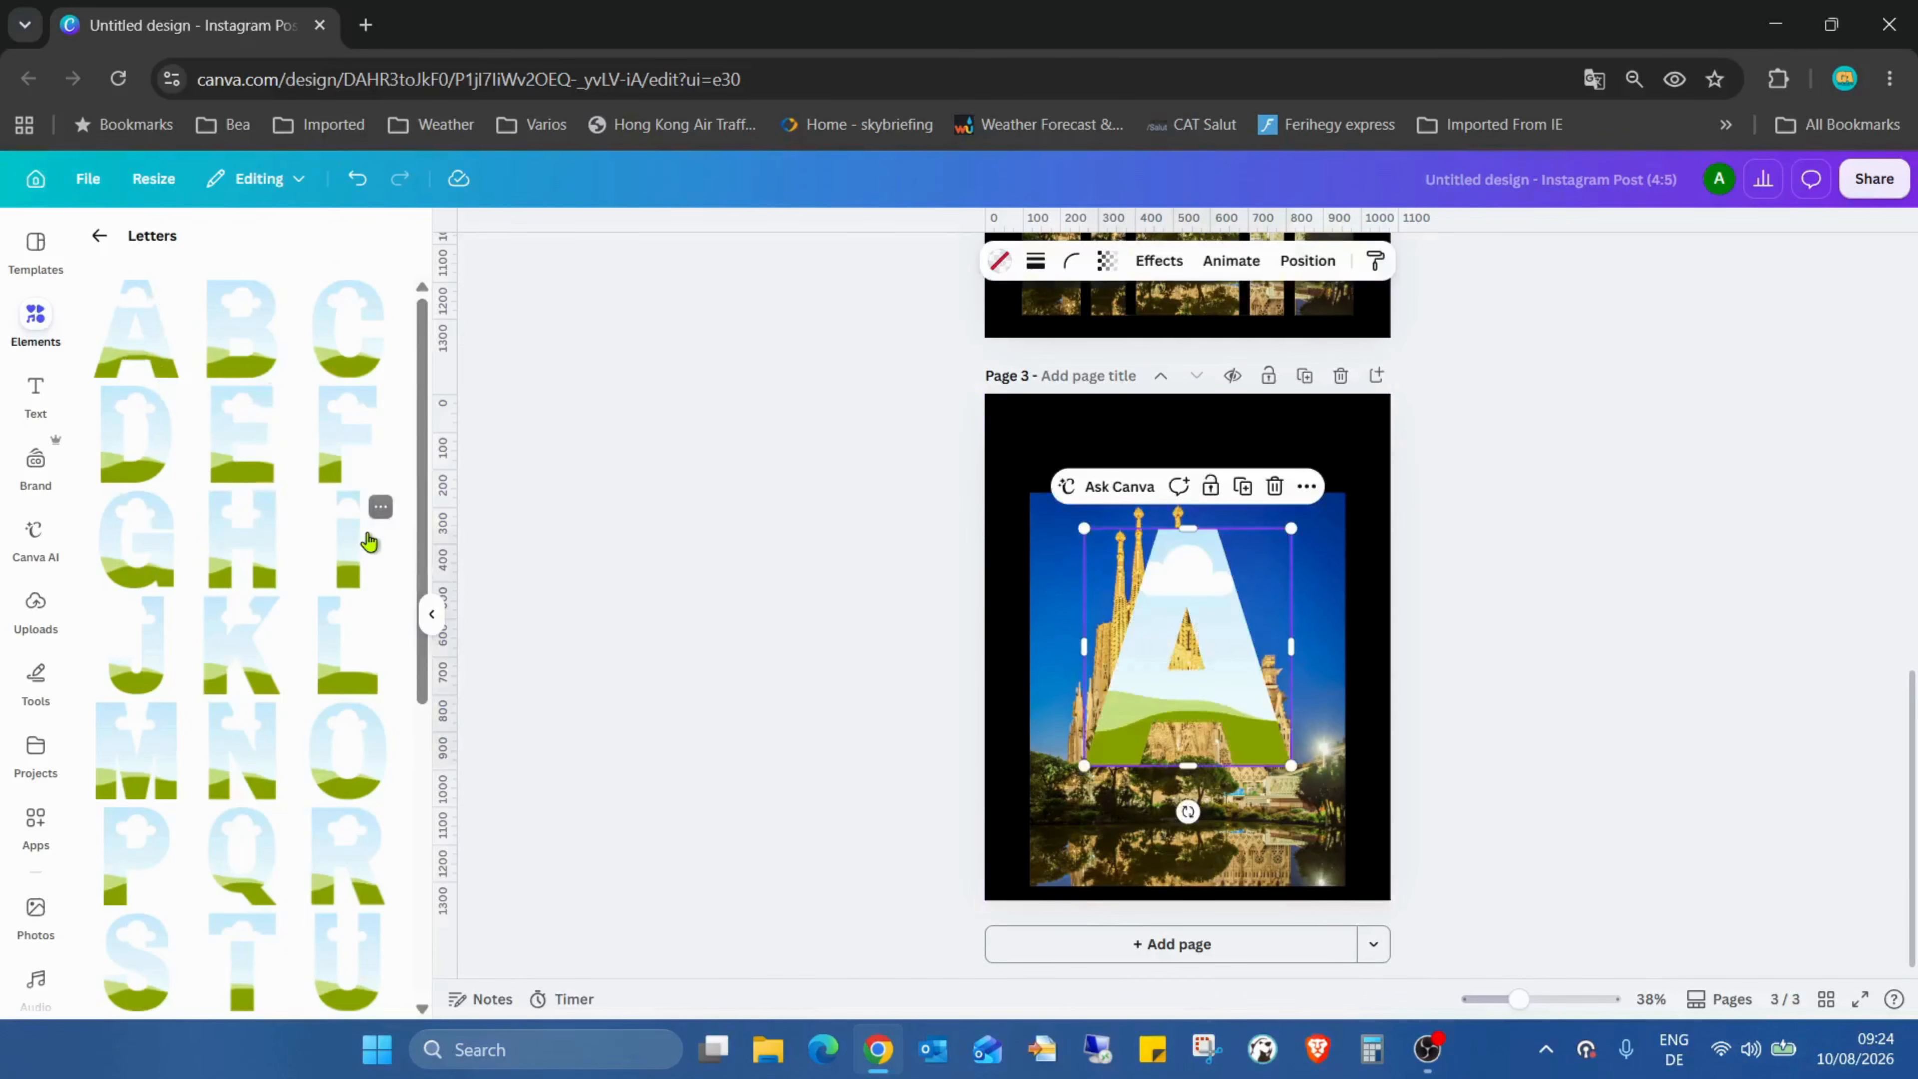
{"action": "left_click", "coordinate": [367, 536]}
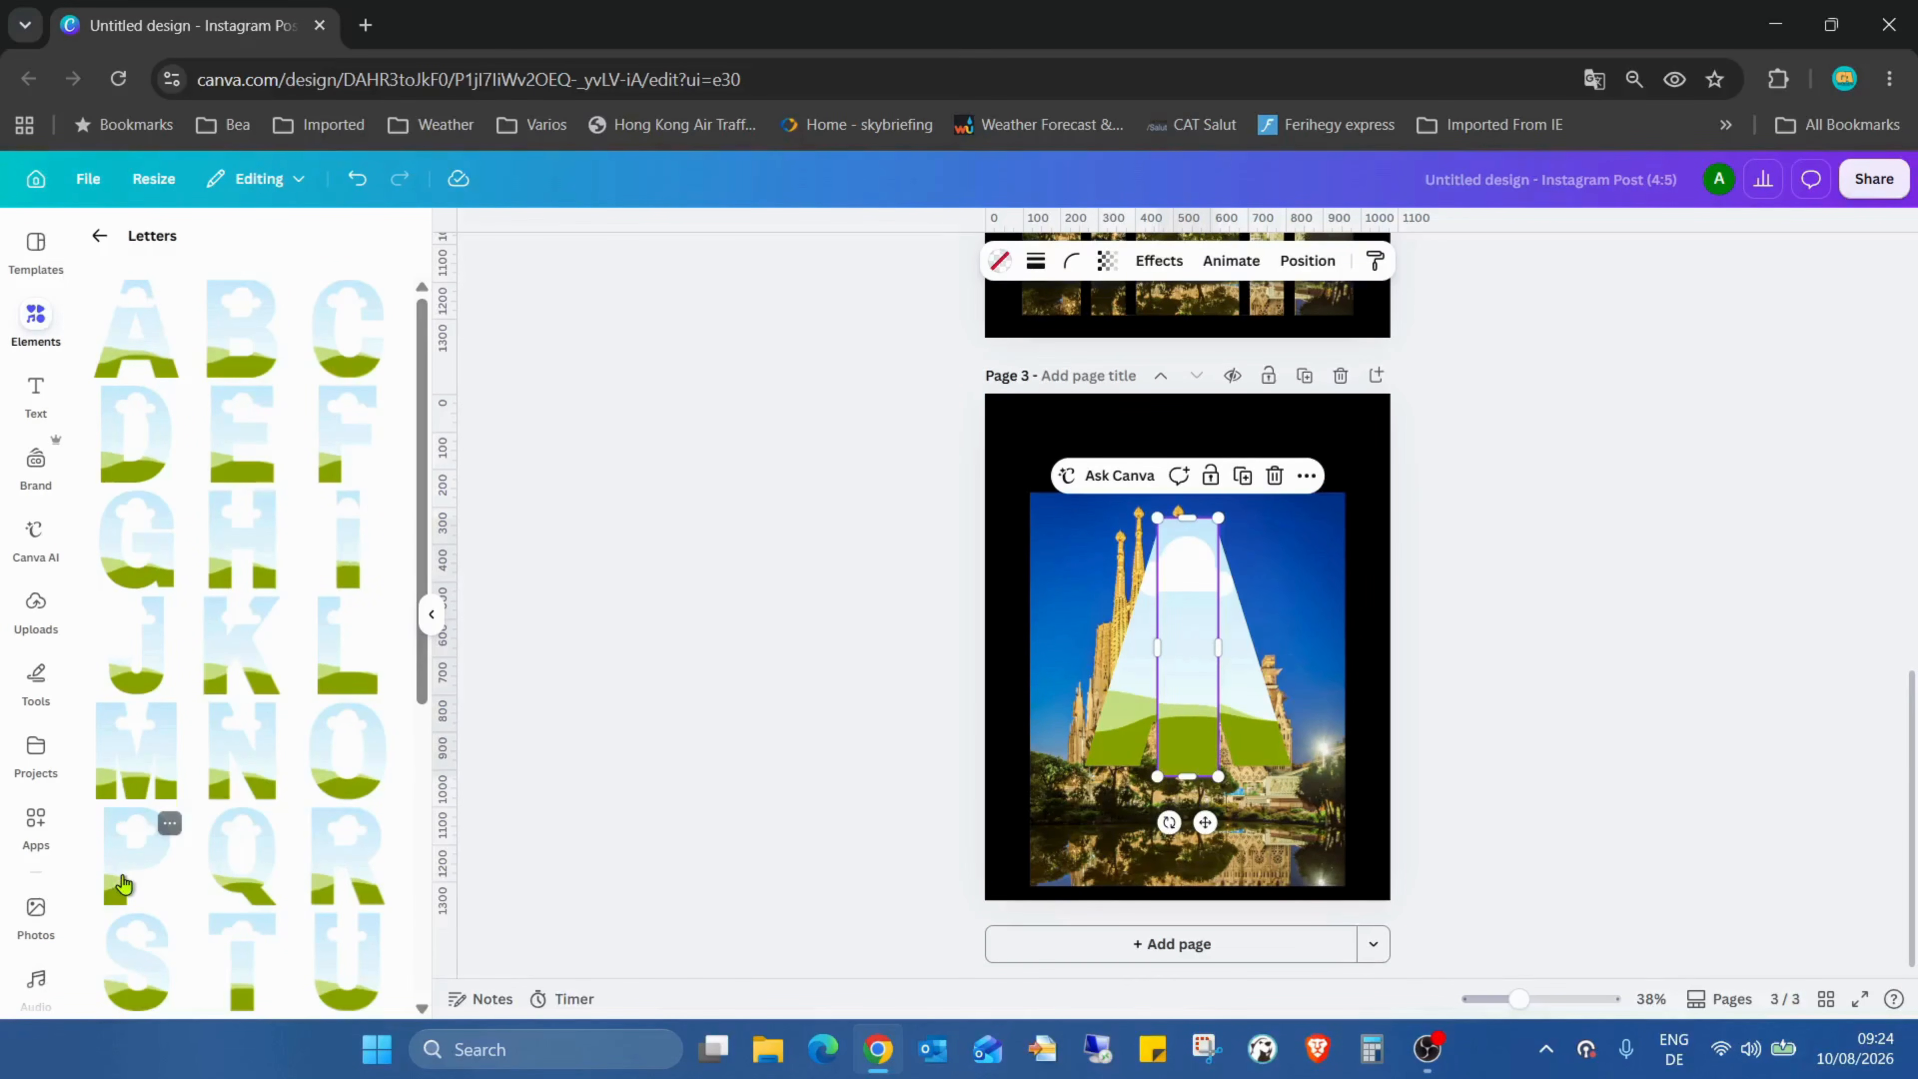
{"action": "left_click", "coordinate": [125, 869]}
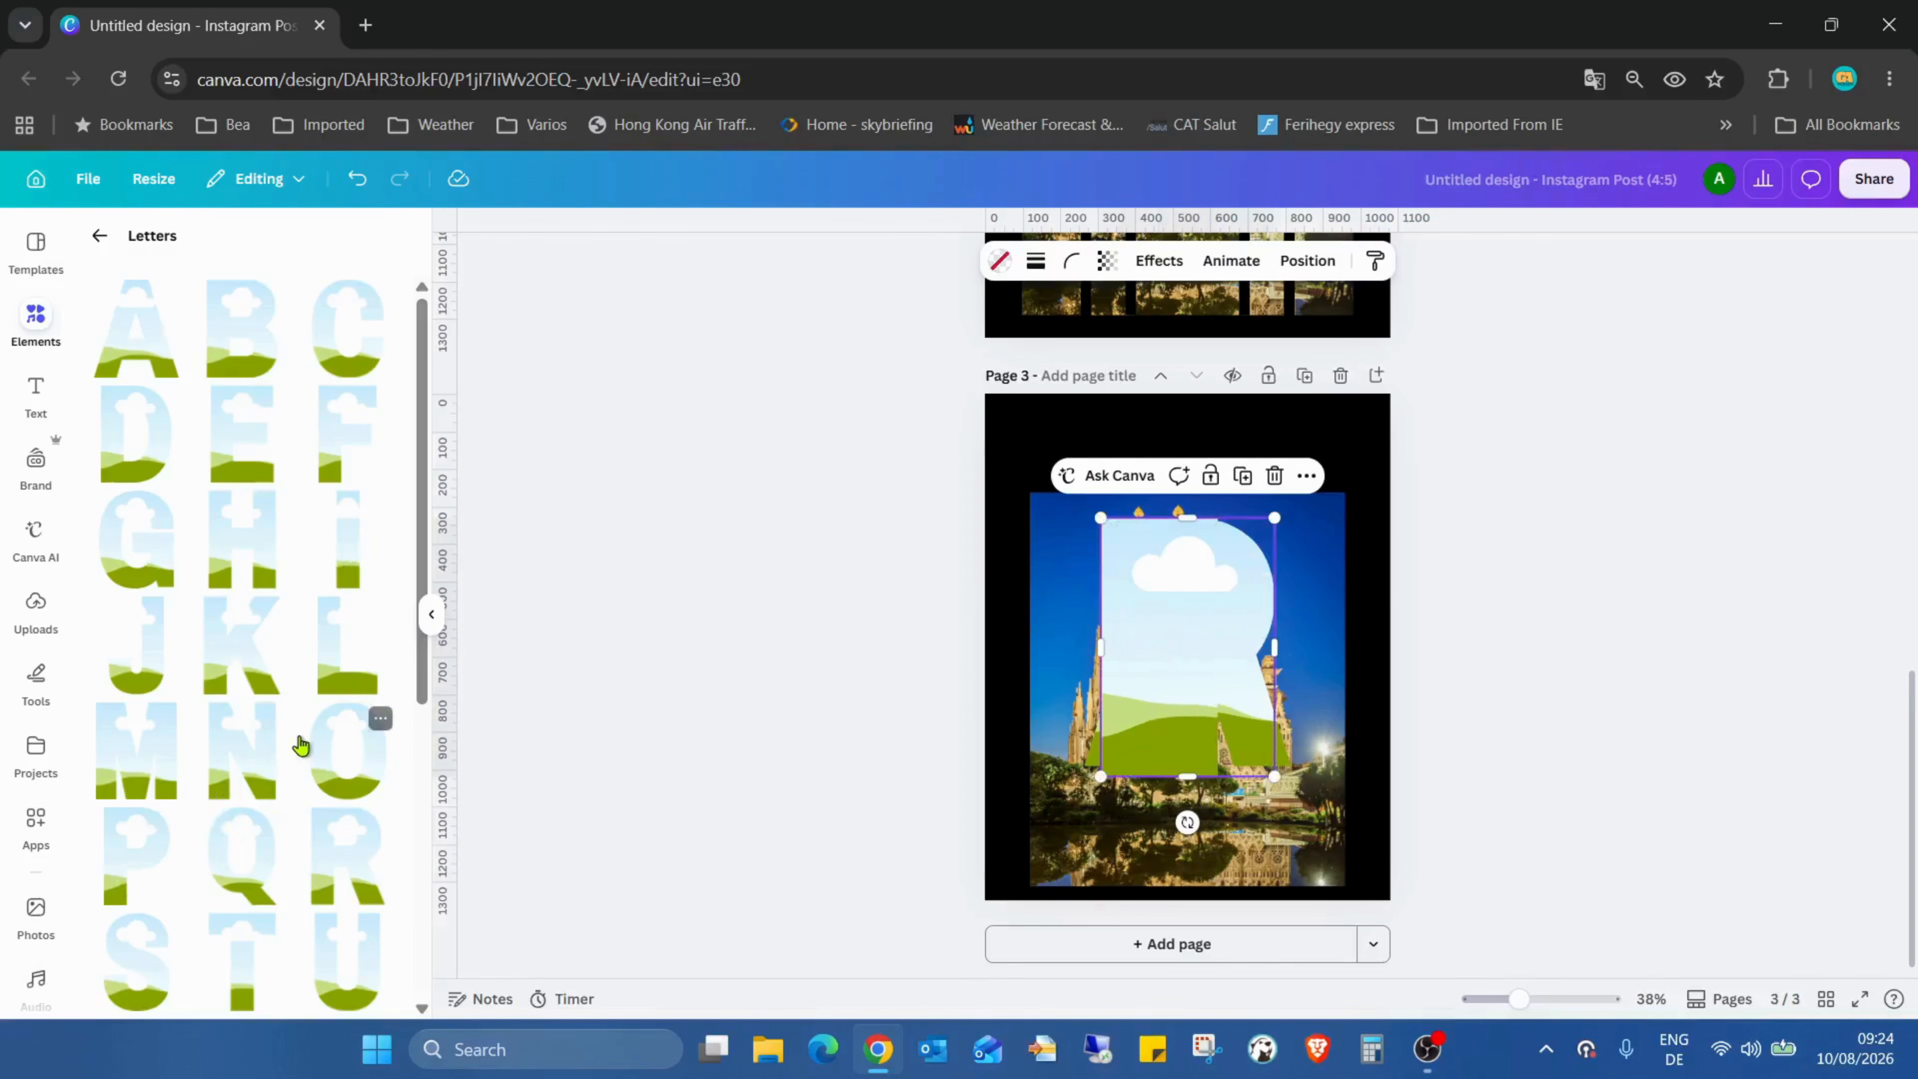
{"action": "left_click", "coordinate": [126, 971]}
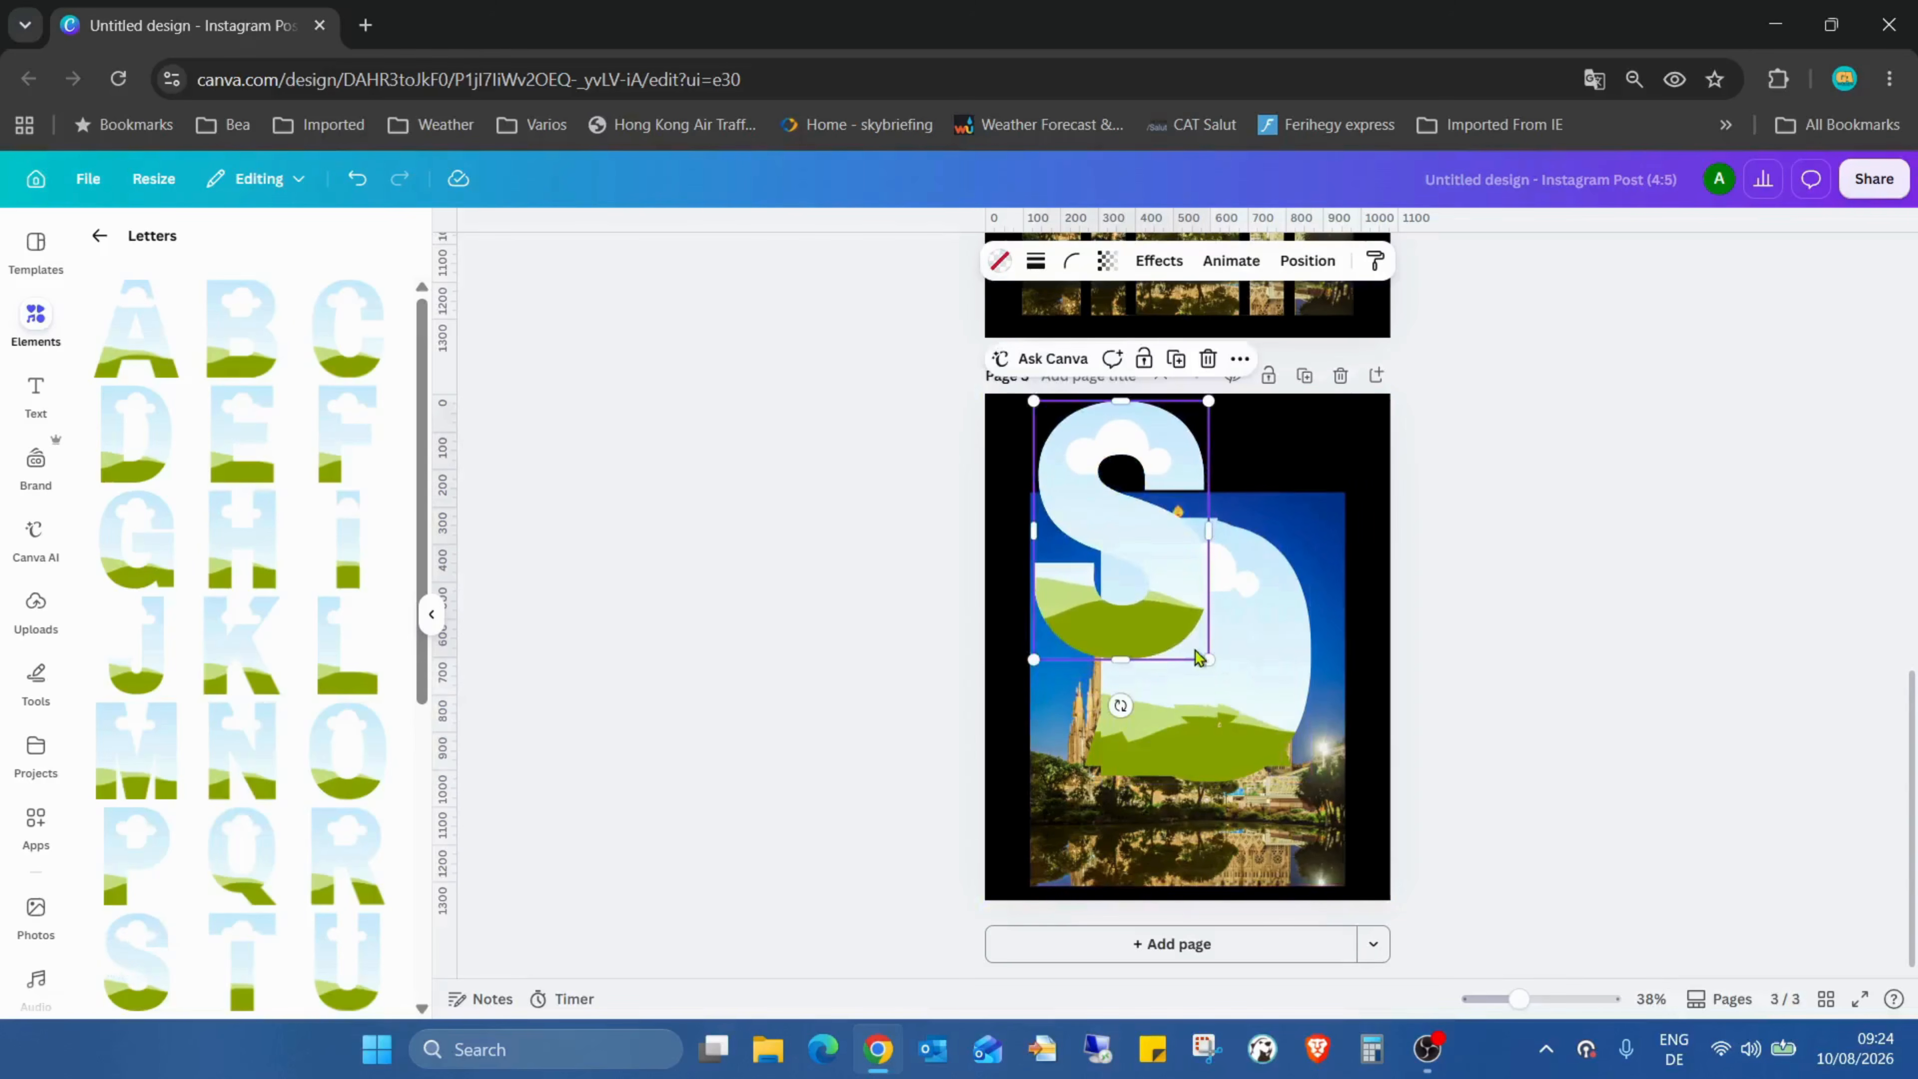
Shrink the S frame to title size above the photo's left end and delete the surplus O frame
{"action": "left_click_drag", "start_coordinate": [1205, 659], "coordinate": [1088, 482]}
{"action": "left_click", "coordinate": [1159, 631]}
{"action": "key", "text": "ctrl+v"}
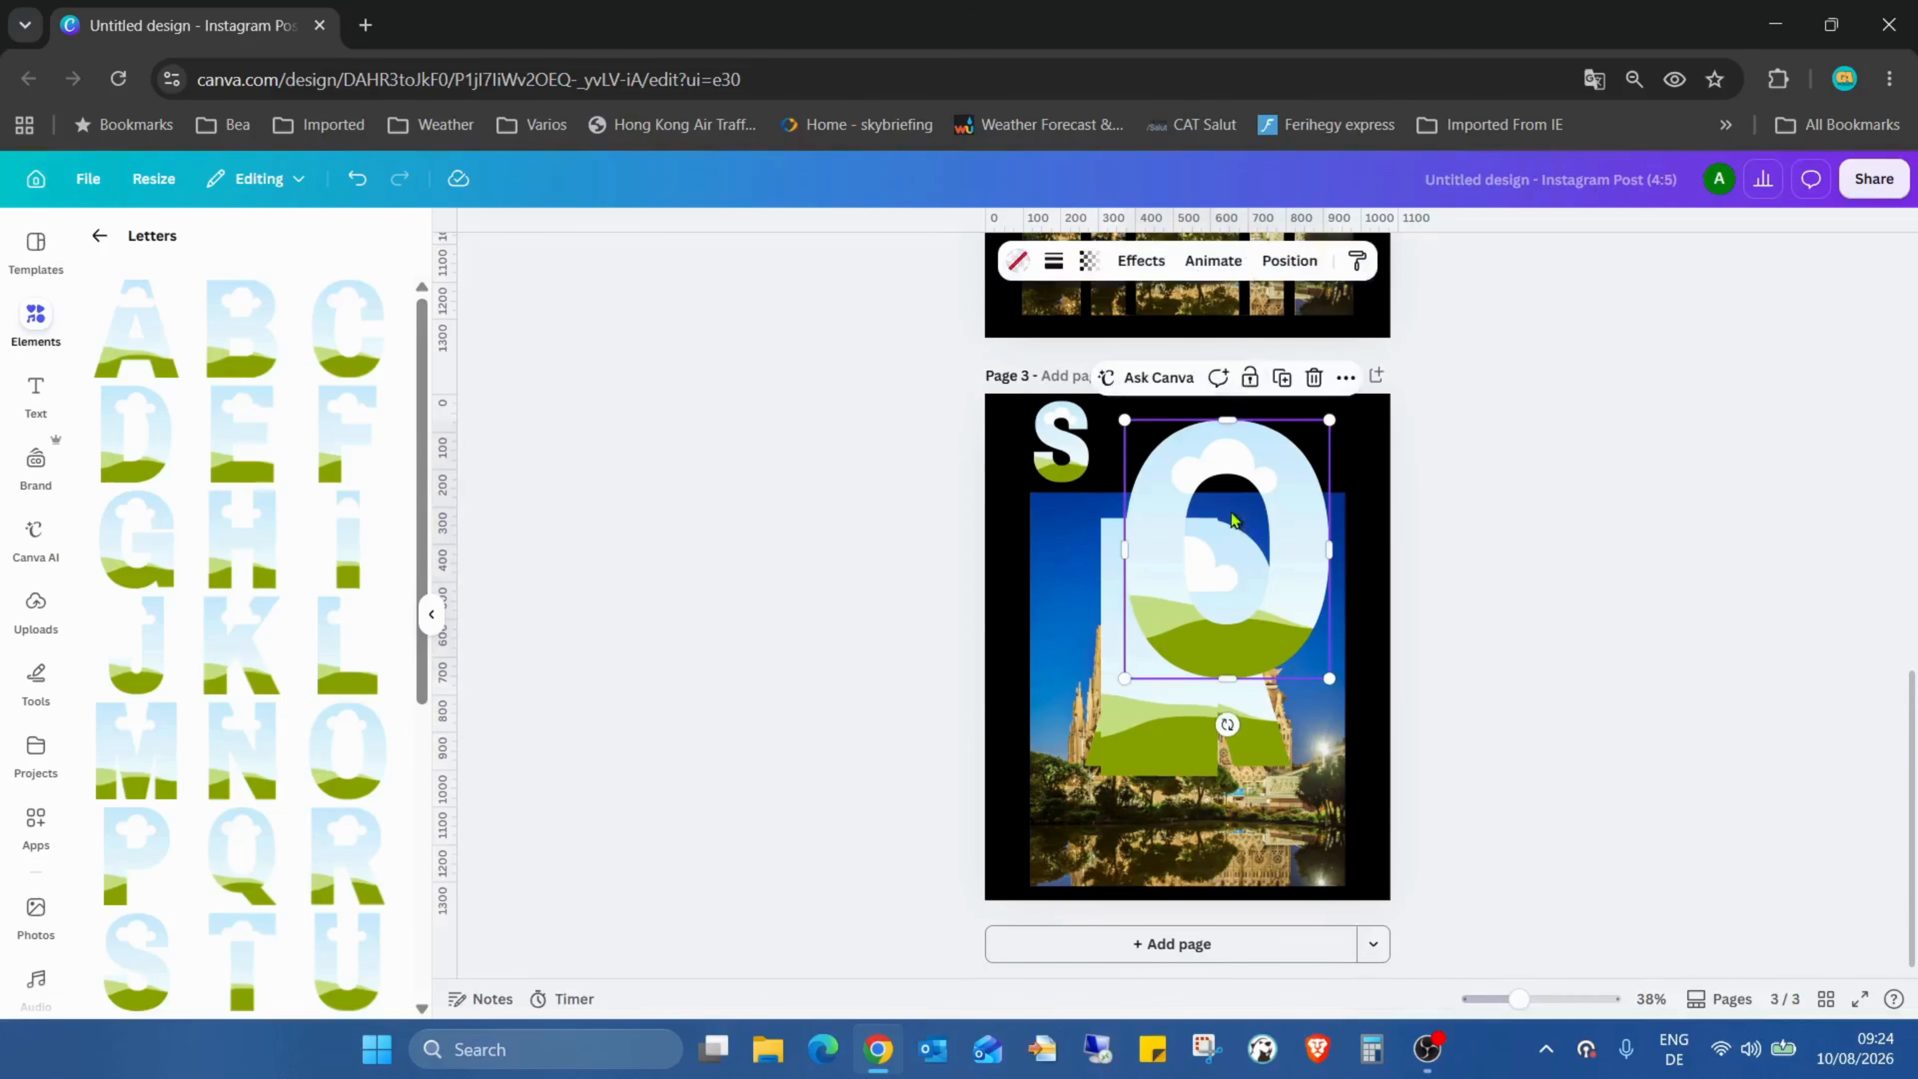
{"action": "key", "text": "Delete"}
Shrink the P frame to the height of the S and place it beside the S above the photo
{"action": "left_click", "coordinate": [1192, 582]}
{"action": "left_click_drag", "start_coordinate": [1191, 582], "coordinate": [1218, 438]}
{"action": "left_click_drag", "start_coordinate": [1301, 632], "coordinate": [1123, 453]}
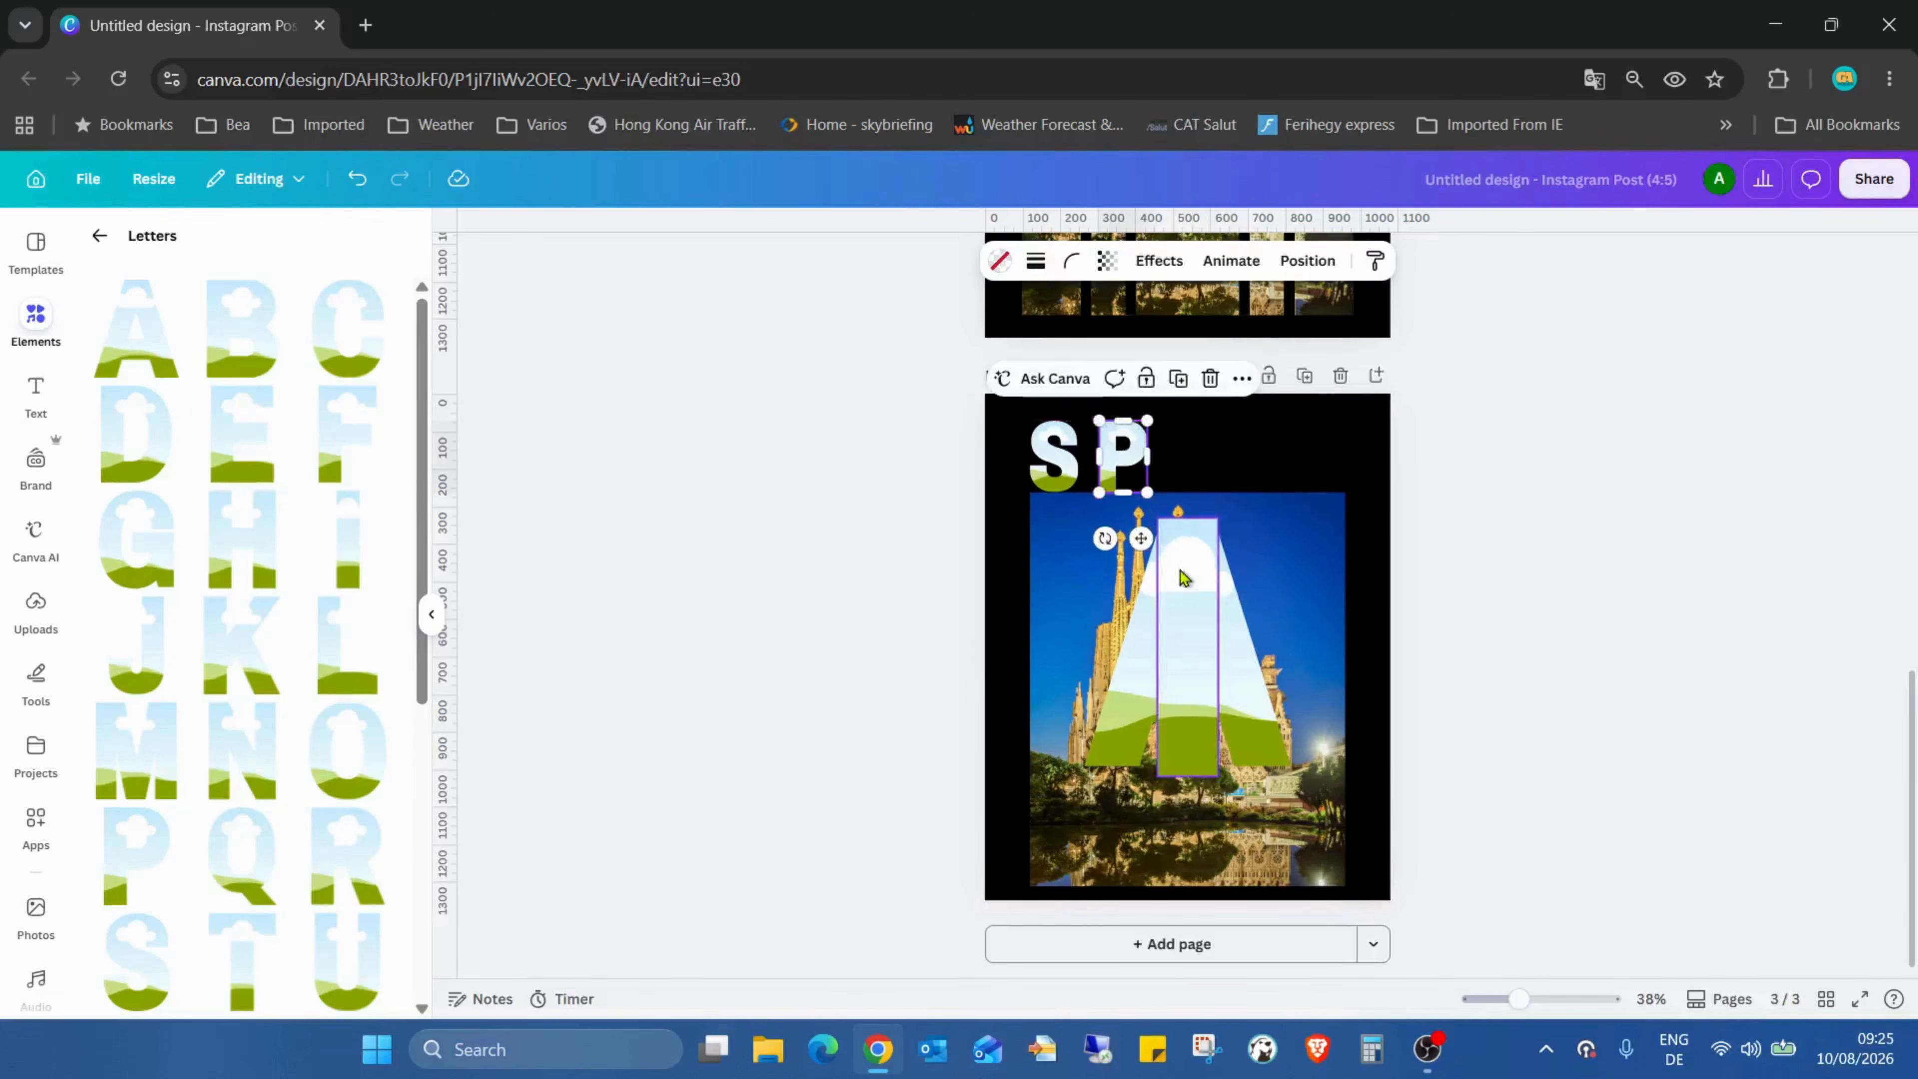
Shrink the I frame to title height above the photo, to the right of the P, and undo its accidental narrowing
{"action": "left_click", "coordinate": [1194, 613]}
{"action": "left_click_drag", "start_coordinate": [1209, 627], "coordinate": [1282, 520]}
{"action": "left_click_drag", "start_coordinate": [1290, 665], "coordinate": [1255, 457]}
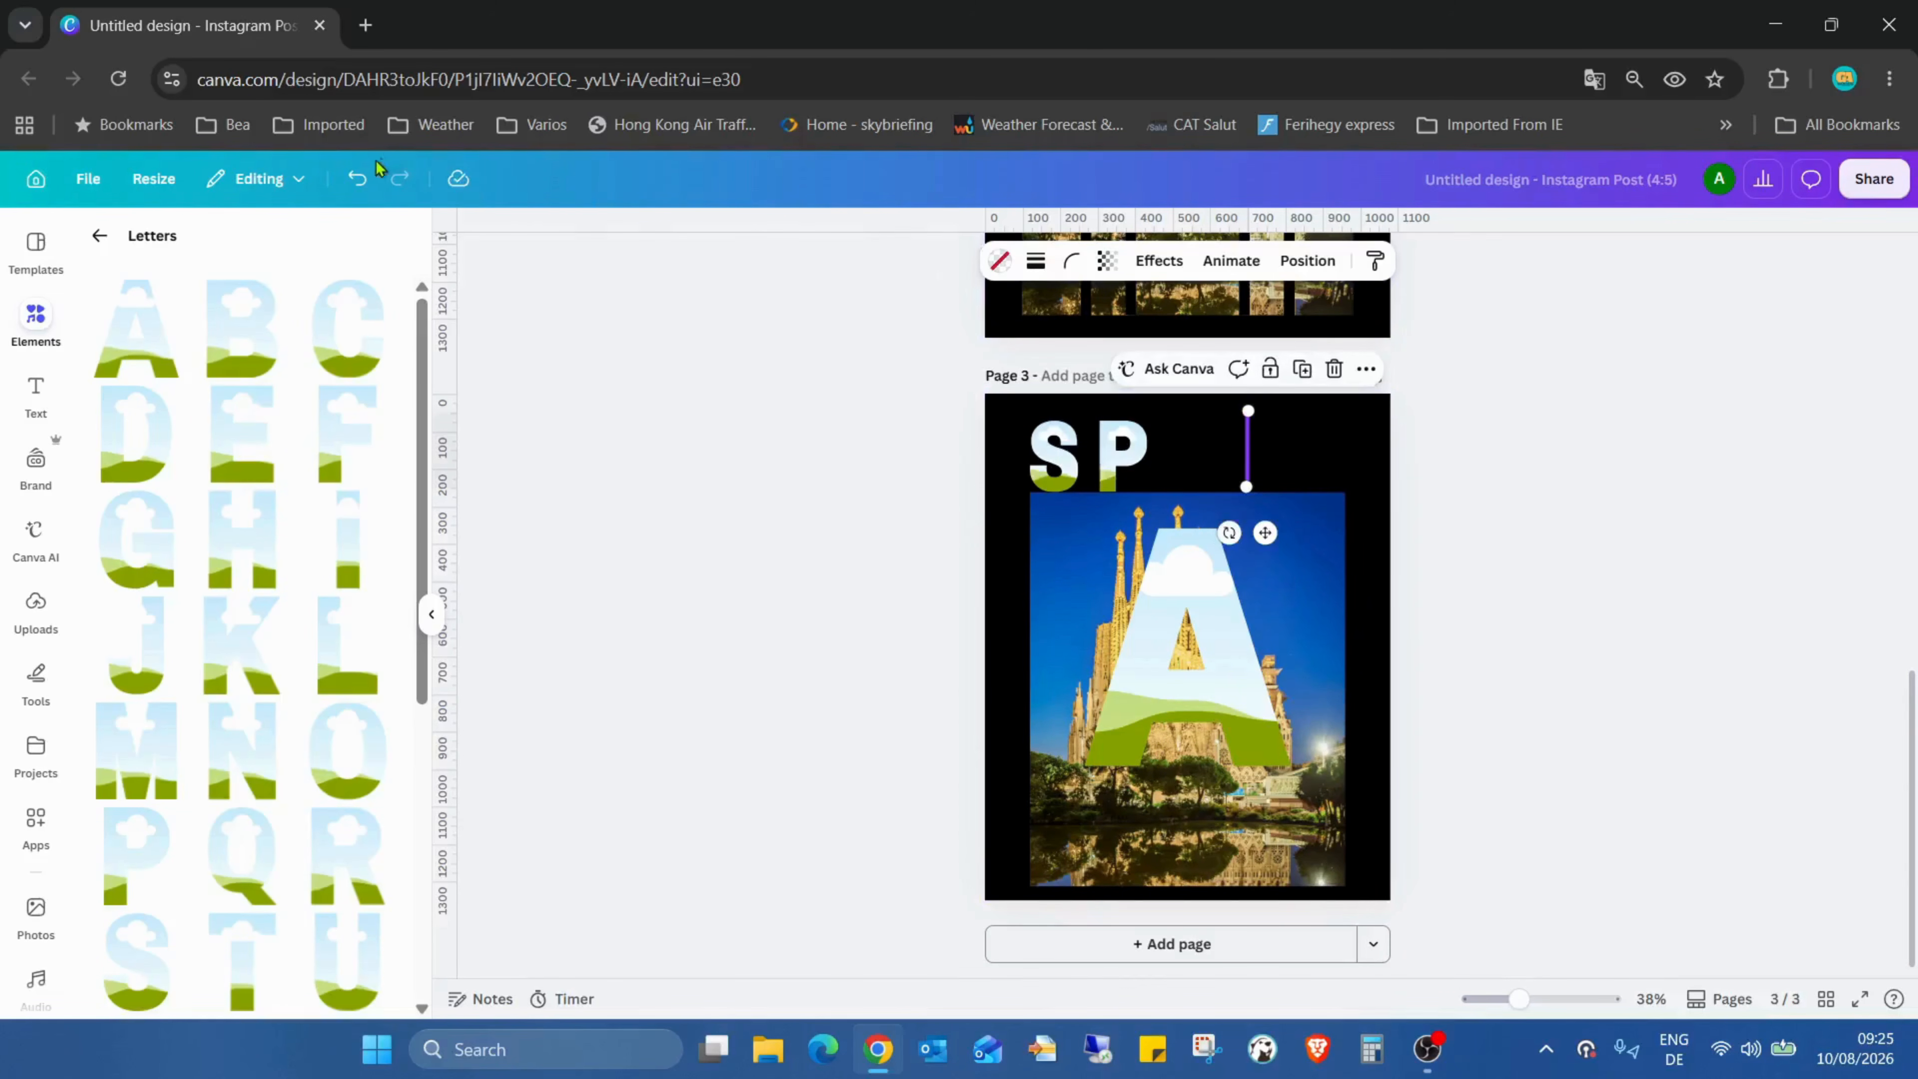
{"action": "left_click", "coordinate": [361, 177]}
{"action": "left_click", "coordinate": [1649, 505]}
{"action": "left_click", "coordinate": [1250, 445]}
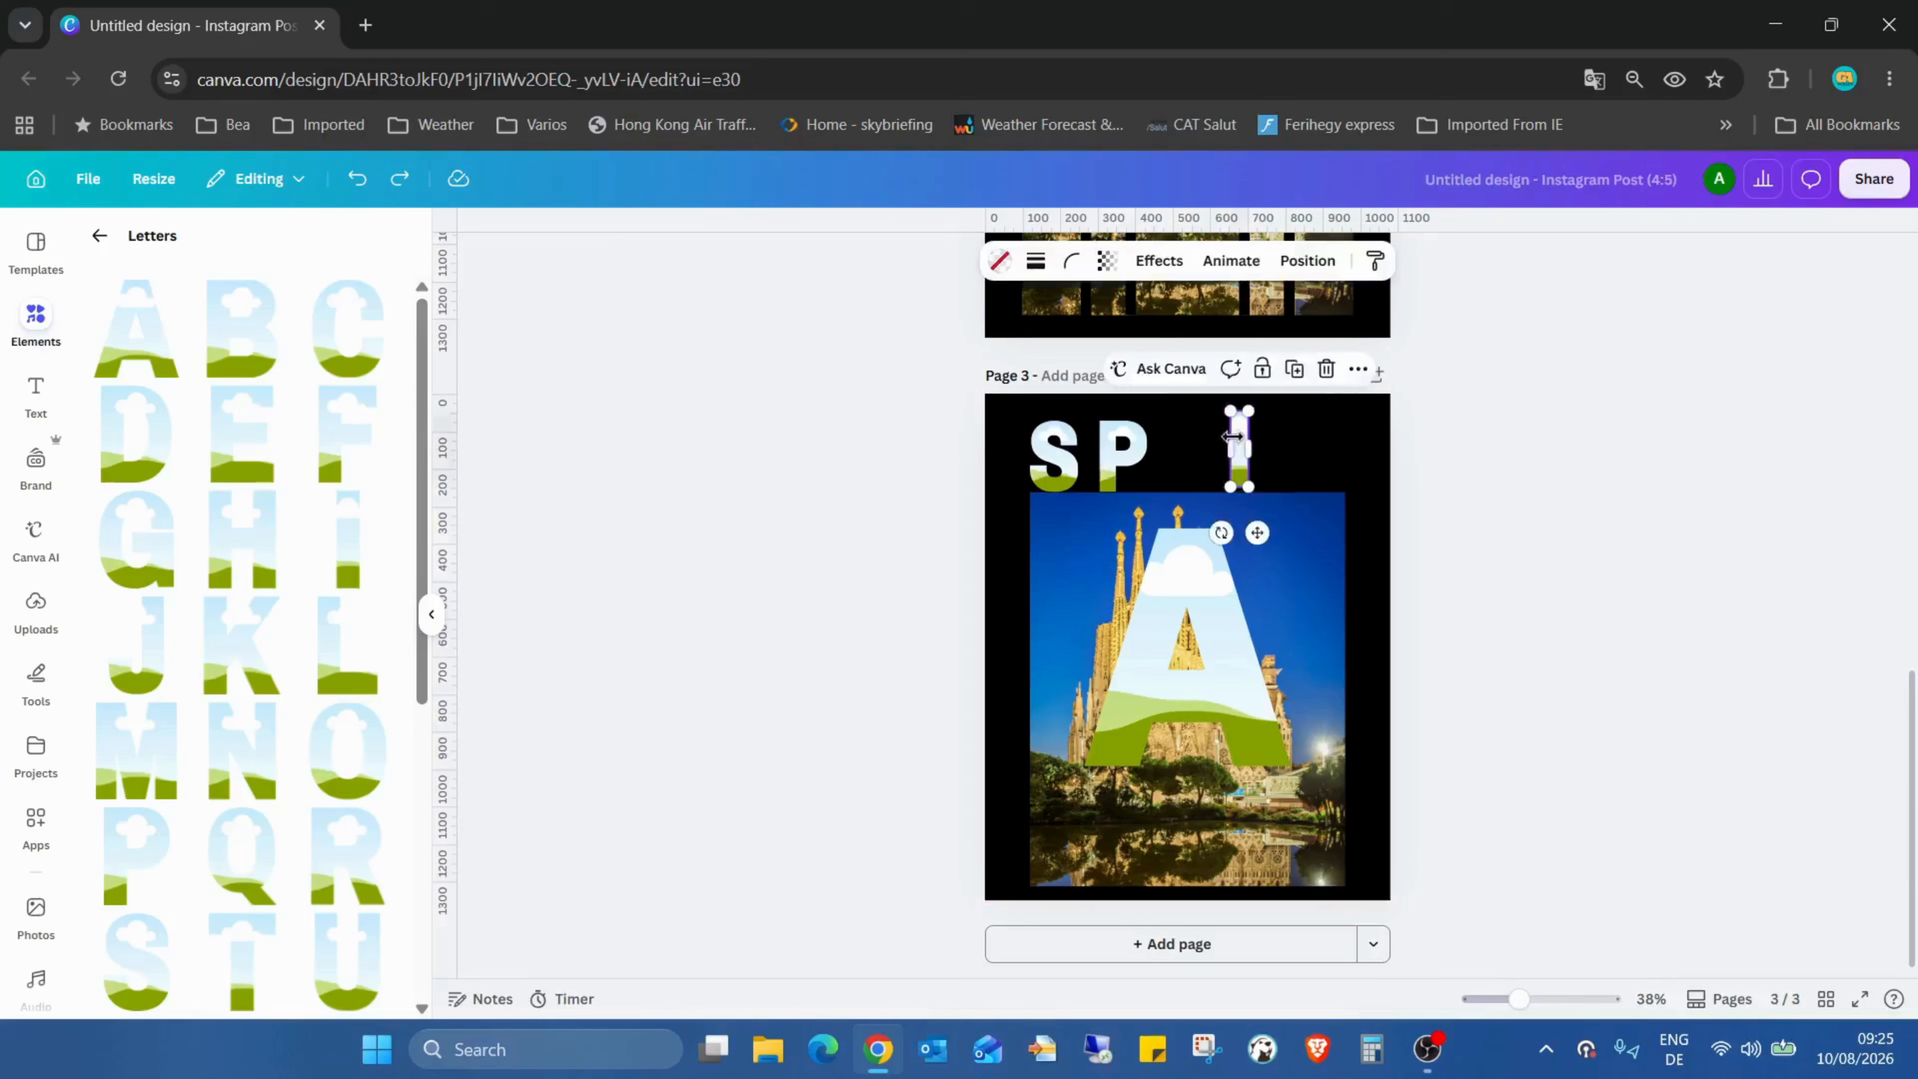
Shrink the A frame to title height and place it between the P and the I, resting on the photo
{"action": "left_click_drag", "start_coordinate": [1247, 438], "coordinate": [1190, 464]}
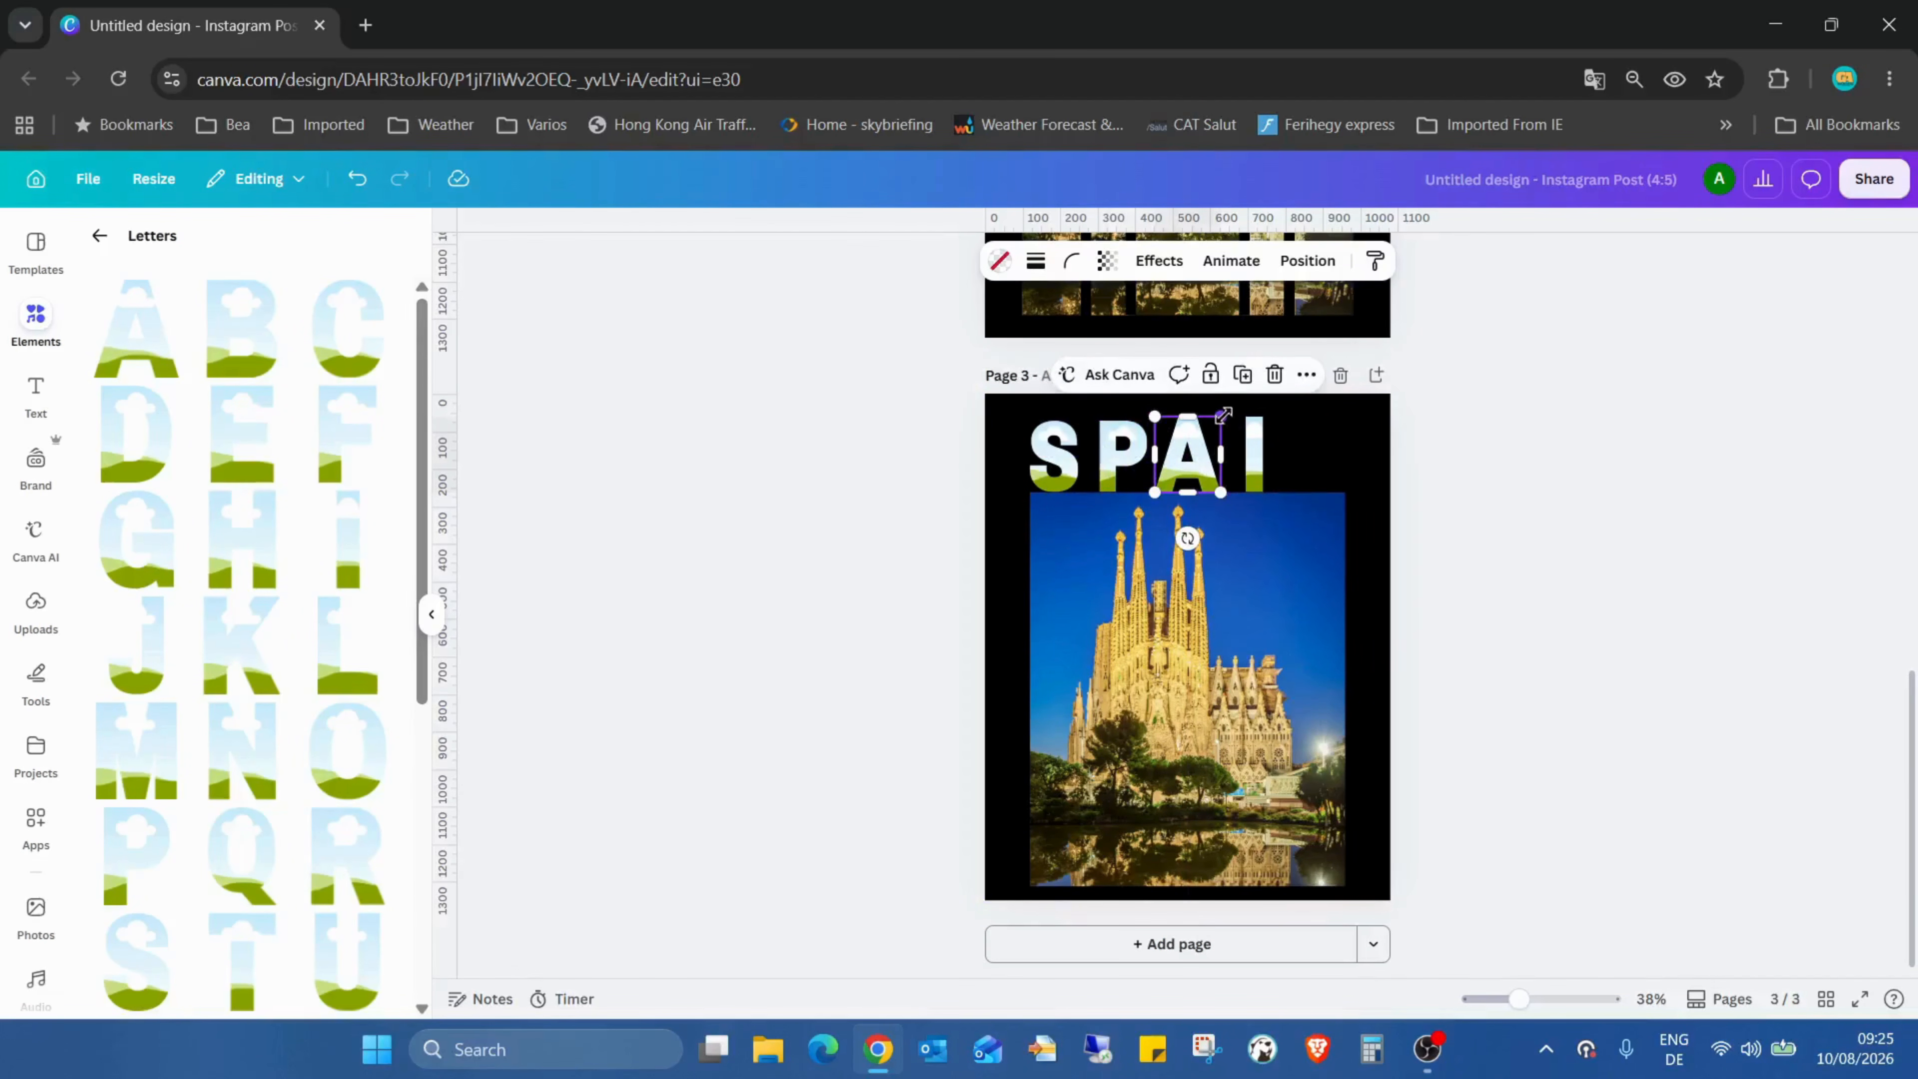
{"action": "left_click", "coordinate": [1249, 424]}
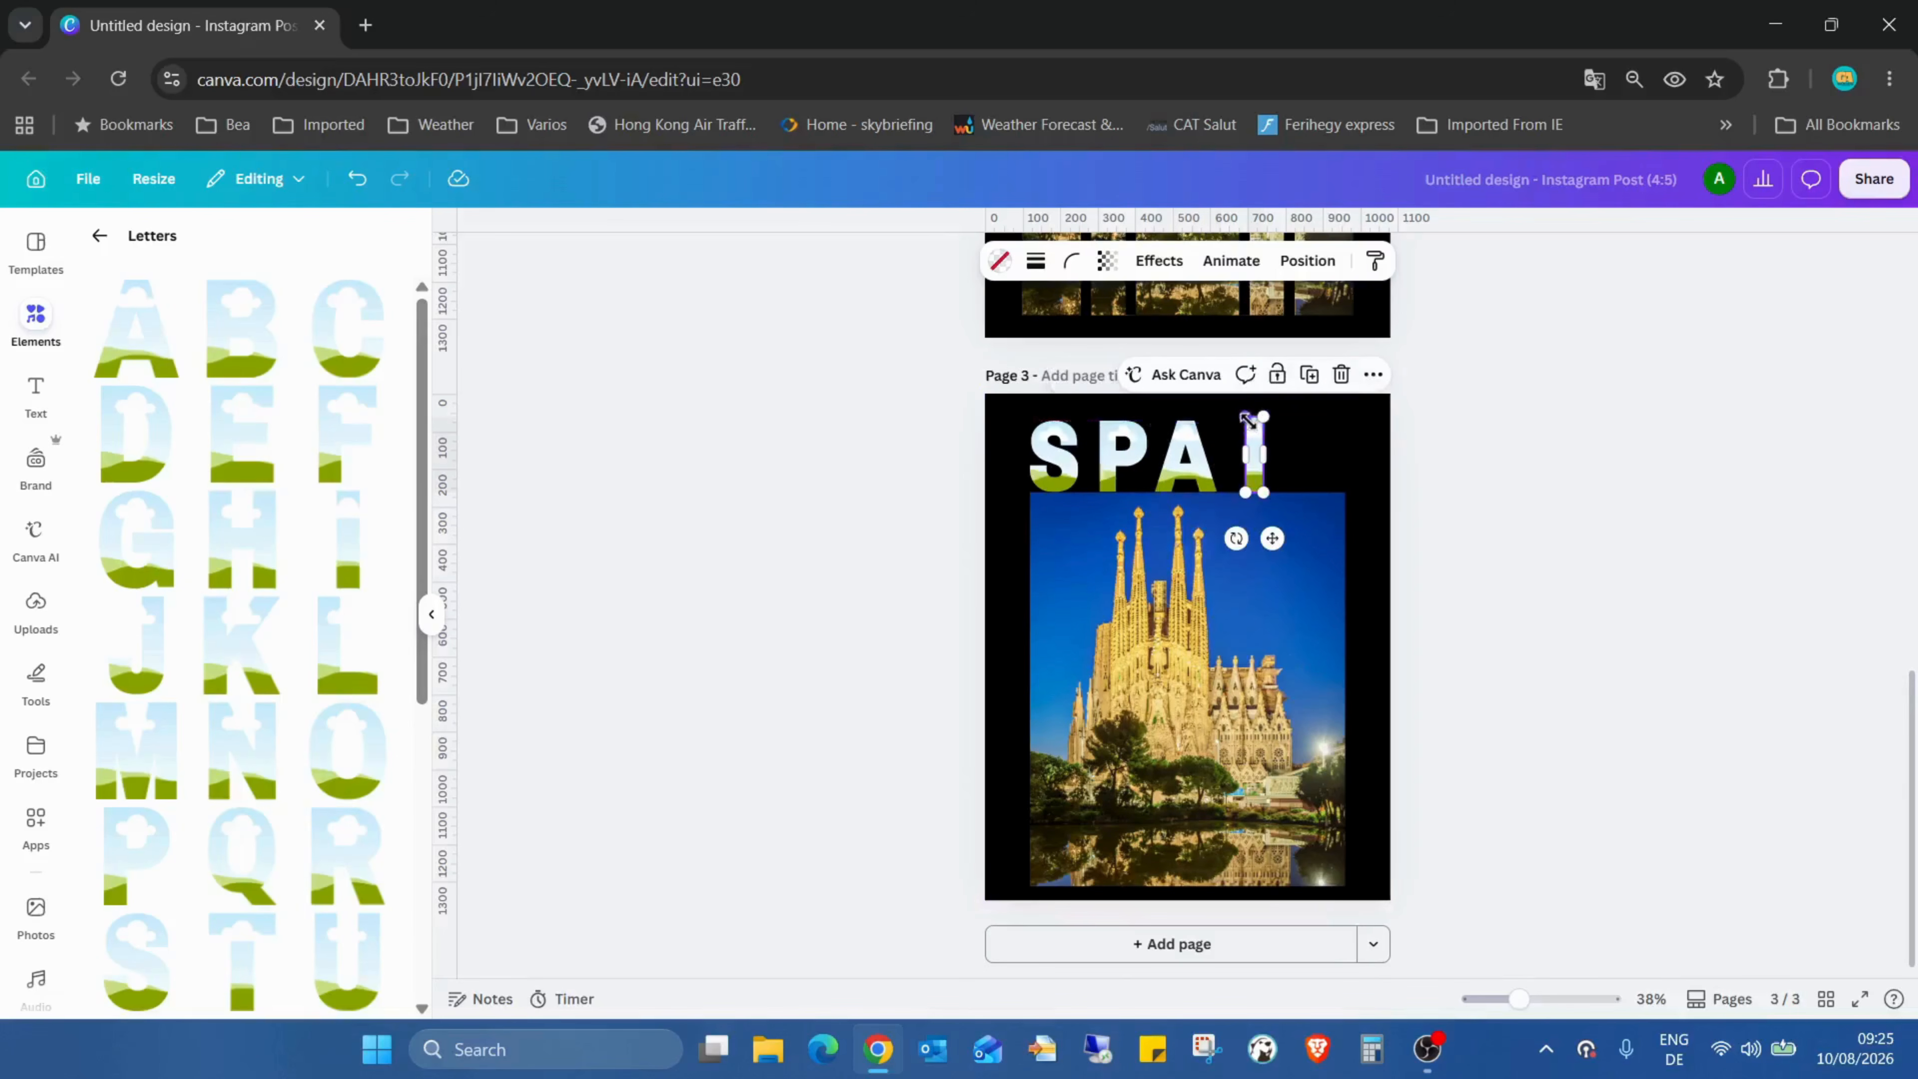
{"action": "left_click", "coordinate": [1278, 446]}
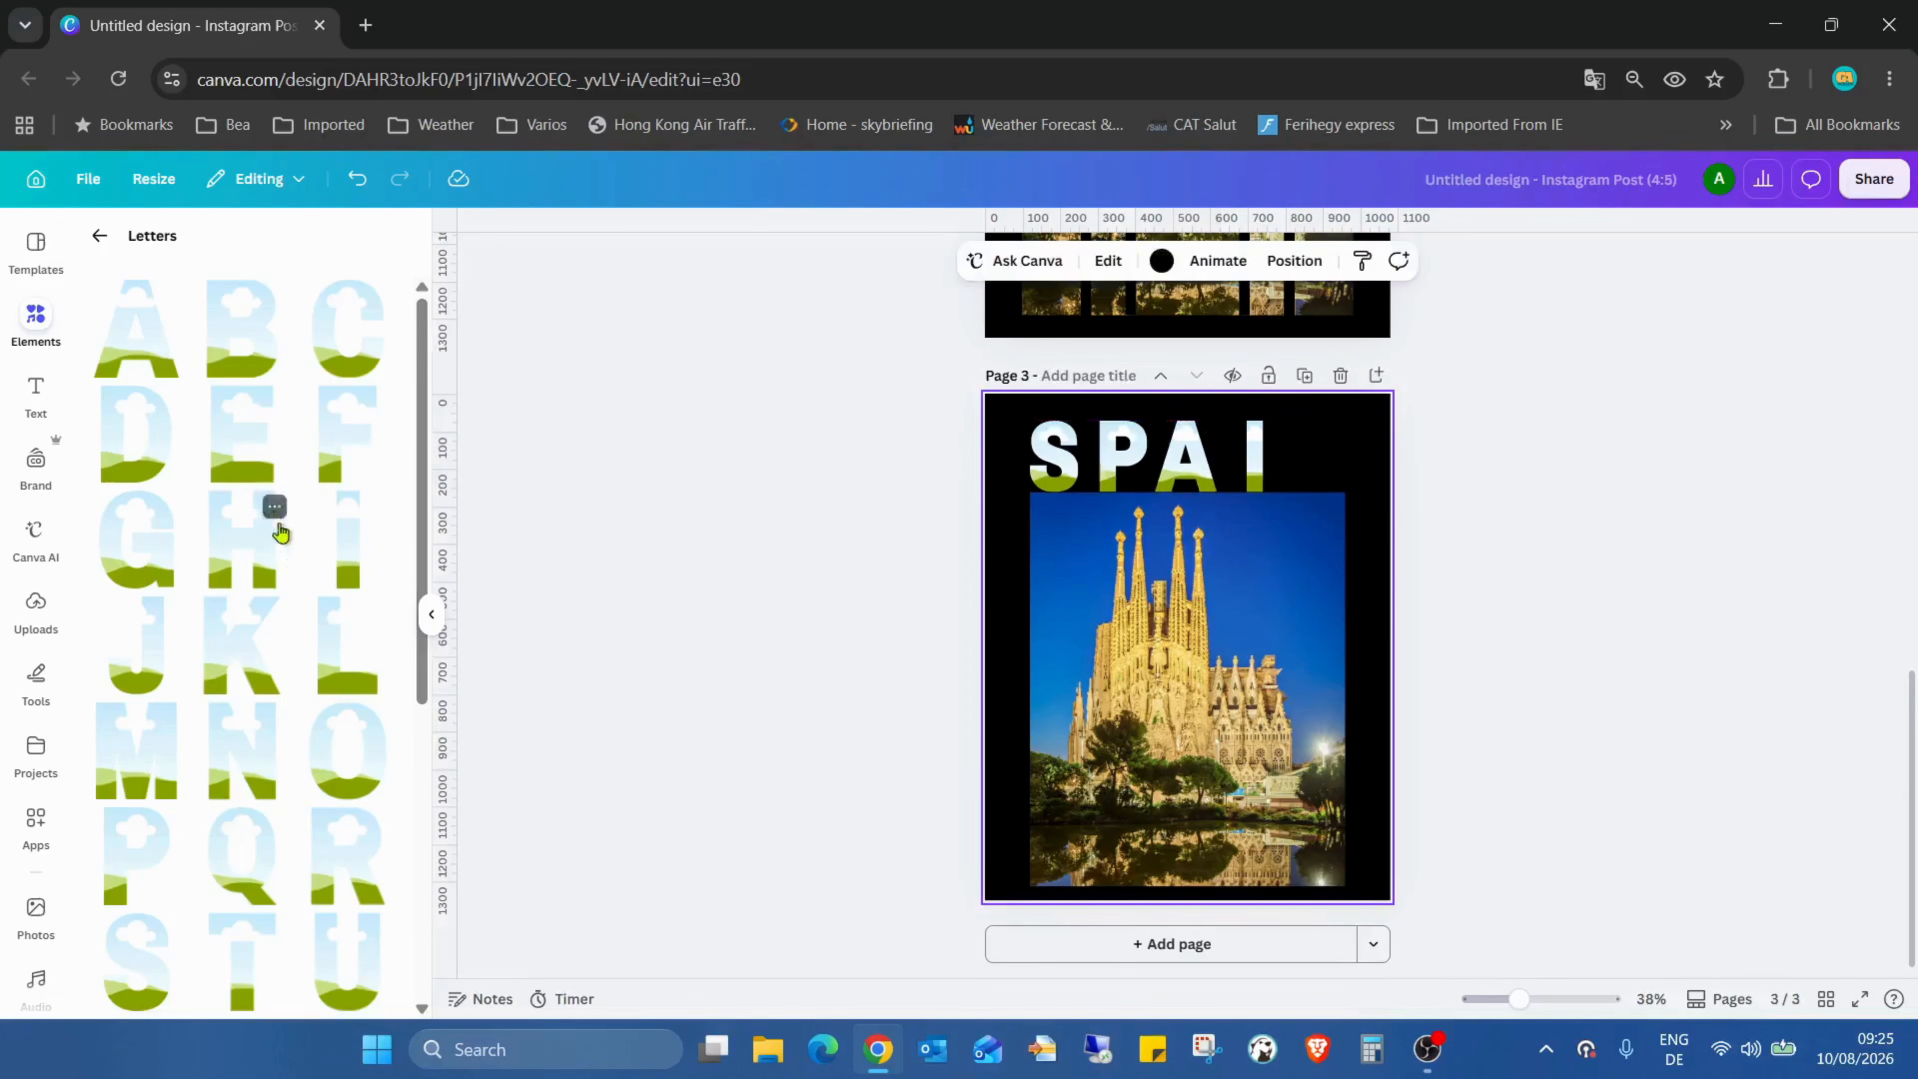
Add the N letter frame, shrink it to title height and line it up with the photo's right edge
{"action": "left_click", "coordinate": [256, 756]}
{"action": "left_click_drag", "start_coordinate": [1236, 663], "coordinate": [1288, 565]}
{"action": "left_click_drag", "start_coordinate": [1329, 675], "coordinate": [1325, 448]}
{"action": "left_click_drag", "start_coordinate": [1532, 998], "coordinate": [1548, 998]}
{"action": "left_click_drag", "start_coordinate": [1529, 302], "coordinate": [1534, 303]}
{"action": "left_click", "coordinate": [1616, 526]}
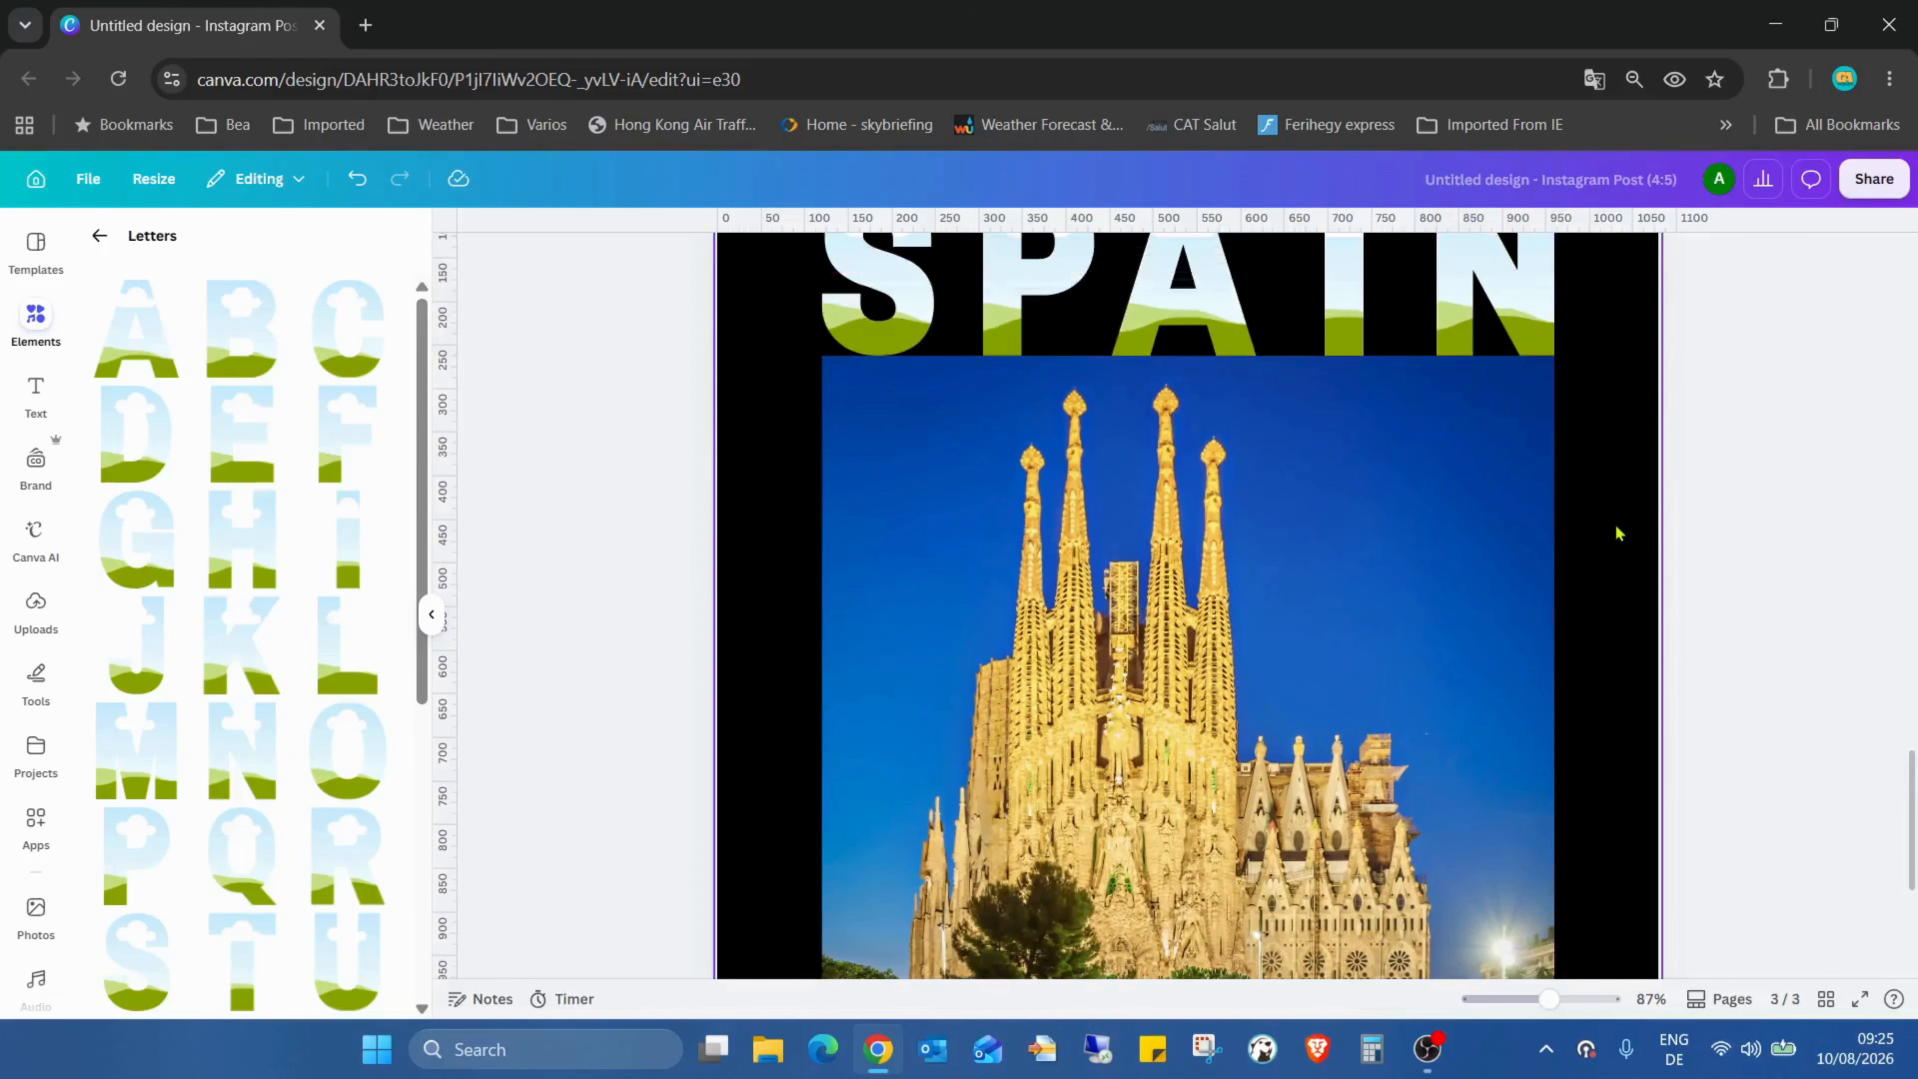
Examine up close how the SPAIN letters line up with each other and with the photo's edges
{"action": "left_click_drag", "start_coordinate": [1547, 998], "coordinate": [1571, 997]}
{"action": "scroll", "coordinate": [1674, 724], "scroll_direction": "up", "scroll_amount": 6}
{"action": "left_click", "coordinate": [1571, 438]}
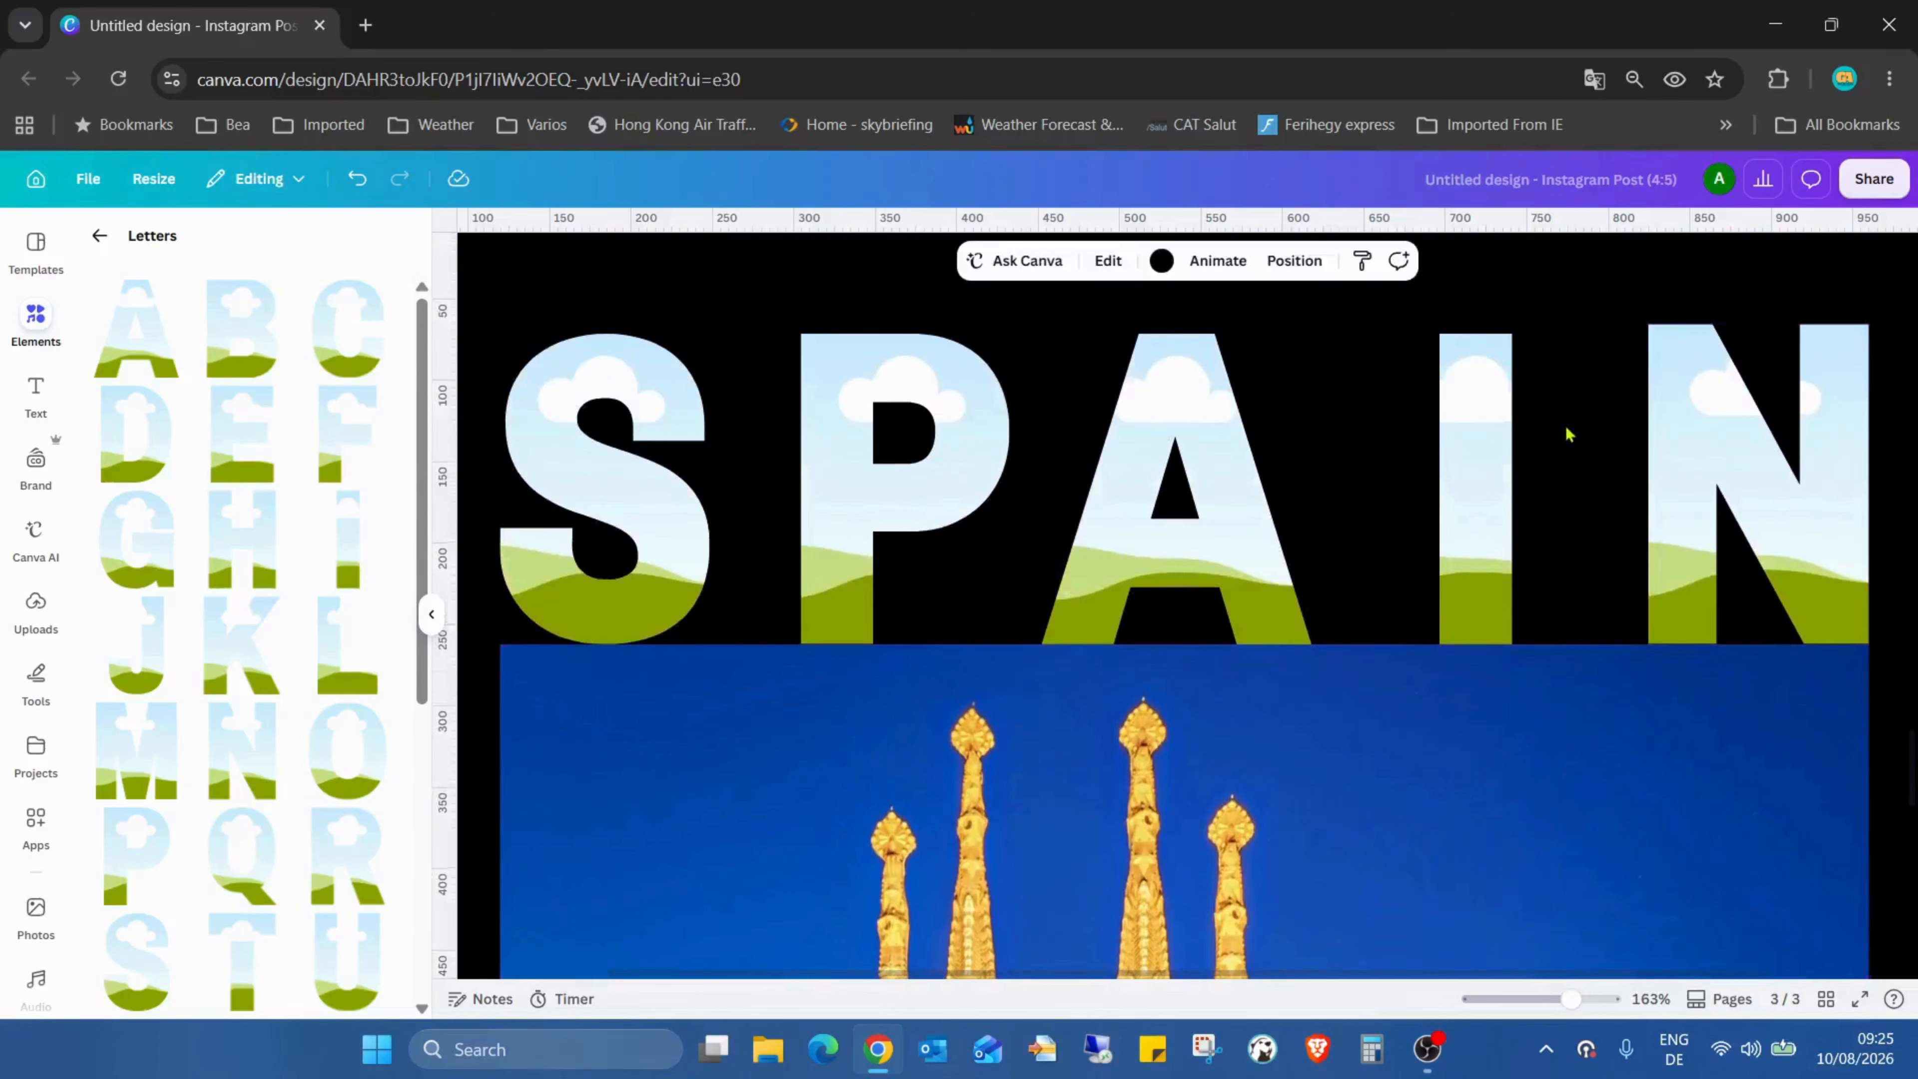
{"action": "left_click", "coordinate": [1690, 508]}
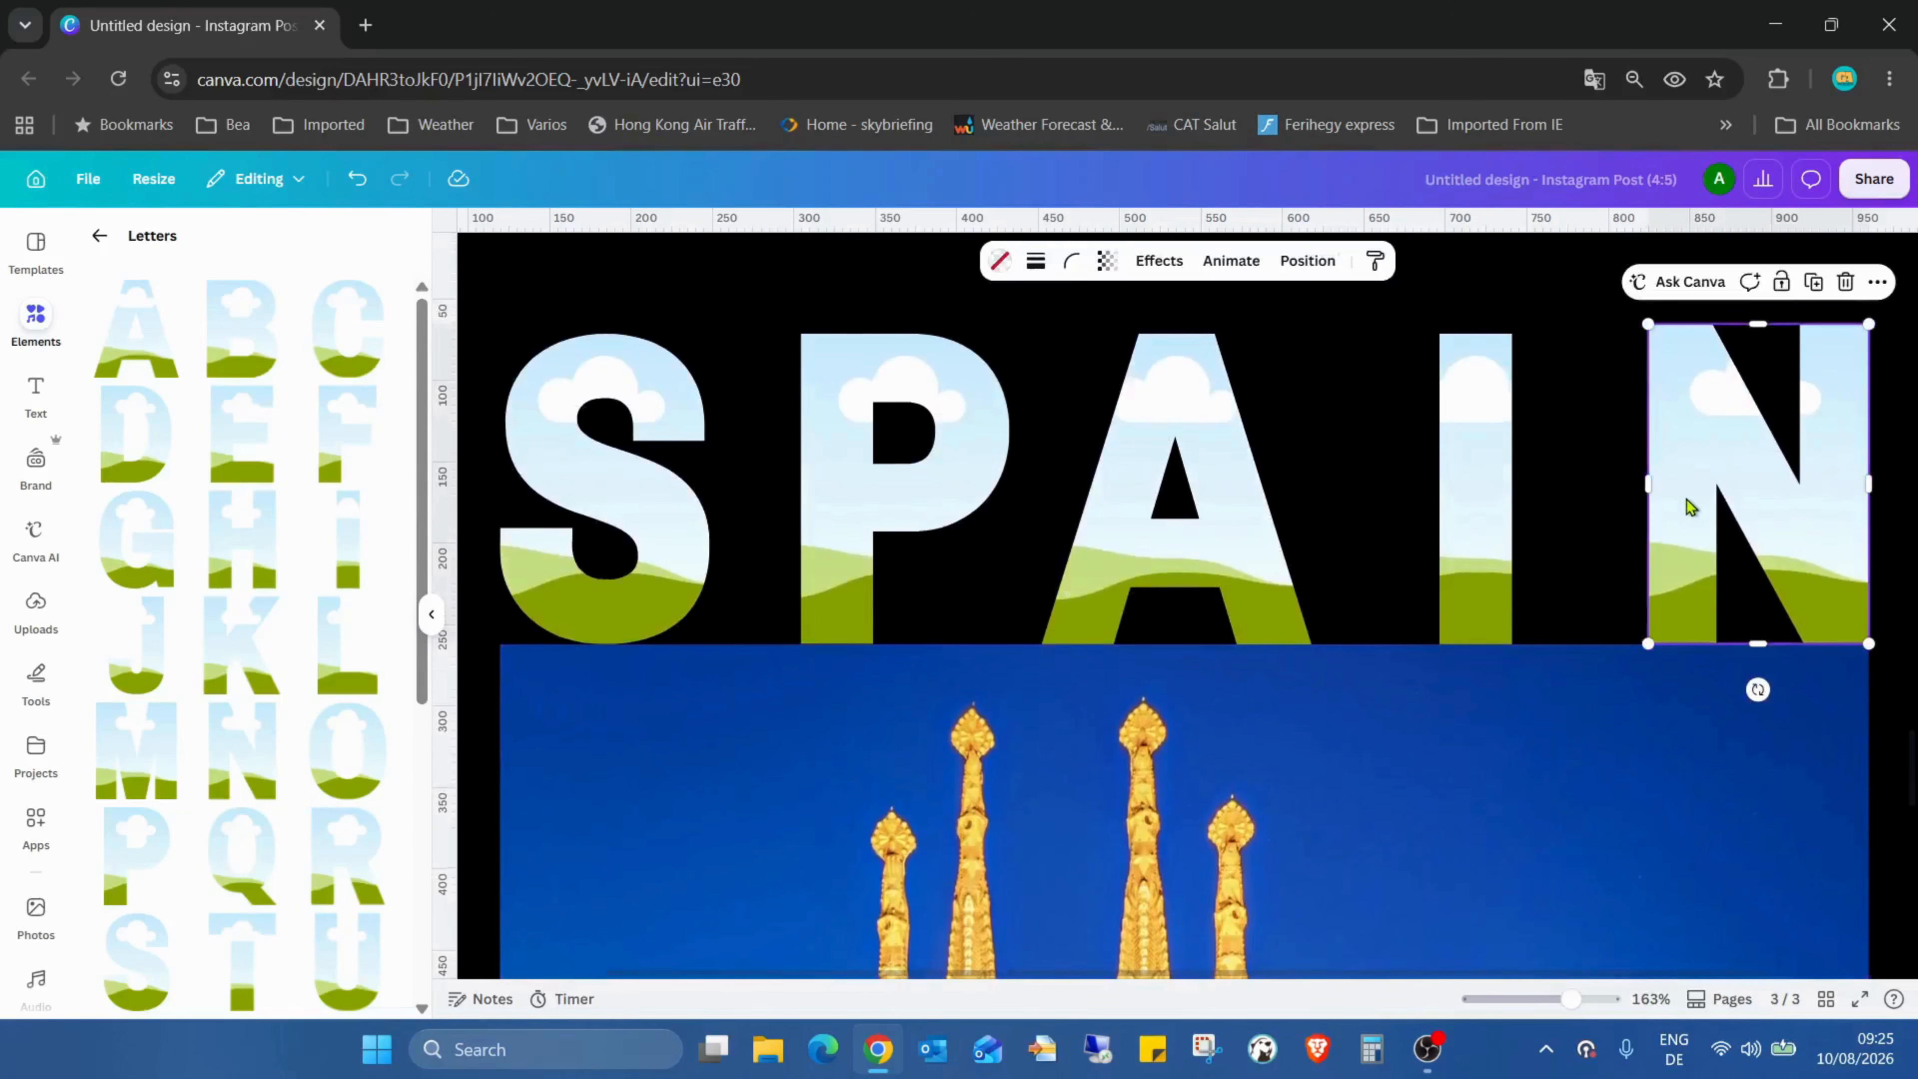
{"action": "left_click", "coordinate": [601, 616]}
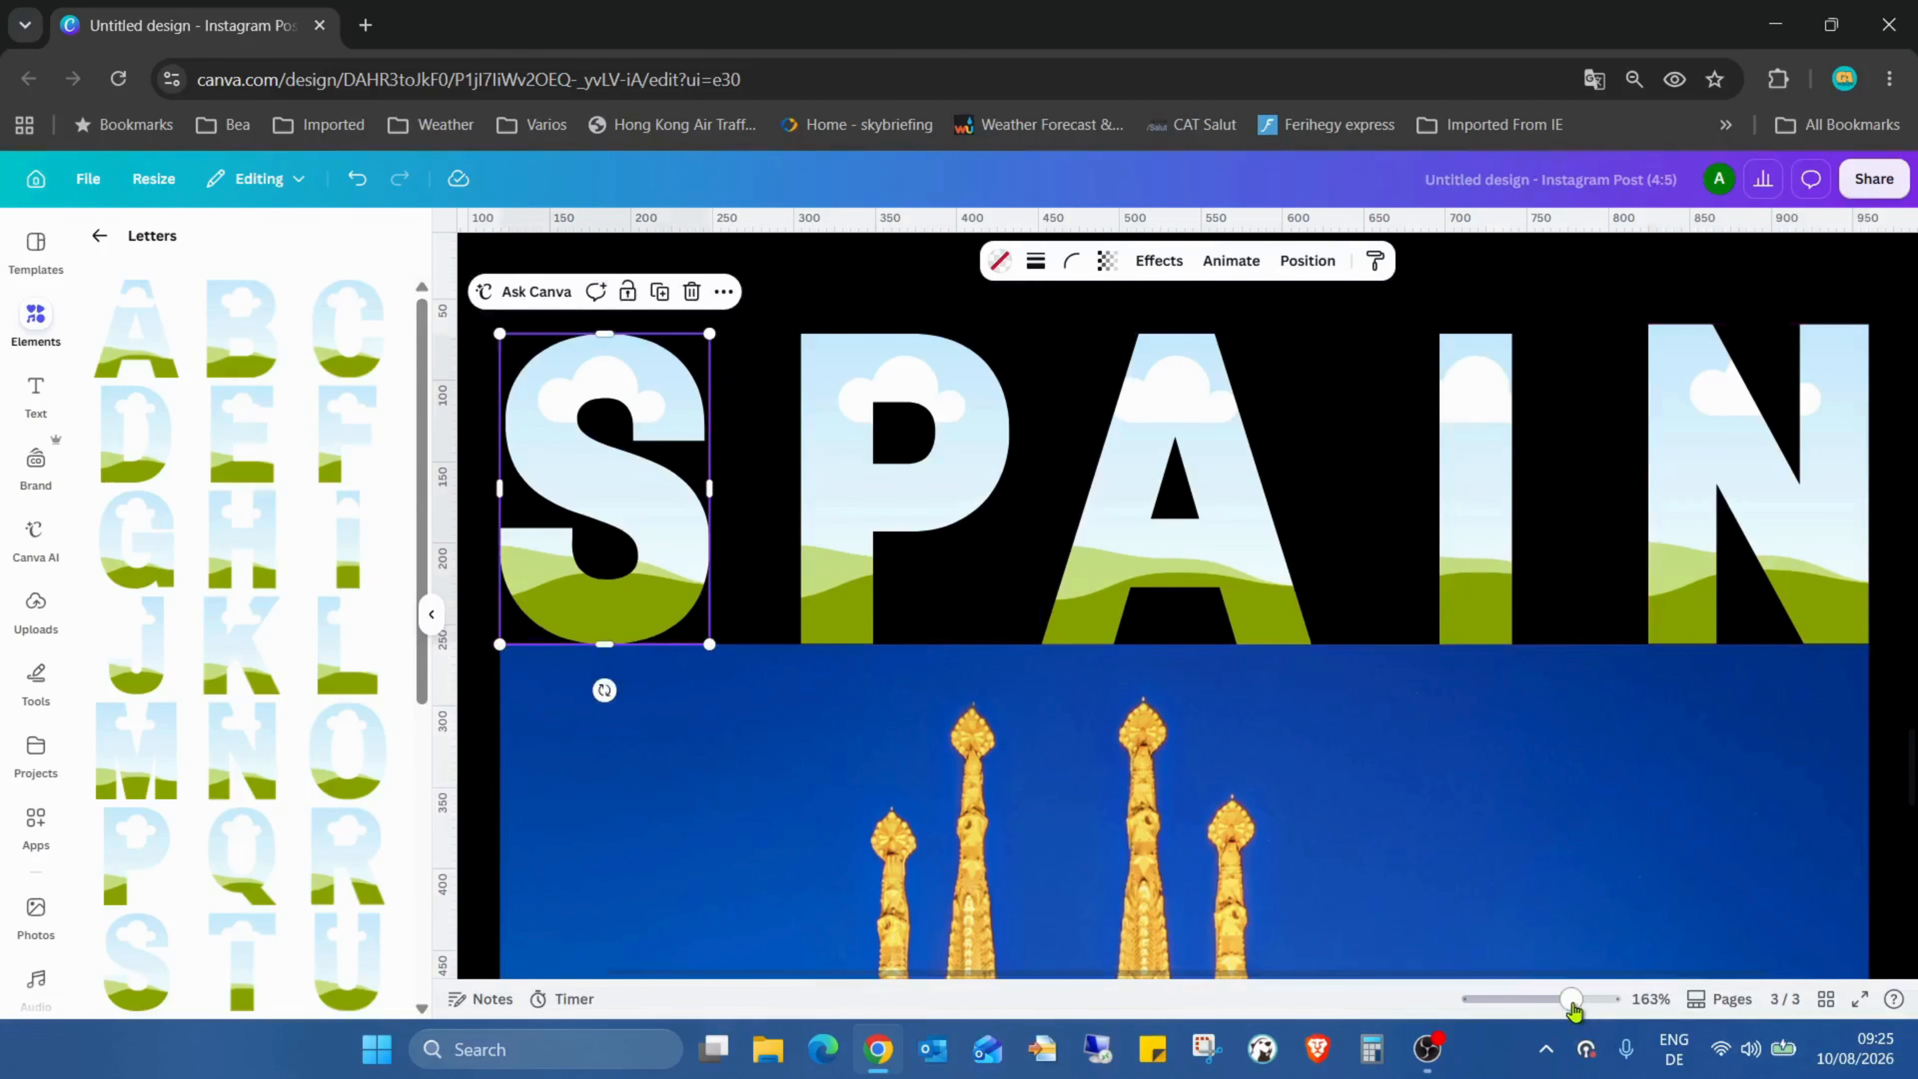
{"action": "left_click_drag", "start_coordinate": [1571, 1002], "coordinate": [1538, 1000]}
{"action": "left_click", "coordinate": [667, 517]}
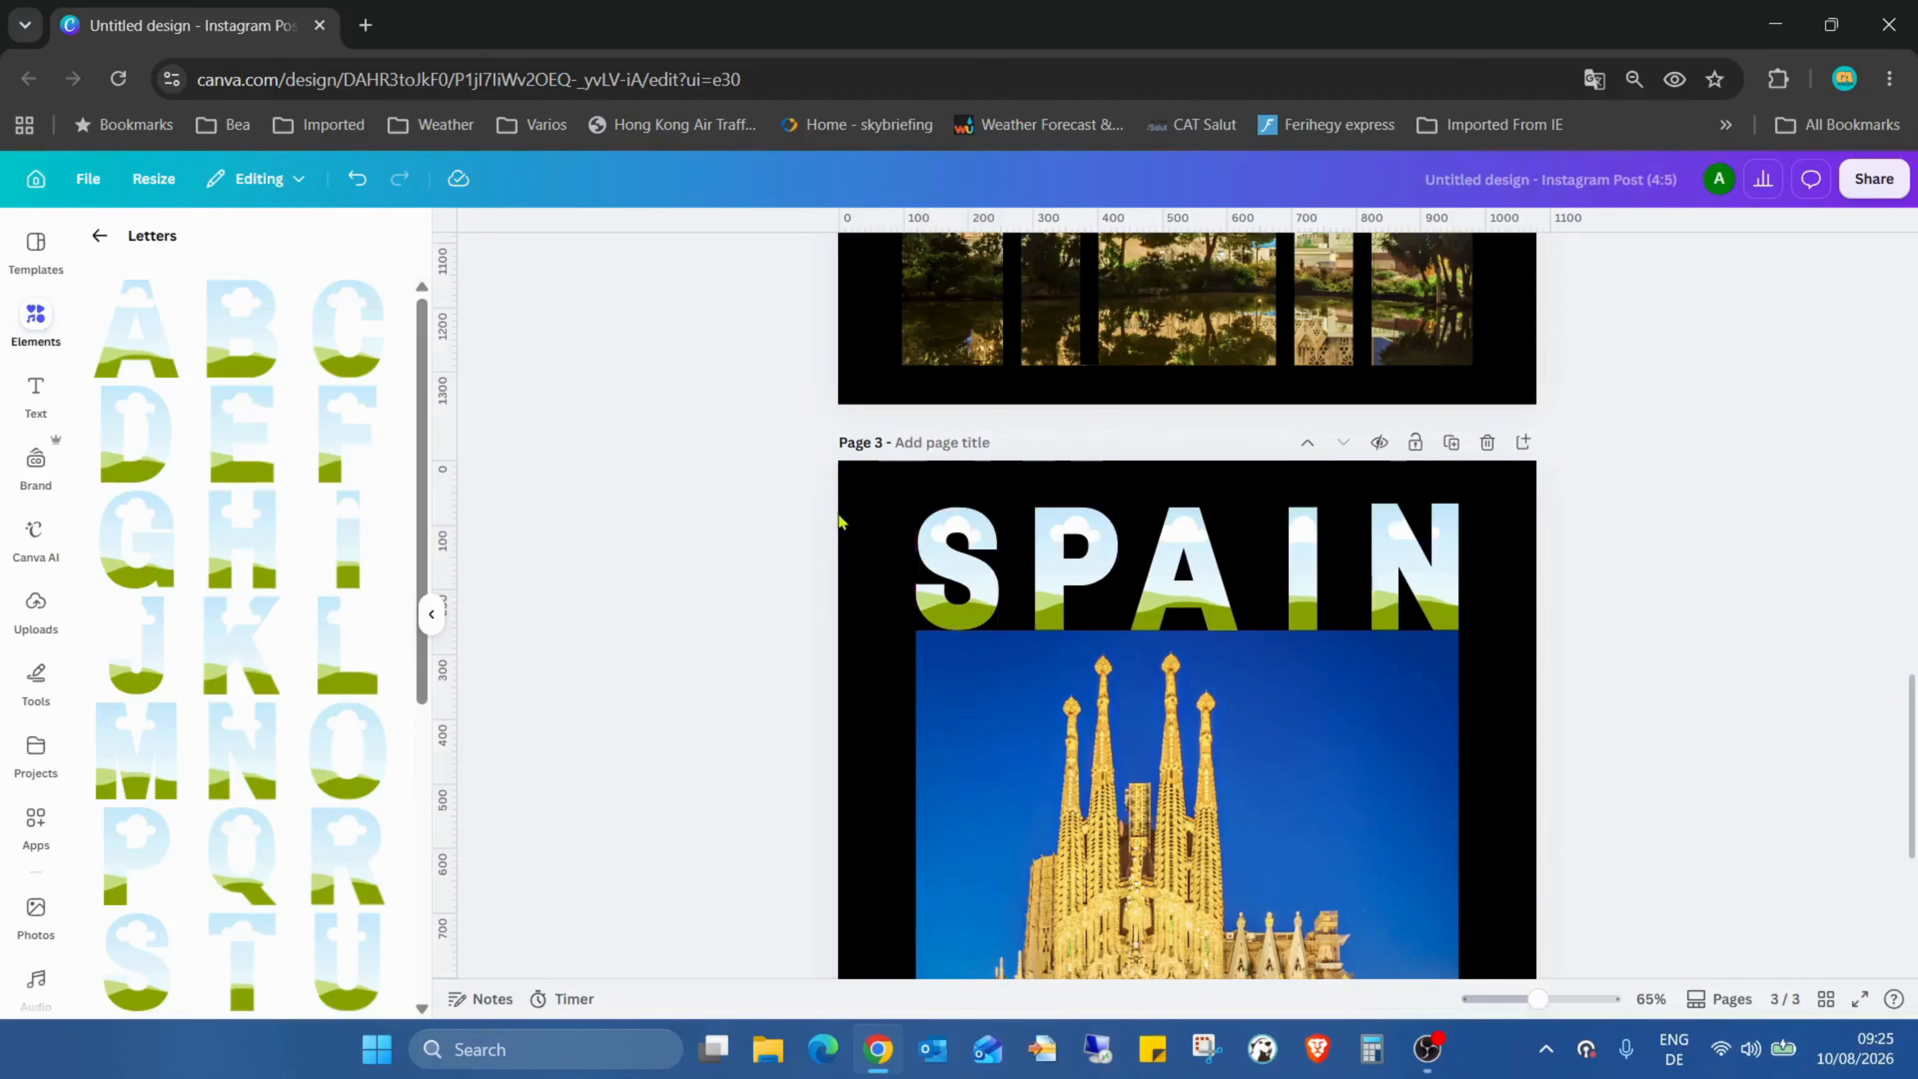
Select all five SPAIN letter frames and tidy up their spacing
{"action": "left_click_drag", "start_coordinate": [888, 502], "coordinate": [1472, 609]}
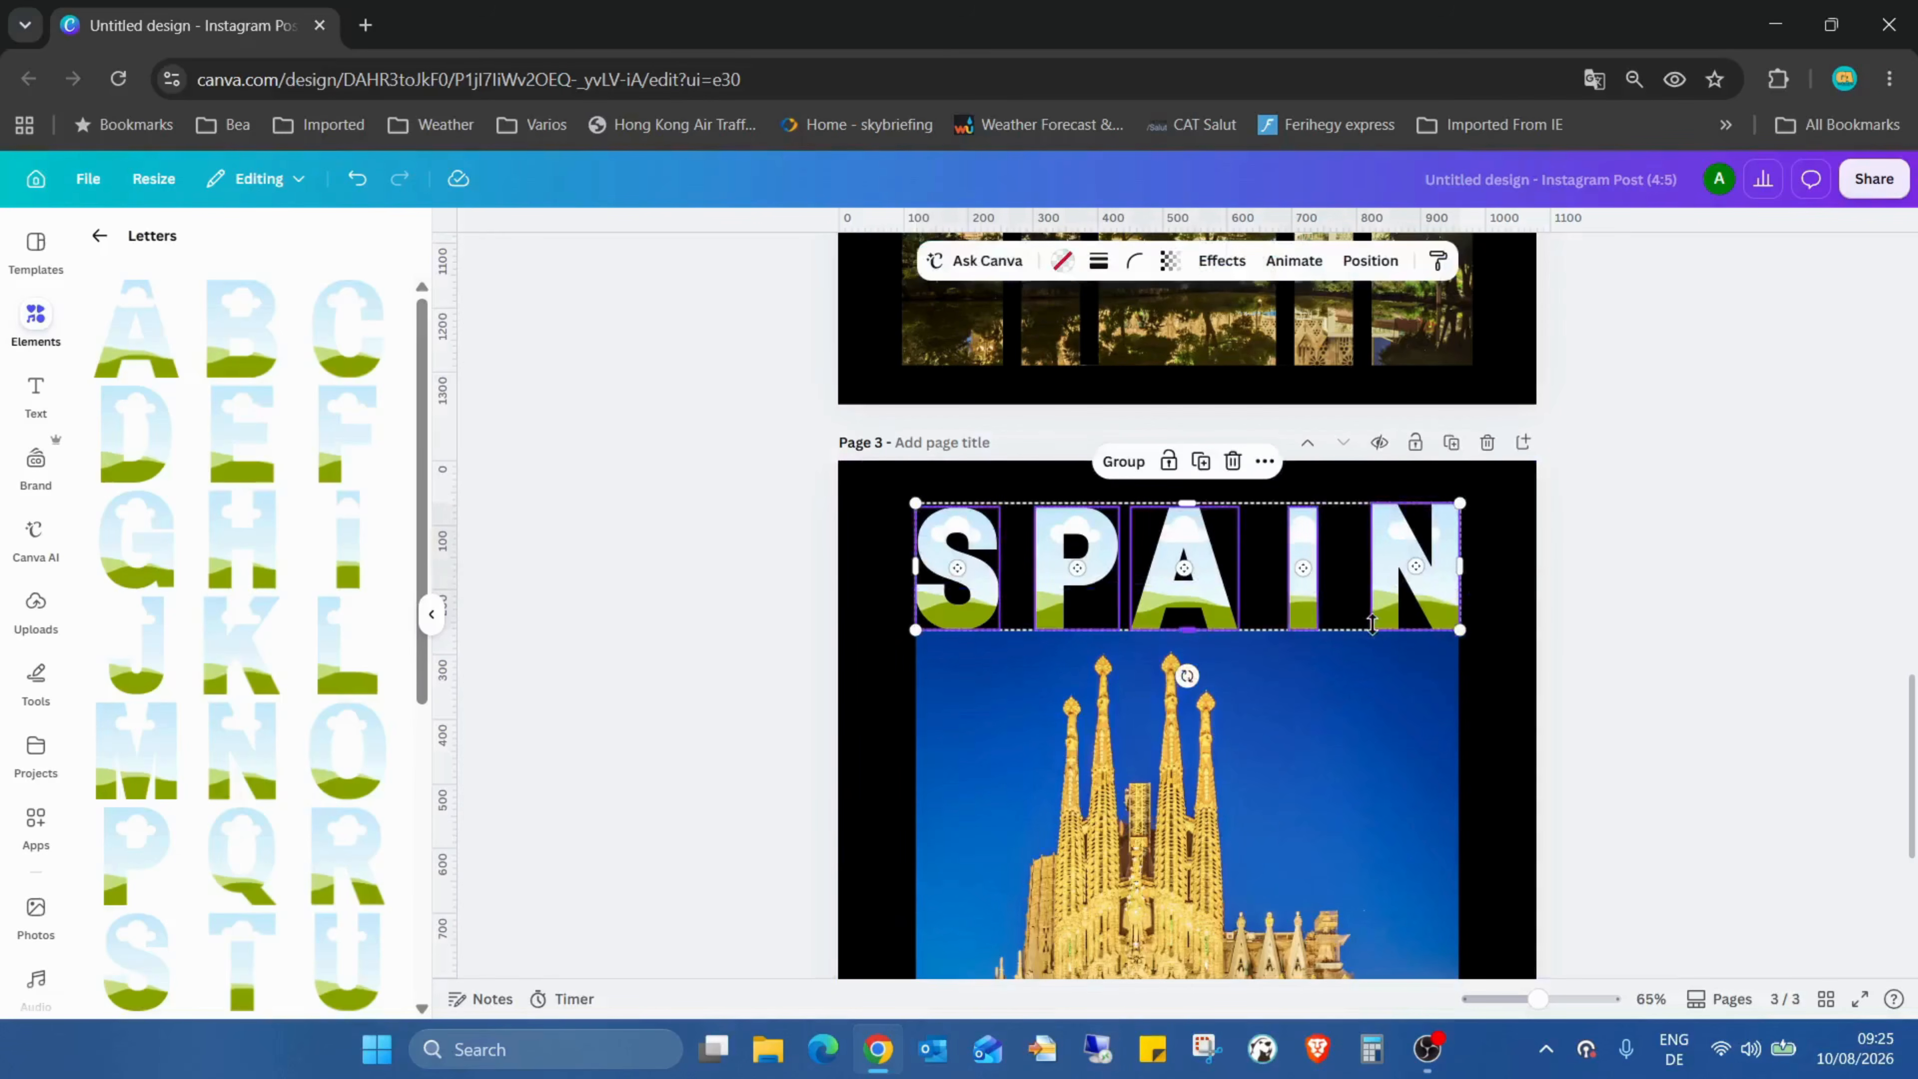
{"action": "left_click", "coordinate": [1371, 261]}
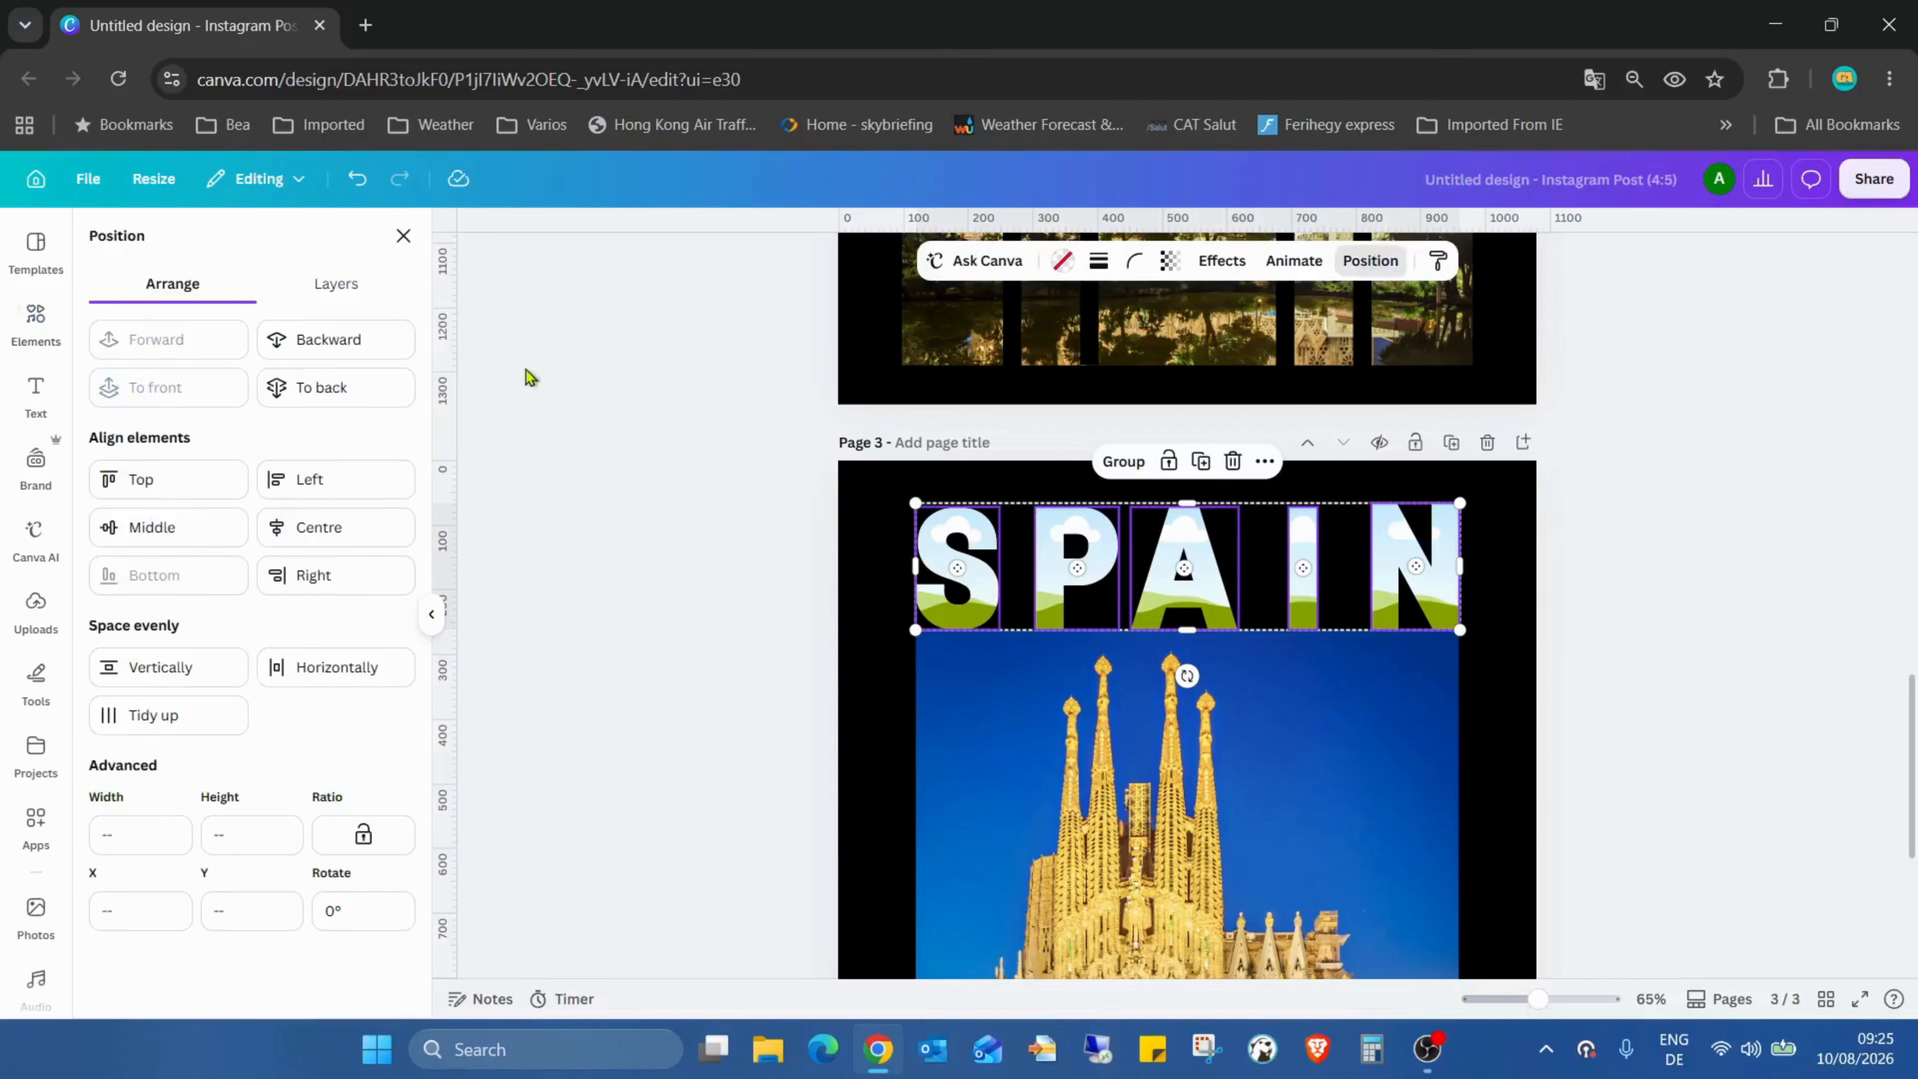
{"action": "left_click", "coordinate": [162, 714]}
{"action": "left_click", "coordinate": [1725, 538]}
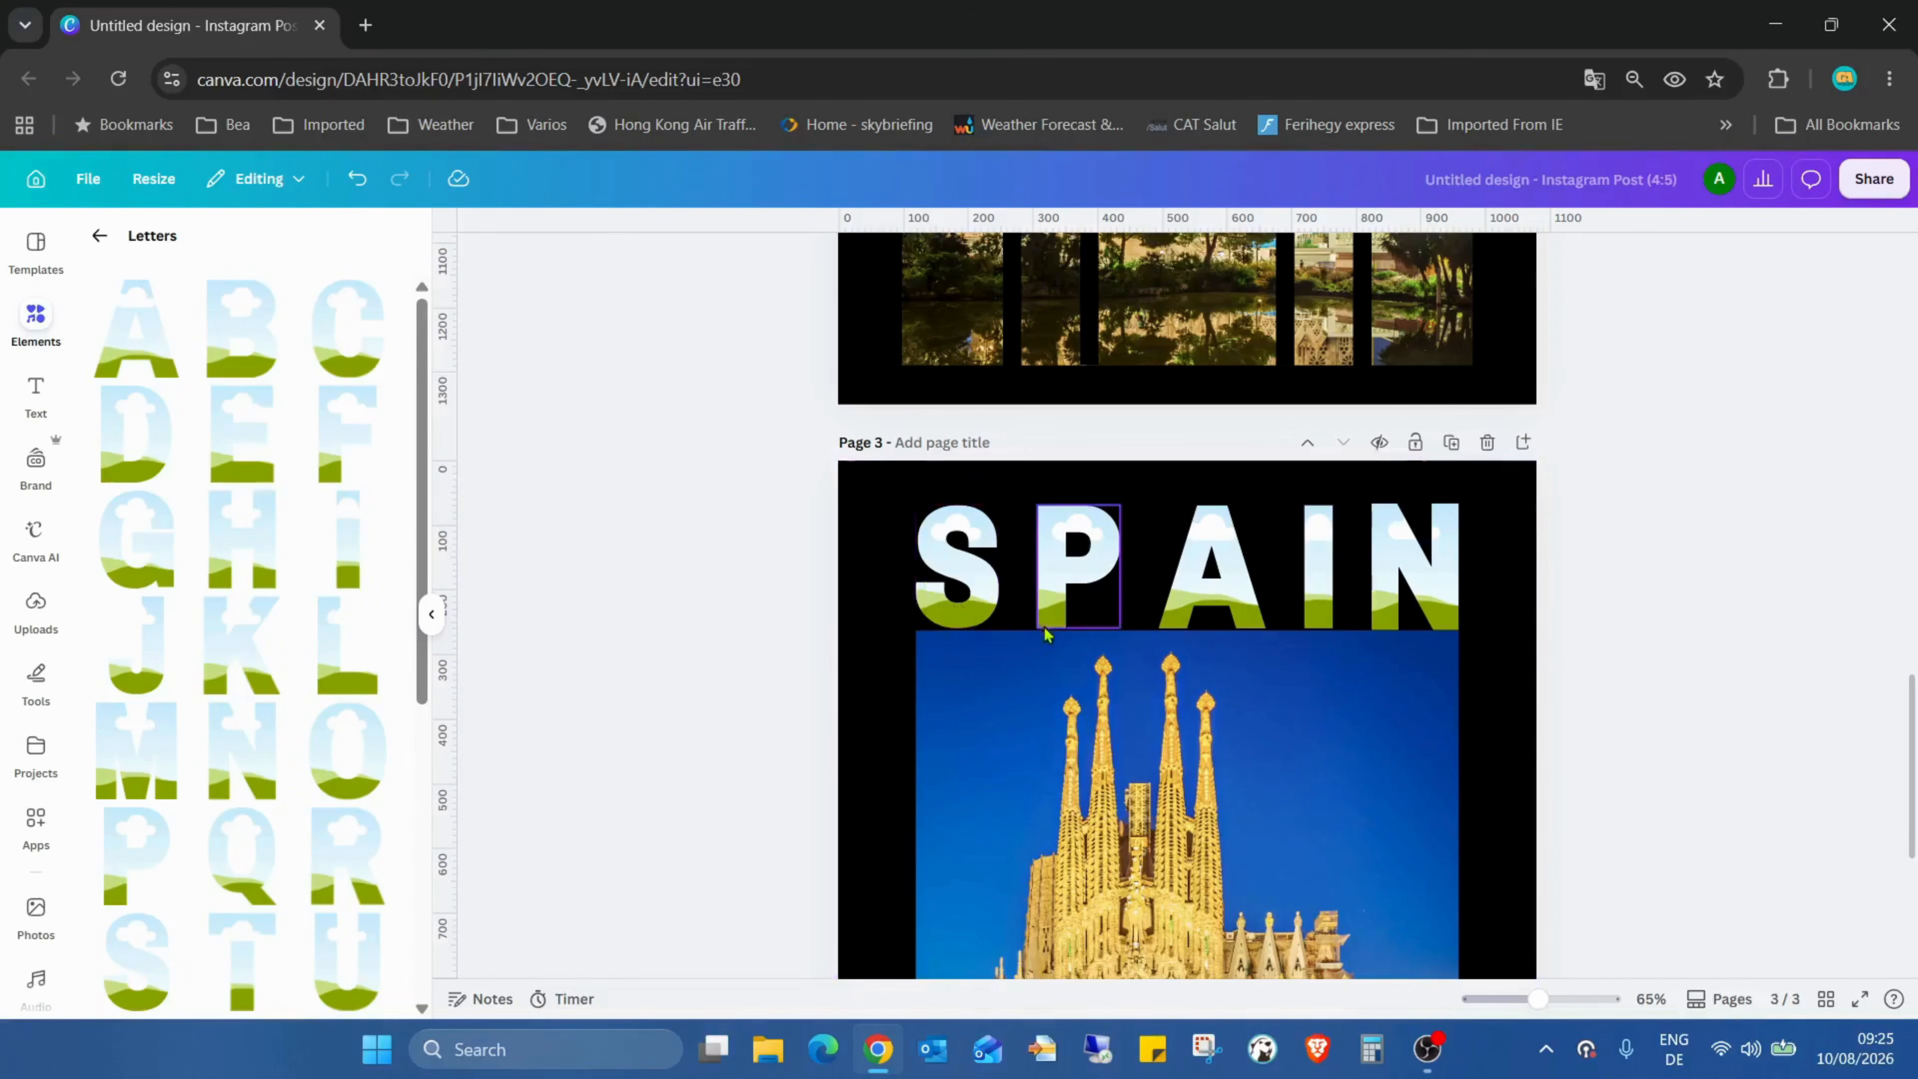
Centre the A frame horizontally on the page
{"action": "left_click", "coordinate": [1220, 574]}
{"action": "left_click", "coordinate": [1307, 261]}
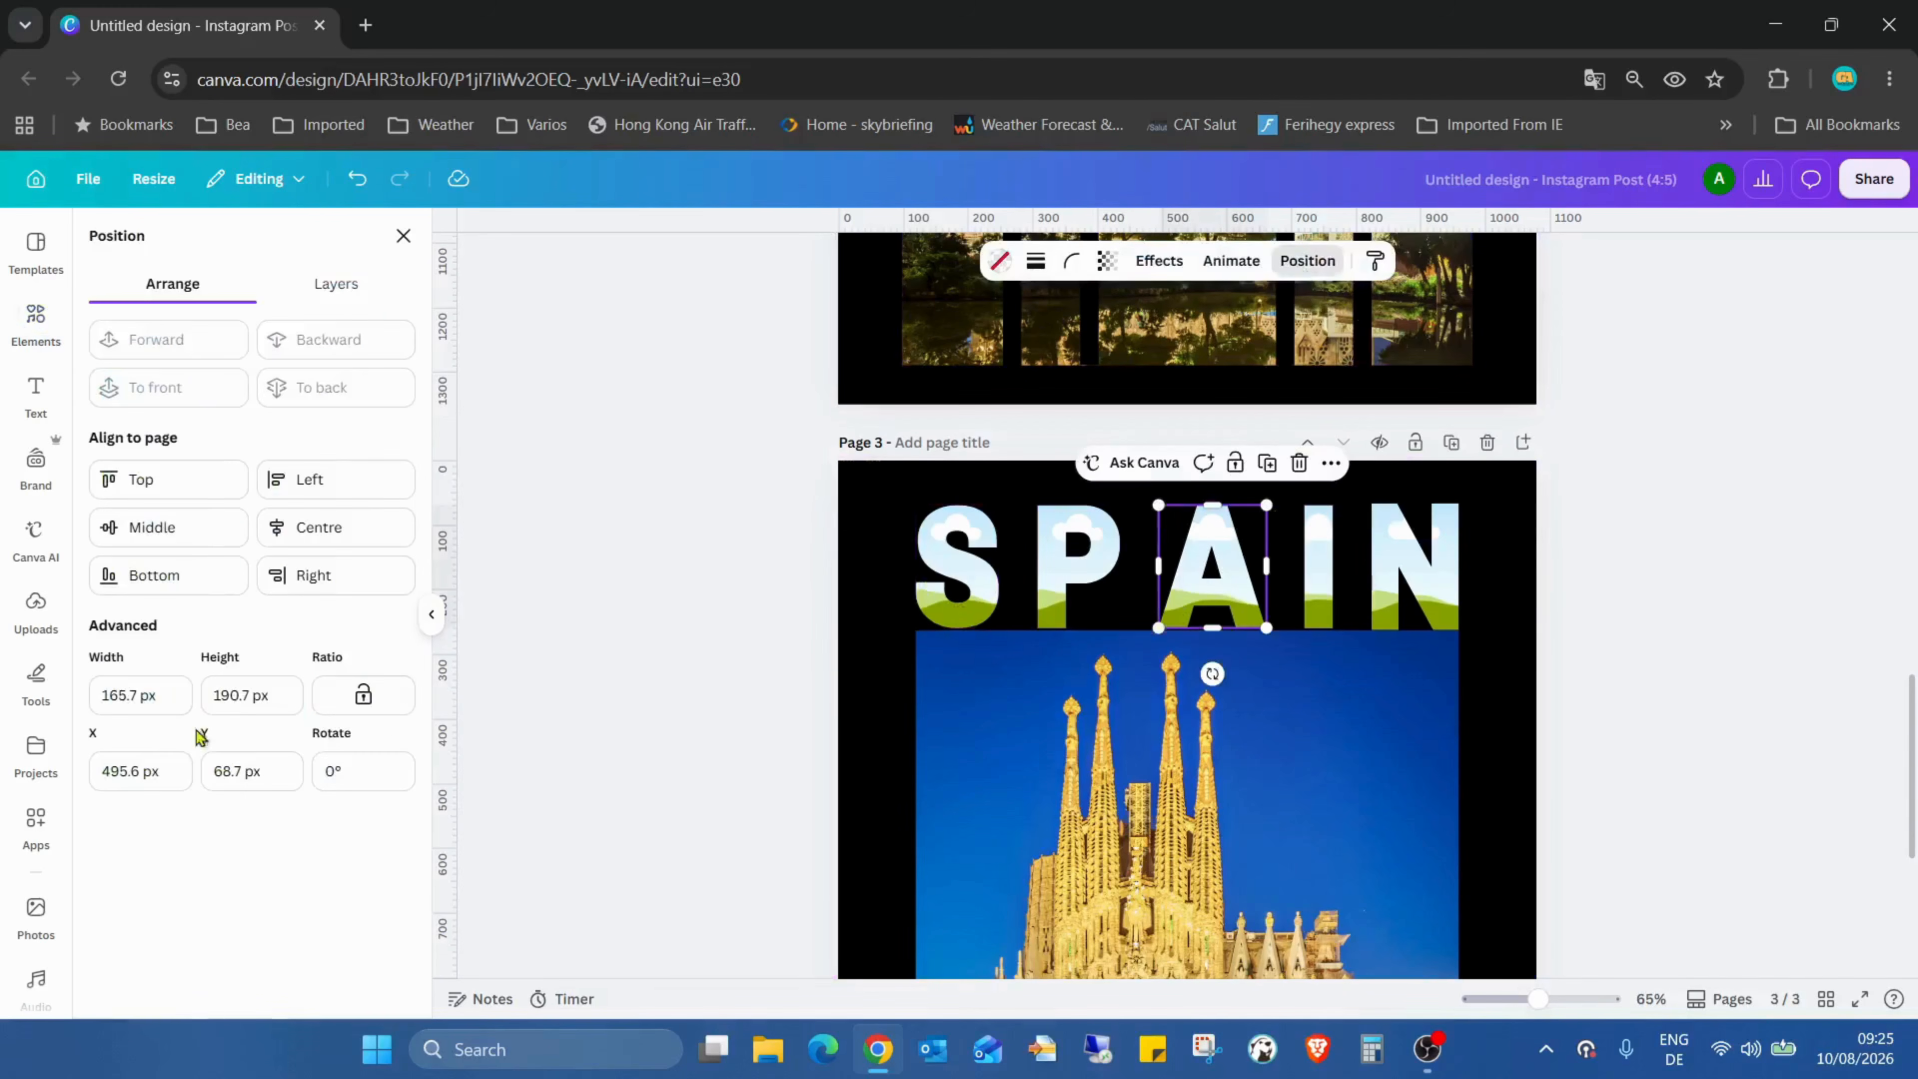
{"action": "left_click", "coordinate": [325, 529]}
{"action": "left_click", "coordinate": [1548, 666]}
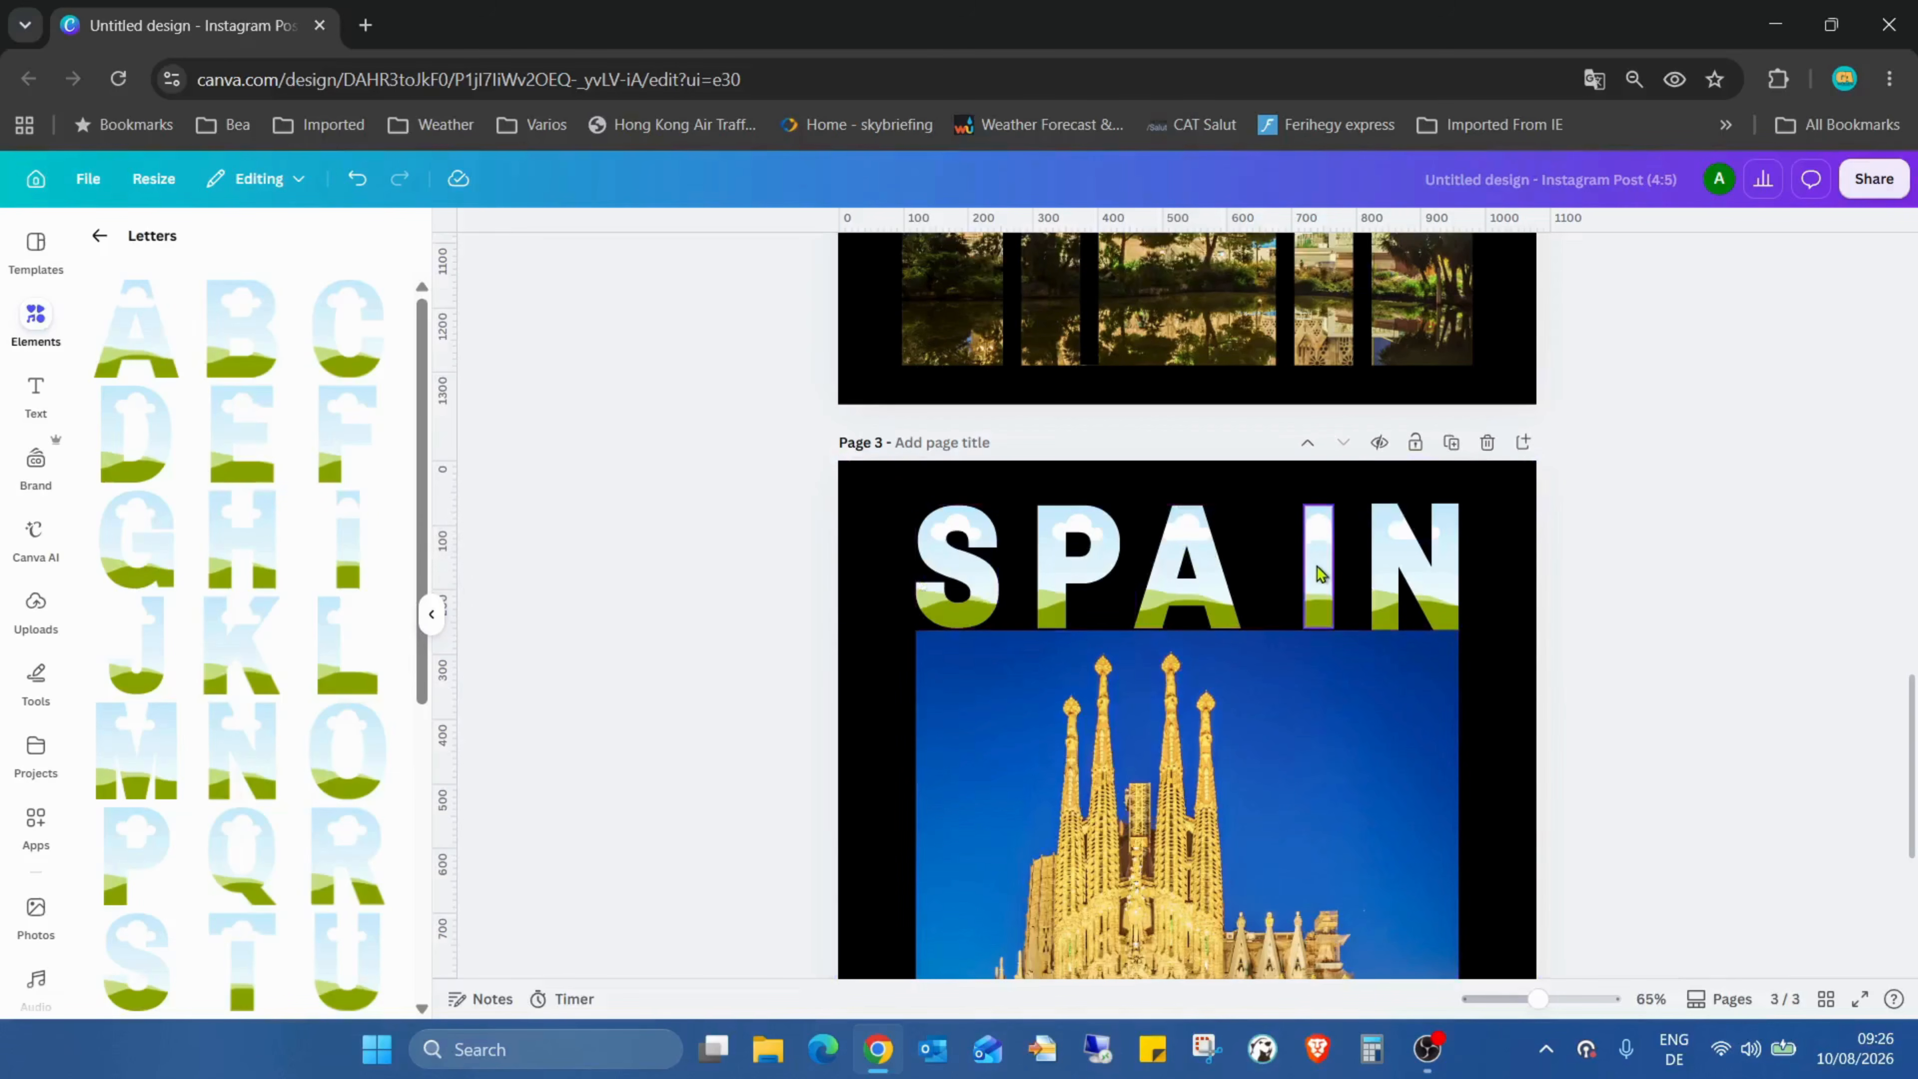
Nudge the P frame three steps and the S frame two steps down towards the photo's upper edge
{"action": "left_click", "coordinate": [1160, 595]}
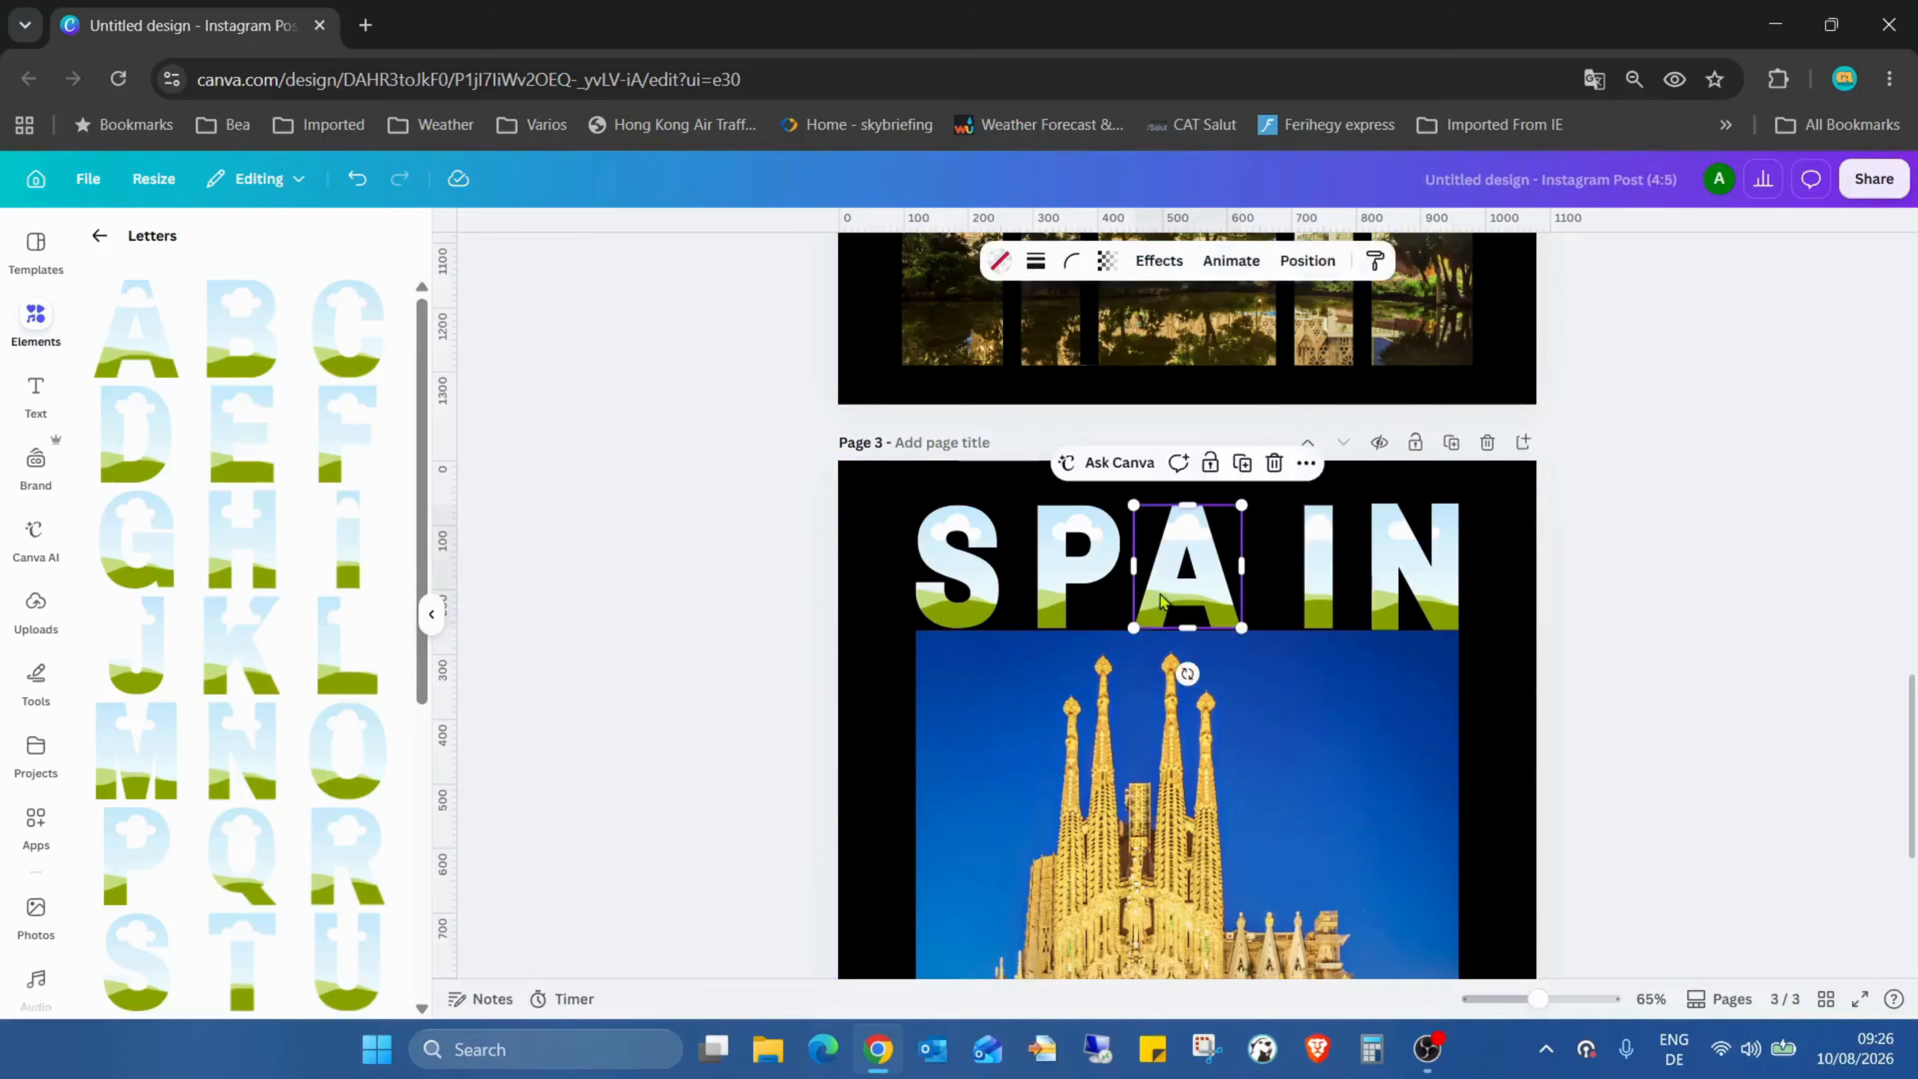
{"action": "left_click", "coordinate": [1218, 640]}
{"action": "left_click", "coordinate": [1031, 559]}
{"action": "left_click", "coordinate": [1062, 571]}
{"action": "key", "text": "Down"}
{"action": "key", "text": "Down"}
{"action": "key", "text": "Down"}
{"action": "left_click", "coordinate": [973, 566]}
{"action": "key", "text": "Down"}
{"action": "key", "text": "Down"}
{"action": "left_click", "coordinate": [1520, 634]}
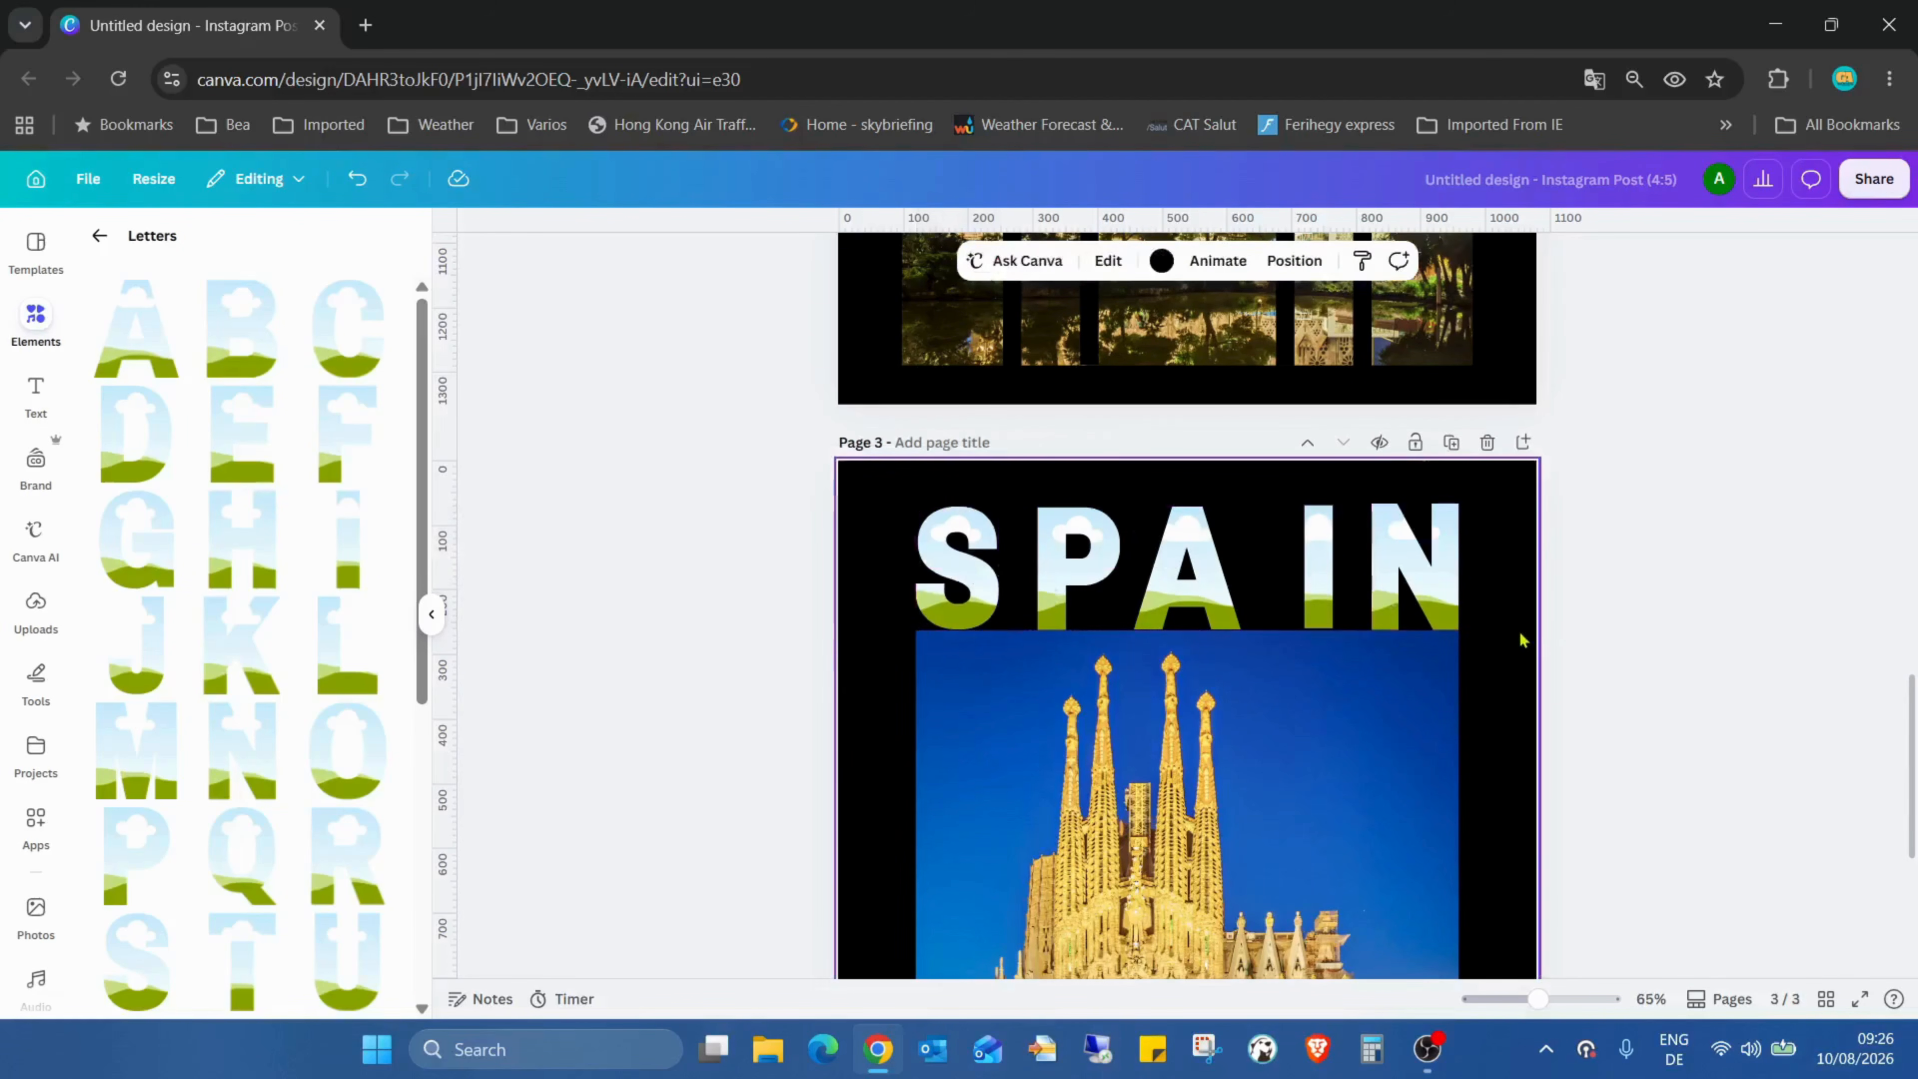
Move the A frame slightly right to balance the gaps between the P and the I
{"action": "left_click", "coordinate": [1670, 636]}
{"action": "left_click_drag", "start_coordinate": [1202, 588], "coordinate": [1212, 588]}
{"action": "left_click", "coordinate": [1622, 617]}
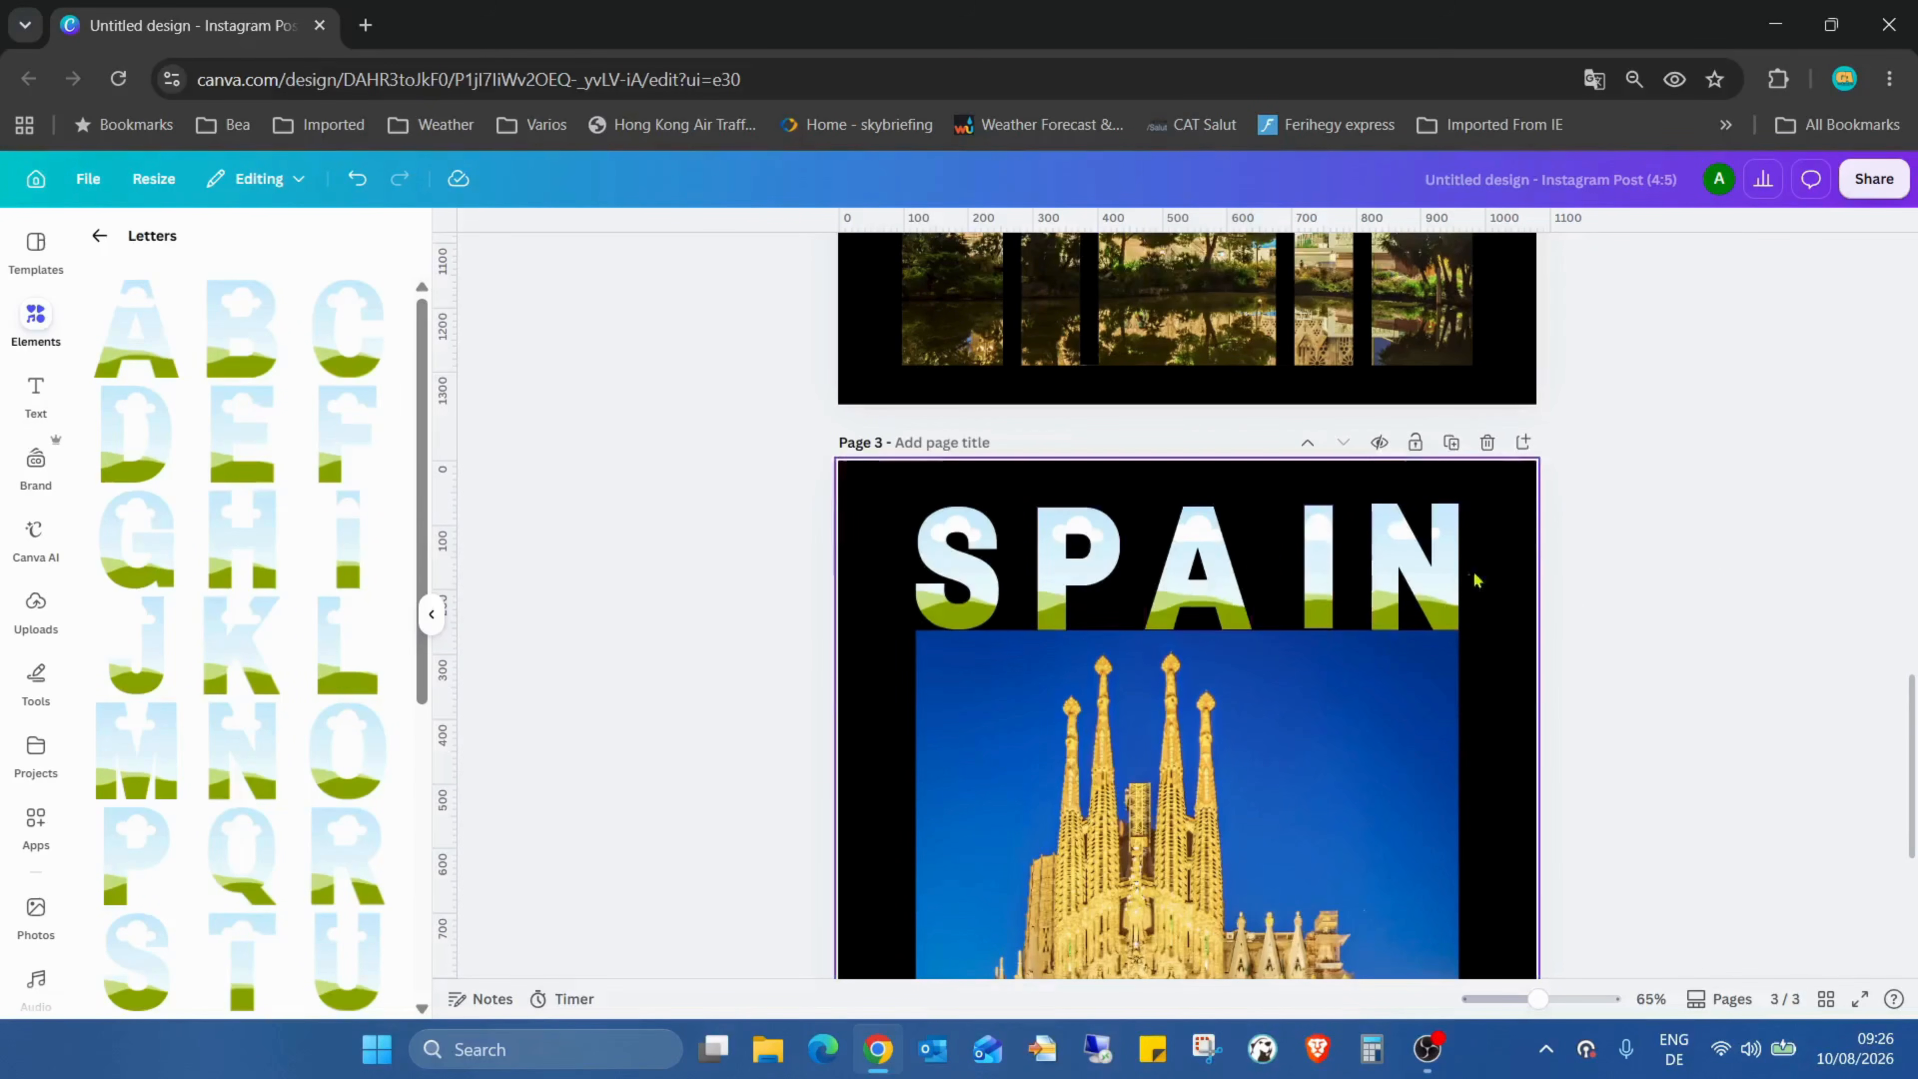
Move the I frame slightly left so that it sits midway between the A and the N
{"action": "left_click_drag", "start_coordinate": [1317, 559], "coordinate": [1307, 560]}
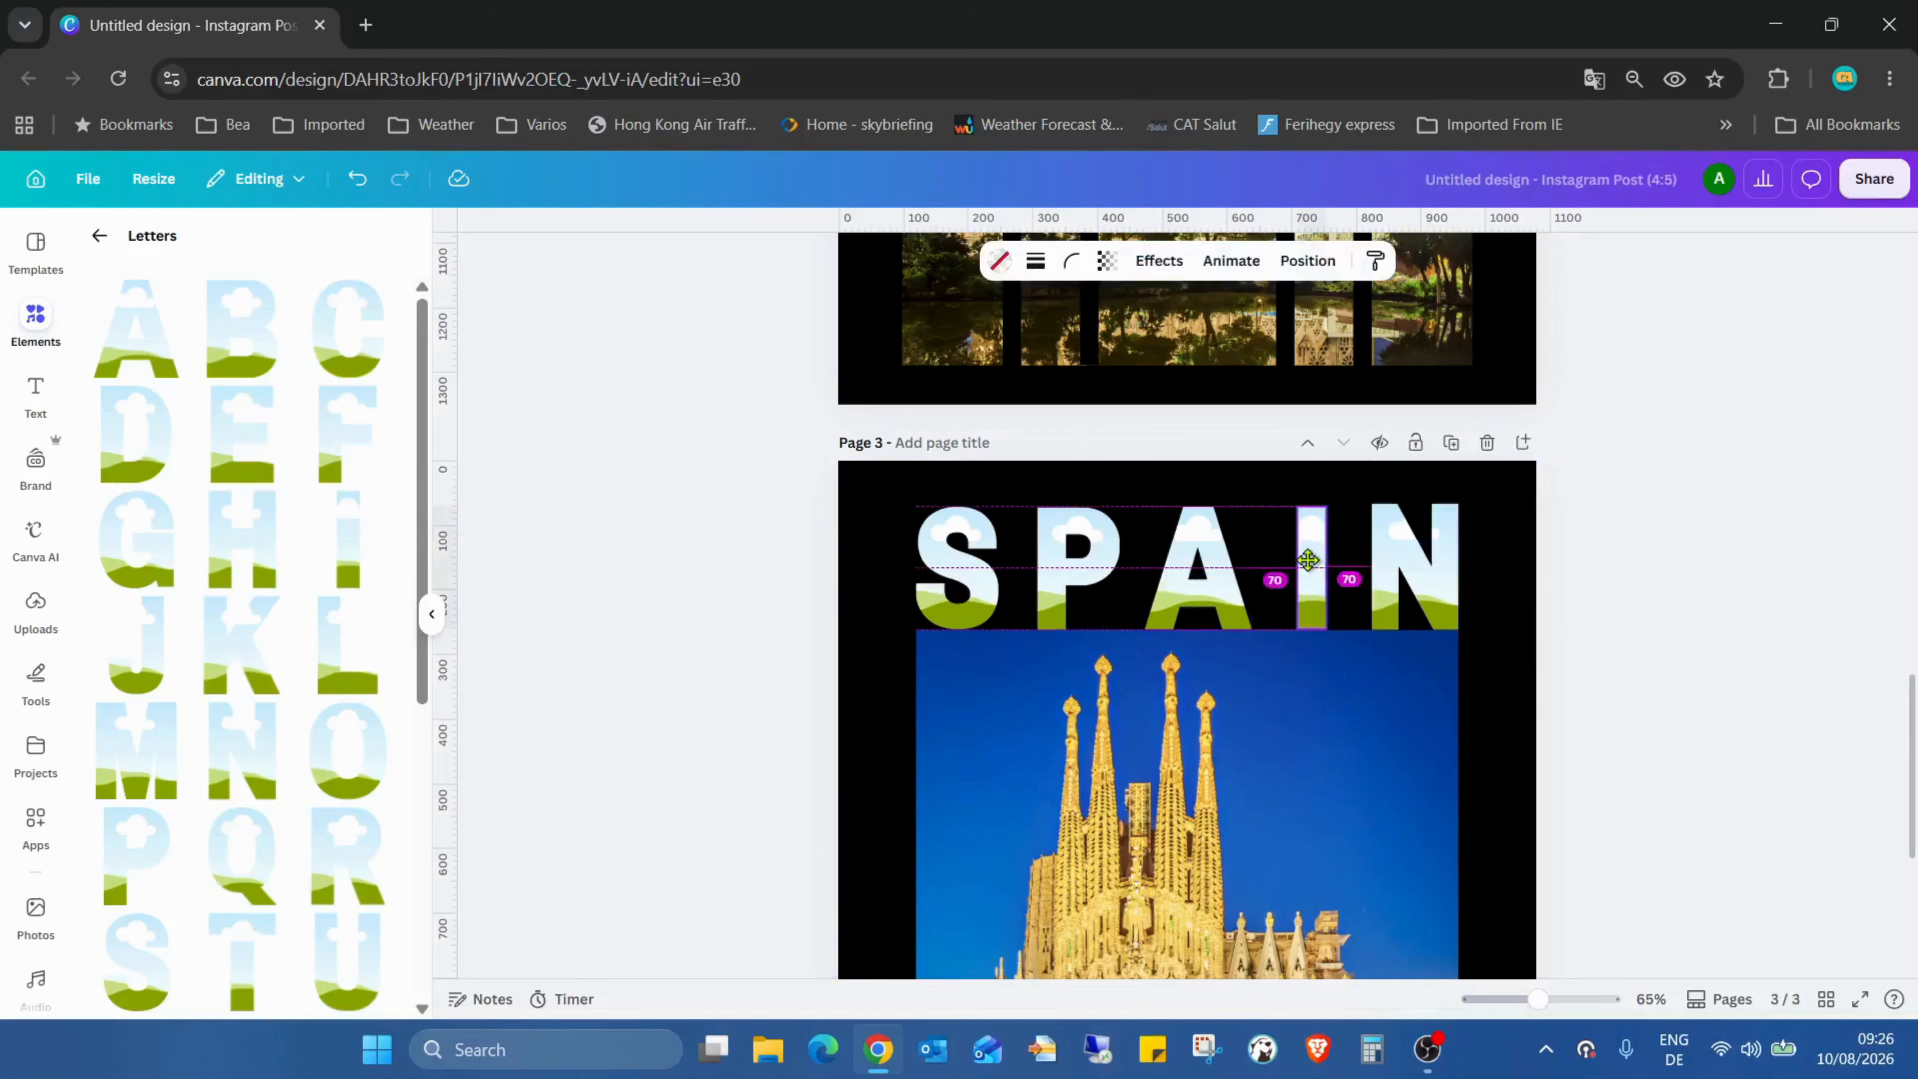
{"action": "left_click", "coordinate": [1585, 616]}
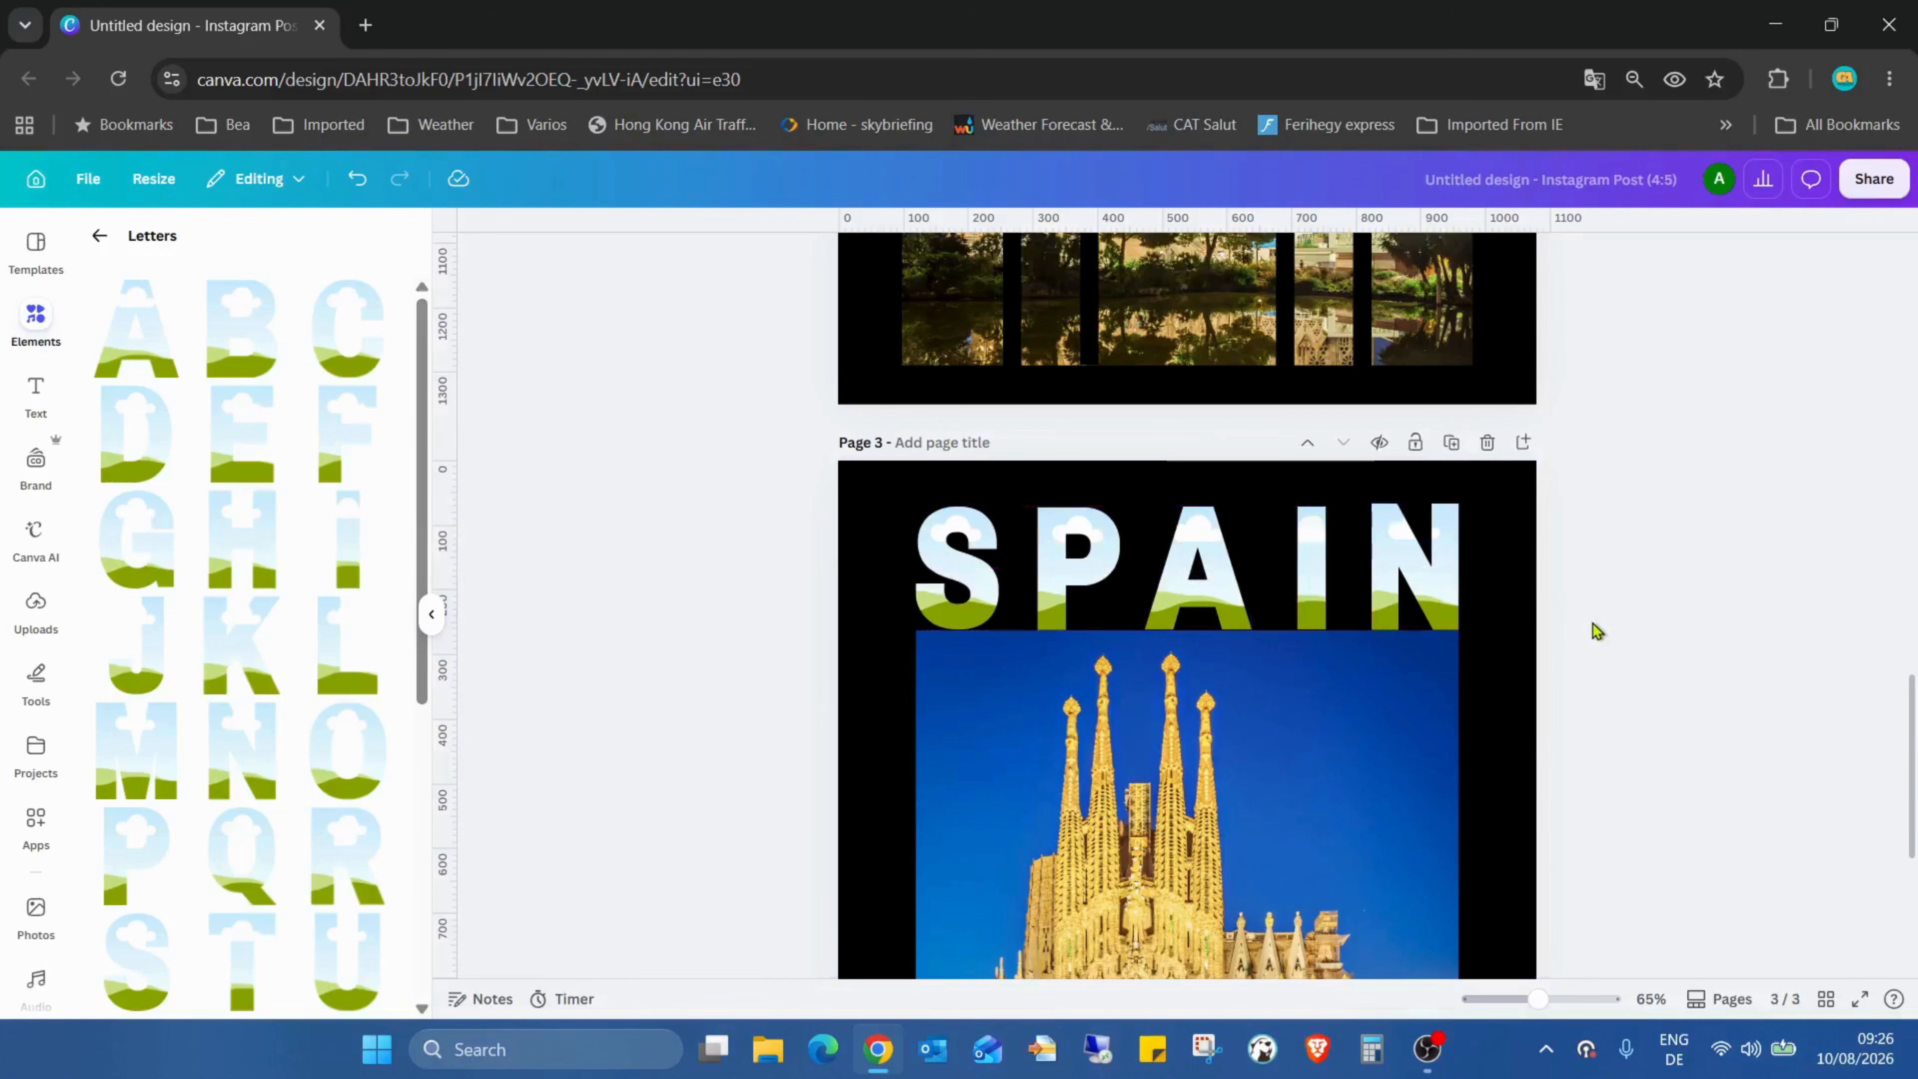
{"action": "left_click", "coordinate": [1512, 1000]}
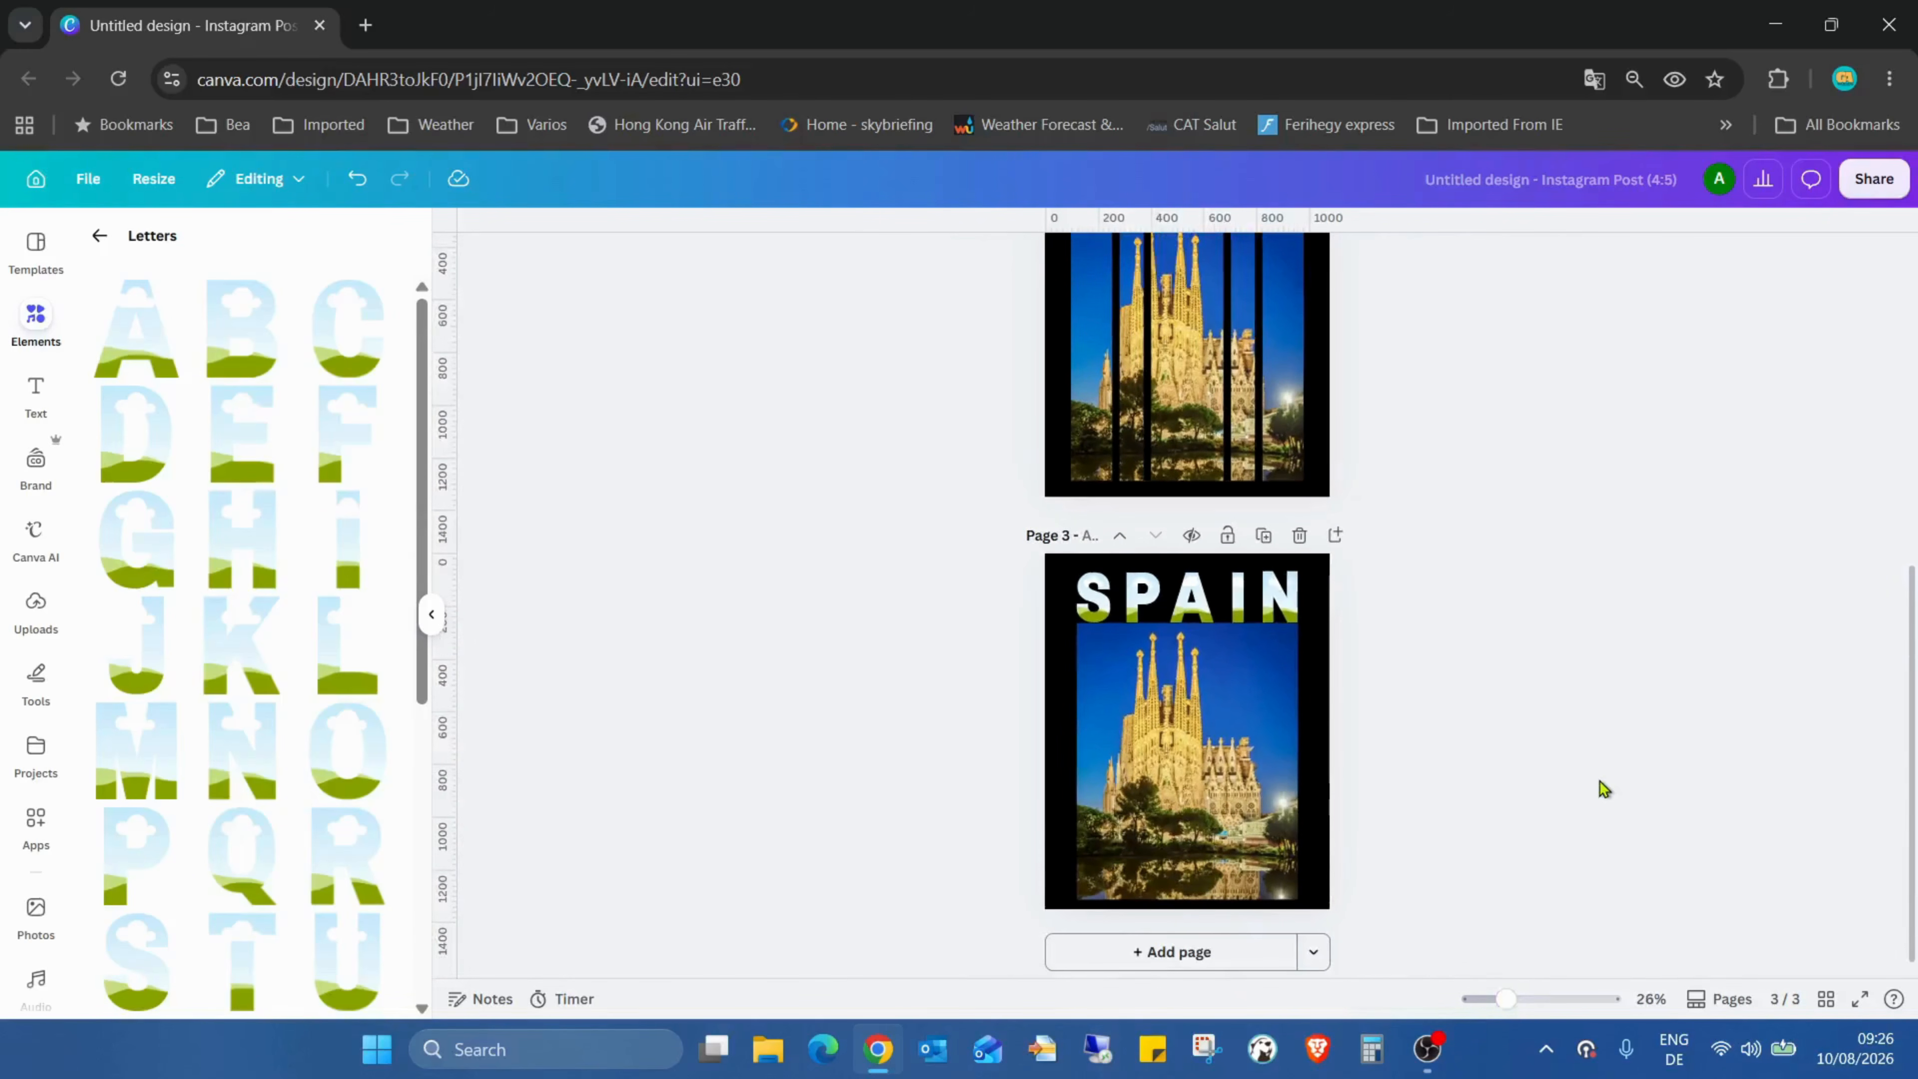
Nudge the A frame down to meet the photo's upper edge and check the I frame's lower edge there
{"action": "left_click_drag", "start_coordinate": [1526, 1004], "coordinate": [1593, 999]}
{"action": "left_click", "coordinate": [1352, 533]}
{"action": "key", "text": "Down"}
{"action": "key", "text": "Down"}
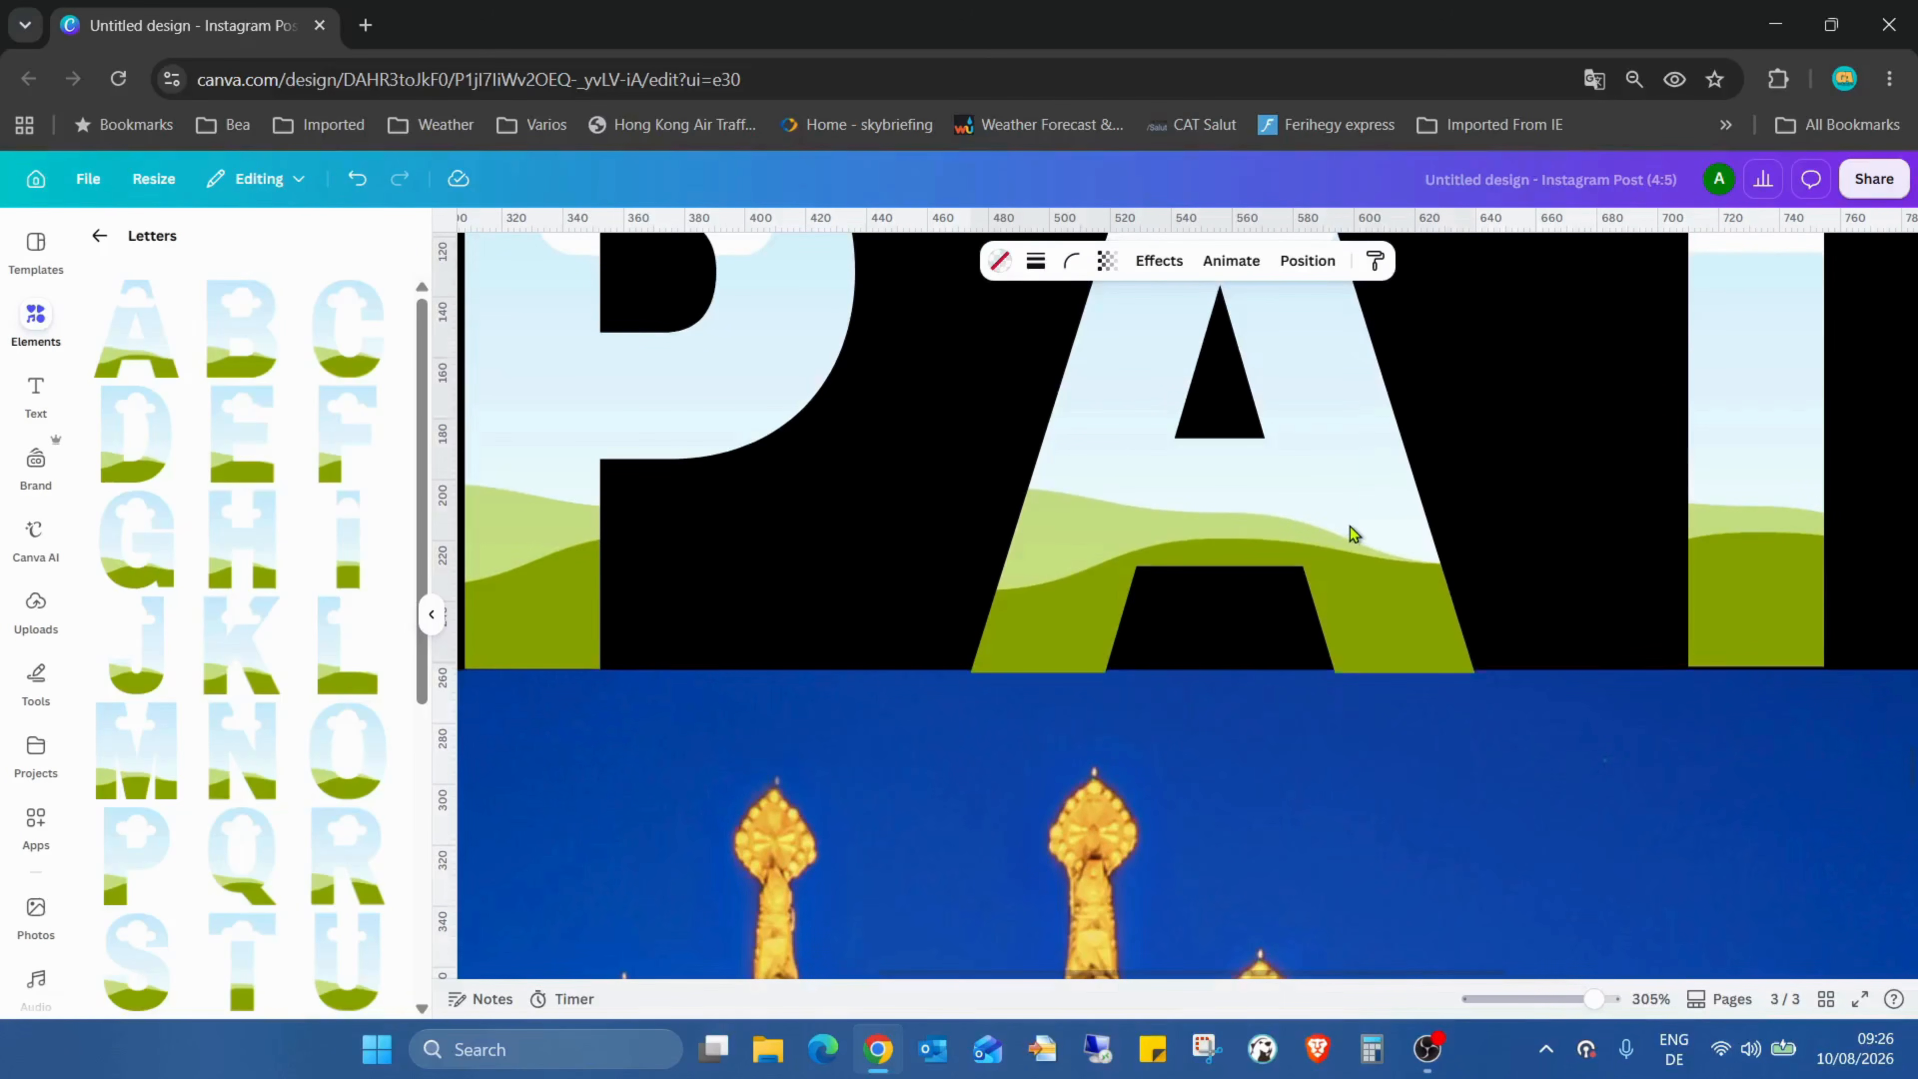
{"action": "key", "text": "Up"}
{"action": "left_click", "coordinate": [843, 751]}
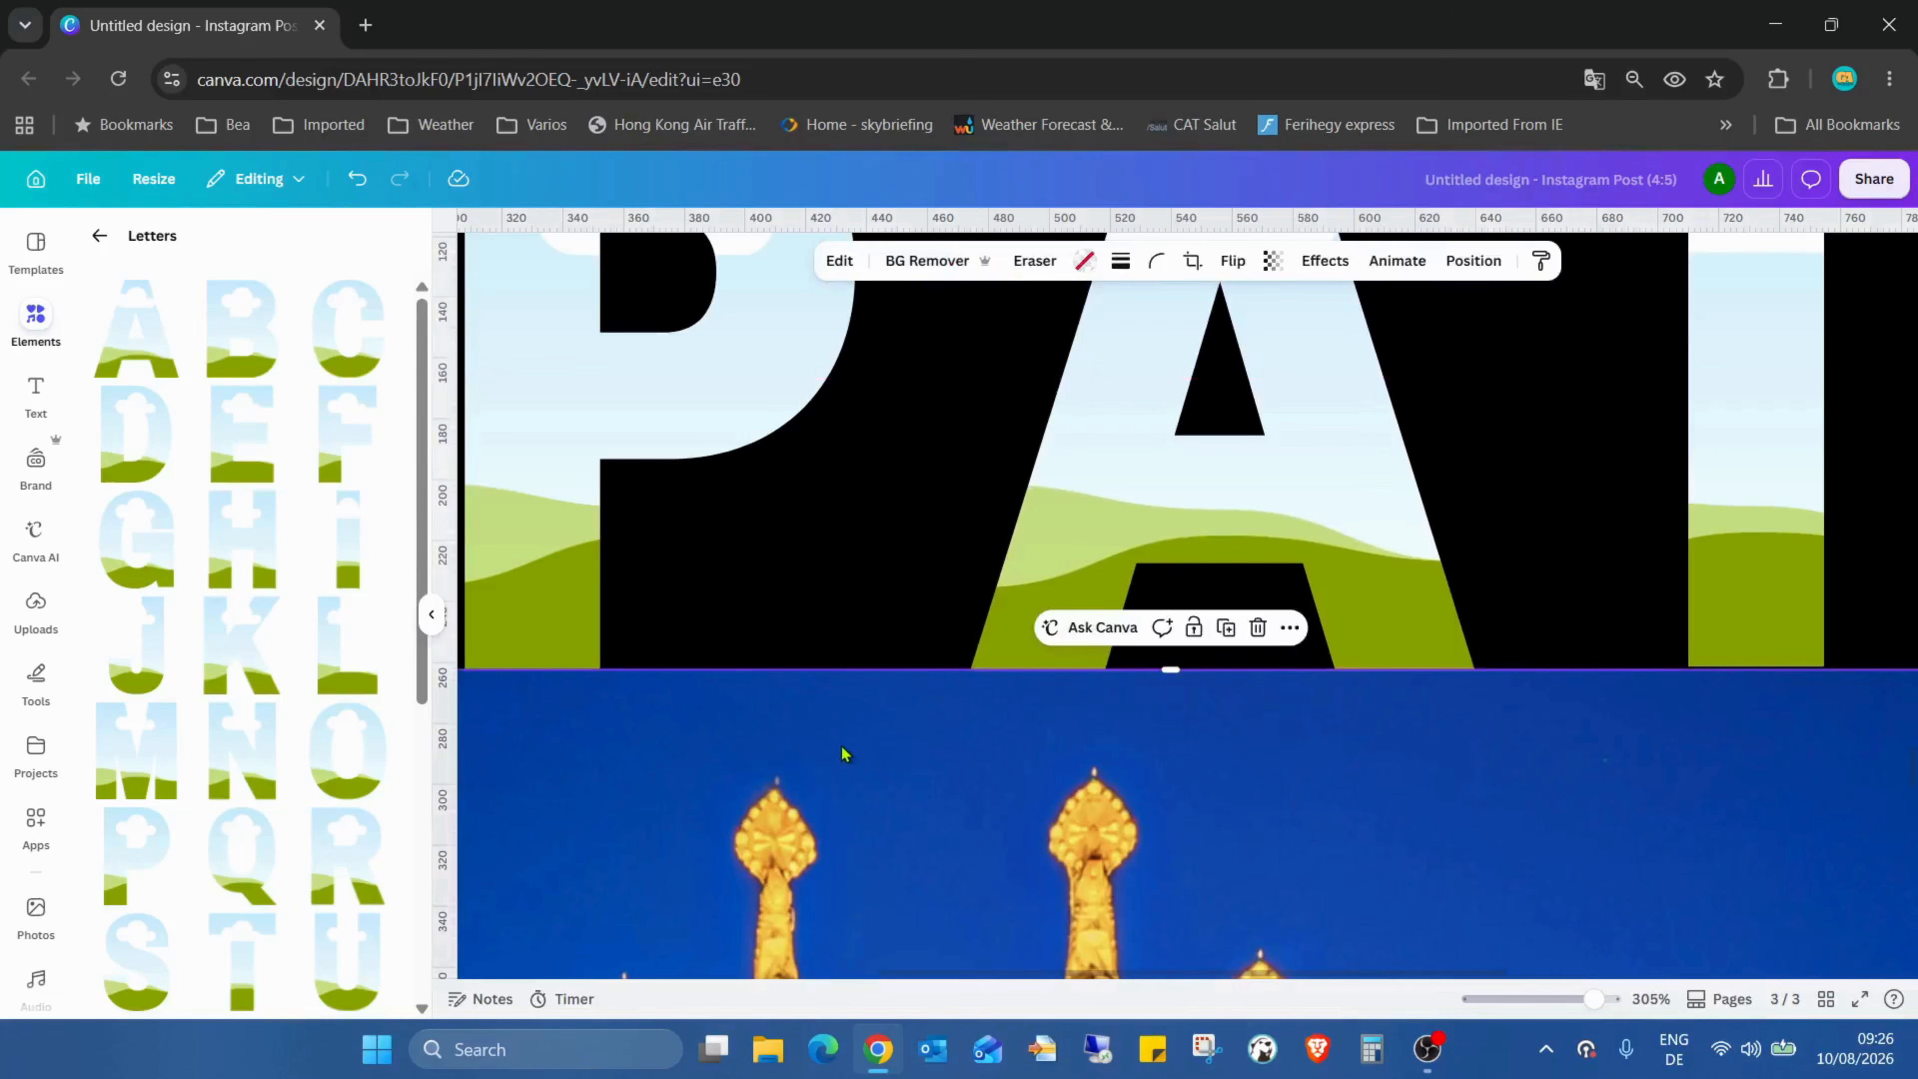
{"action": "left_click", "coordinate": [672, 581]}
{"action": "left_click", "coordinate": [1801, 507]}
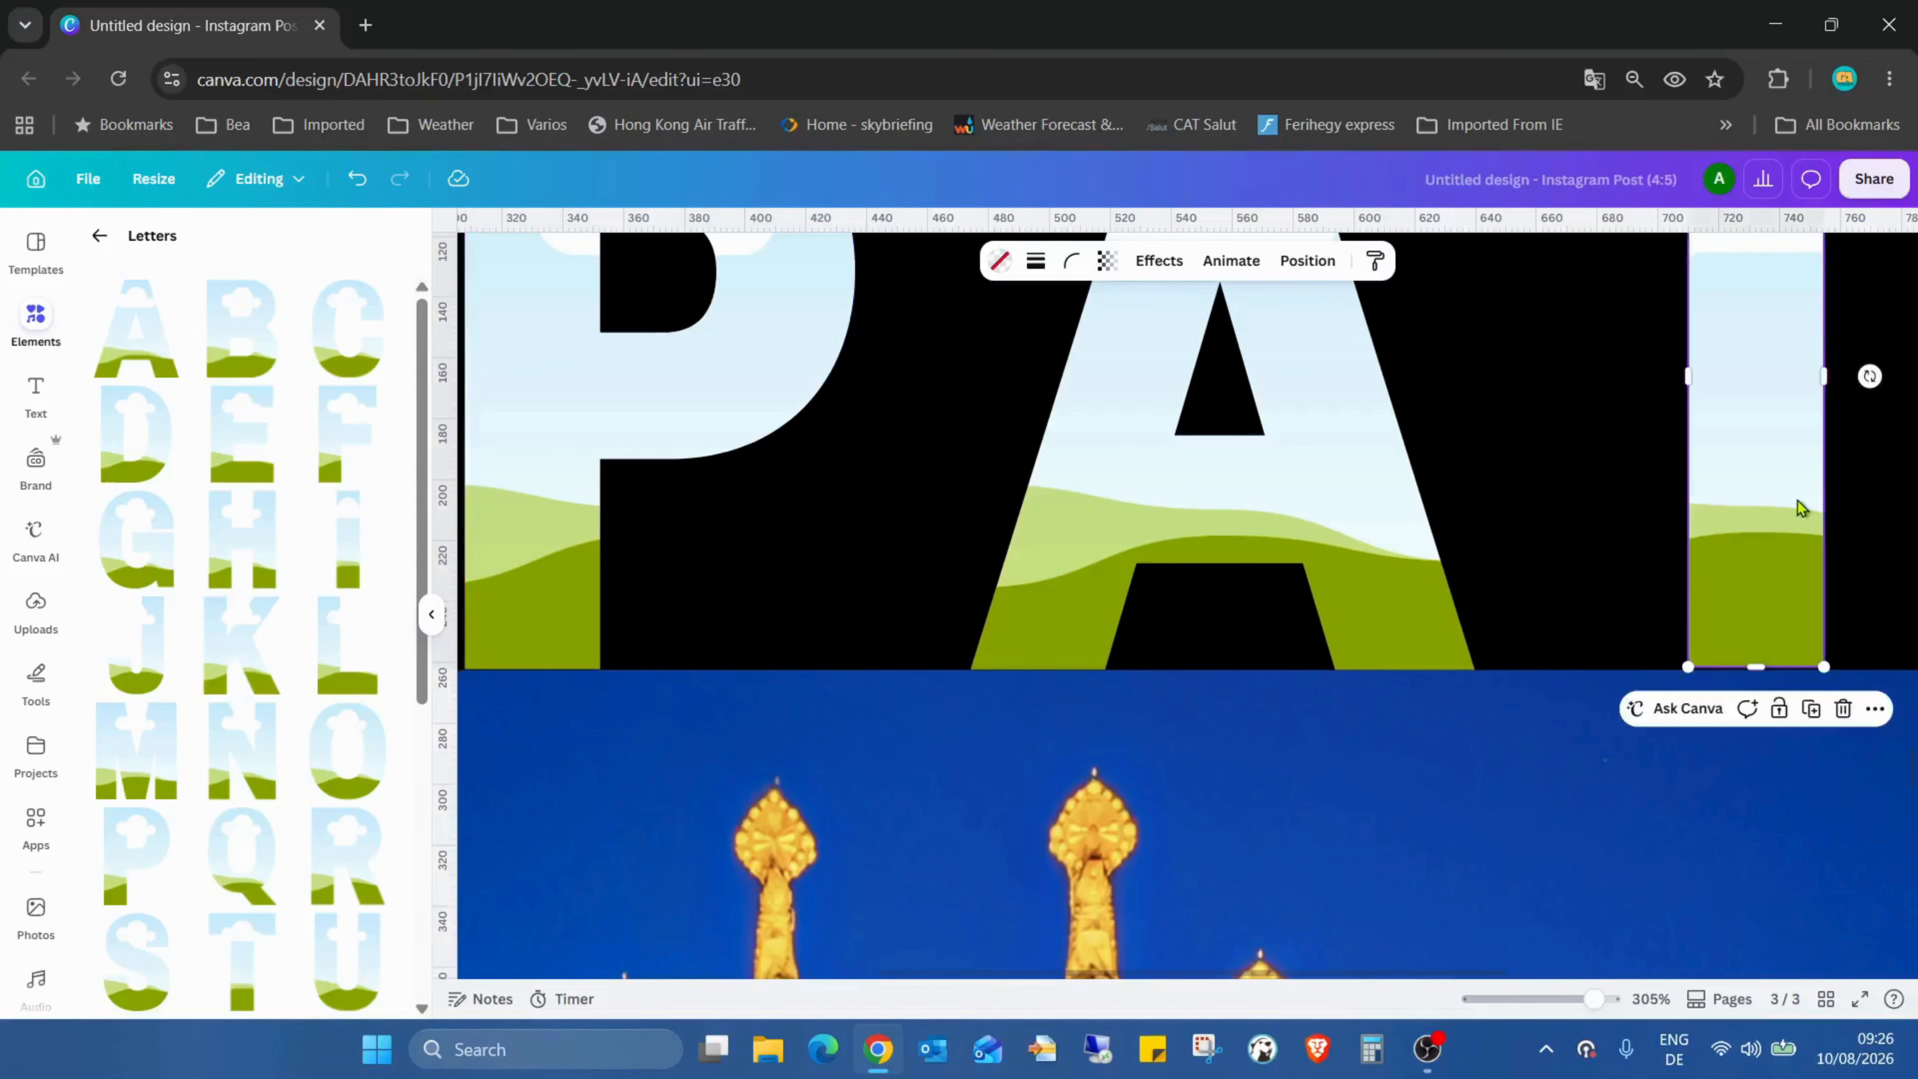
{"action": "left_click", "coordinate": [1513, 899]}
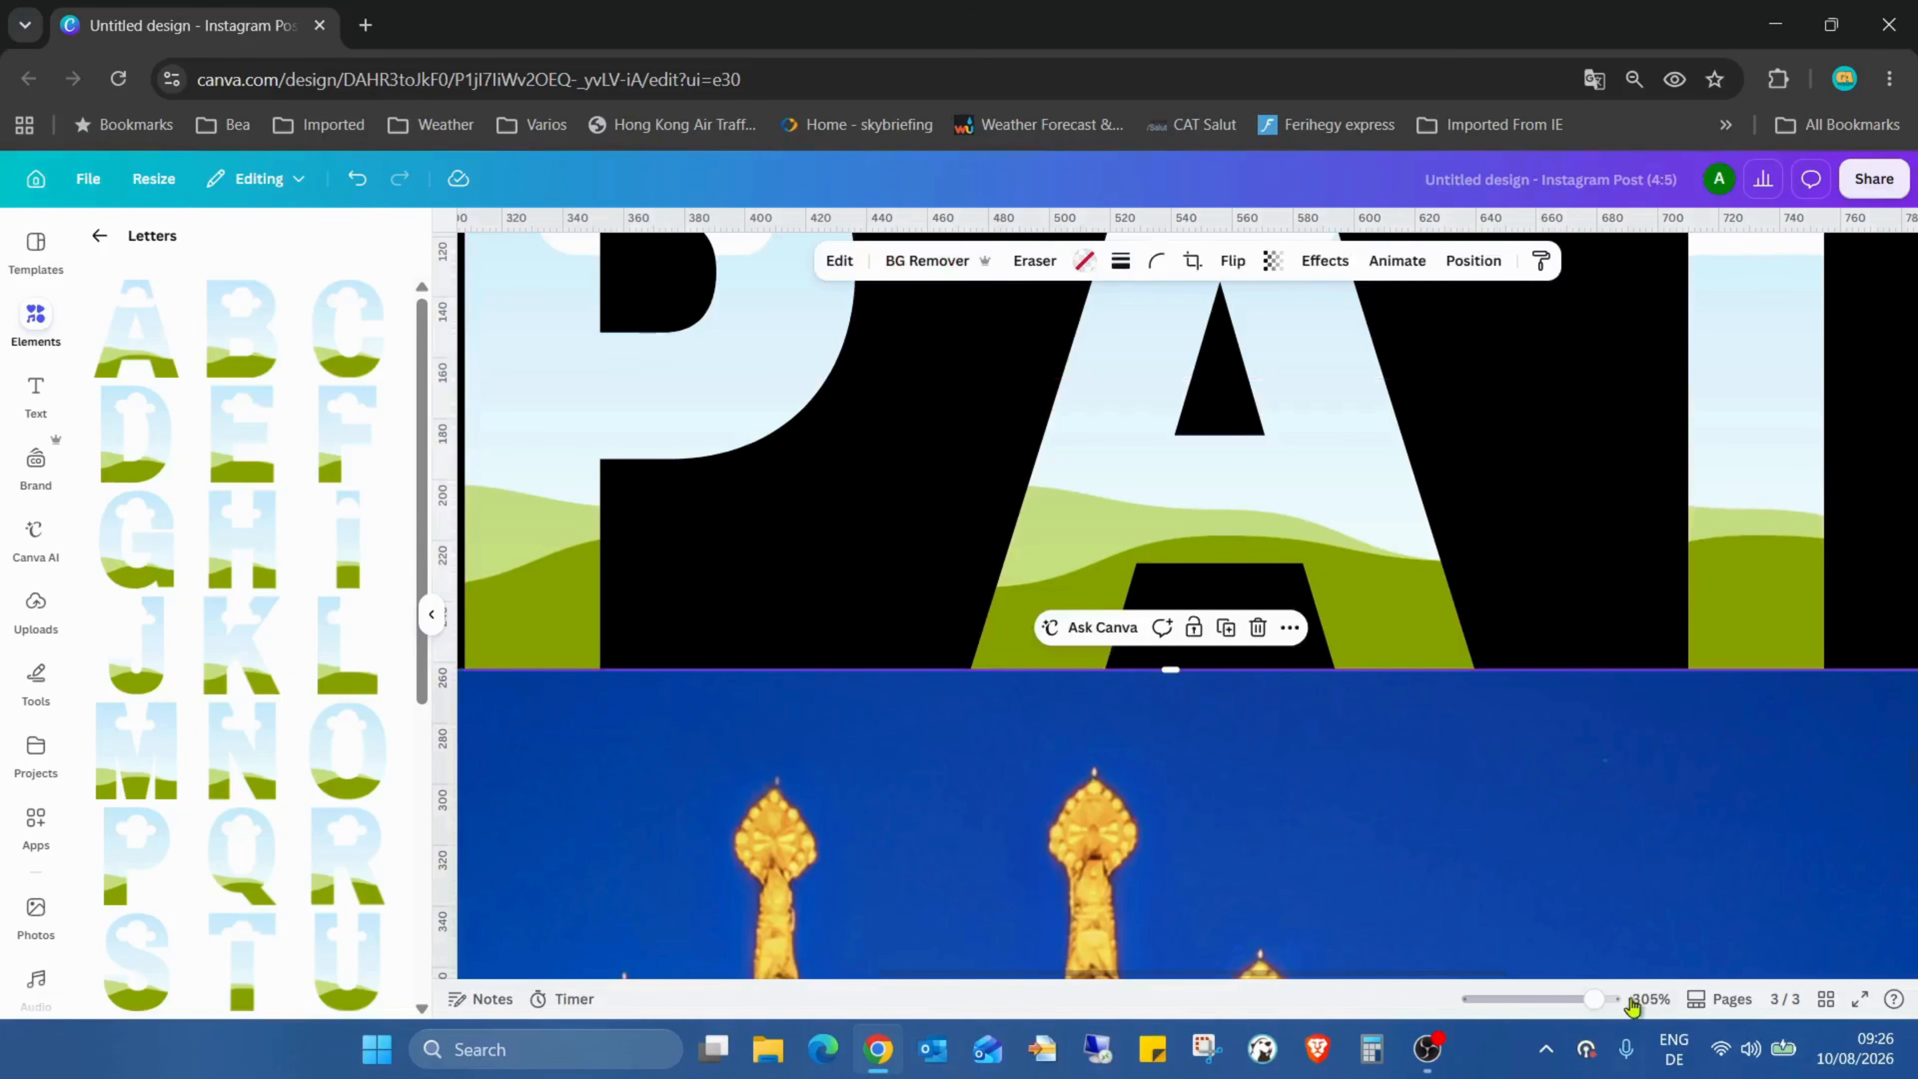
Examine how the N and S frames line up with the photo's upper edge and sides
{"action": "left_click_drag", "start_coordinate": [1592, 997], "coordinate": [1552, 998]}
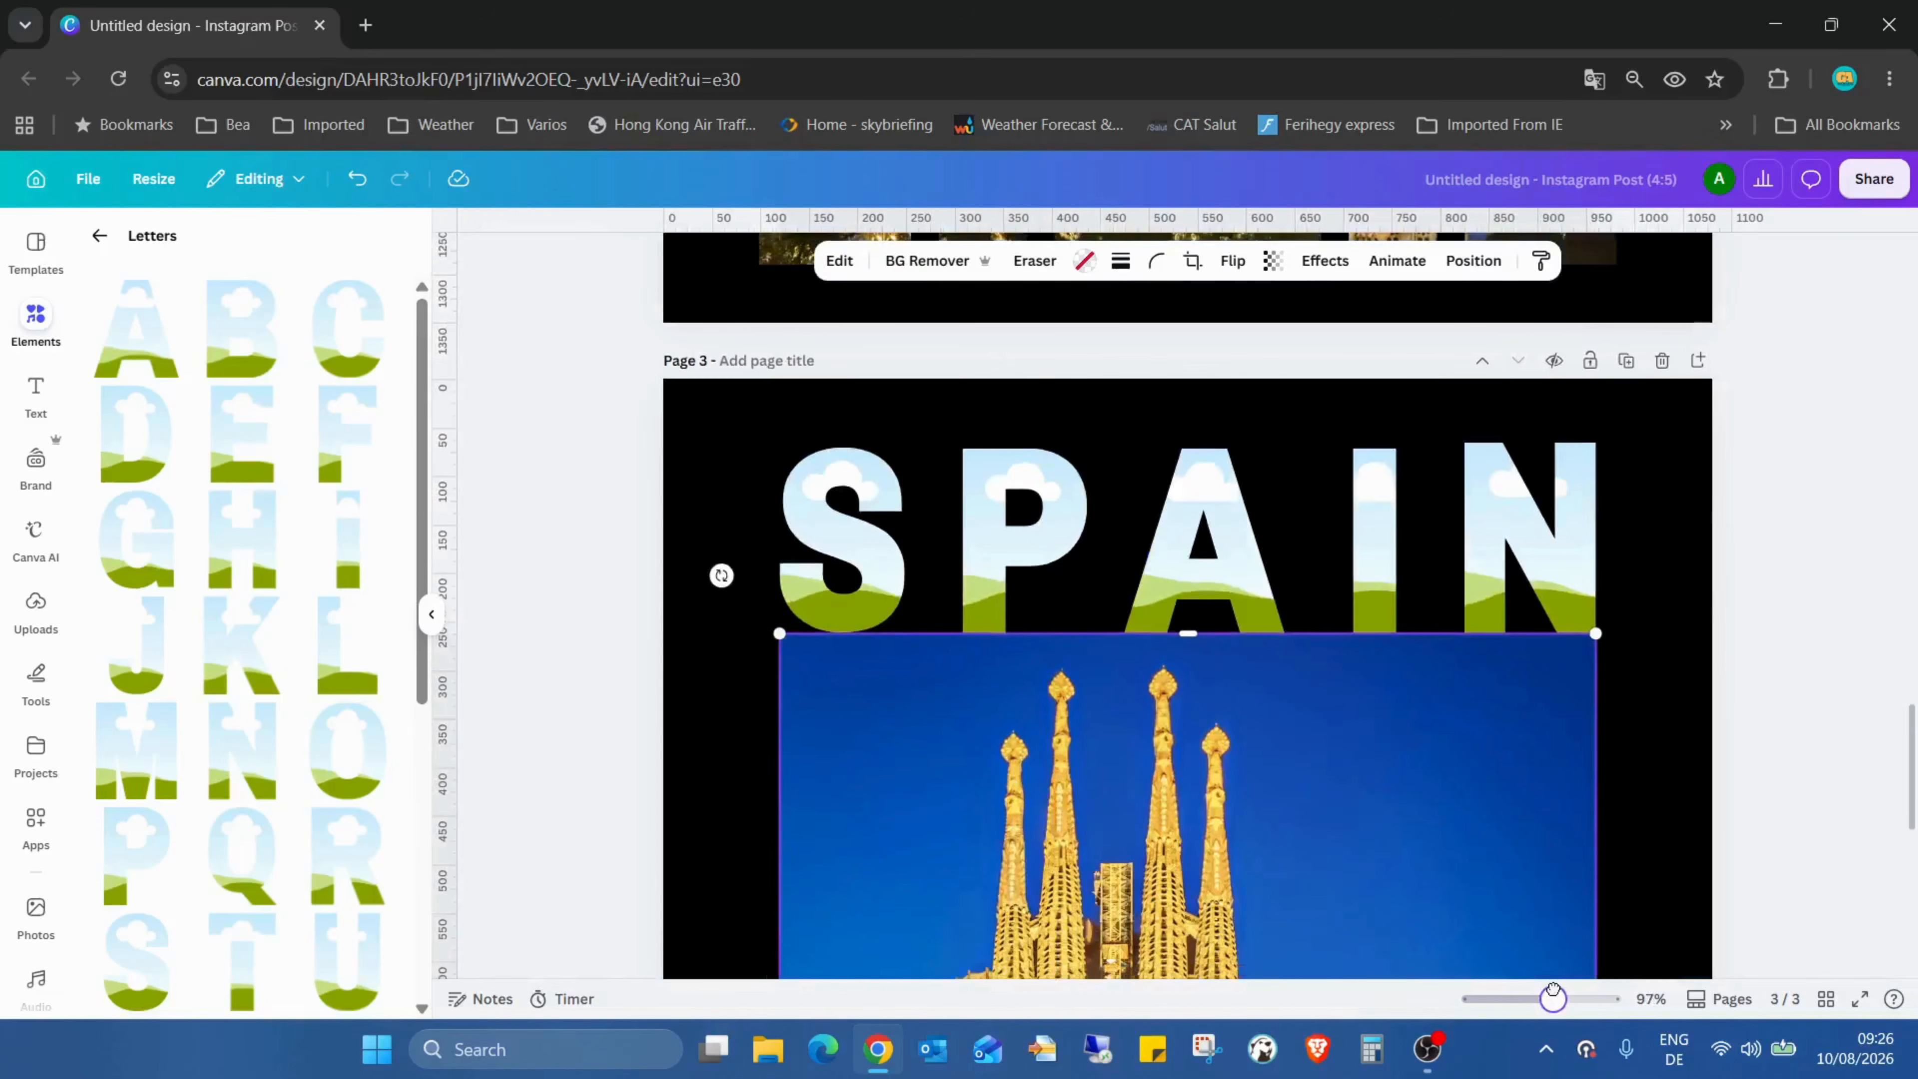
{"action": "left_click", "coordinate": [1631, 612]}
{"action": "left_click", "coordinate": [1584, 584]}
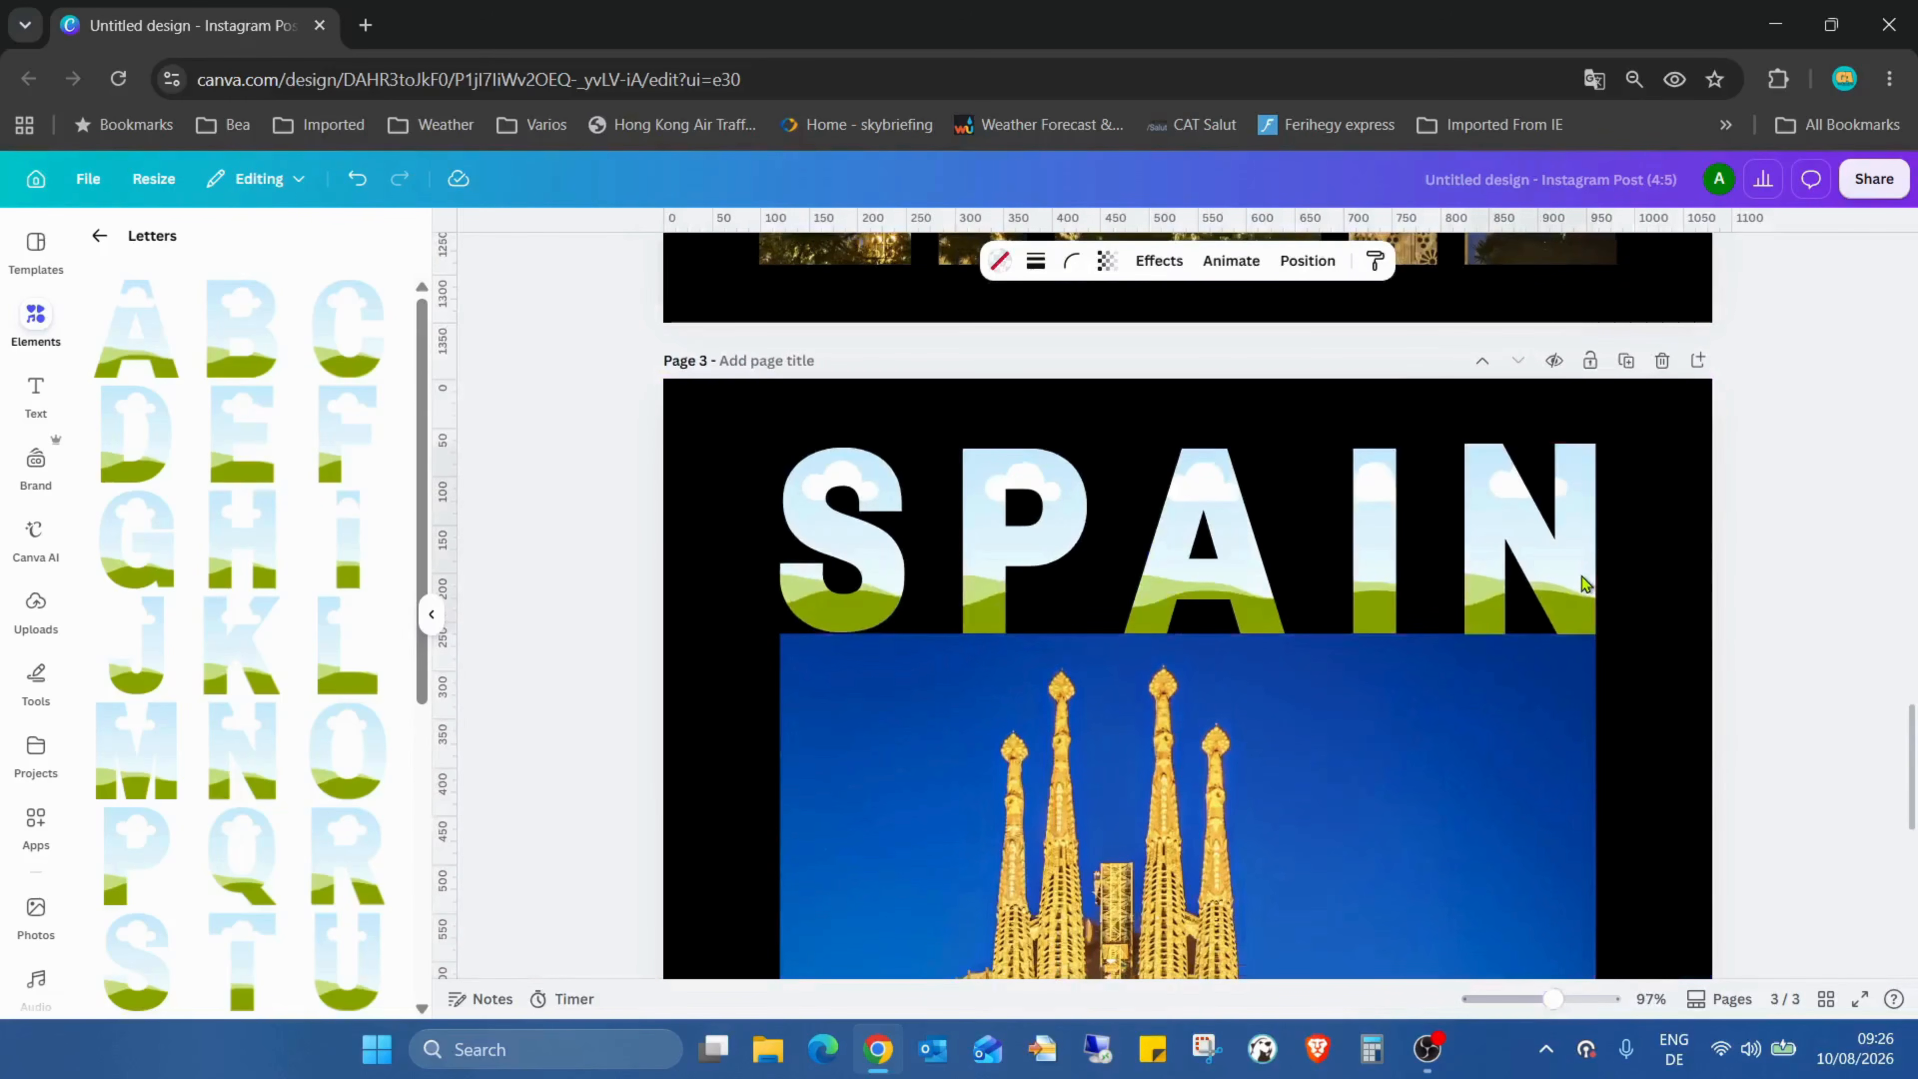
{"action": "left_click", "coordinate": [1600, 998]}
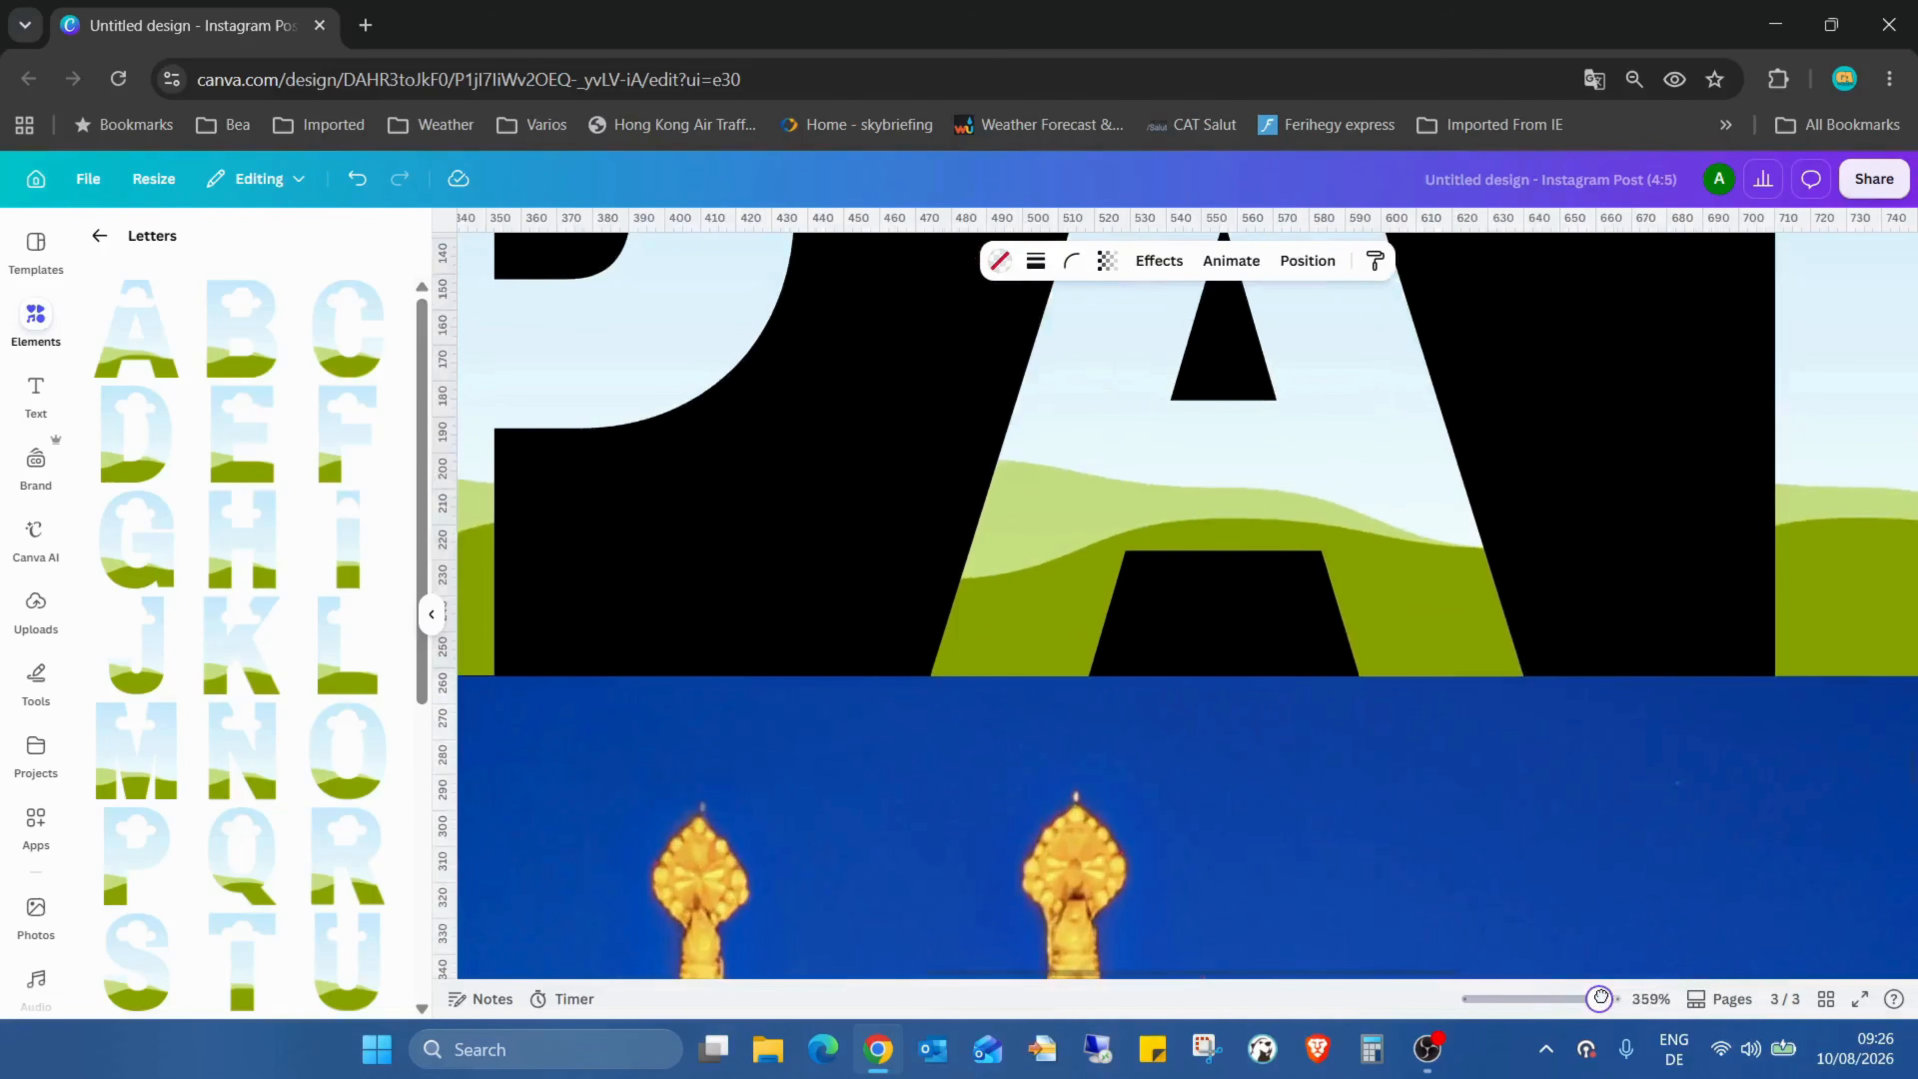
{"action": "left_click_drag", "start_coordinate": [1599, 998], "coordinate": [1555, 998]}
{"action": "left_click", "coordinate": [866, 618]}
{"action": "left_click", "coordinate": [896, 695]}
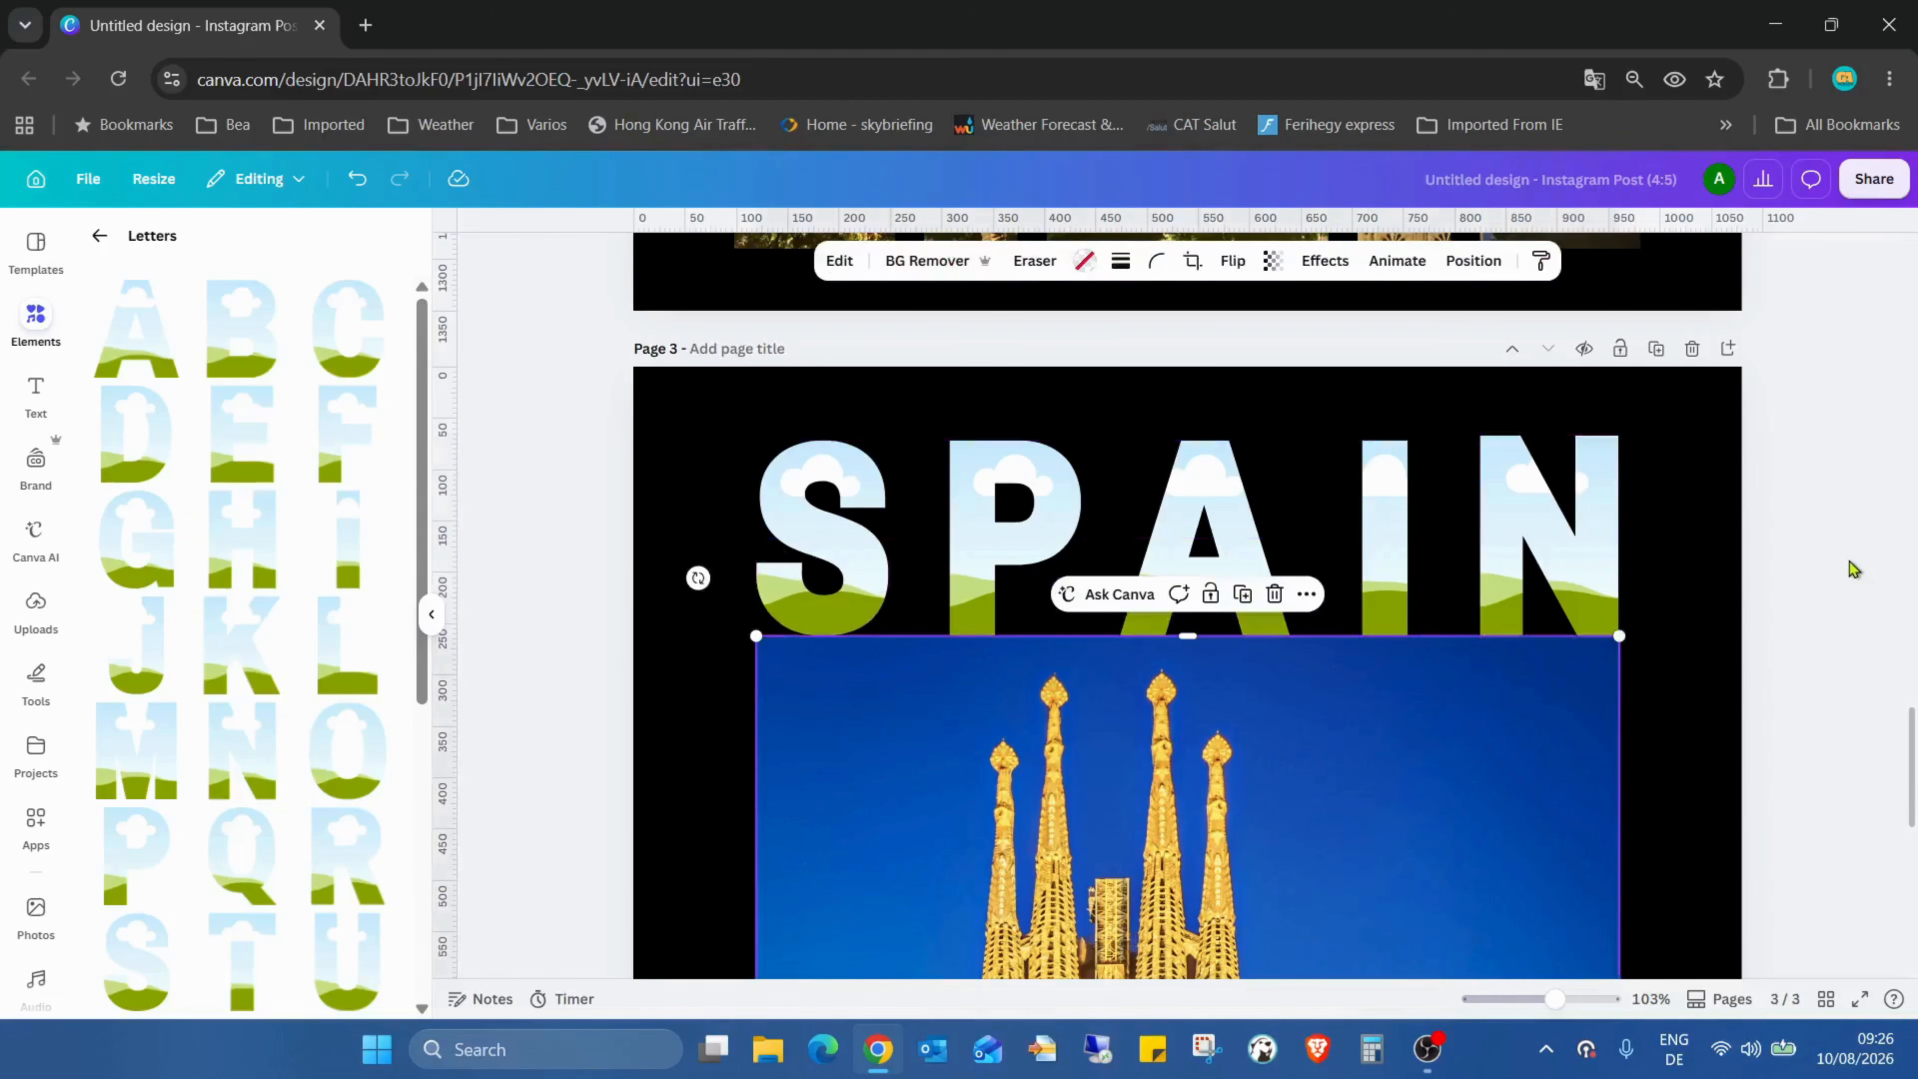
{"action": "left_click", "coordinate": [1805, 537]}
{"action": "left_click_drag", "start_coordinate": [1545, 1001], "coordinate": [1519, 1004]}
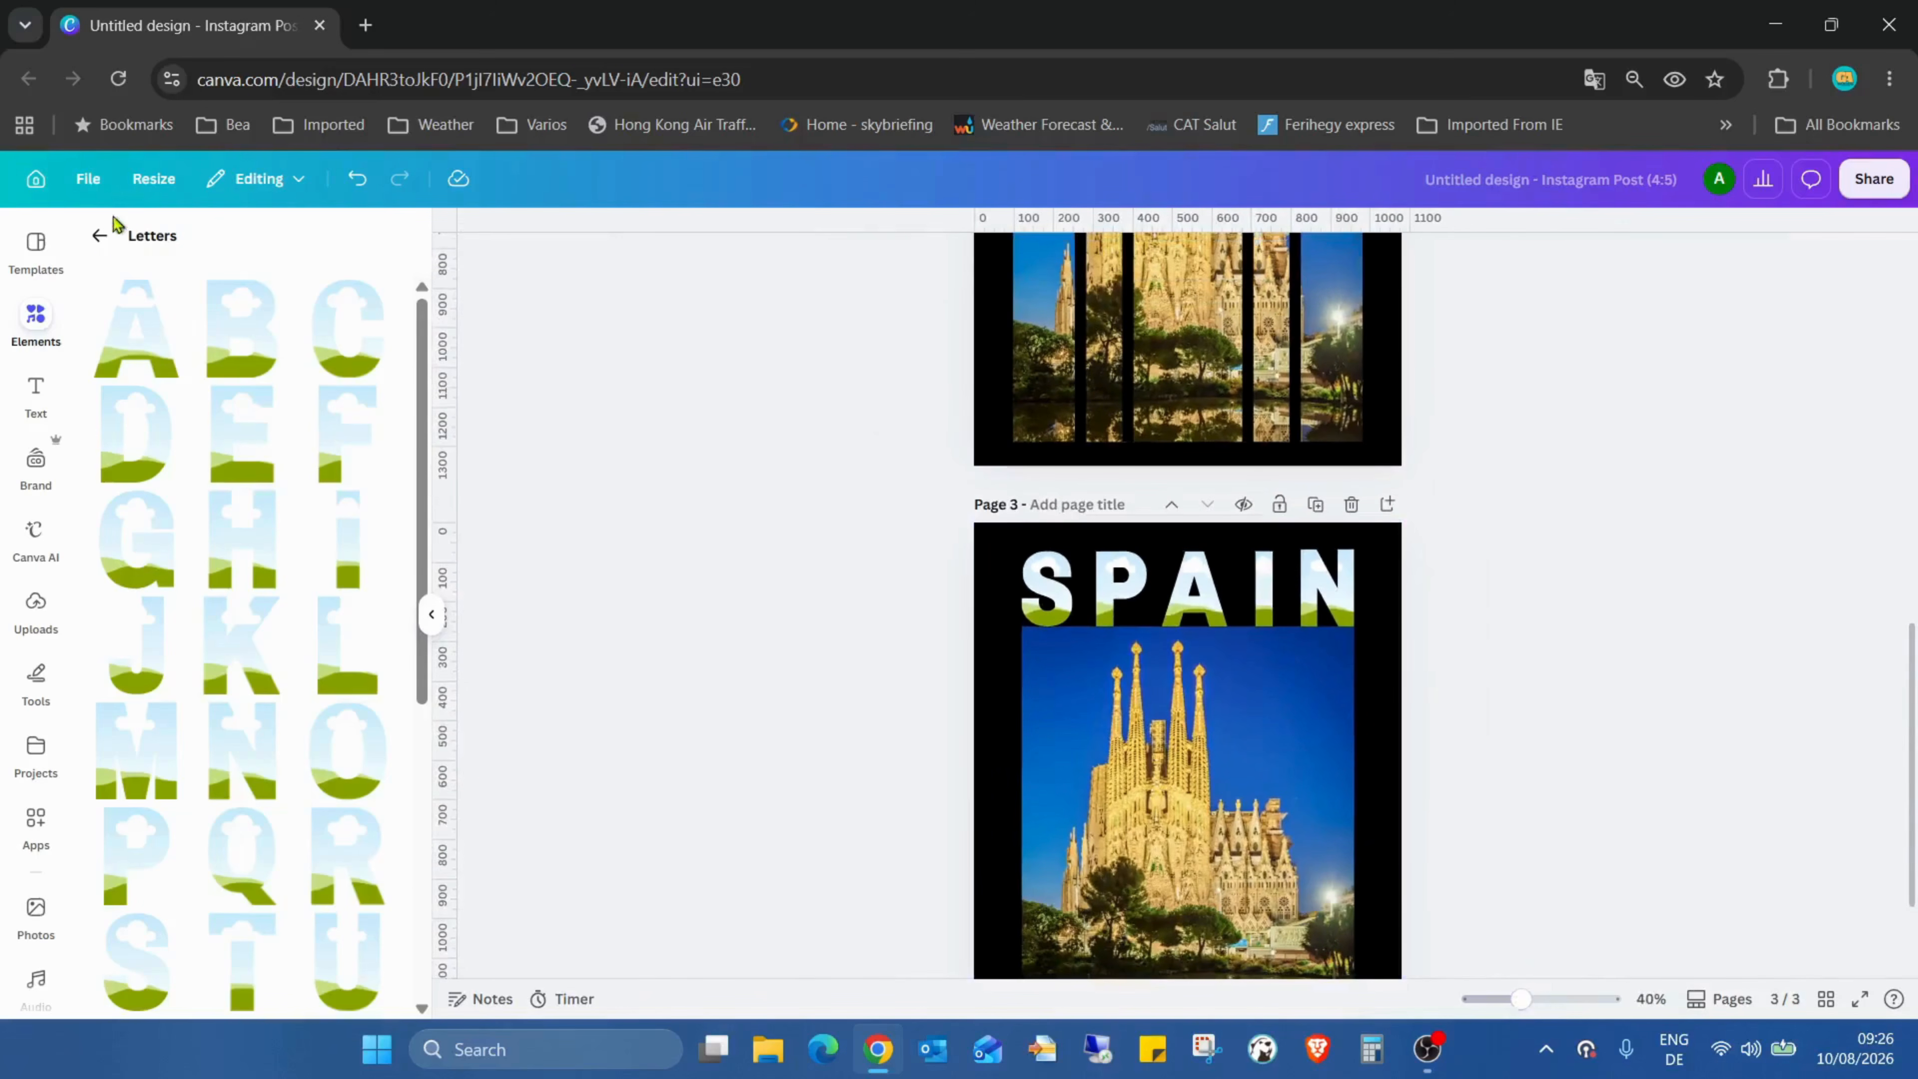
Insert a square shape on page 3 and place it over the sky right of the basilica's spires
{"action": "left_click", "coordinate": [99, 236]}
{"action": "left_click", "coordinate": [98, 239]}
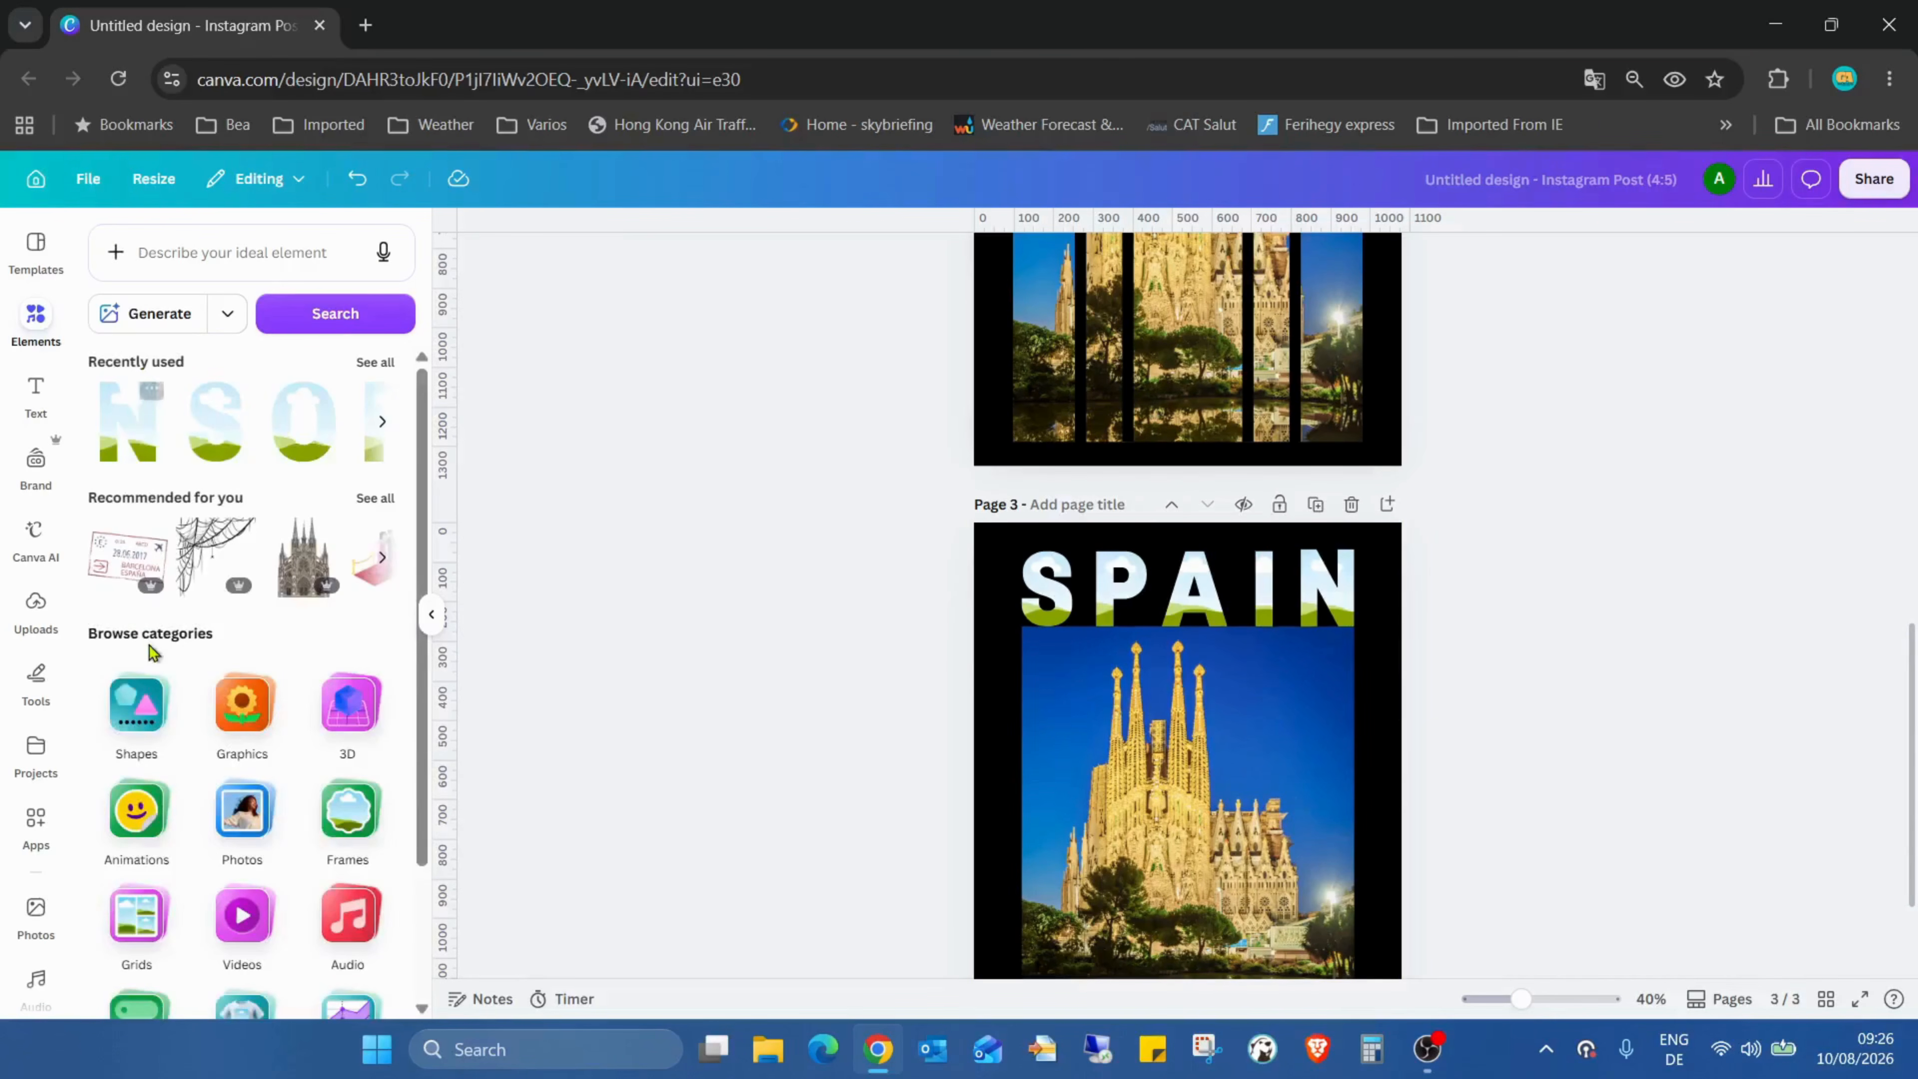
{"action": "left_click", "coordinate": [134, 706]}
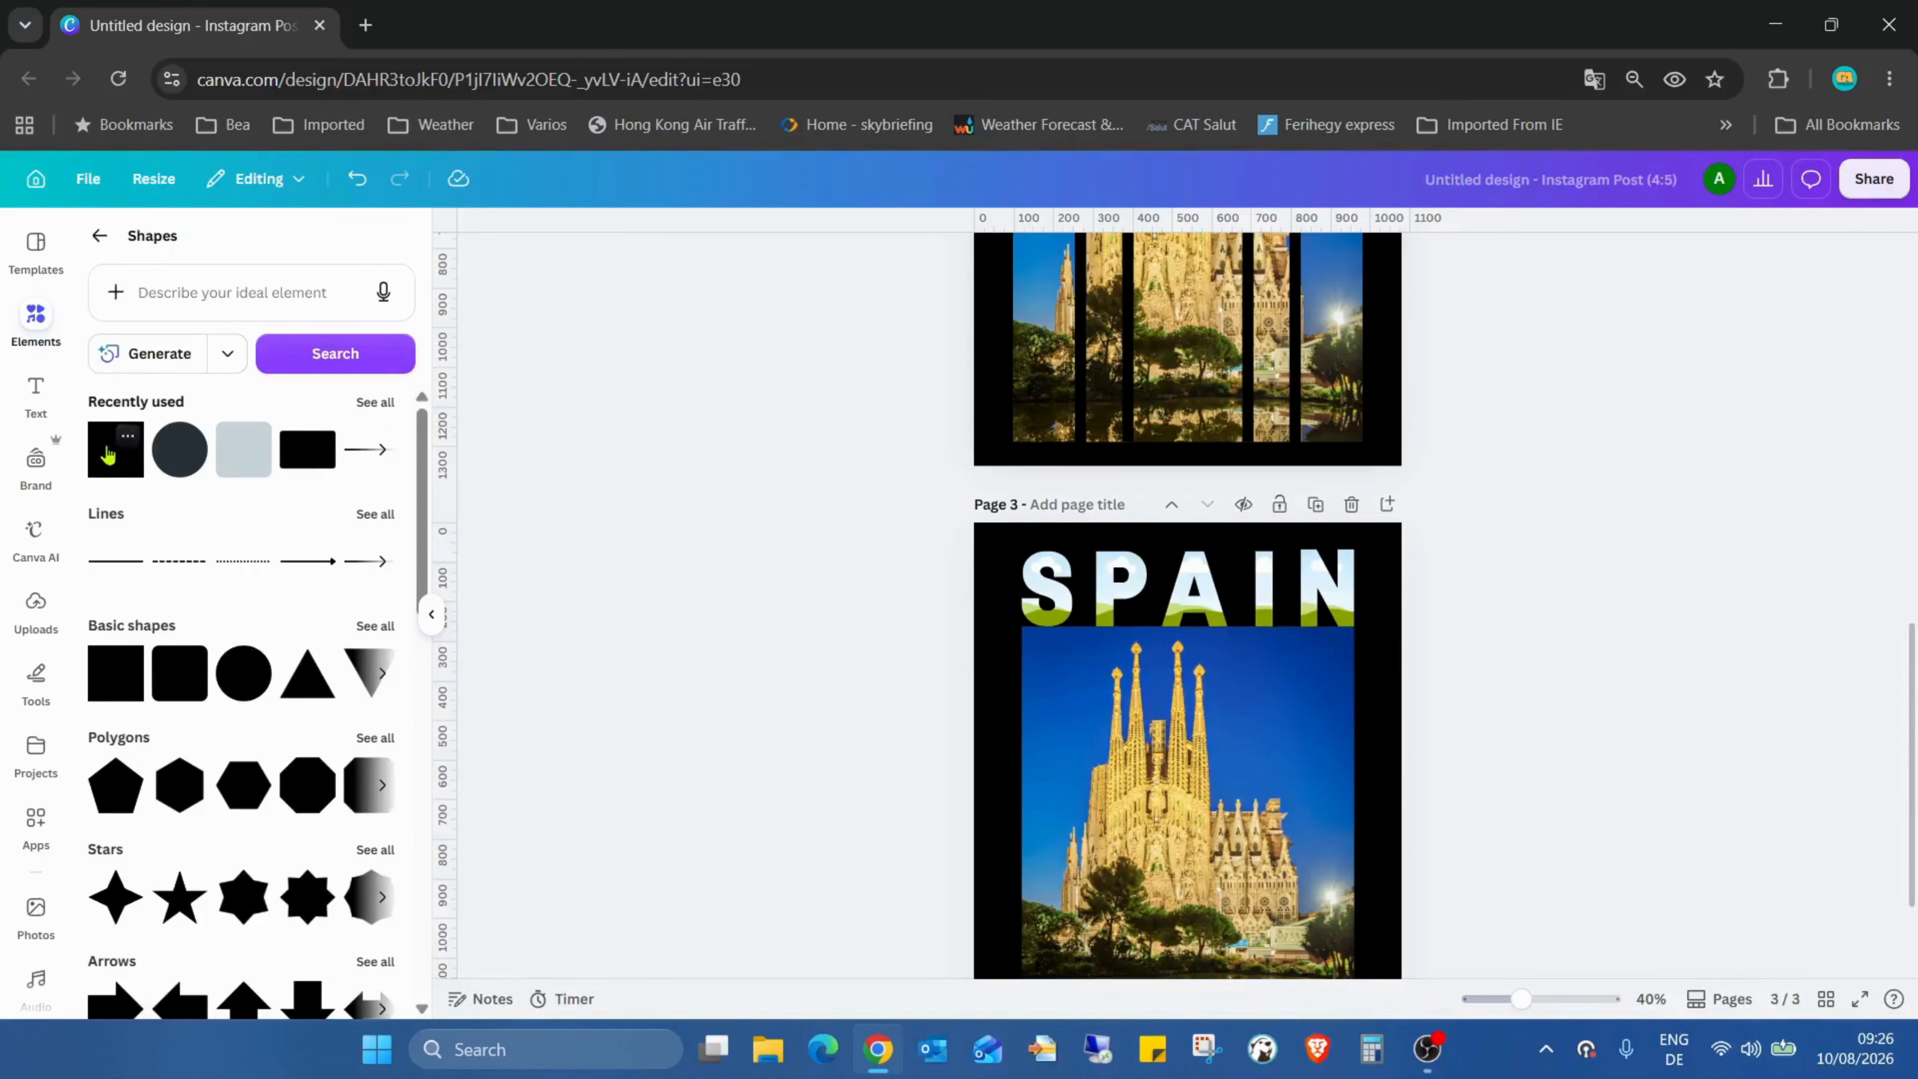
{"action": "left_click_drag", "start_coordinate": [1174, 773], "coordinate": [1087, 668]}
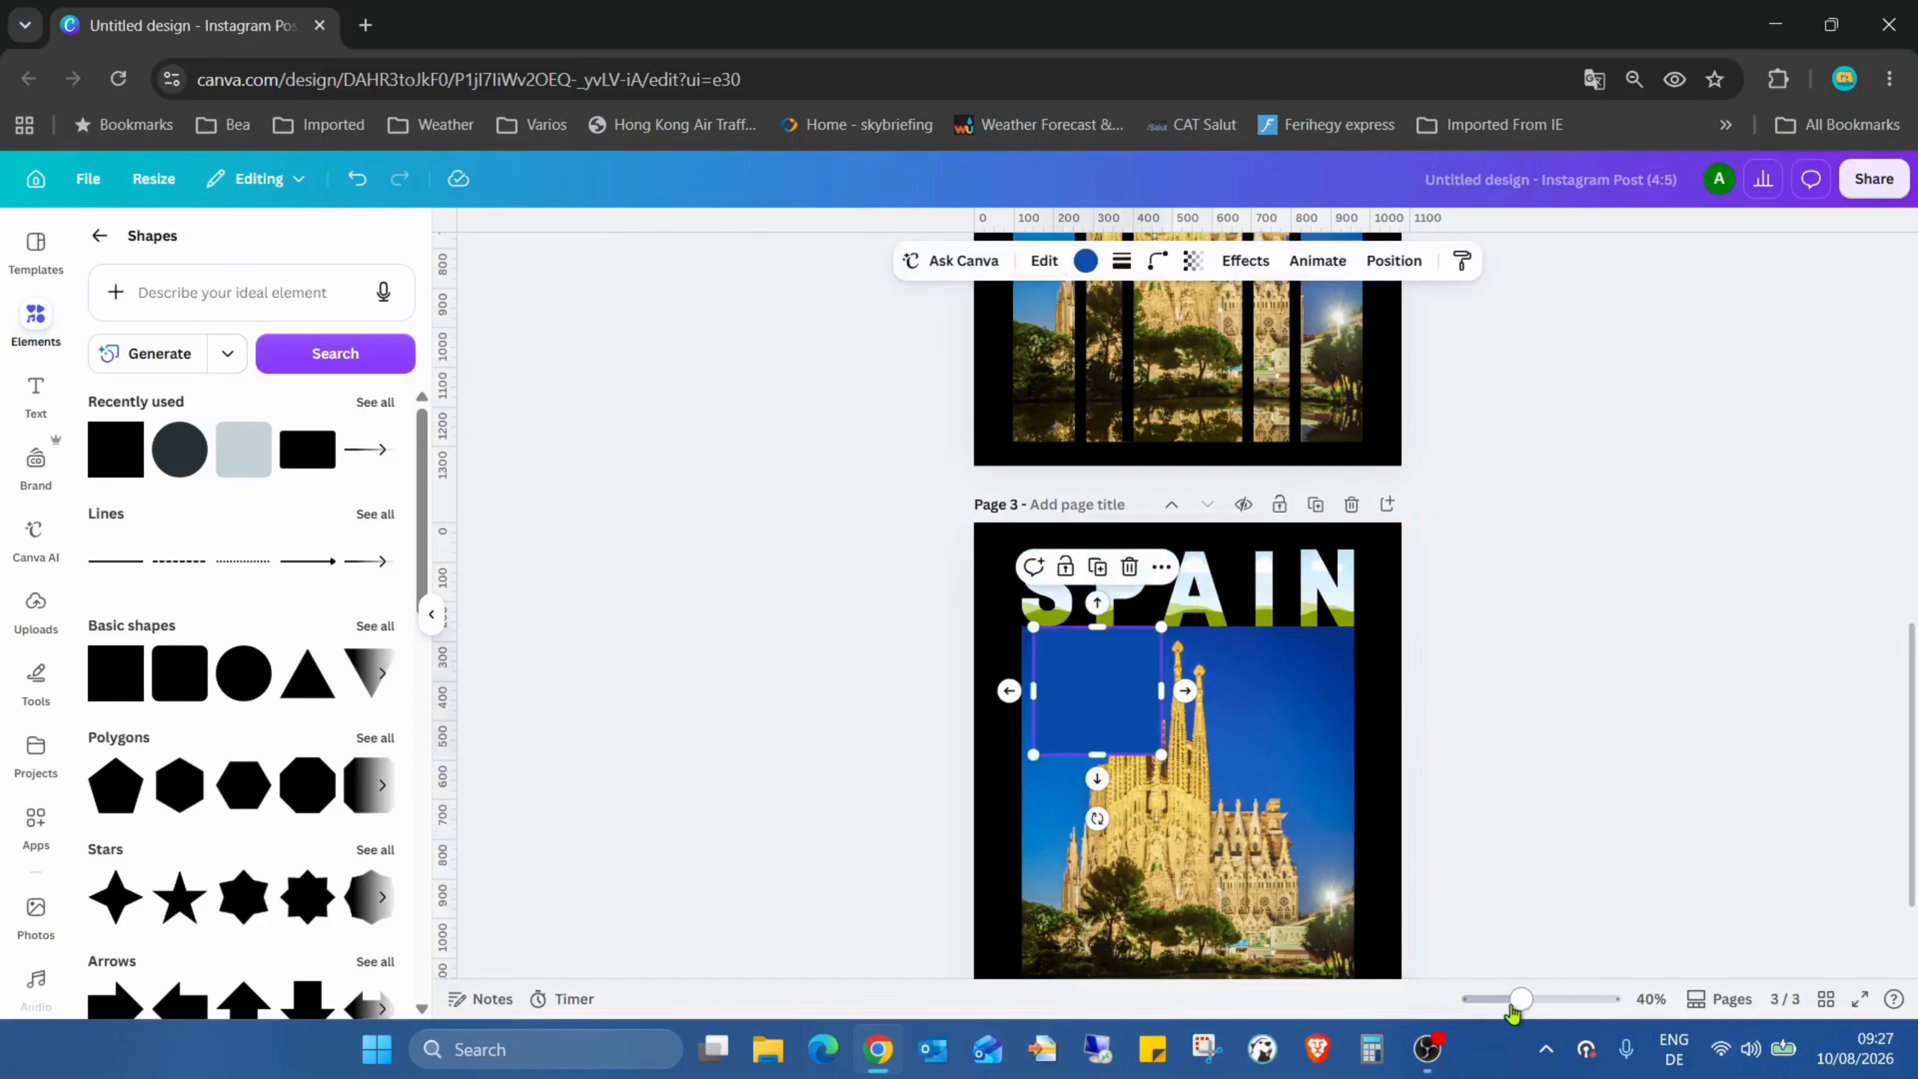
{"action": "left_click_drag", "start_coordinate": [1081, 665], "coordinate": [1253, 670]}
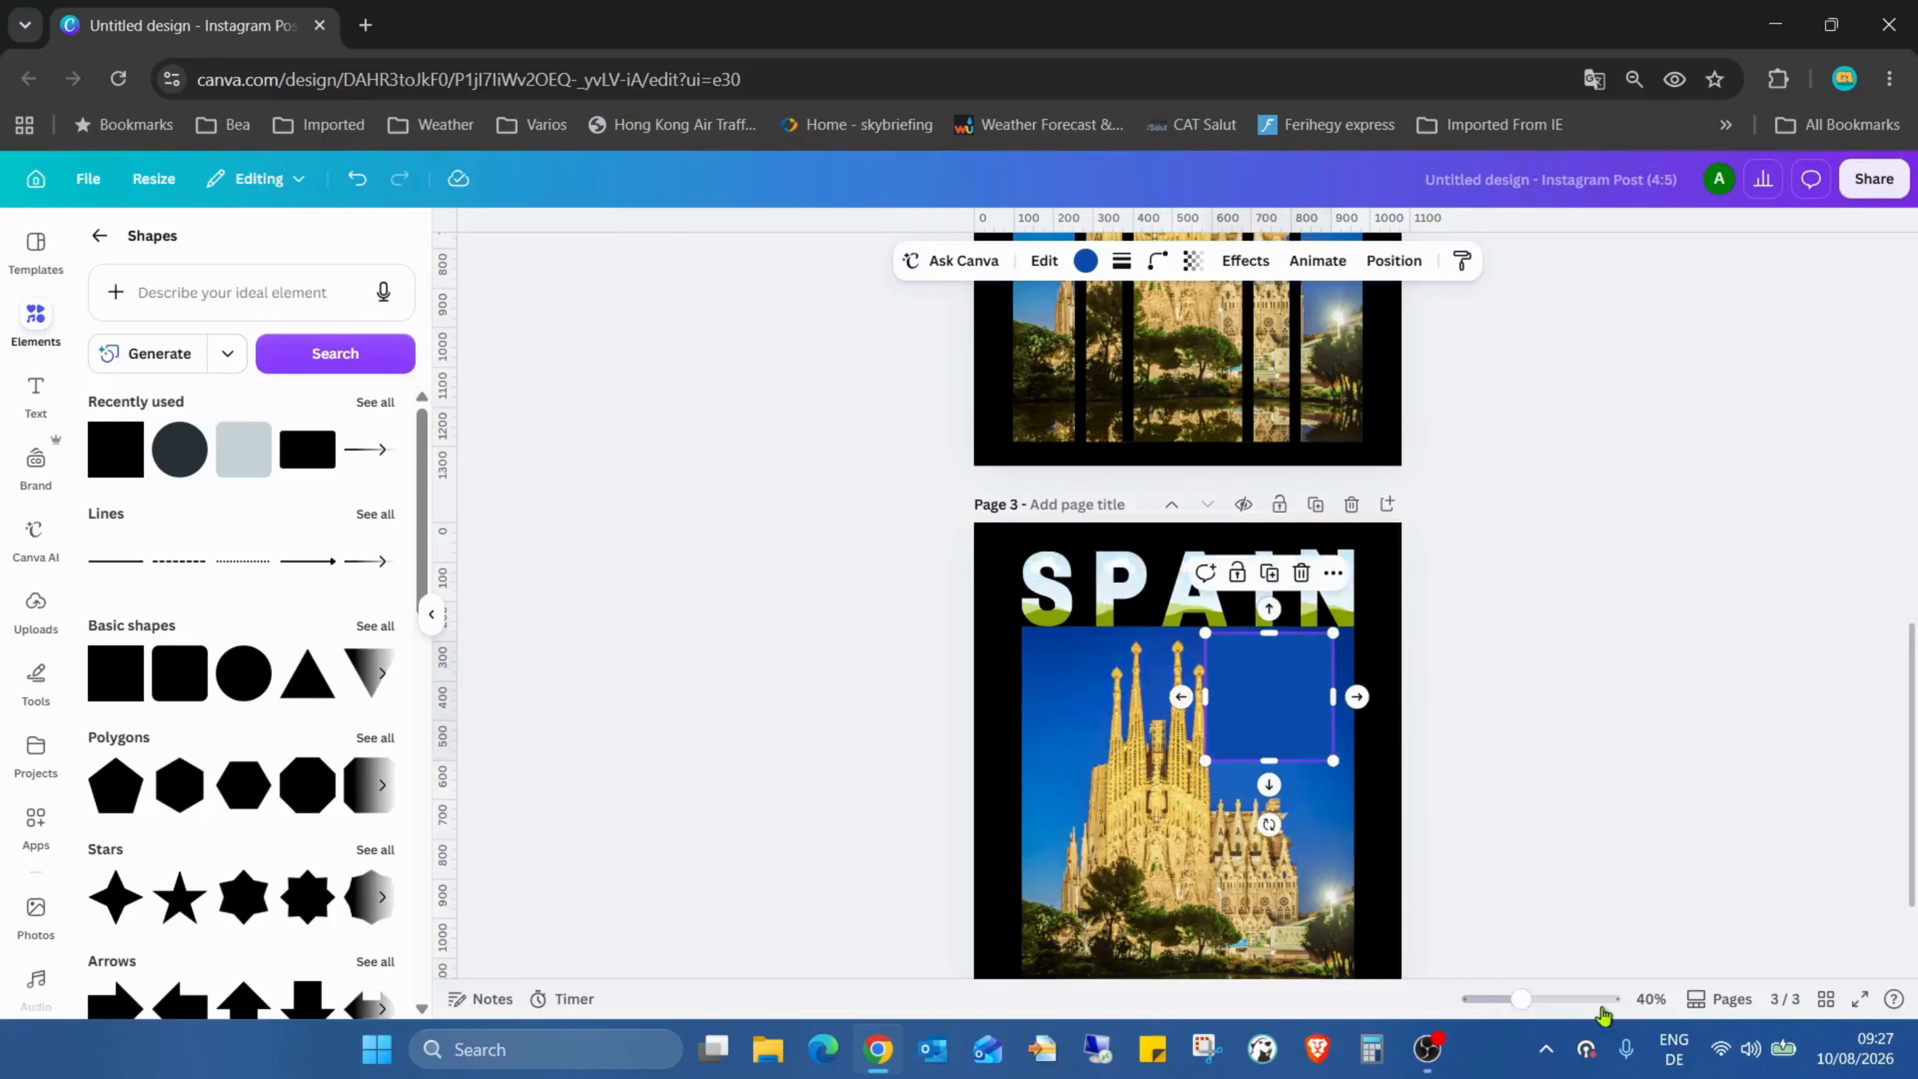
Align the square with the photo's upper edge and narrow it to a strip about 25 px wide beneath the gap between I and N
{"action": "left_click_drag", "start_coordinate": [1540, 999], "coordinate": [1560, 999]}
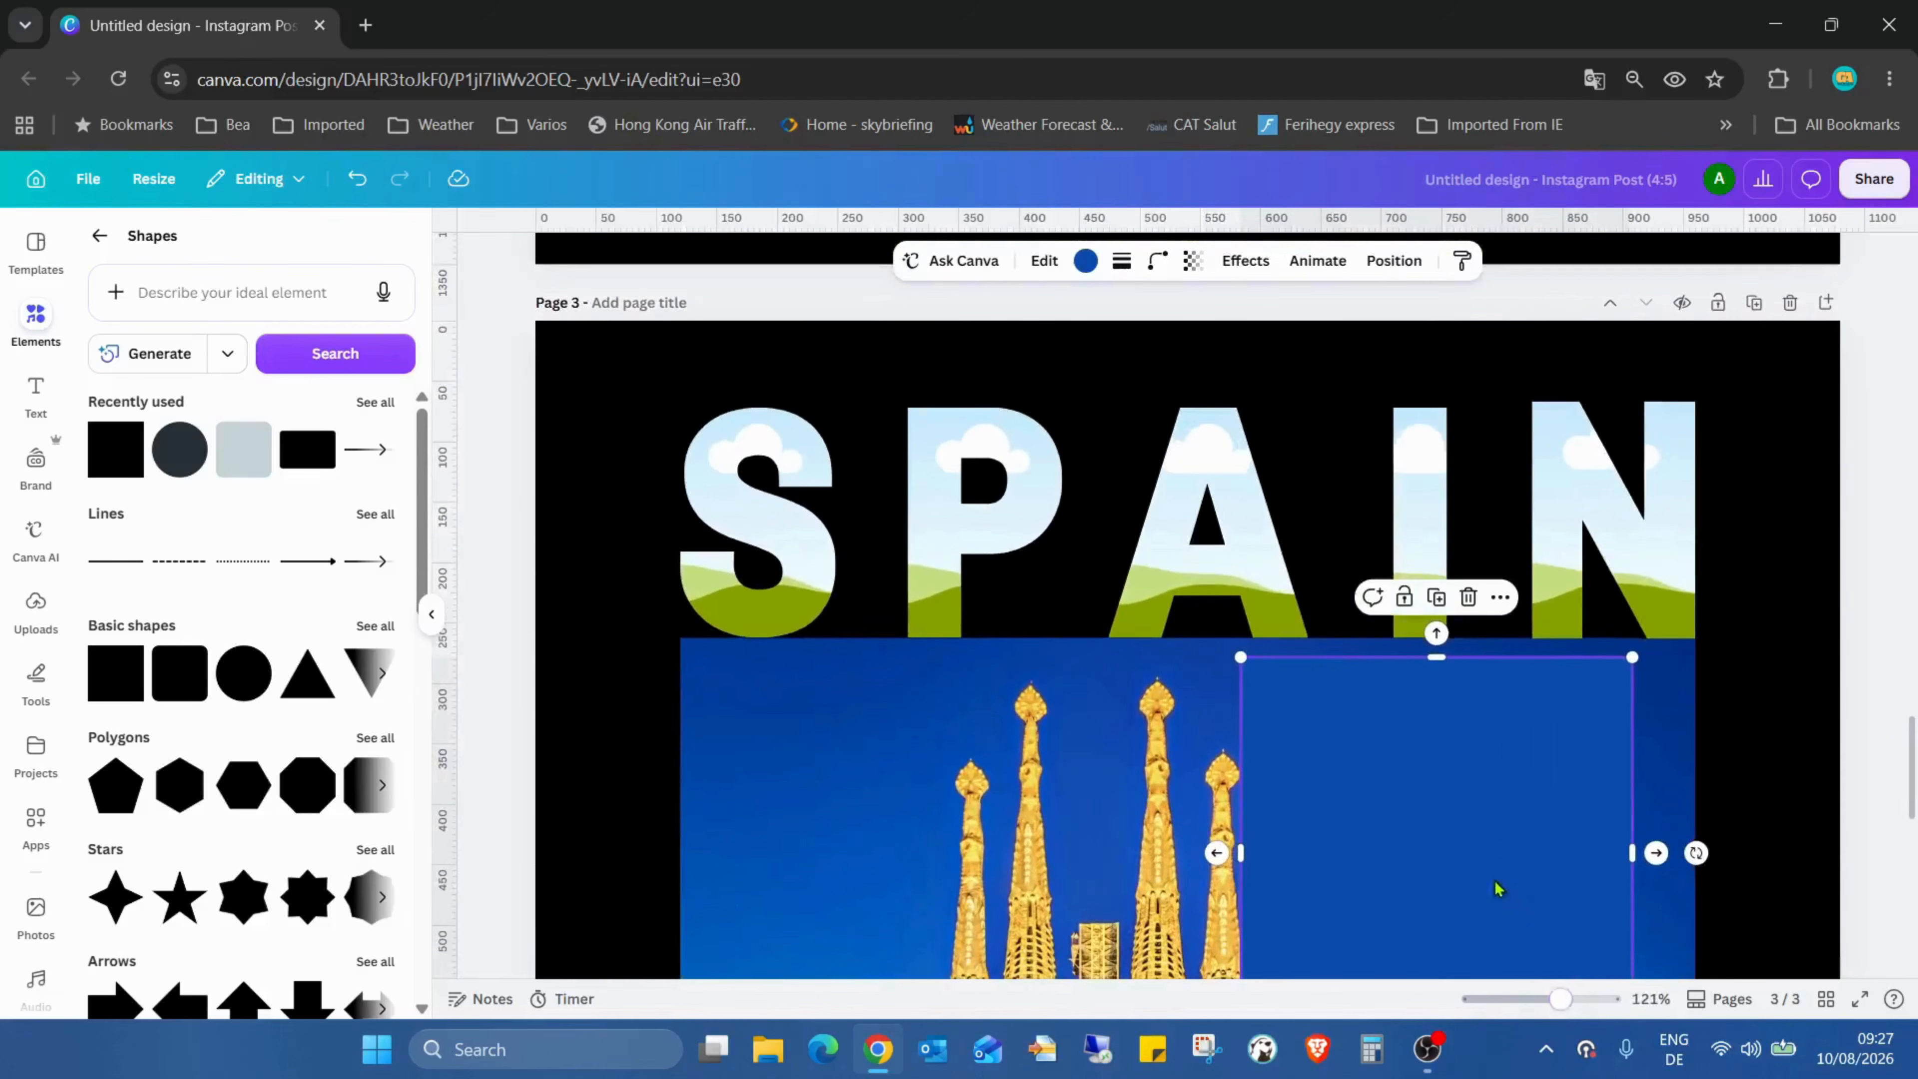
{"action": "left_click_drag", "start_coordinate": [1470, 821], "coordinate": [1482, 801]}
{"action": "left_click_drag", "start_coordinate": [1272, 773], "coordinate": [1447, 773]}
{"action": "left_click_drag", "start_coordinate": [1667, 724], "coordinate": [1480, 715]}
Fill the narrow strip with the black already used in the design
{"action": "left_click", "coordinate": [1882, 737]}
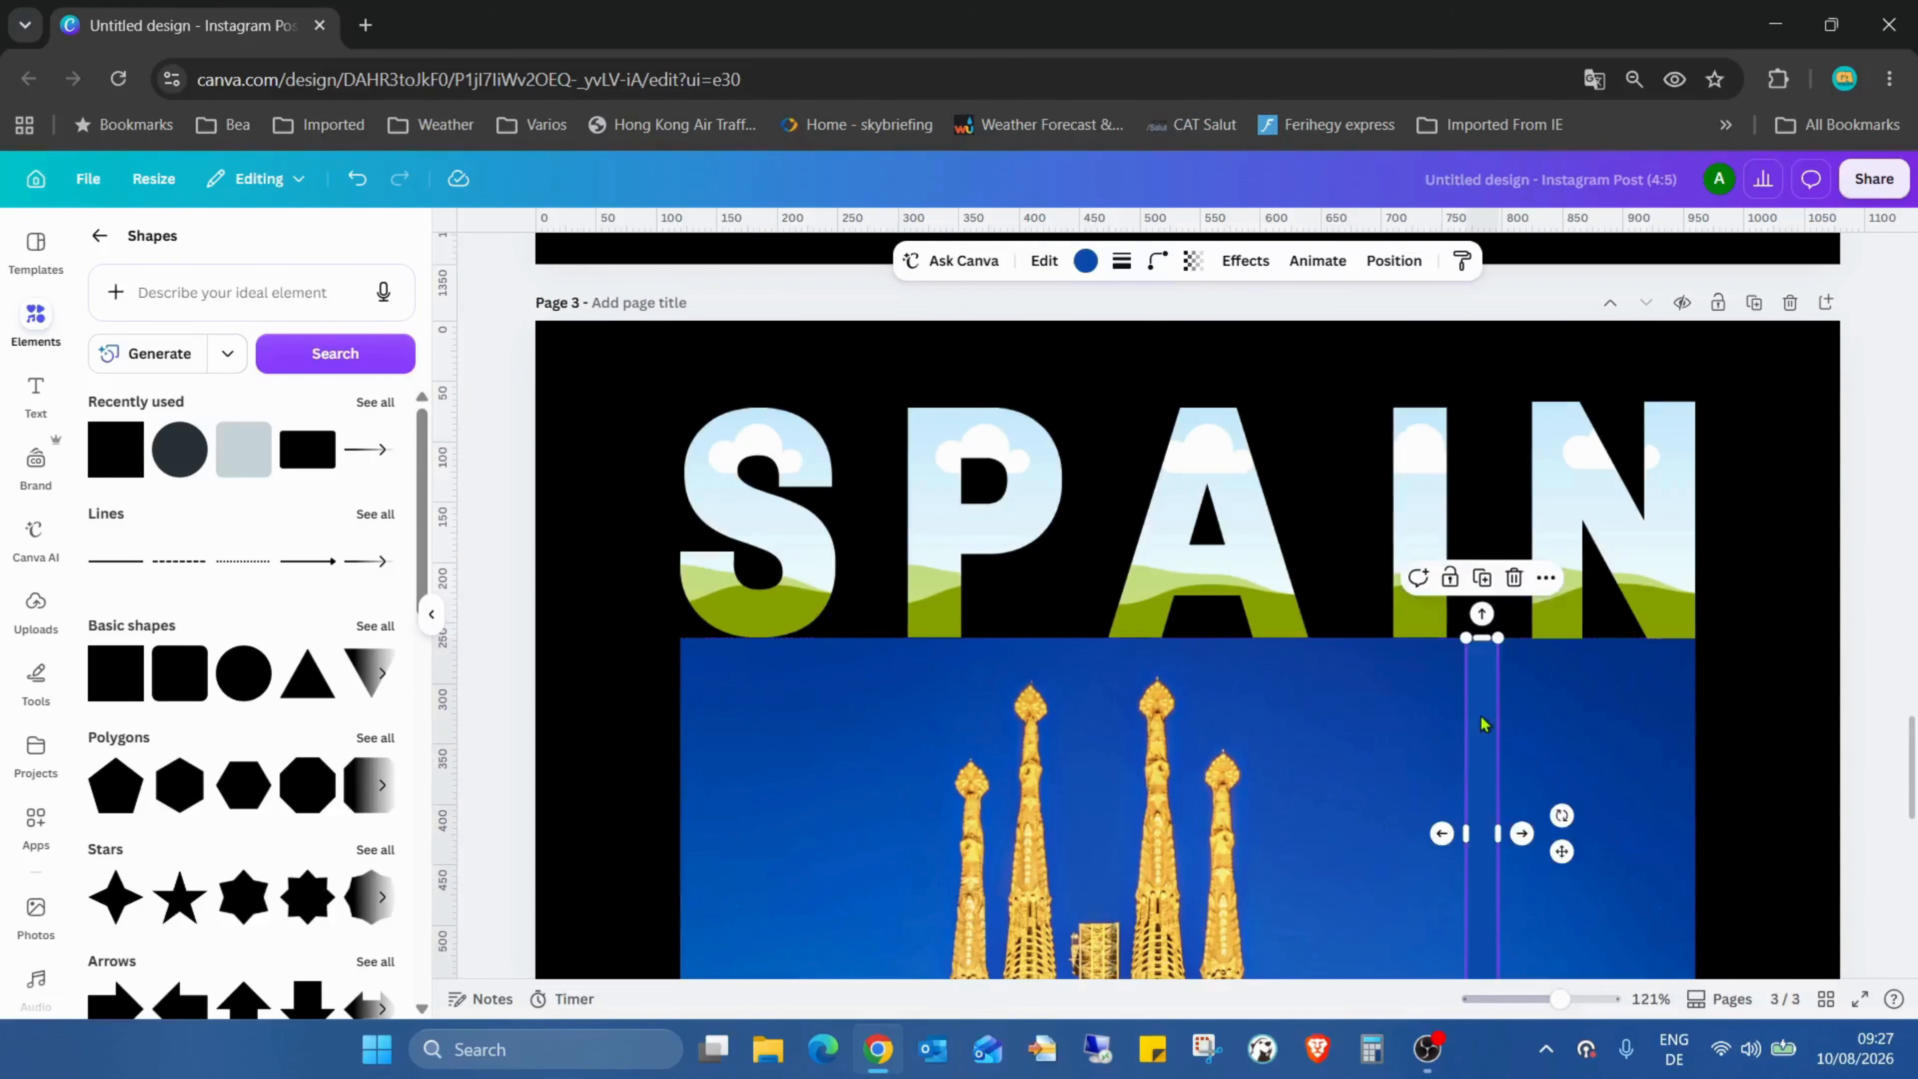
{"action": "left_click", "coordinate": [1085, 261]}
{"action": "left_click", "coordinate": [287, 381]}
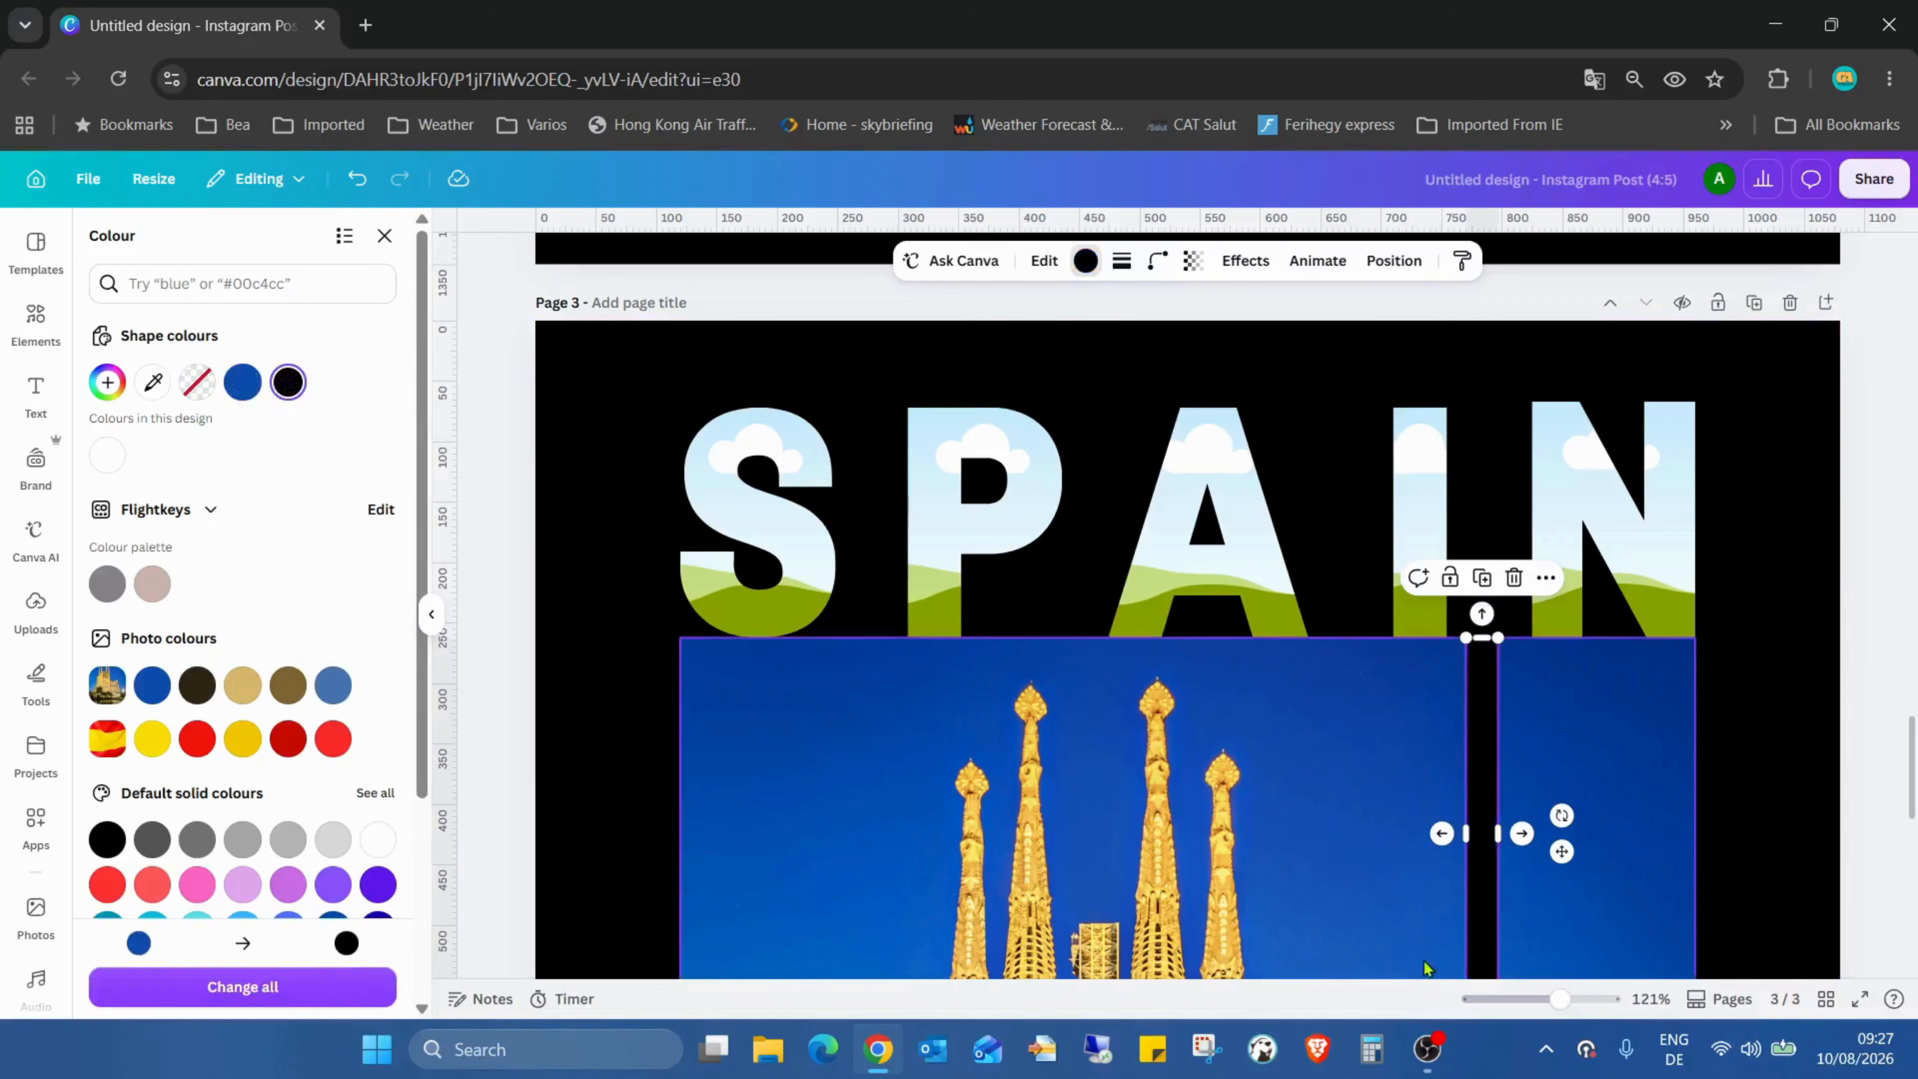
Lengthen the black strip downwards until it reaches the photo's lower edge
{"action": "left_click", "coordinate": [1524, 998]}
{"action": "left_click_drag", "start_coordinate": [1524, 998], "coordinate": [1563, 999]}
{"action": "scroll", "coordinate": [1652, 775], "scroll_direction": "down", "scroll_amount": 6}
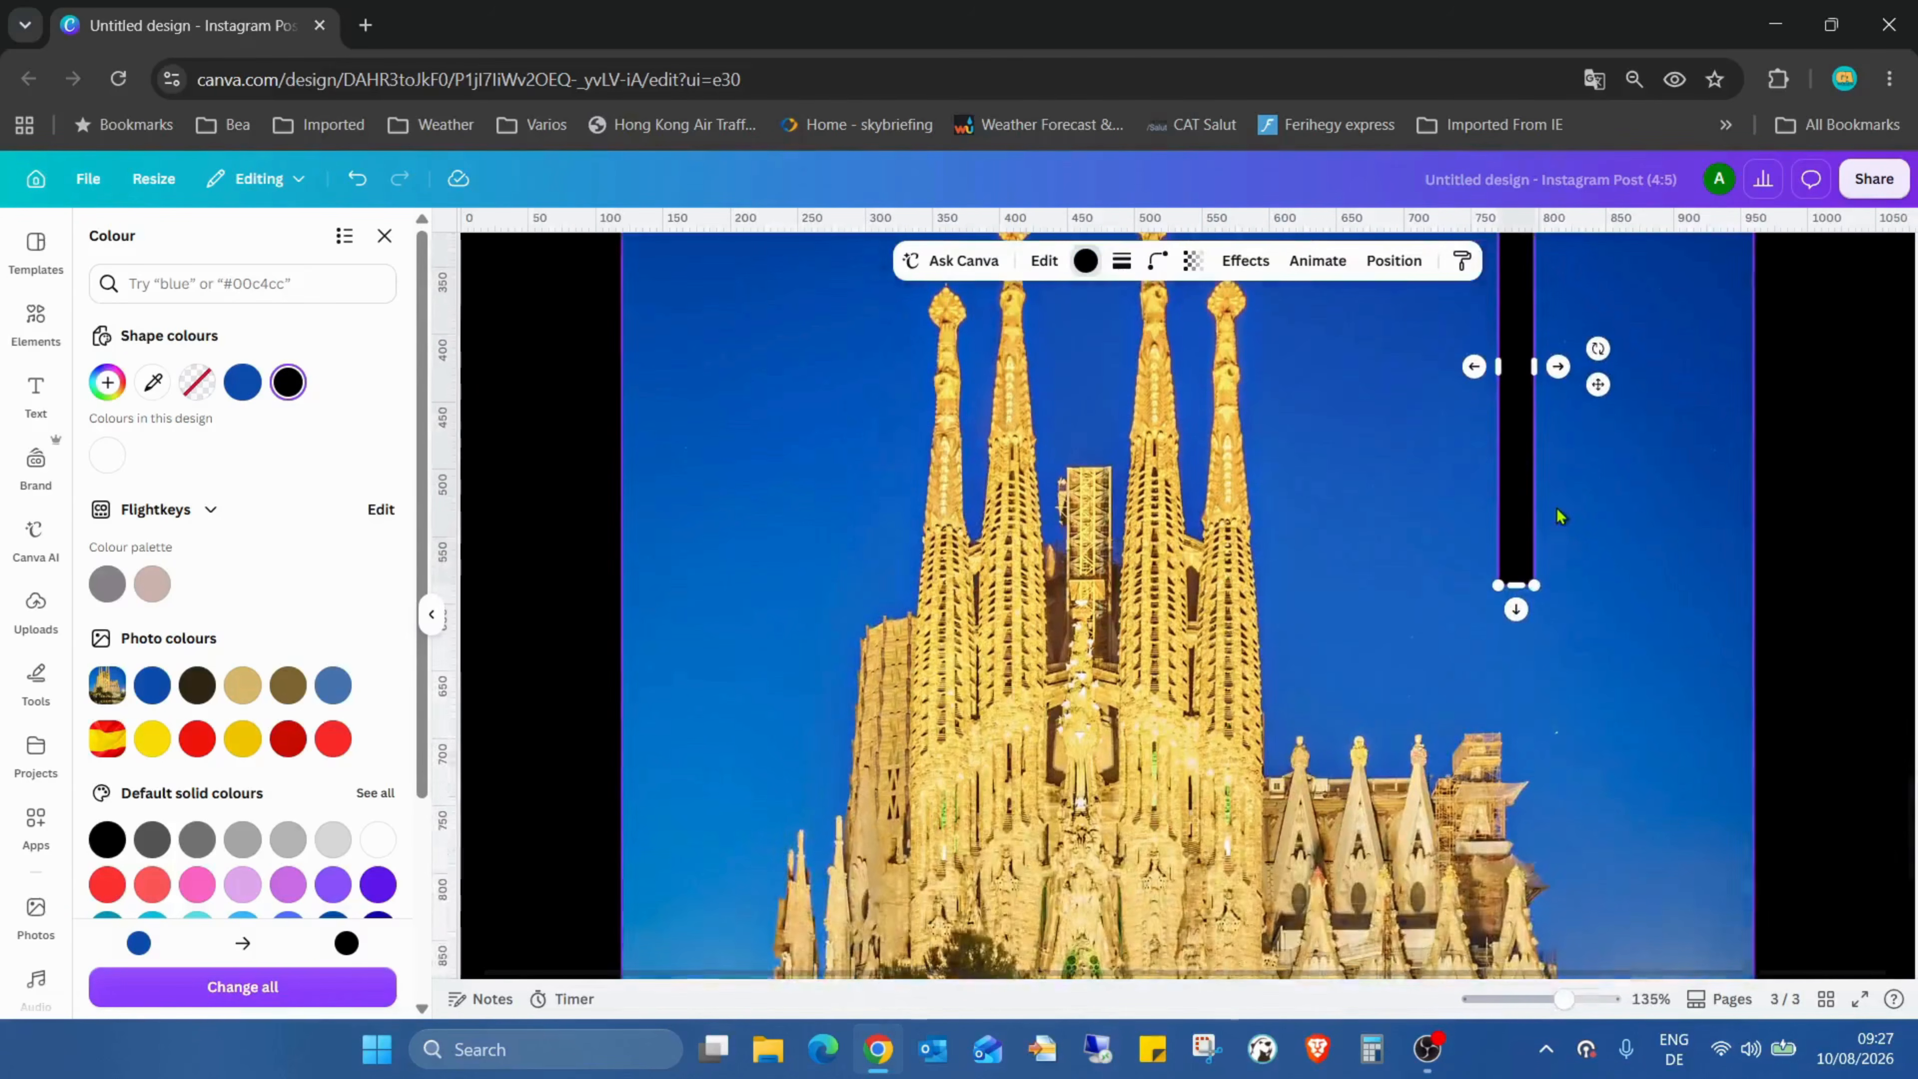
{"action": "left_click_drag", "start_coordinate": [1515, 586], "coordinate": [1515, 899]}
{"action": "scroll", "coordinate": [1515, 899], "scroll_direction": "down", "scroll_amount": 5}
{"action": "left_click_drag", "start_coordinate": [1515, 472], "coordinate": [1515, 880]}
{"action": "scroll", "coordinate": [1516, 880], "scroll_direction": "down", "scroll_amount": 2}
{"action": "left_click_drag", "start_coordinate": [1515, 660], "coordinate": [1518, 887]}
{"action": "left_click", "coordinate": [1584, 878]}
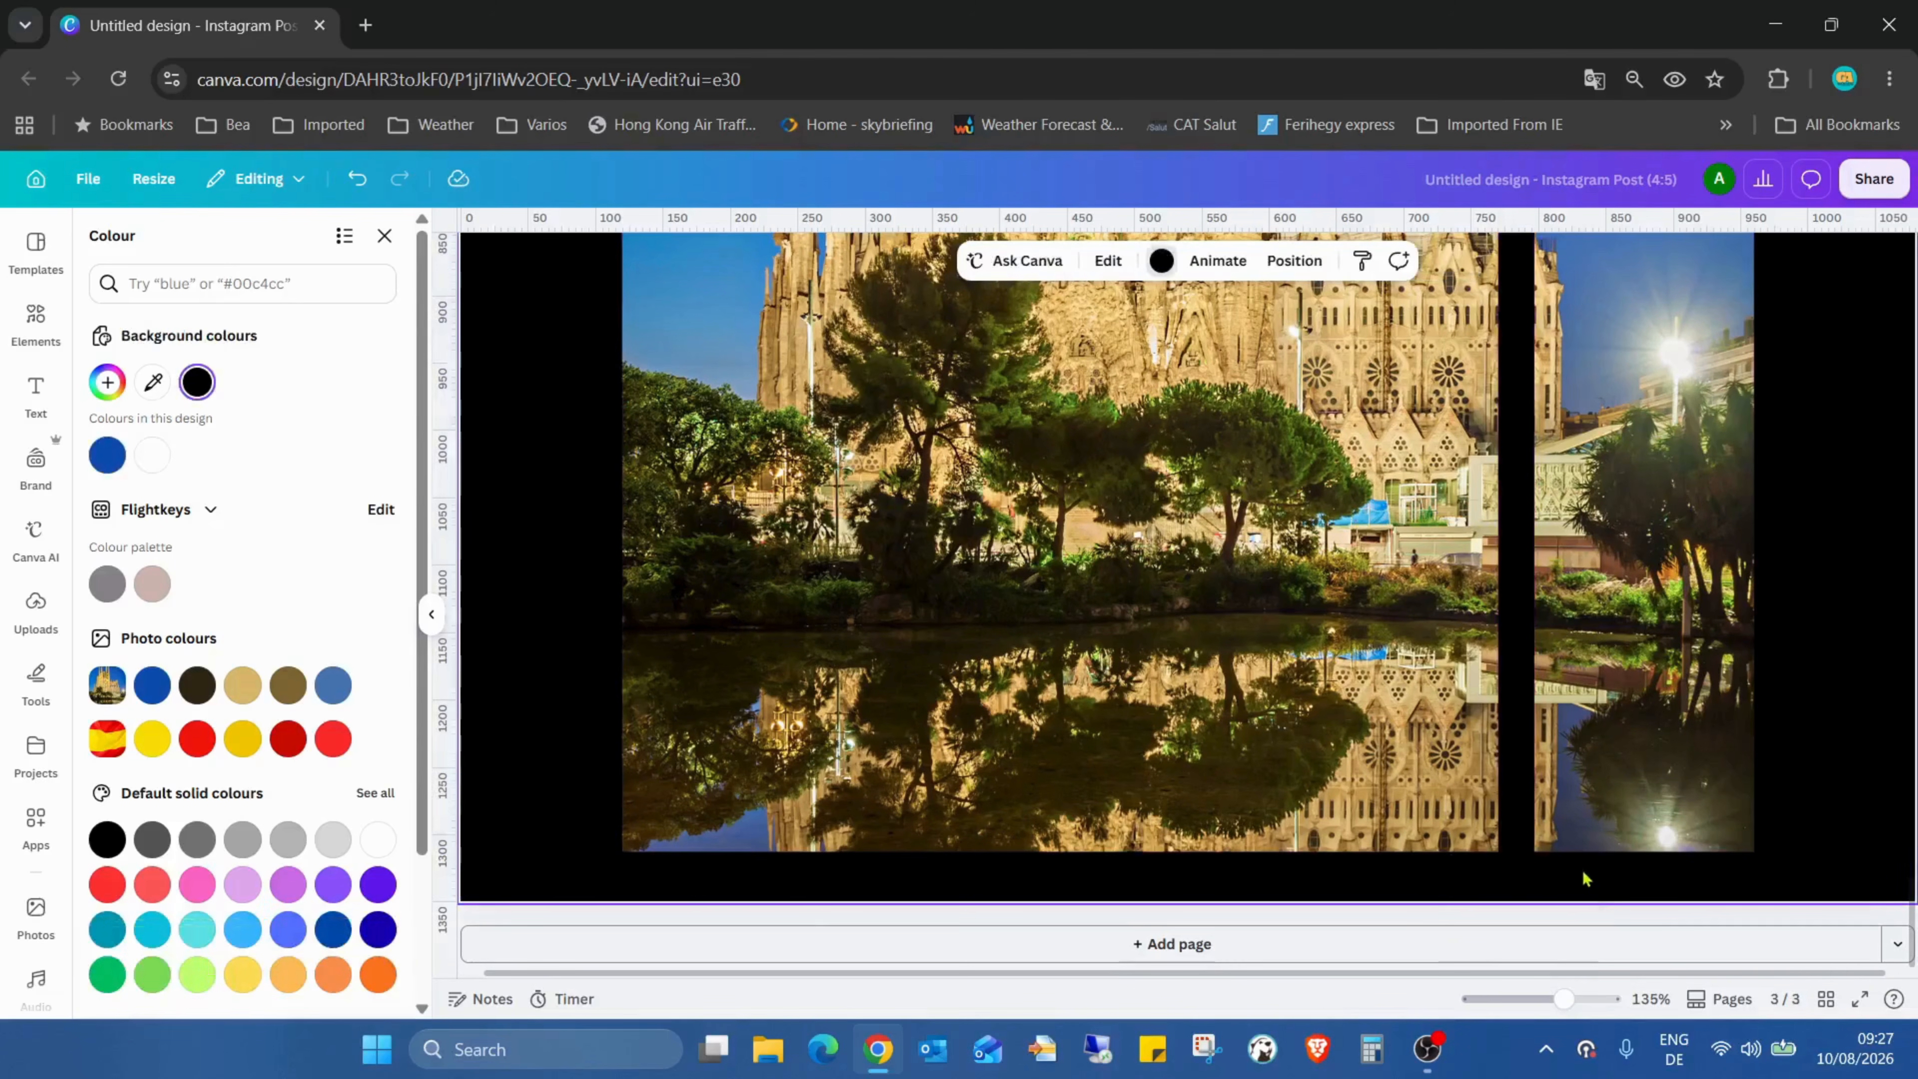
{"action": "scroll", "coordinate": [1584, 849], "scroll_direction": "down", "scroll_amount": 10}
{"action": "scroll", "coordinate": [1585, 848], "scroll_direction": "up", "scroll_amount": 5}
{"action": "key", "text": "Escape"}
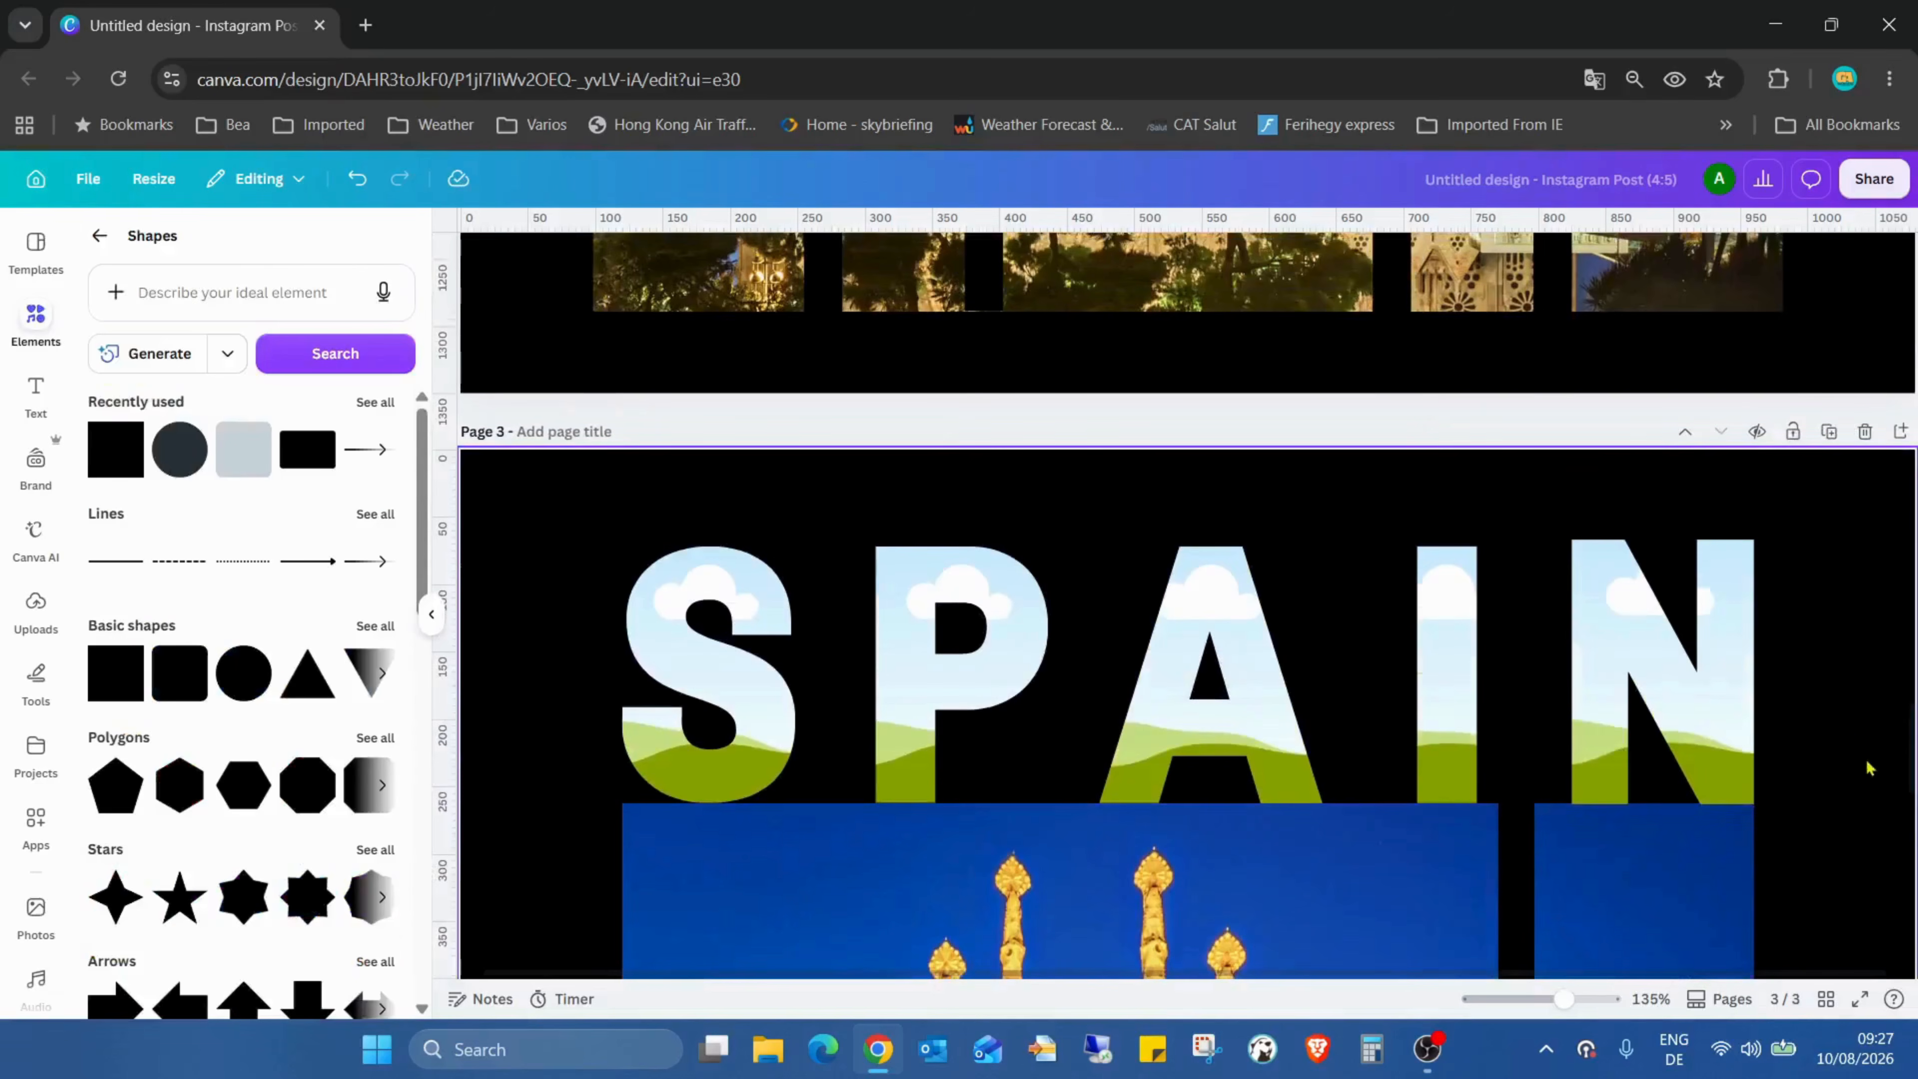
Duplicate the black strip and place the copy over the photo beneath the gap between A and I
{"action": "scroll", "coordinate": [1868, 767], "scroll_direction": "down", "scroll_amount": 10}
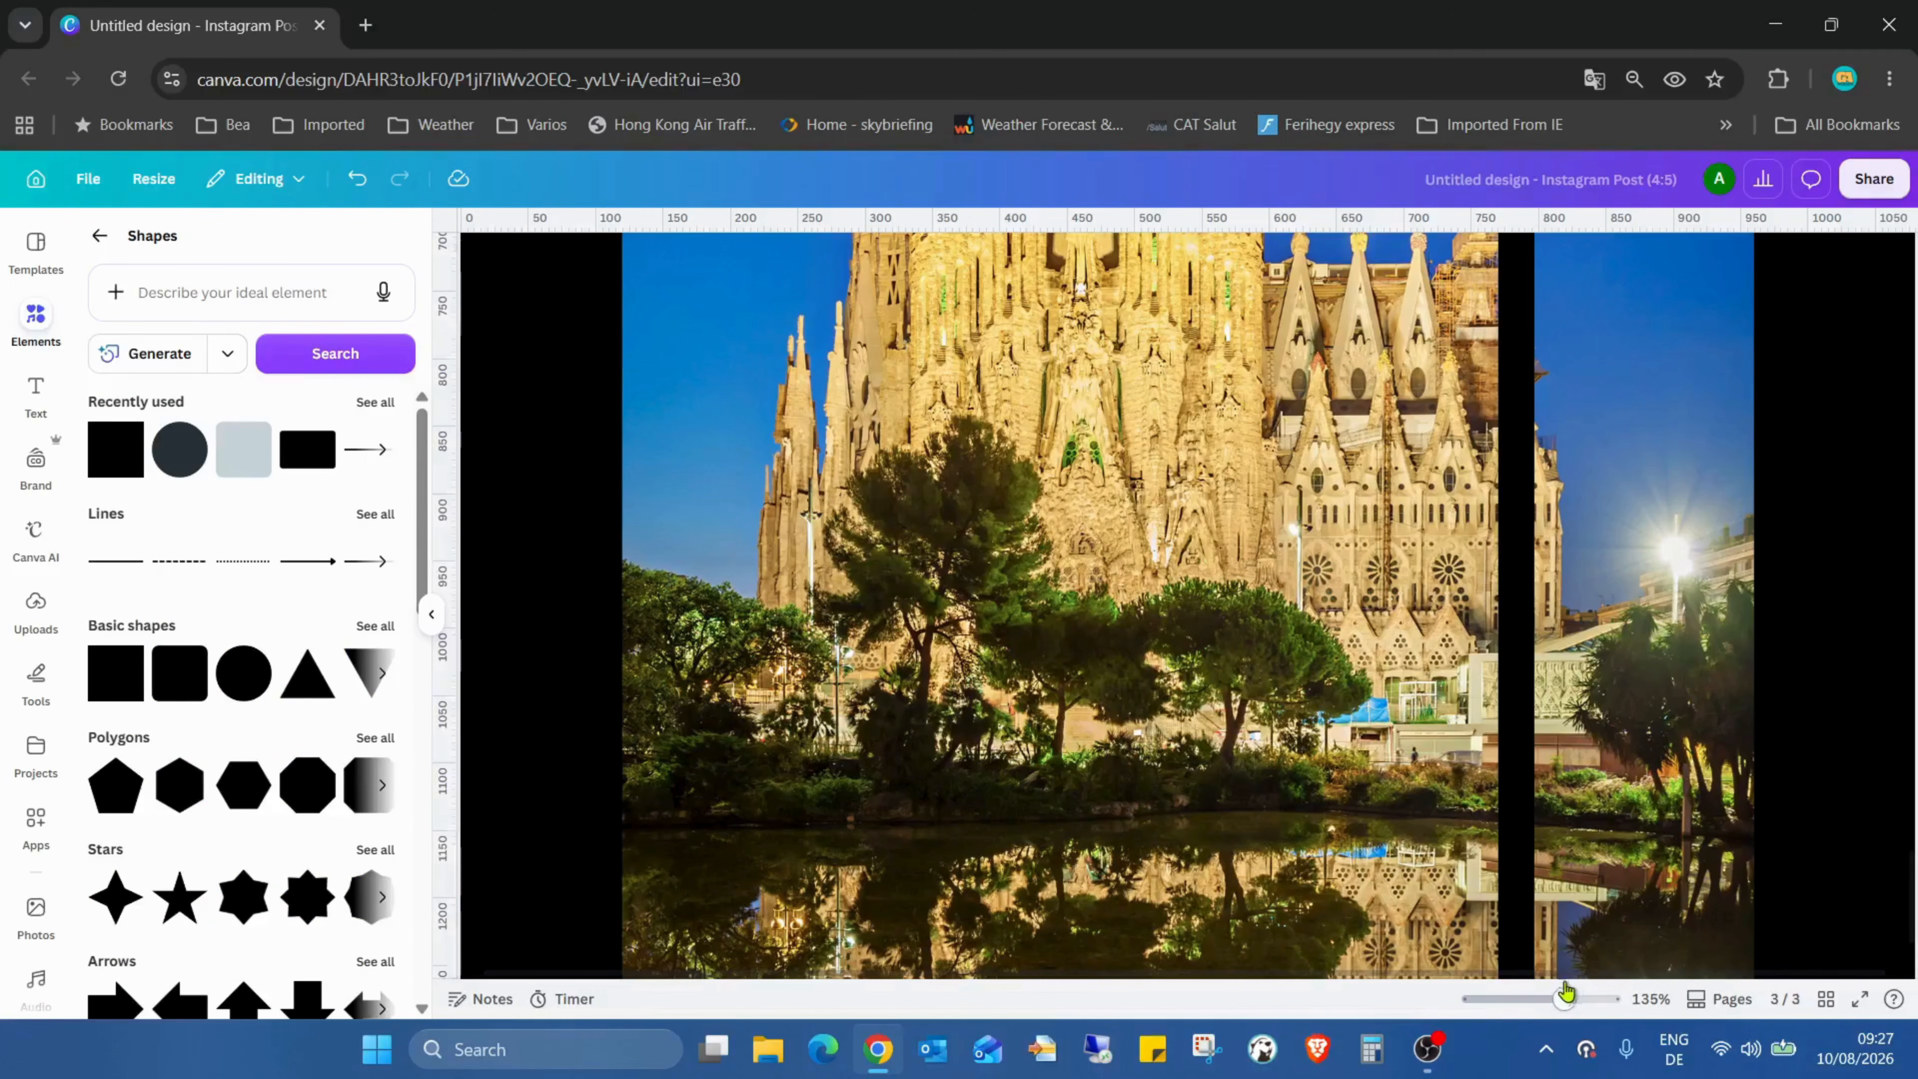
{"action": "left_click_drag", "start_coordinate": [1565, 991], "coordinate": [1509, 997]}
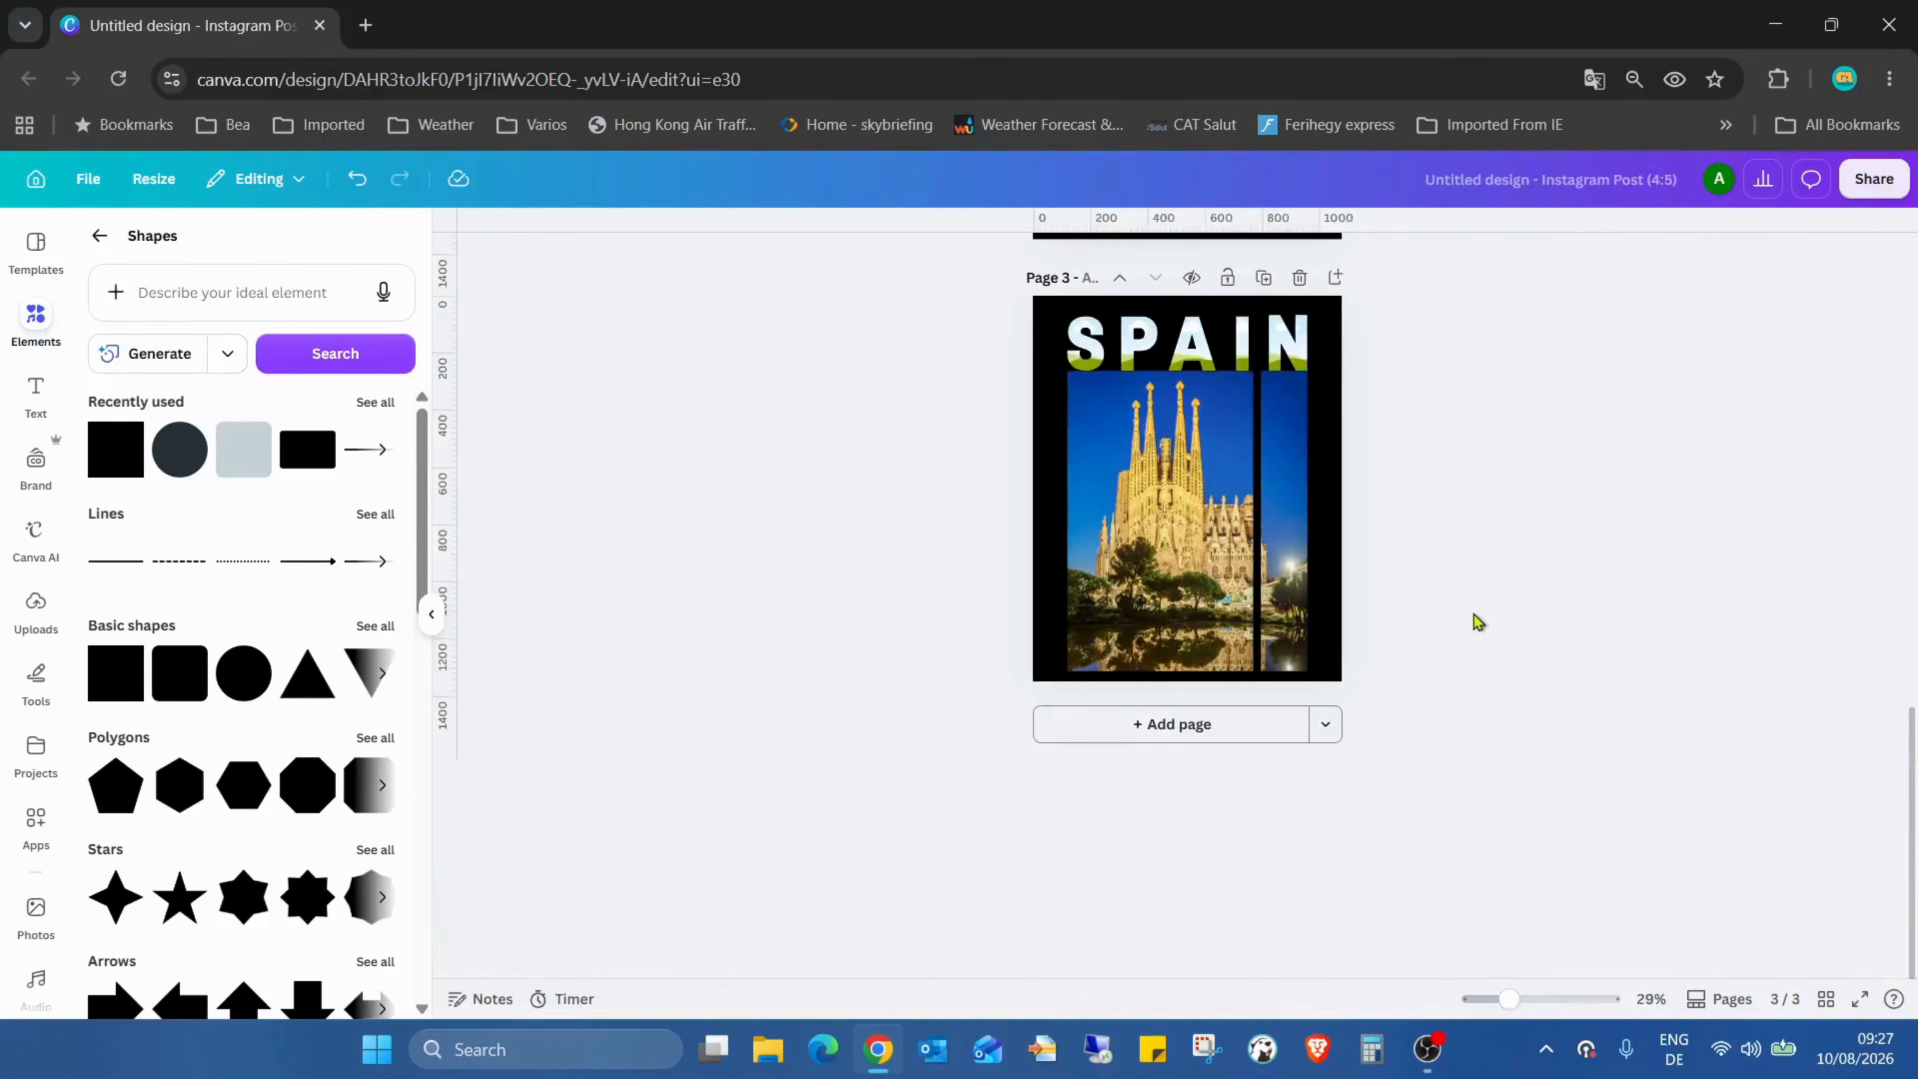
{"action": "scroll", "coordinate": [1474, 620], "scroll_direction": "up", "scroll_amount": 3}
{"action": "left_click", "coordinate": [1255, 678]}
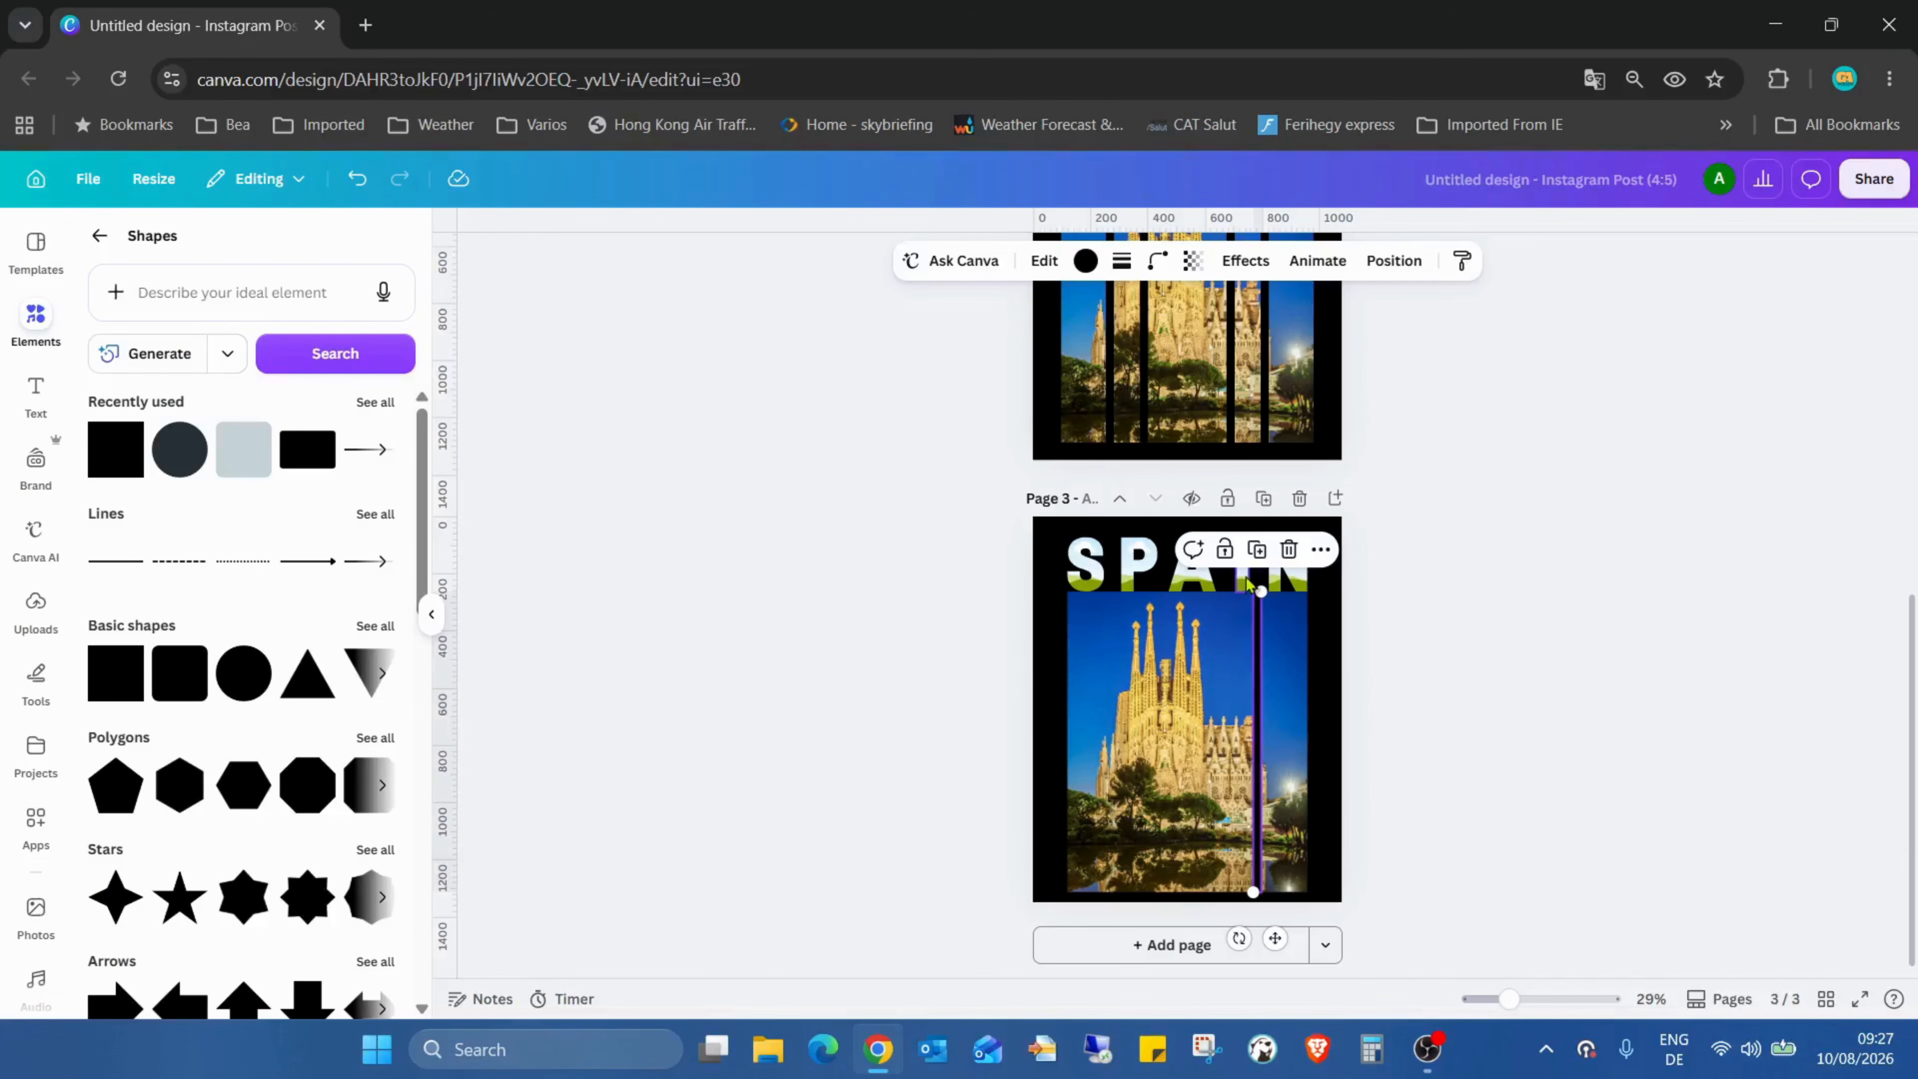
{"action": "left_click", "coordinate": [1256, 551]}
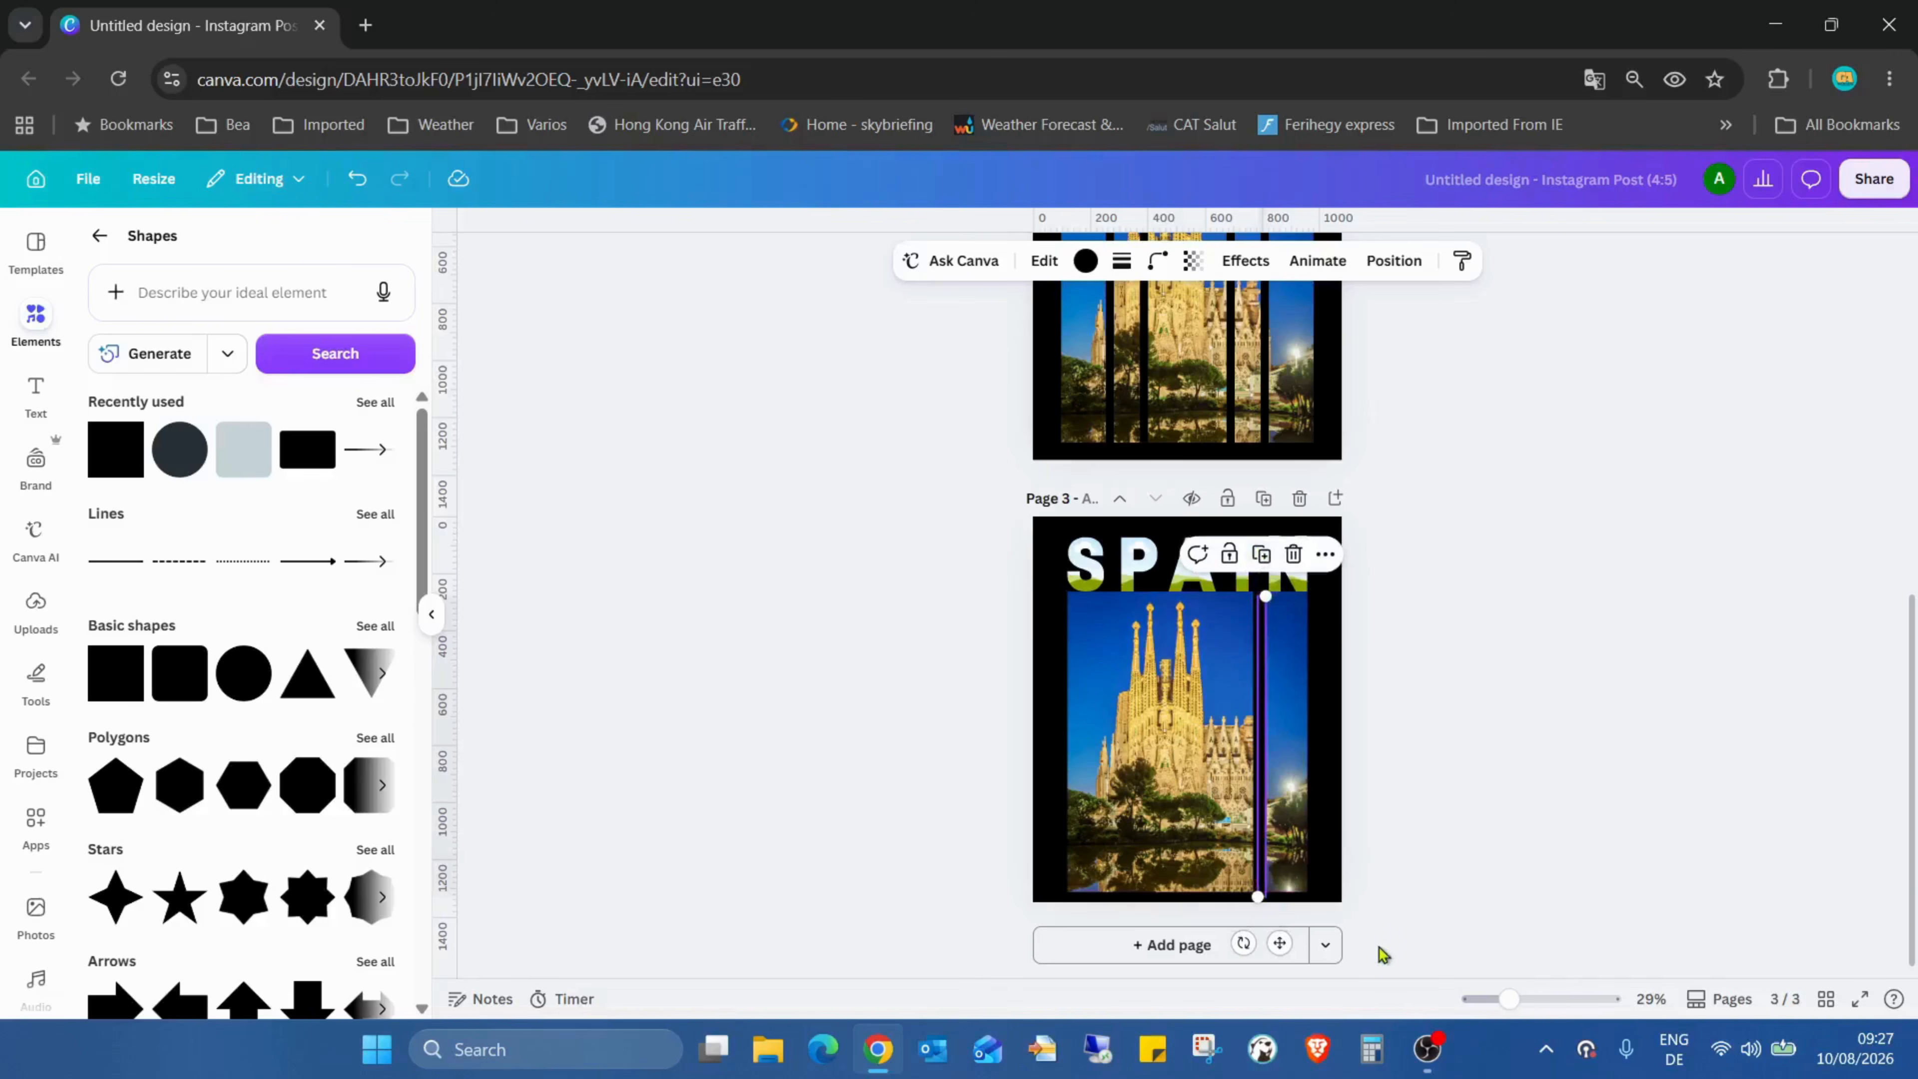
{"action": "left_click_drag", "start_coordinate": [1508, 999], "coordinate": [1528, 999]}
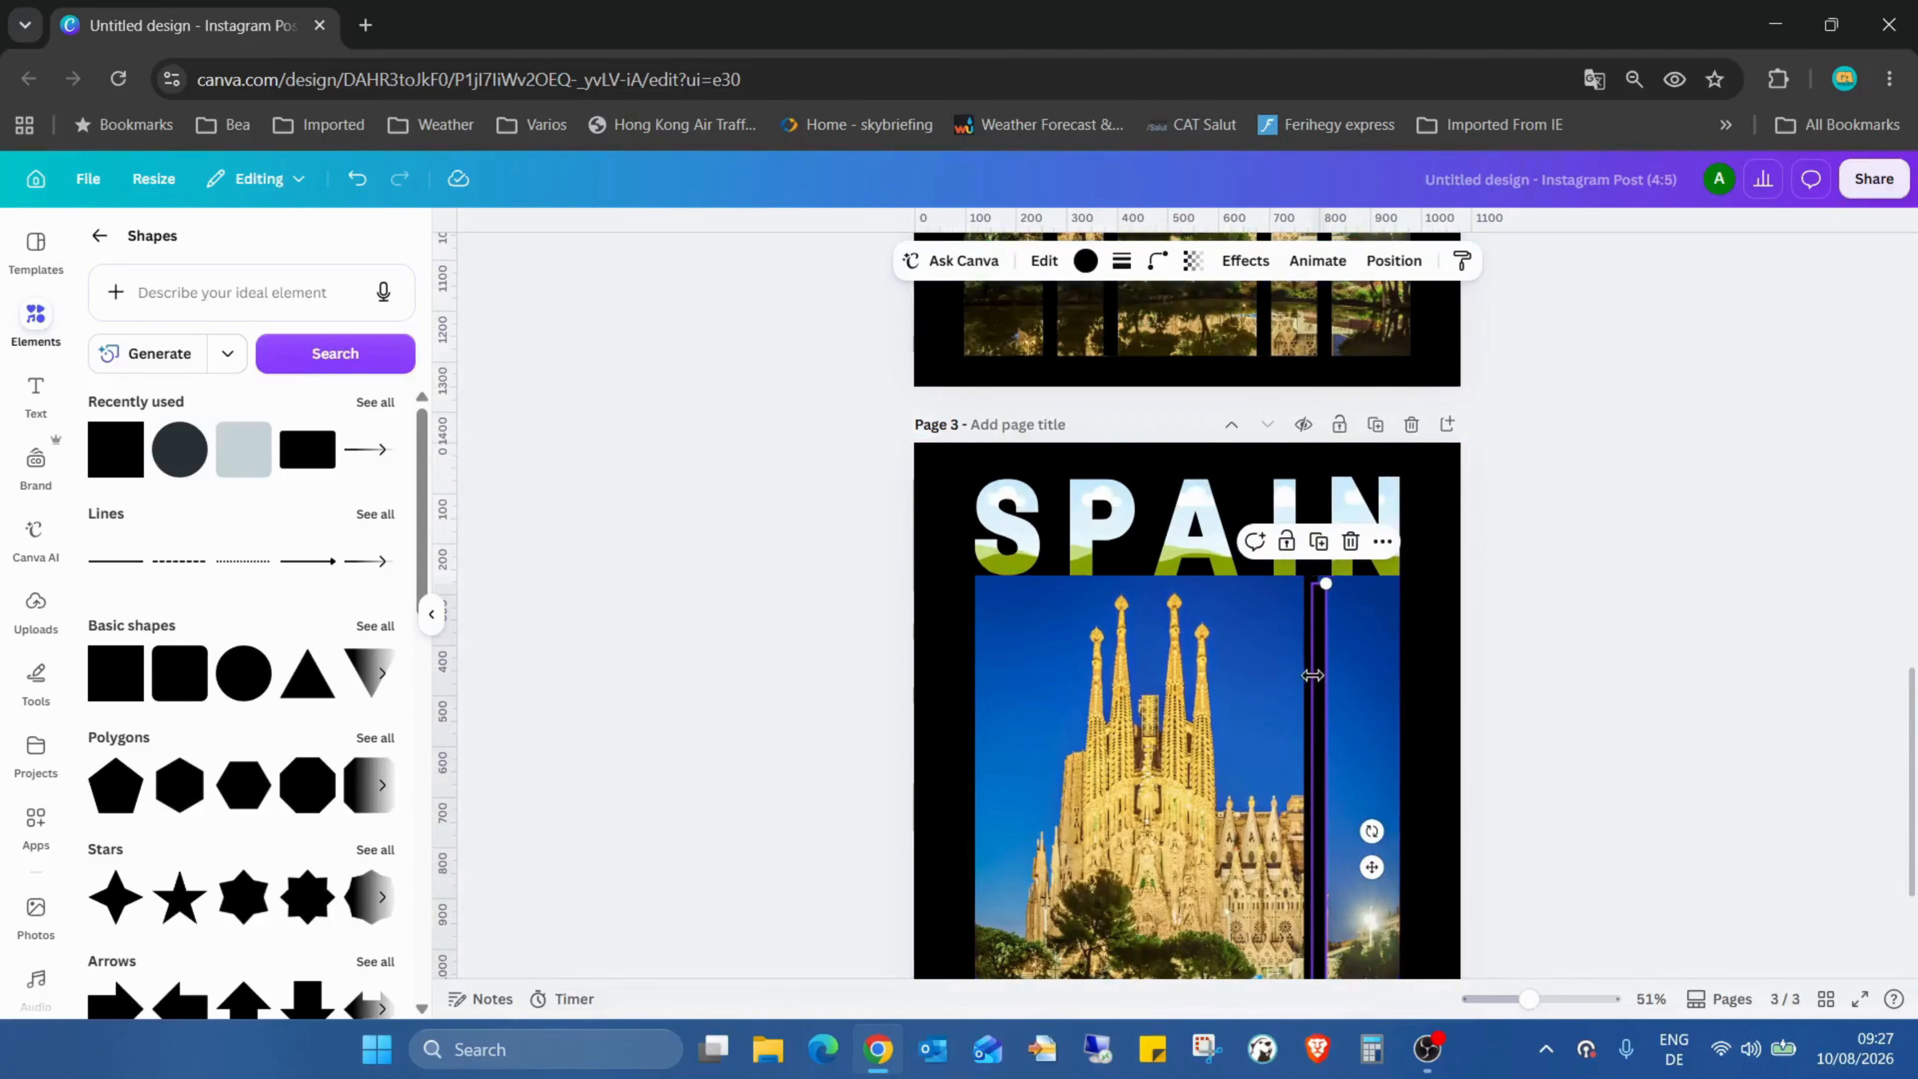
{"action": "left_click_drag", "start_coordinate": [1552, 999], "coordinate": [1561, 999]}
{"action": "left_click_drag", "start_coordinate": [1483, 690], "coordinate": [1347, 692]}
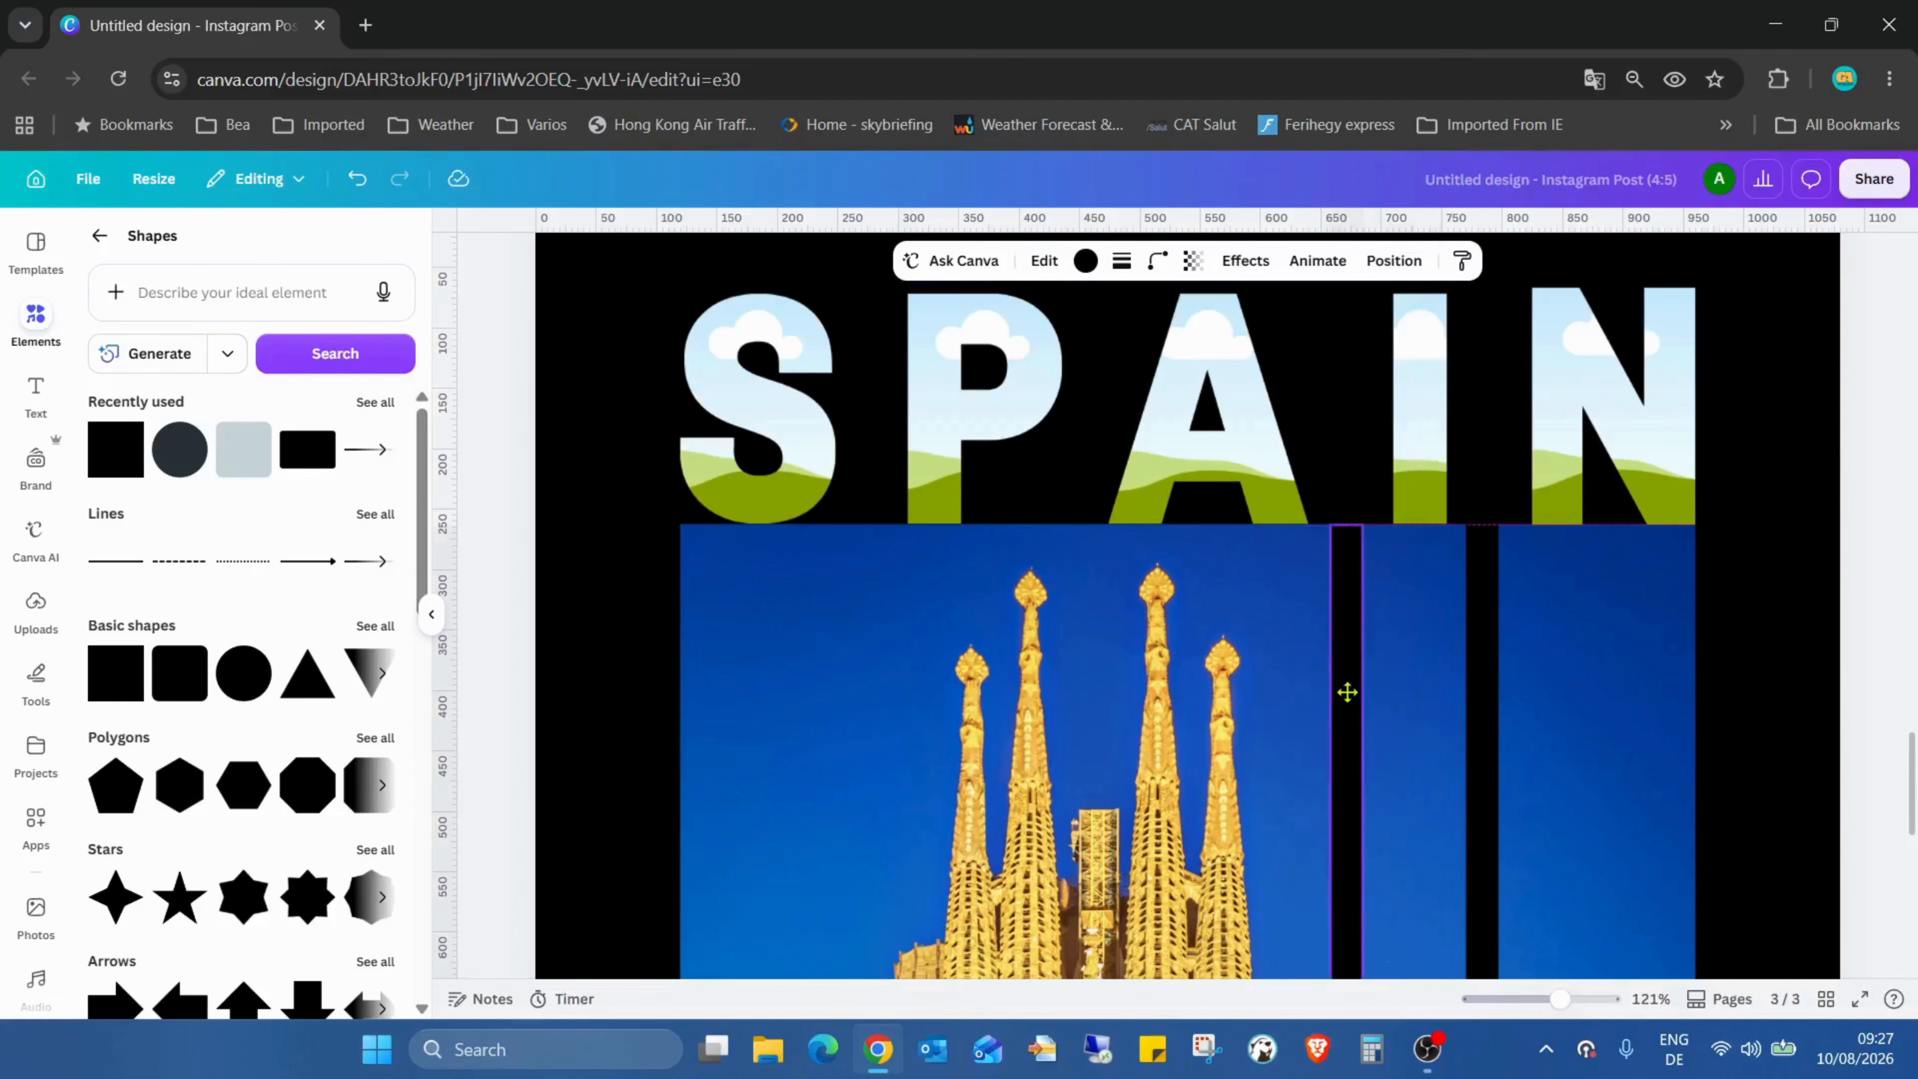
{"action": "left_click", "coordinate": [1718, 684]}
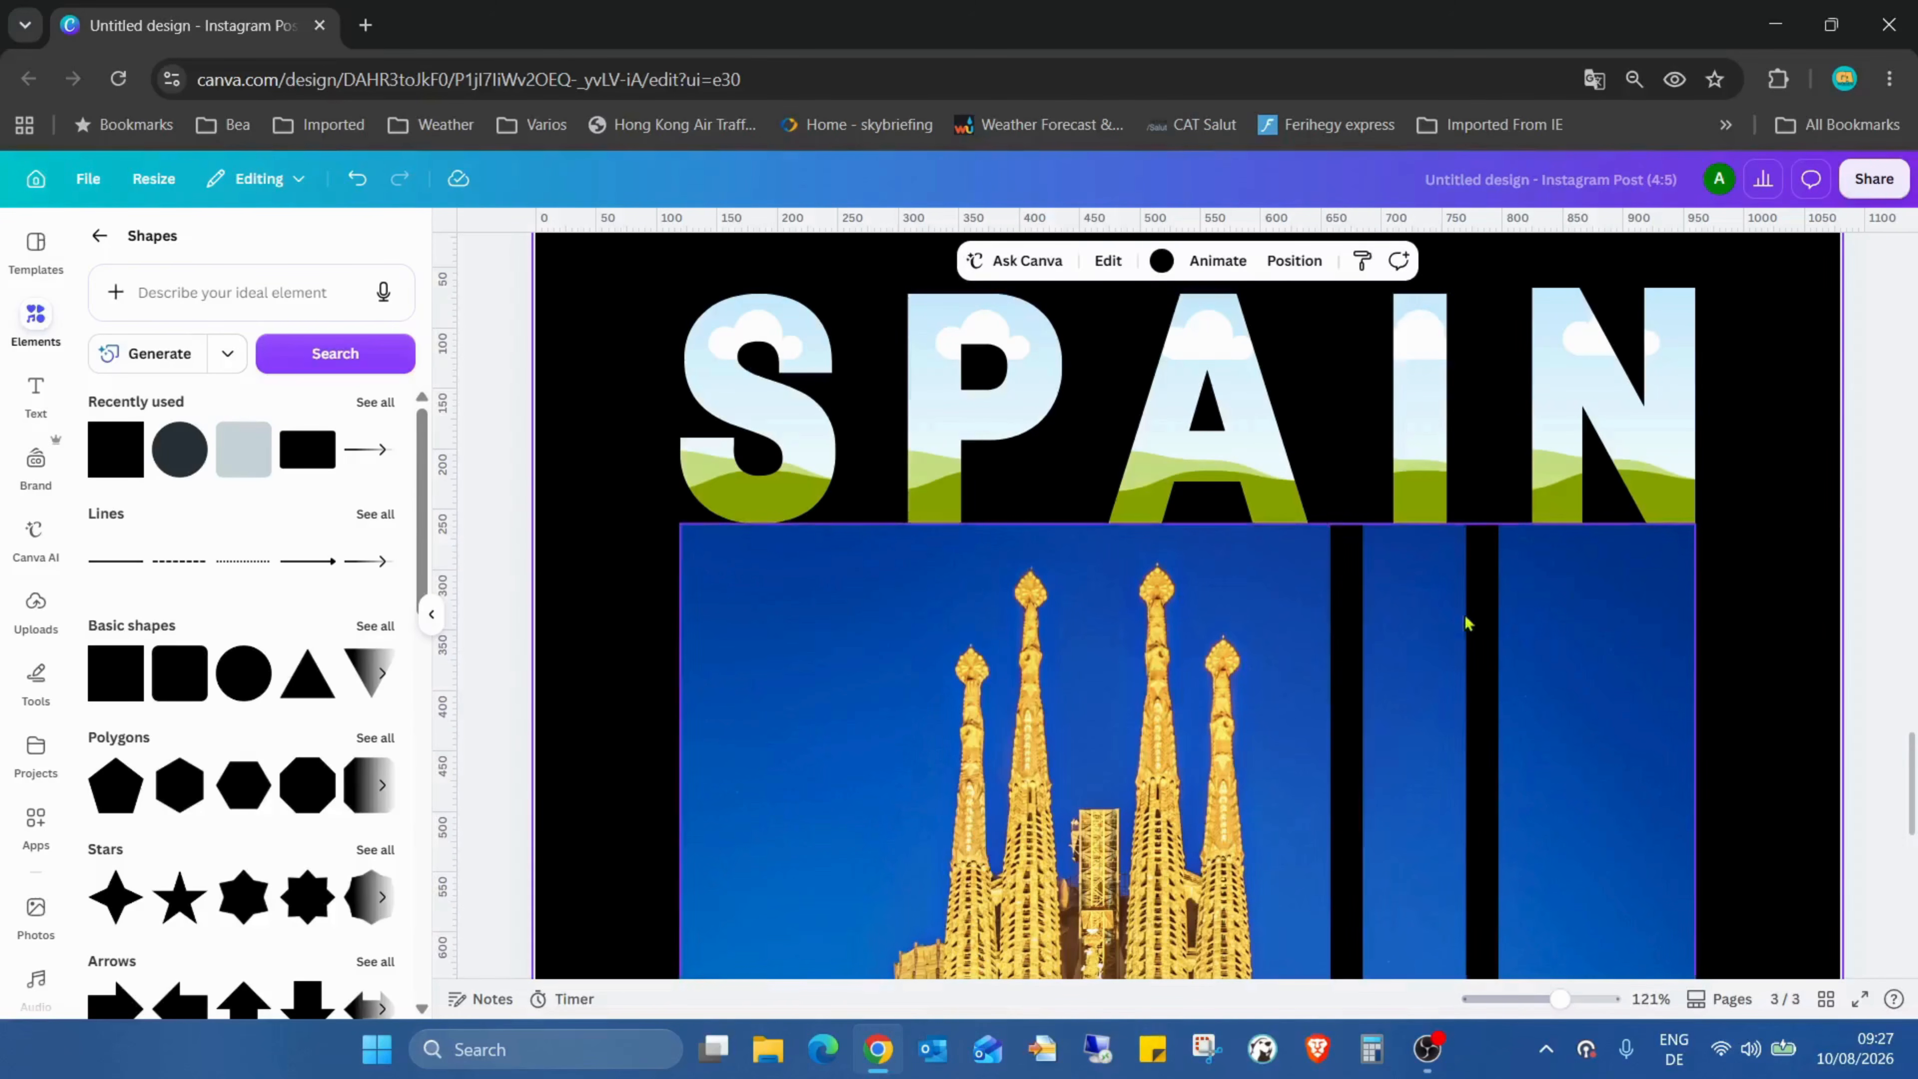
Duplicate the strip between I and N and place the copy over the photo near the gap between S and P
{"action": "left_click", "coordinate": [1493, 635]}
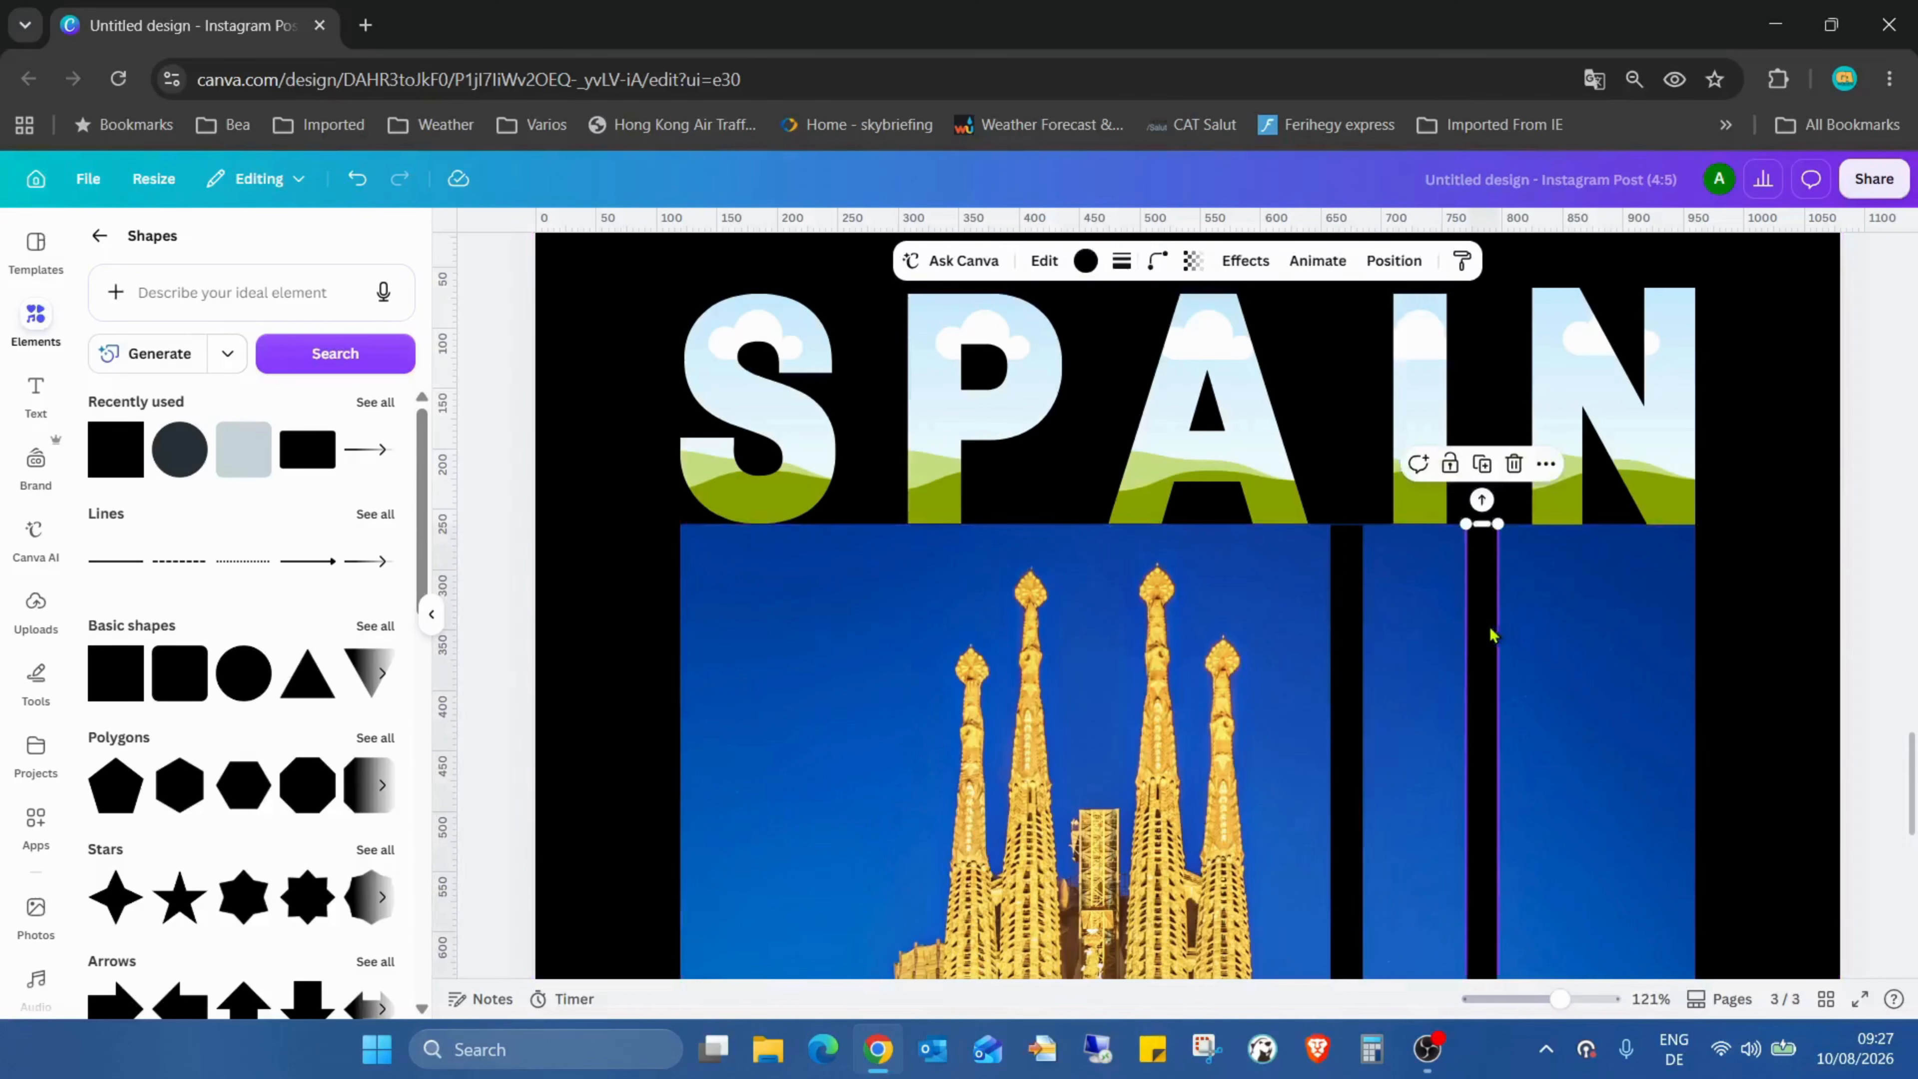
{"action": "left_click", "coordinate": [1485, 463]}
{"action": "left_click_drag", "start_coordinate": [1501, 621], "coordinate": [835, 595]}
Duplicate the strip between A and I and place the copy beneath the P, just left of the second spire
{"action": "left_click", "coordinate": [1352, 627]}
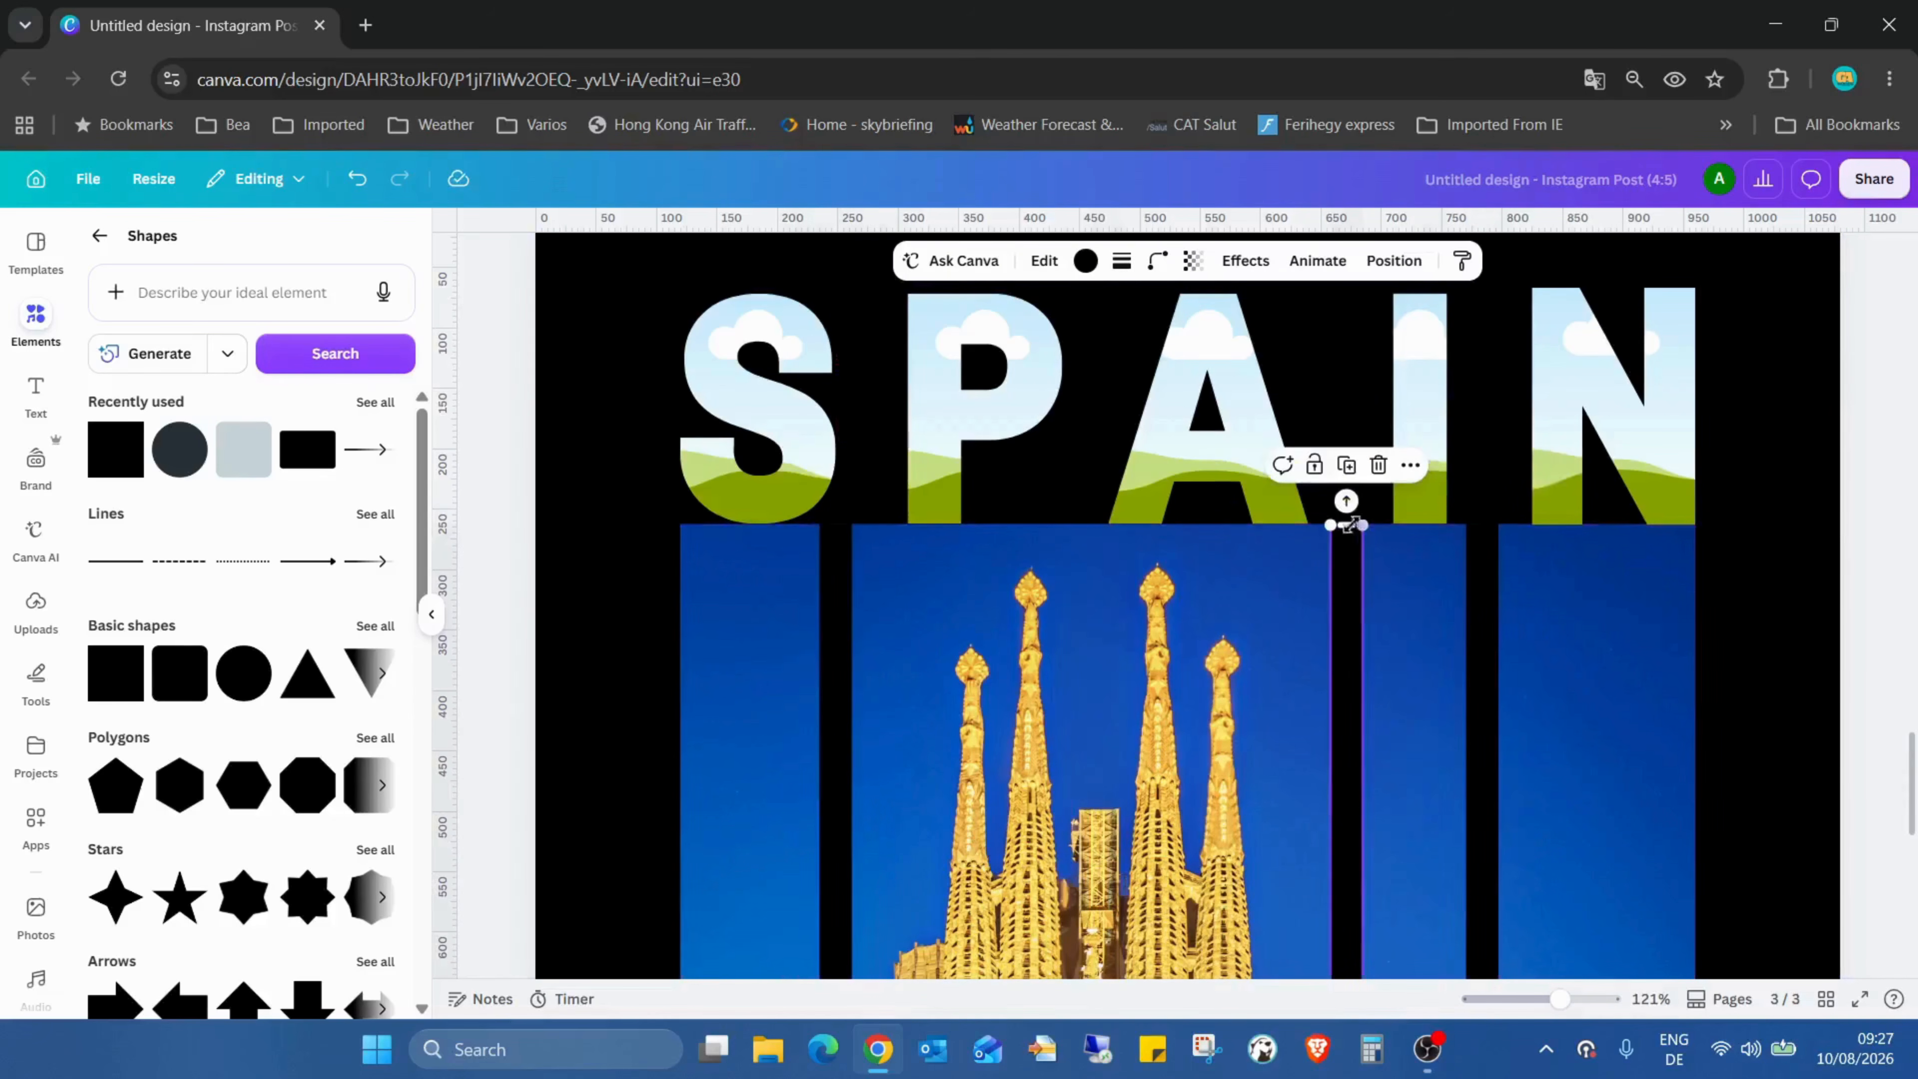
{"action": "left_click", "coordinate": [1347, 463]}
{"action": "left_click_drag", "start_coordinate": [1370, 638], "coordinate": [1001, 609]}
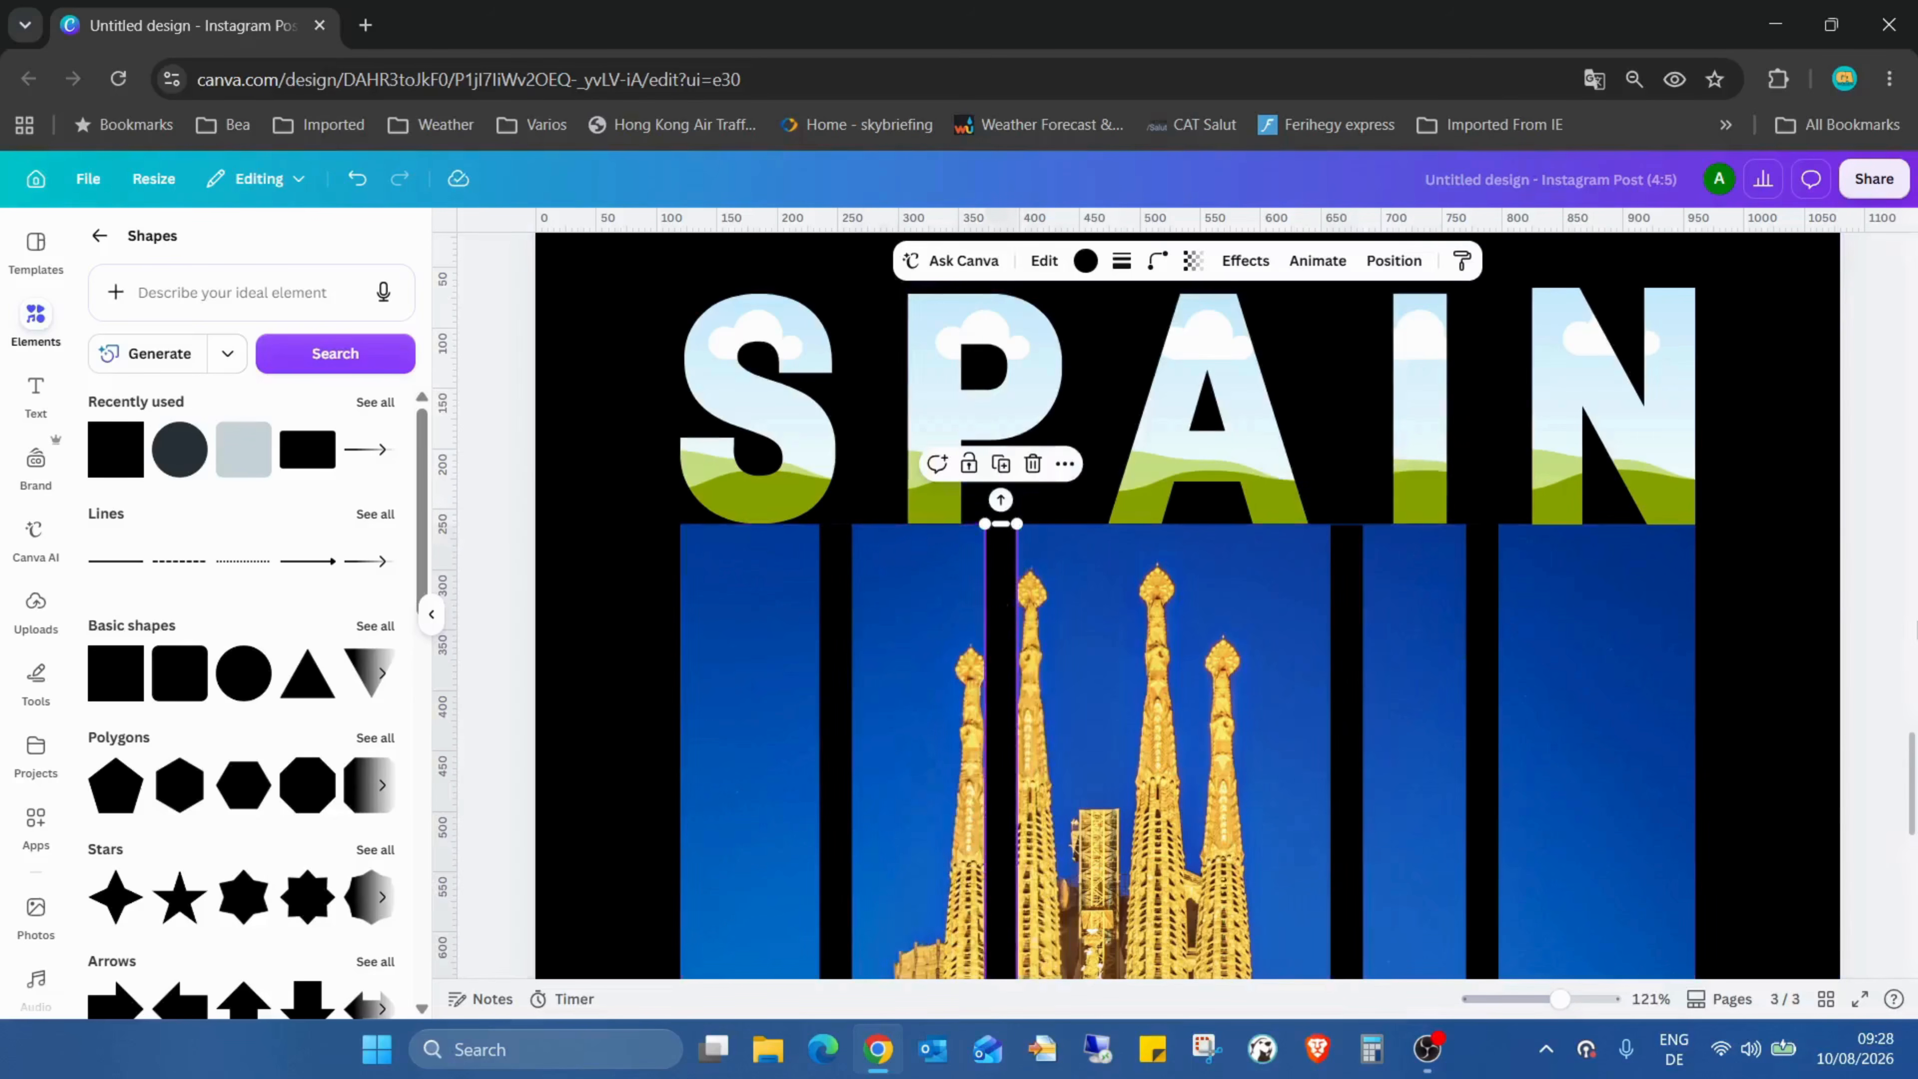
{"action": "left_click", "coordinate": [1827, 585]}
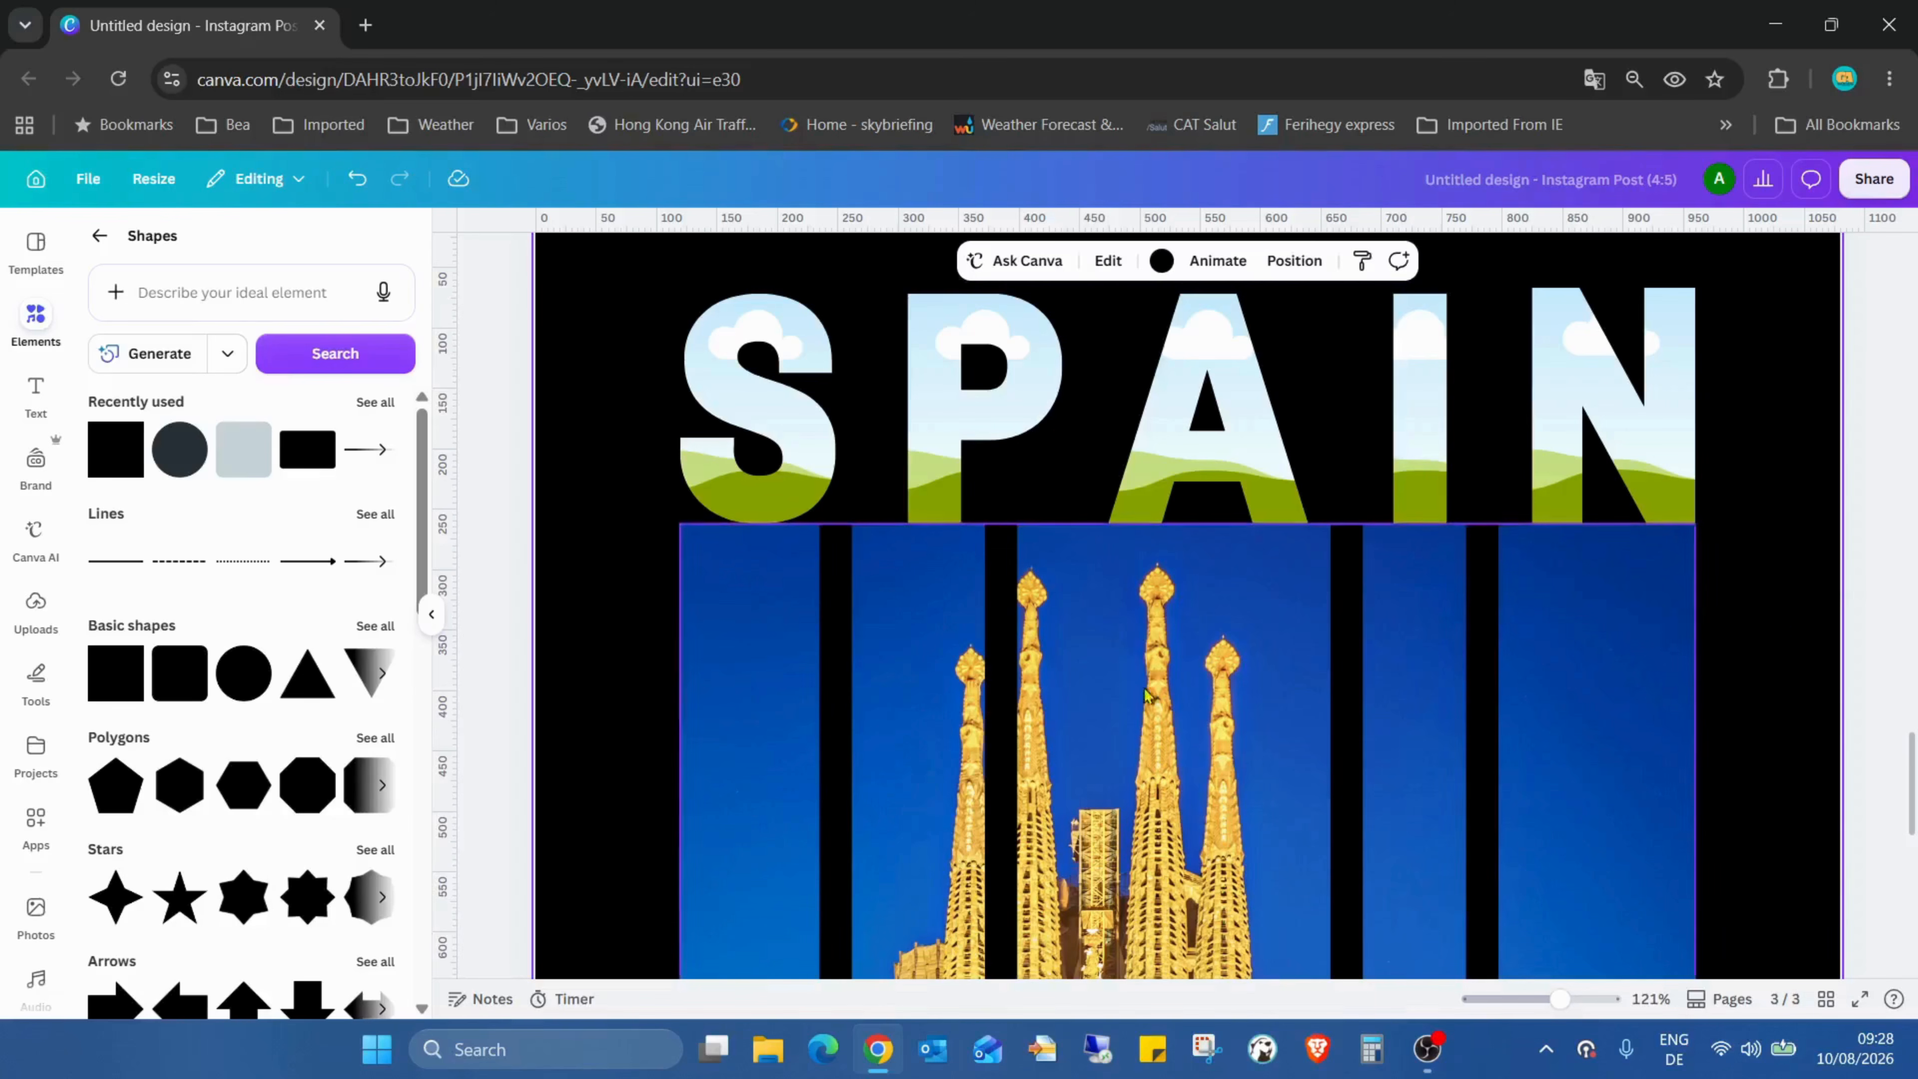
Insert a new square shape in the middle of the page, over the basilica photo
{"action": "left_click", "coordinate": [710, 735]}
{"action": "key", "text": "r"}
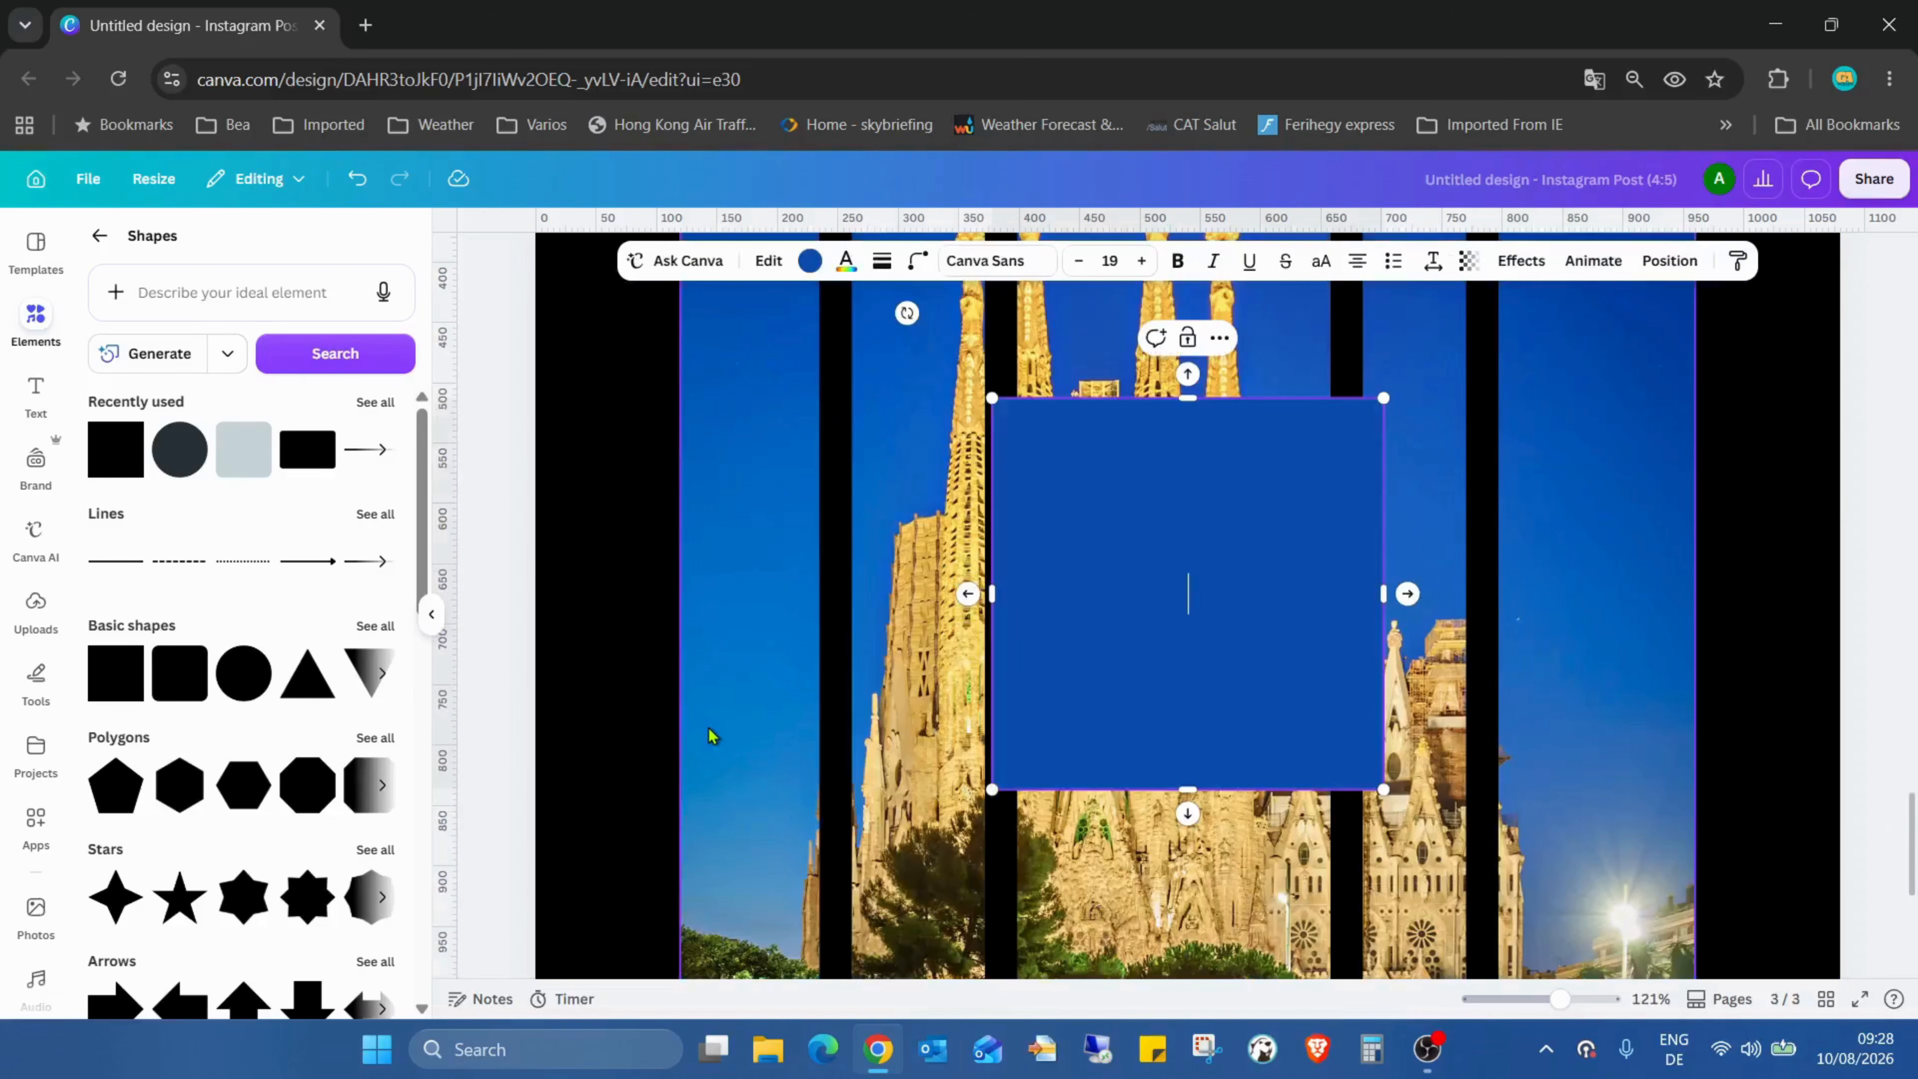
{"action": "scroll", "coordinate": [831, 786], "scroll_direction": "up", "scroll_amount": 2}
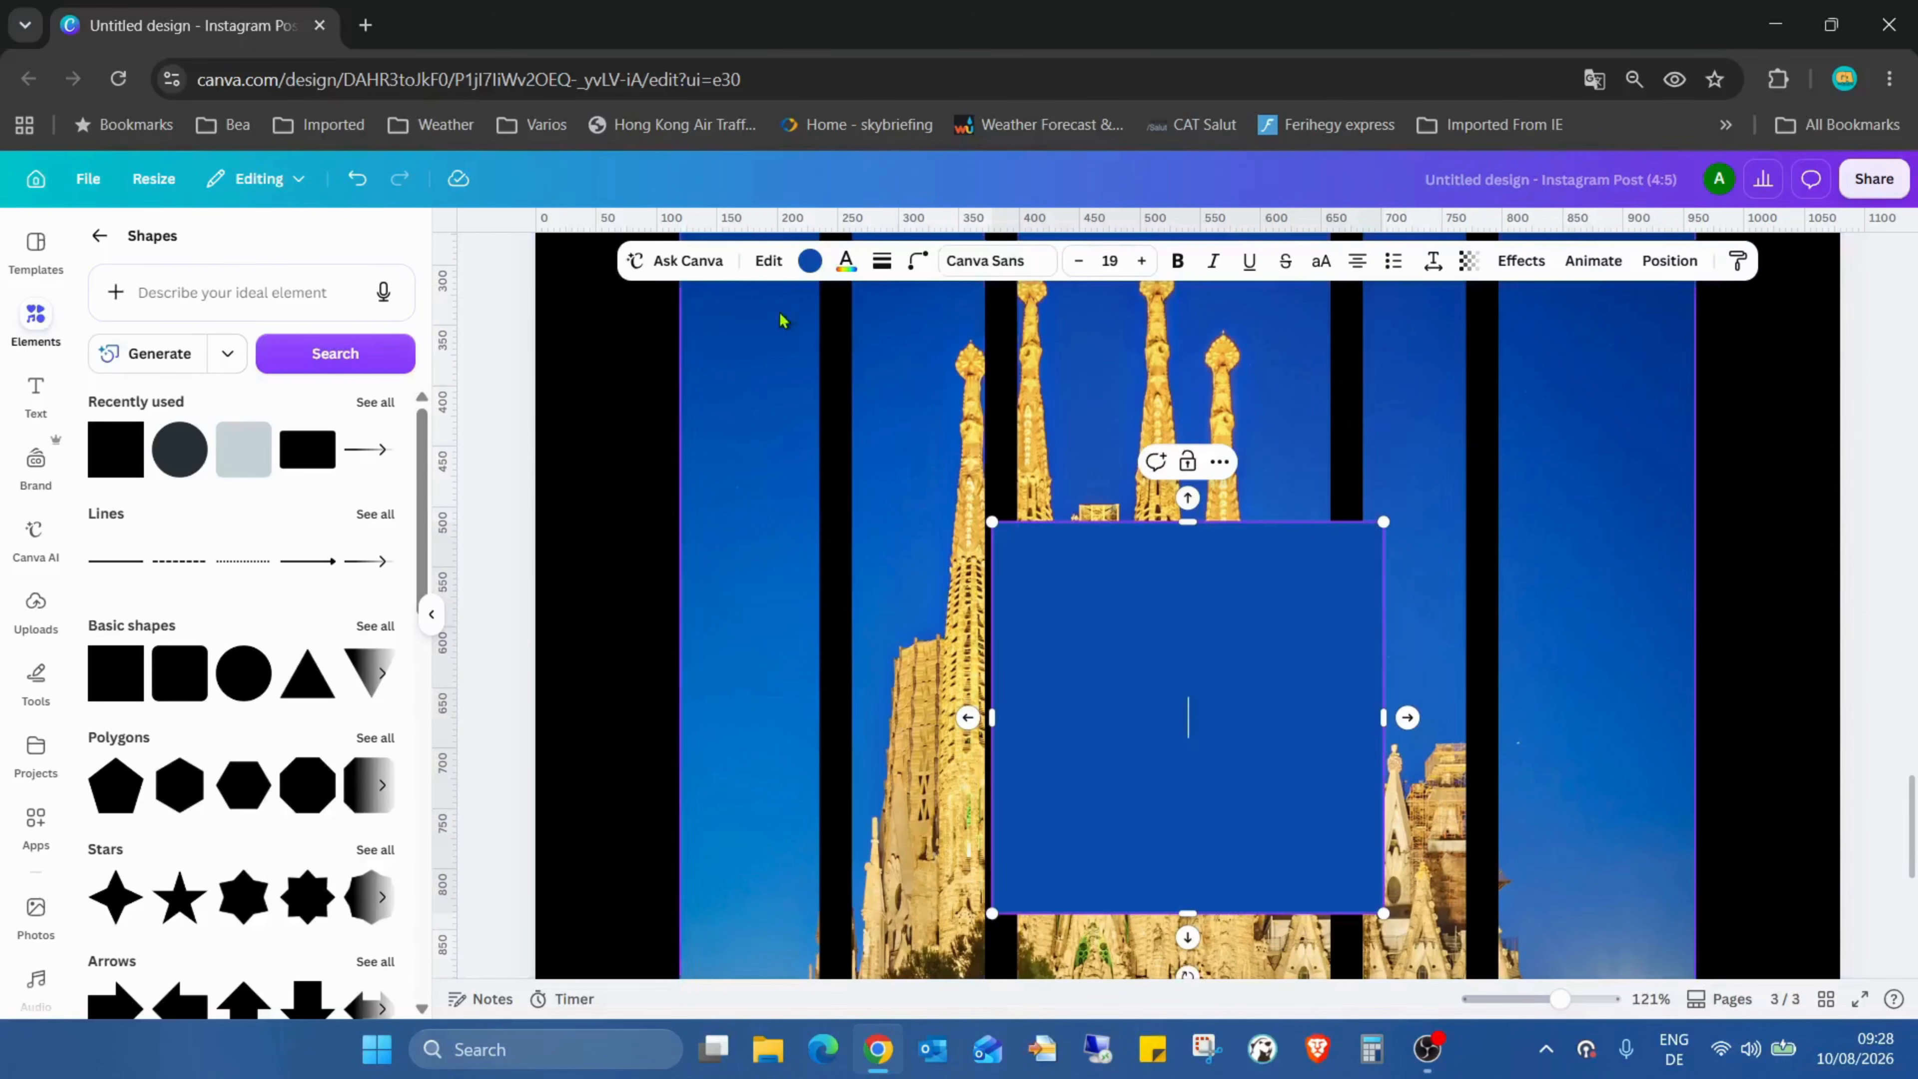
Fill the square with the dark red photo colour, and shrink it to a block starting at the rightmost strip's right edge
{"action": "left_click", "coordinate": [810, 260]}
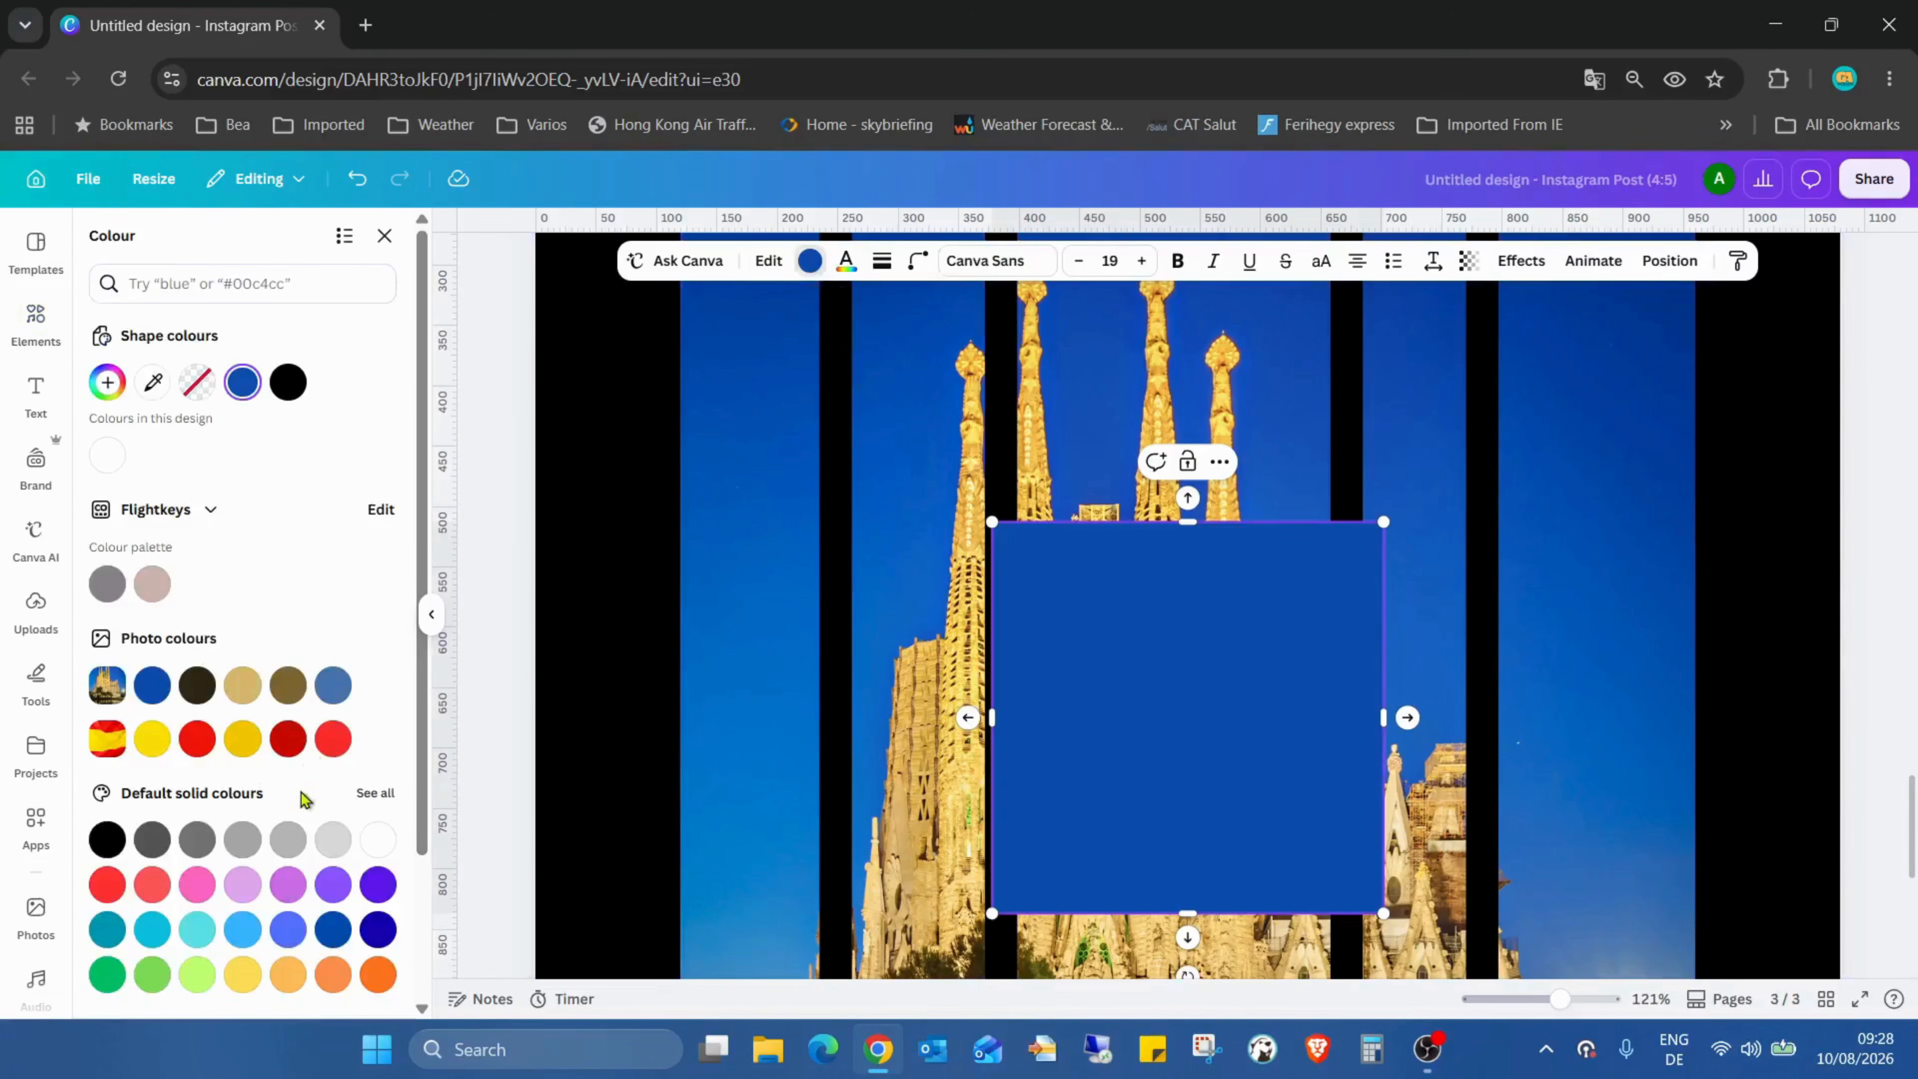
{"action": "left_click", "coordinate": [288, 738]}
{"action": "scroll", "coordinate": [1248, 862], "scroll_direction": "up", "scroll_amount": 2}
{"action": "left_click", "coordinate": [1248, 862]}
{"action": "left_click_drag", "start_coordinate": [1248, 862], "coordinate": [1507, 657]}
{"action": "left_click_drag", "start_coordinate": [1416, 816], "coordinate": [1416, 643]}
{"action": "left_click_drag", "start_coordinate": [1245, 520], "coordinate": [1591, 542]}
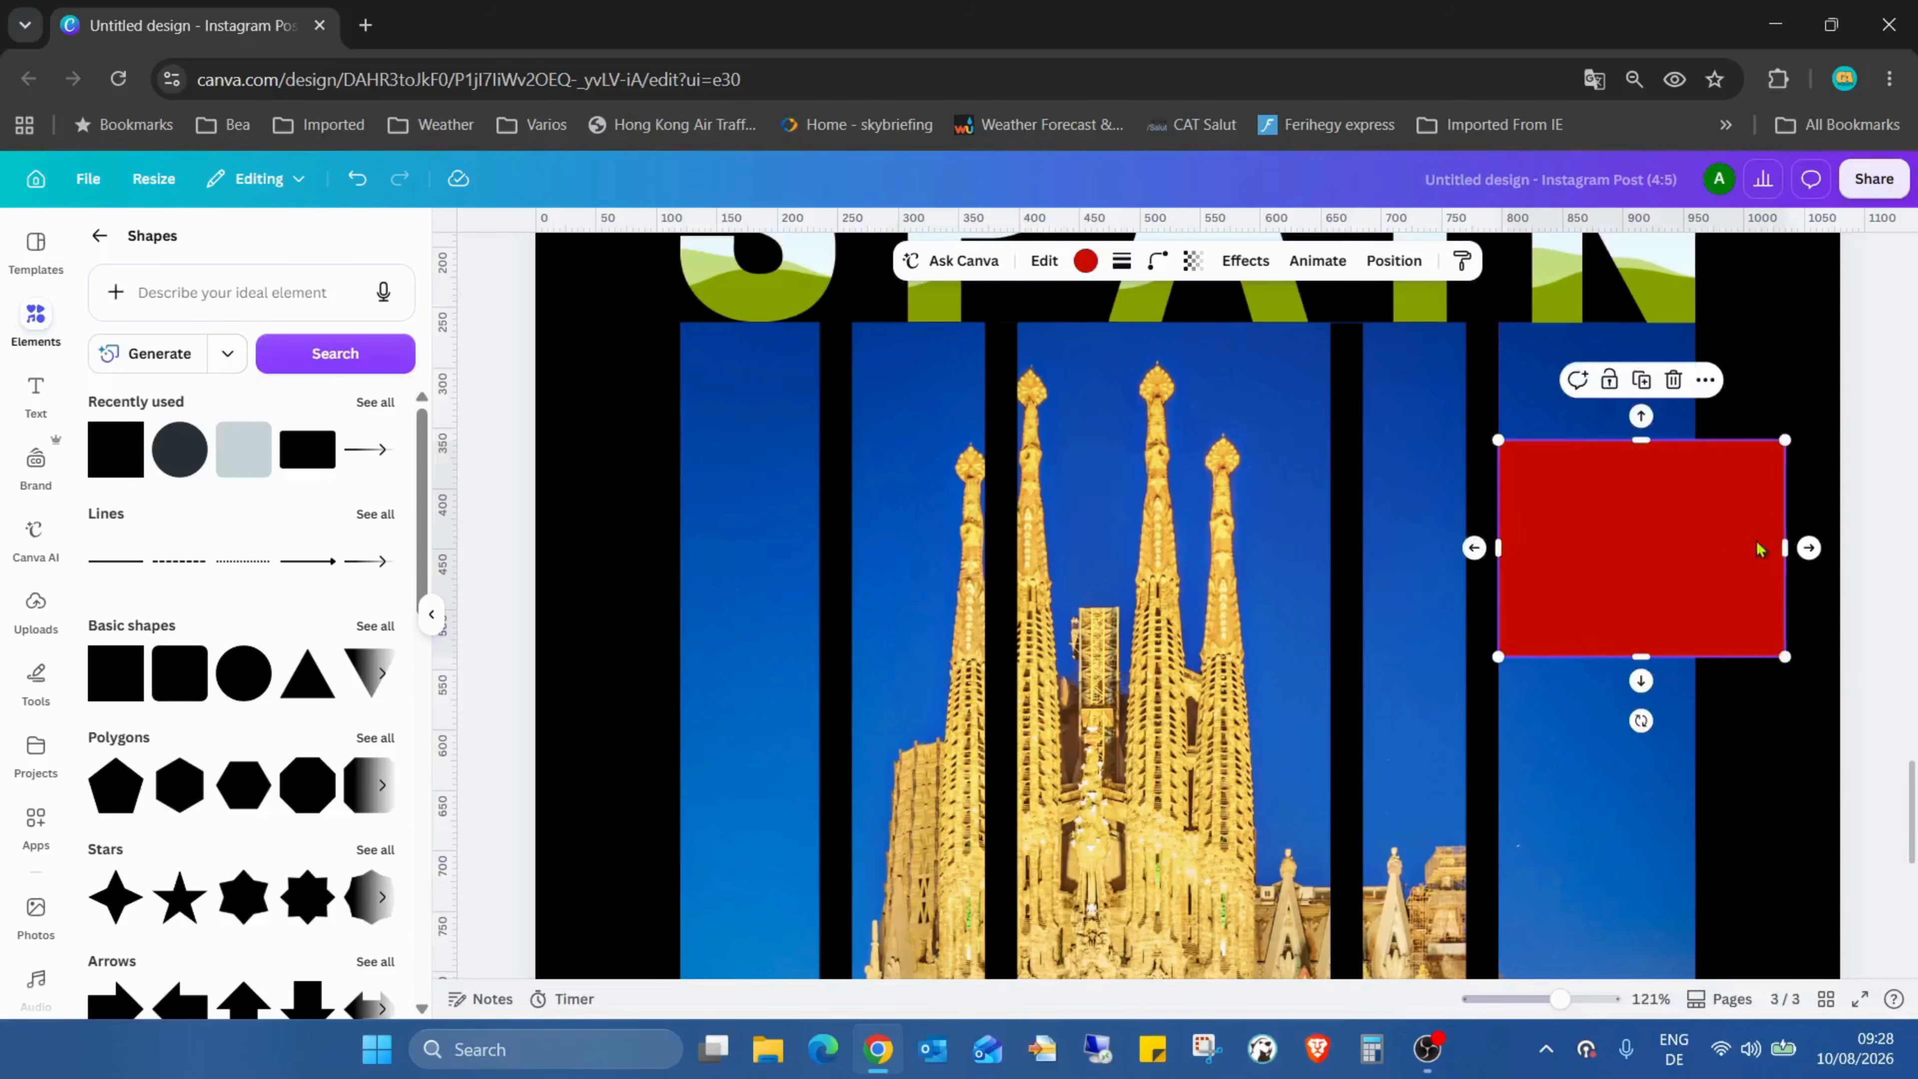
Trim the red block to the rightmost panel's width, and use it over the leftmost panel to position the first strip against its end
{"action": "left_click_drag", "start_coordinate": [1784, 530], "coordinate": [799, 517]}
{"action": "left_click", "coordinate": [1627, 783]}
{"action": "left_click_drag", "start_coordinate": [837, 361], "coordinate": [894, 356]}
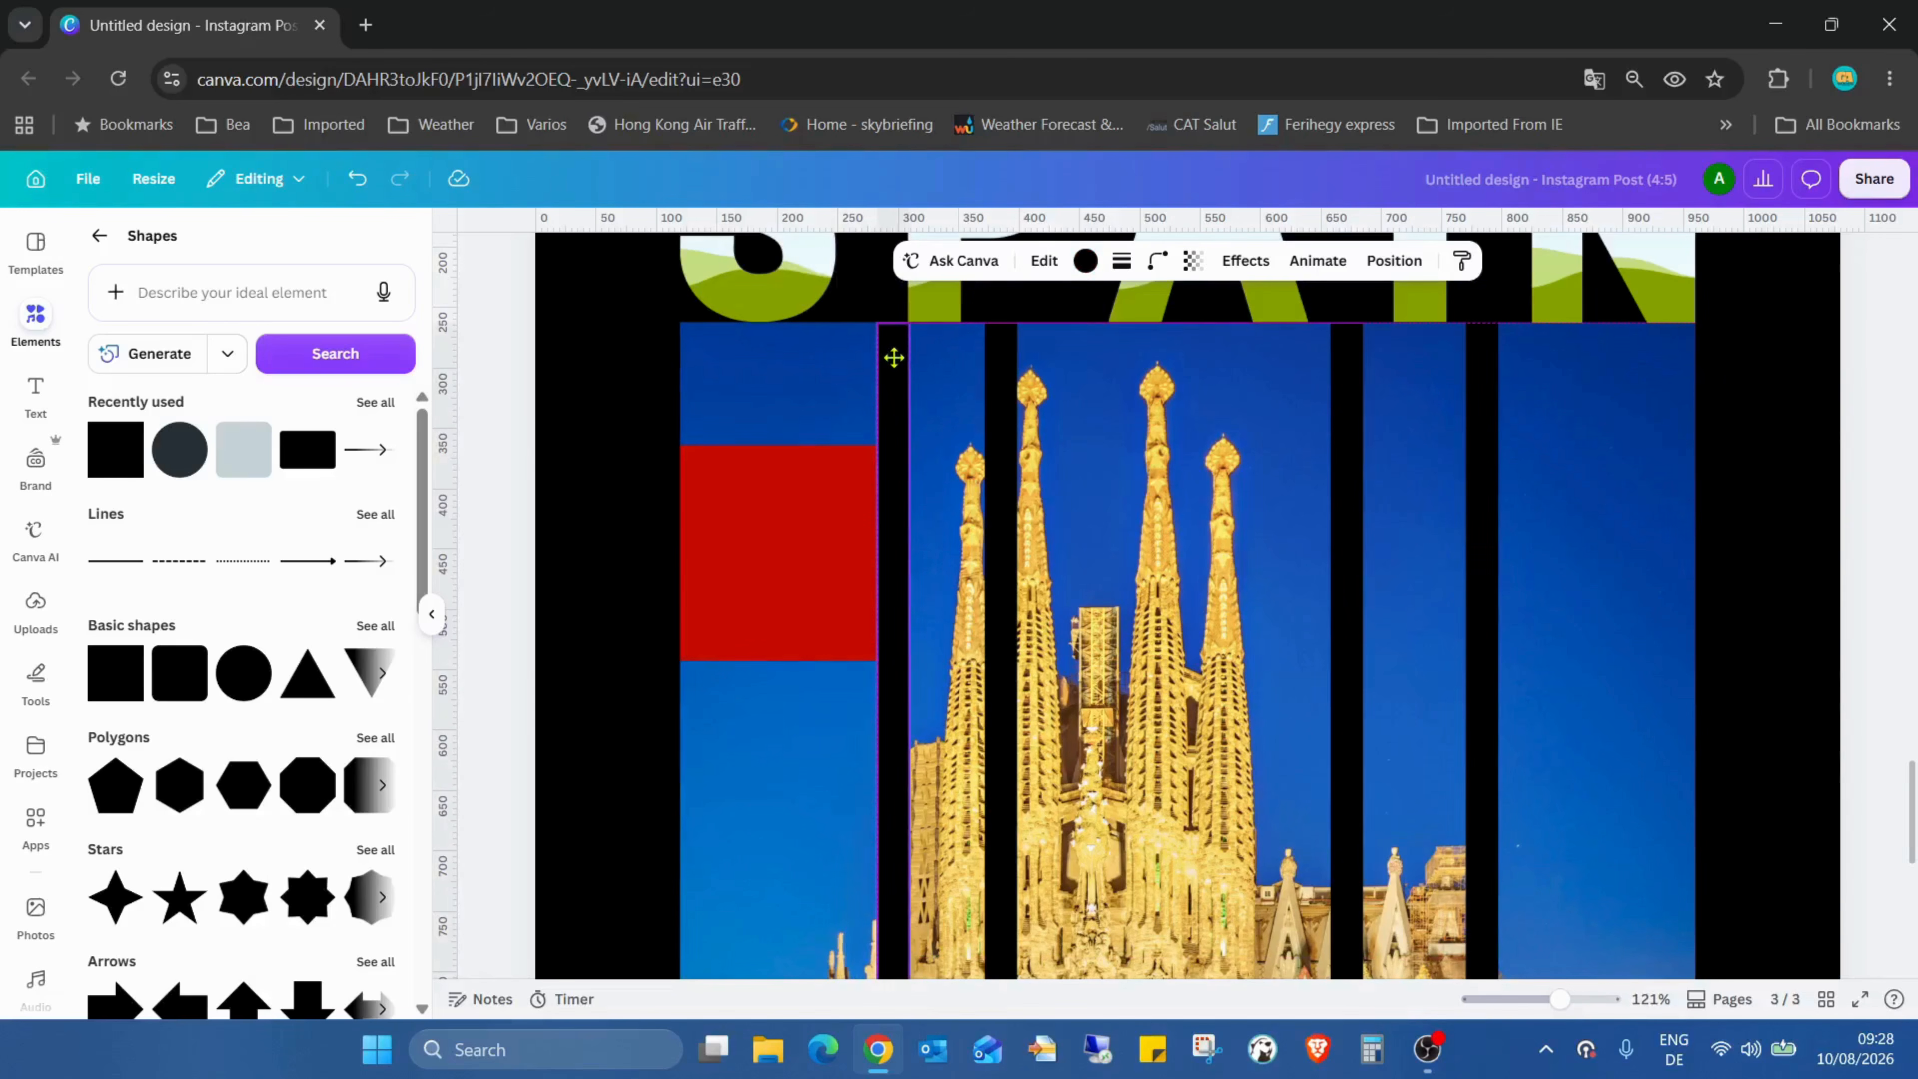
Shift the first strip left by one strip width, and narrow the red block to that panel before placing it at the photo's right edge
{"action": "left_click_drag", "start_coordinate": [894, 357], "coordinate": [856, 357]}
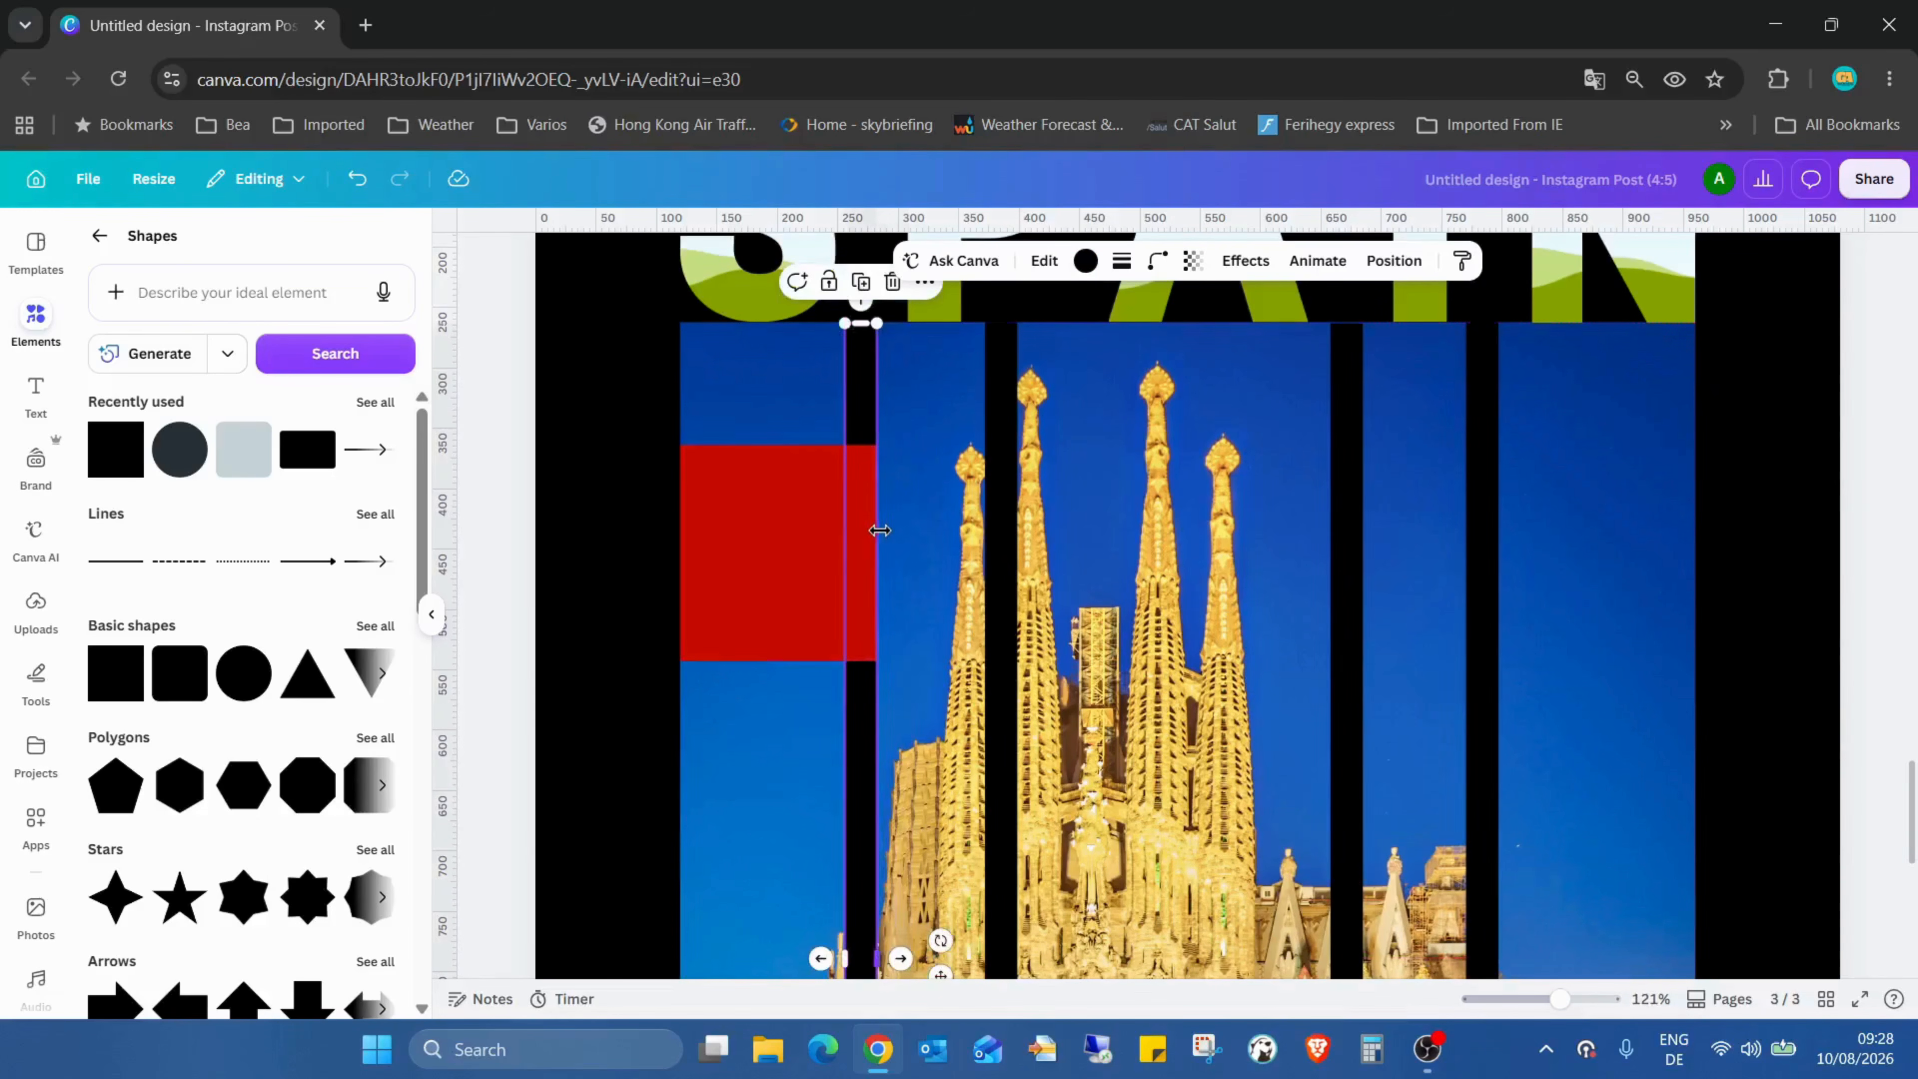
{"action": "left_click_drag", "start_coordinate": [876, 530], "coordinate": [766, 515]}
{"action": "left_click", "coordinate": [351, 178]}
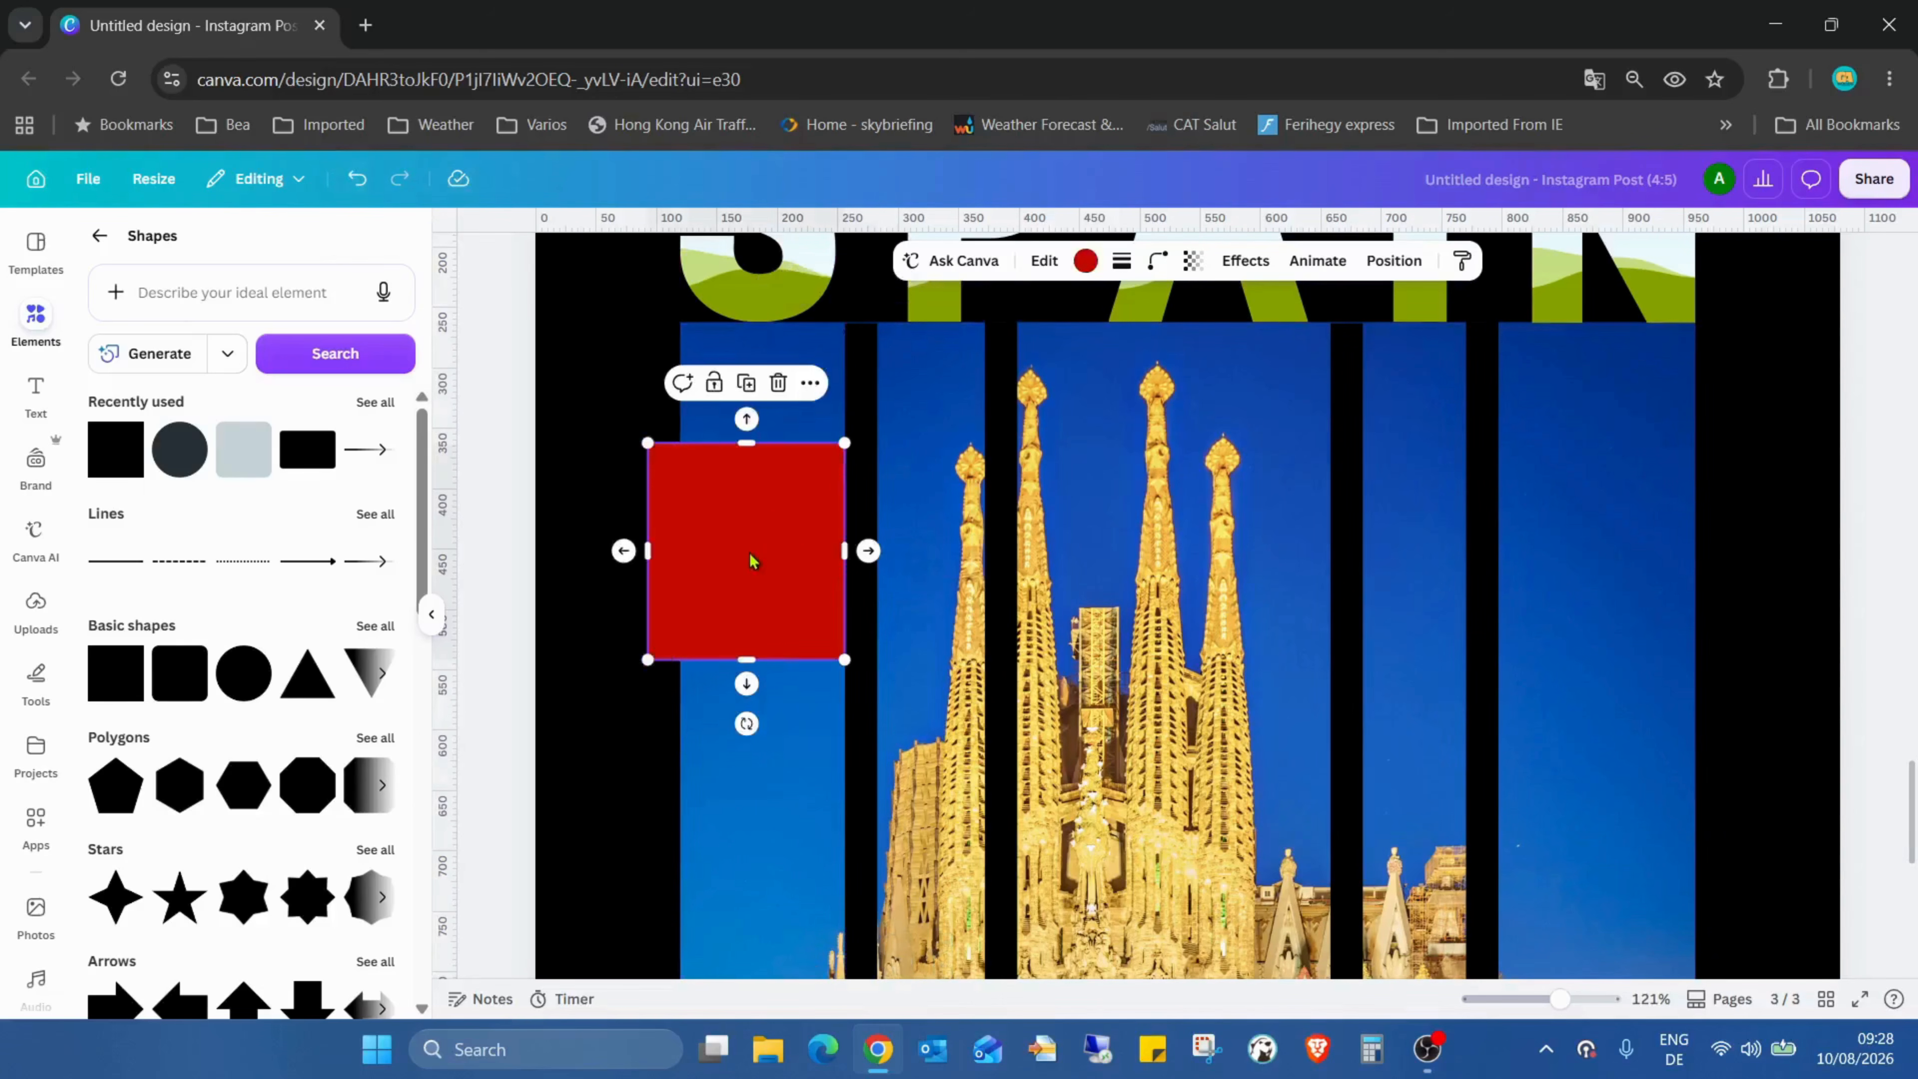
{"action": "left_click_drag", "start_coordinate": [649, 546], "coordinate": [1608, 547]}
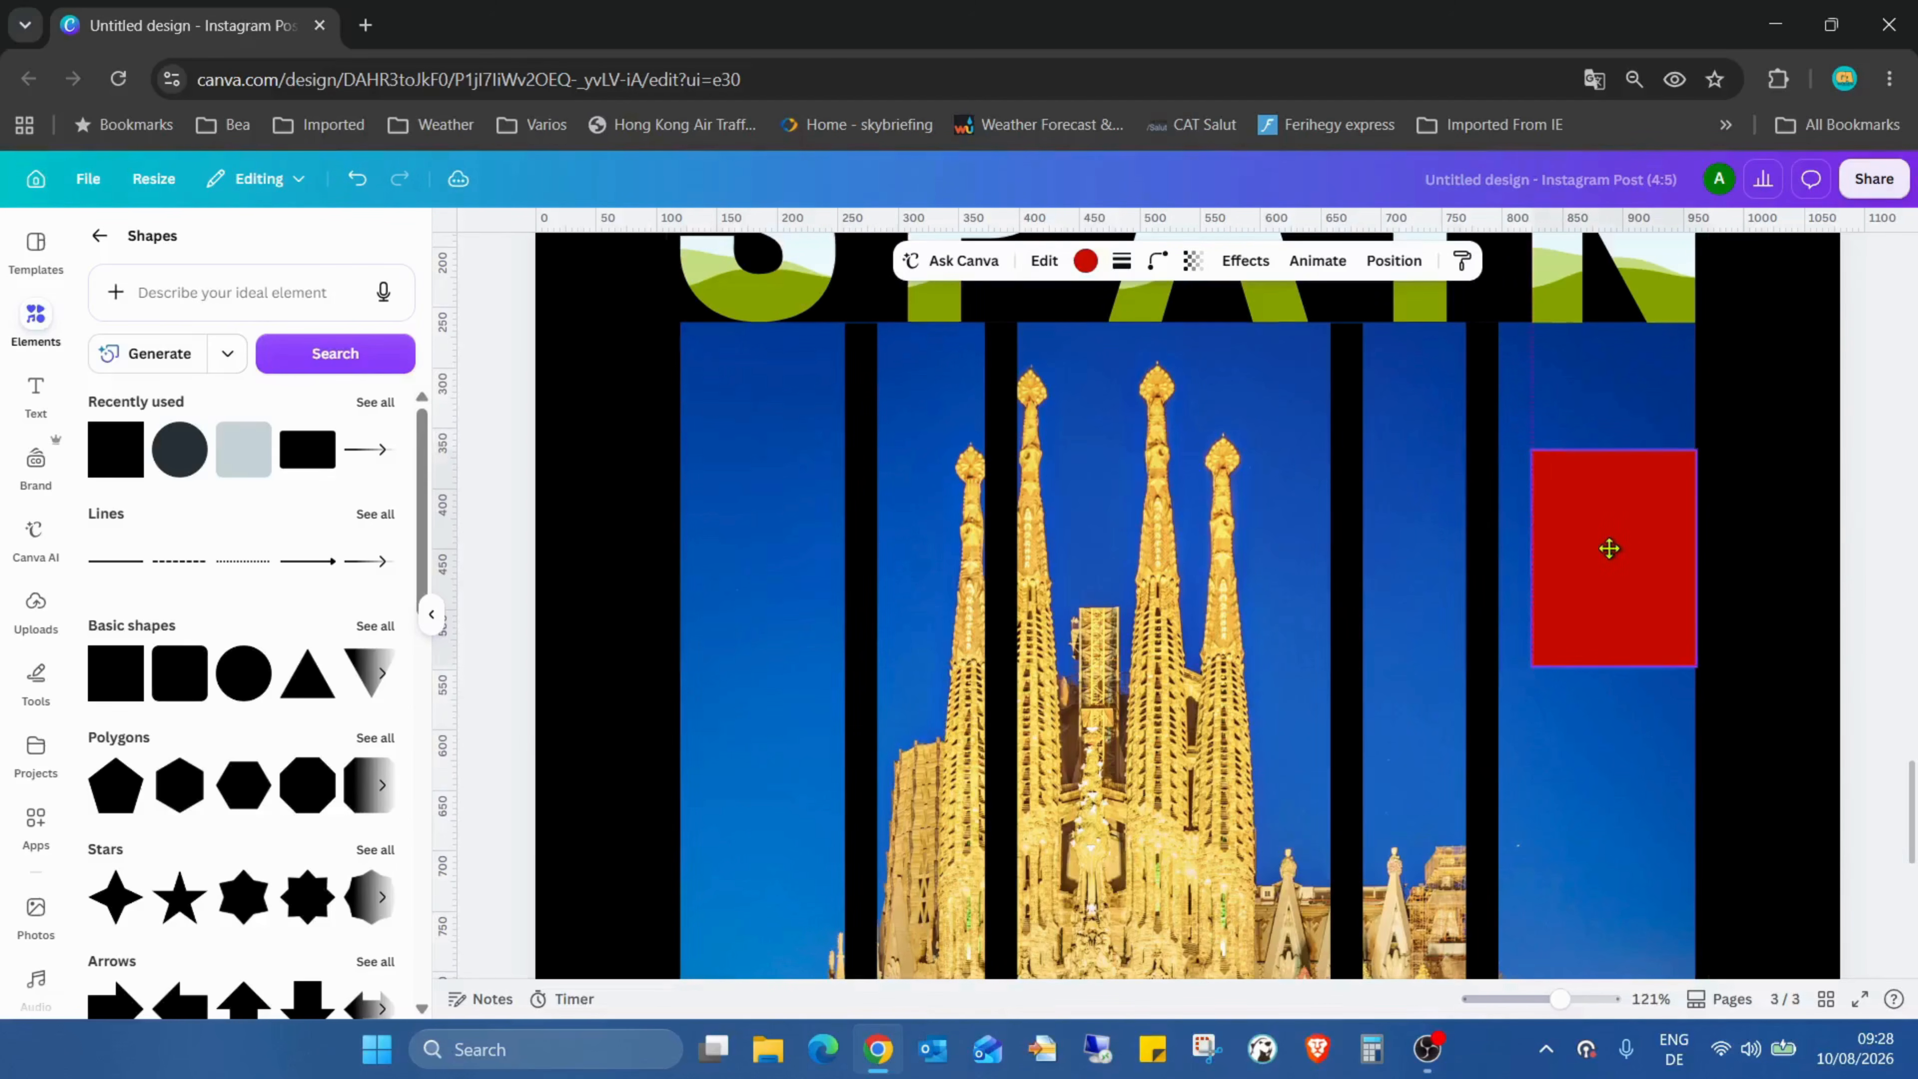
Shift the rightmost strip slightly right and widen the red block to 148 so it meets that strip's edge
{"action": "mouse_move", "coordinate": [1485, 537]}
{"action": "left_mouse_down"}
{"action": "mouse_move", "coordinate": [1520, 526]}
{"action": "mouse_move", "coordinate": [1517, 554]}
{"action": "left_mouse_up"}
{"action": "left_click", "coordinate": [1539, 552]}
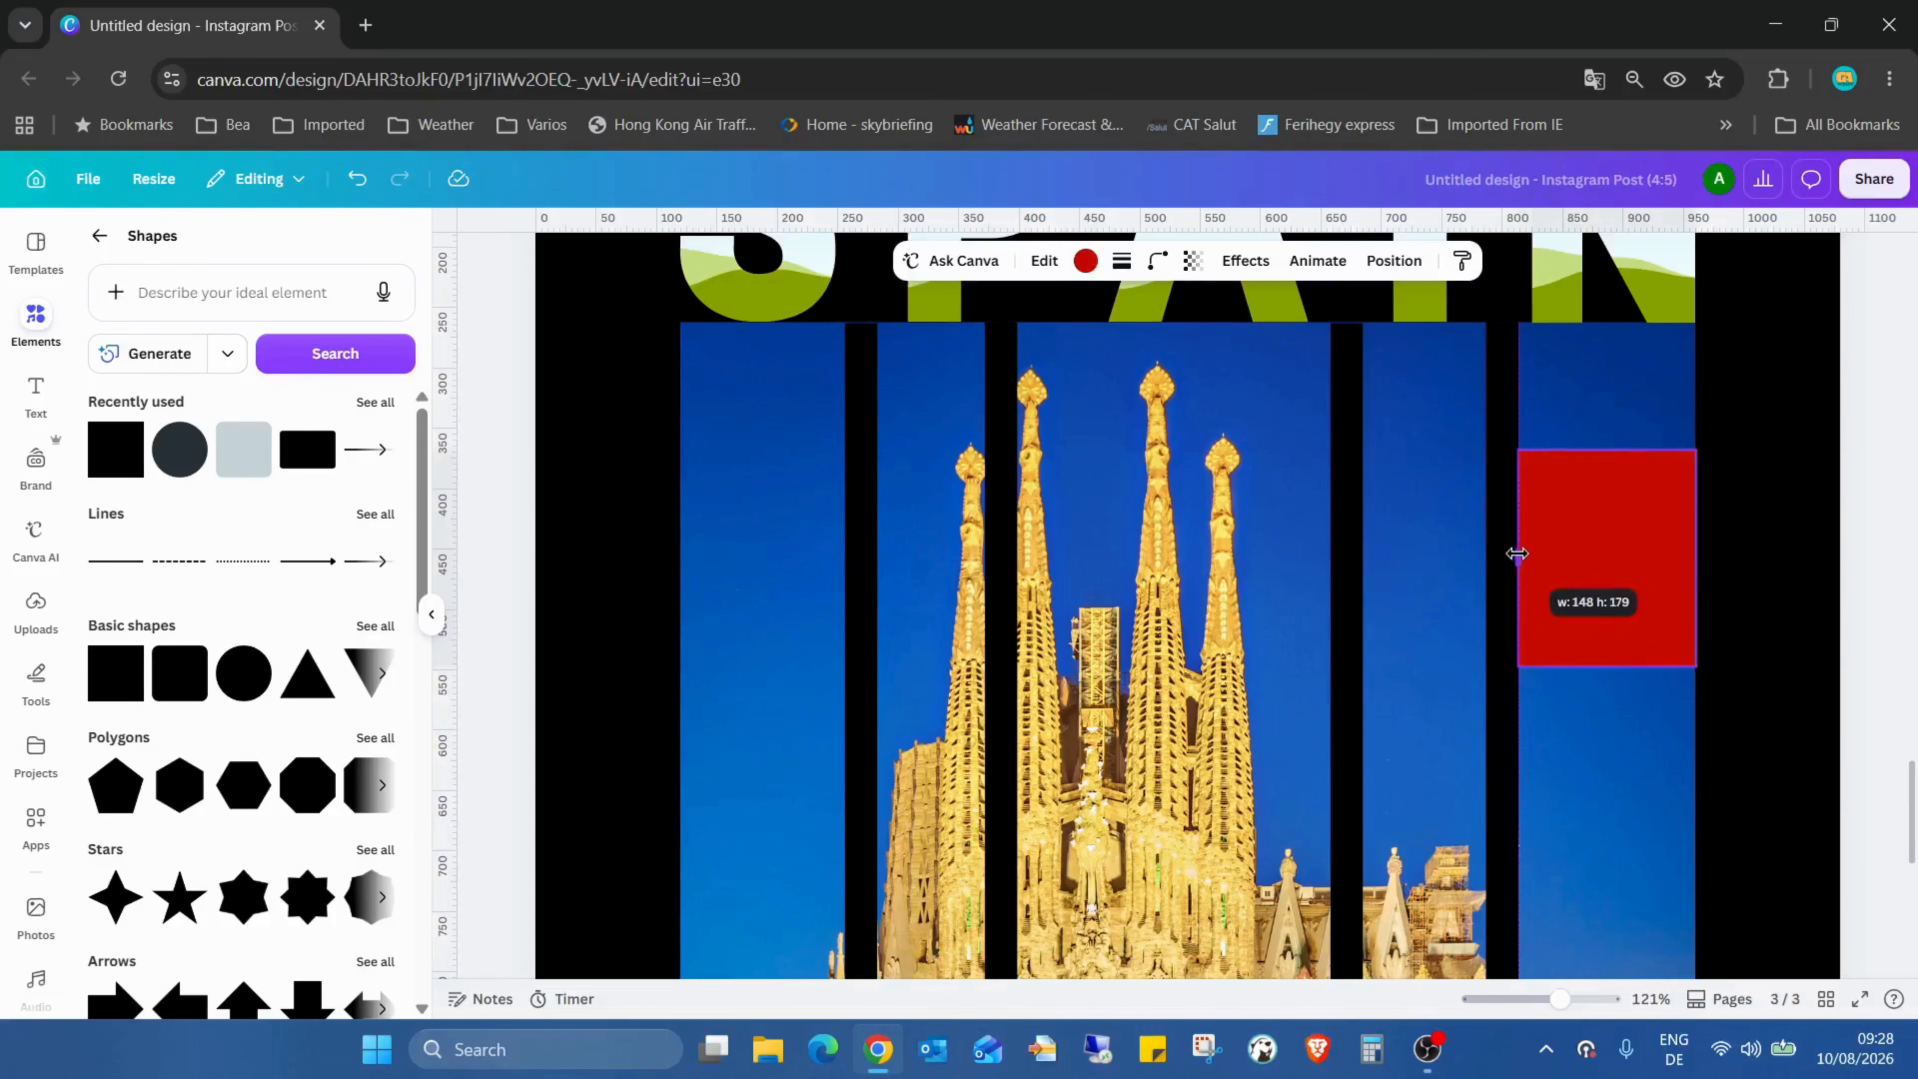
{"action": "left_click", "coordinate": [1571, 560]}
{"action": "left_click", "coordinate": [1844, 643]}
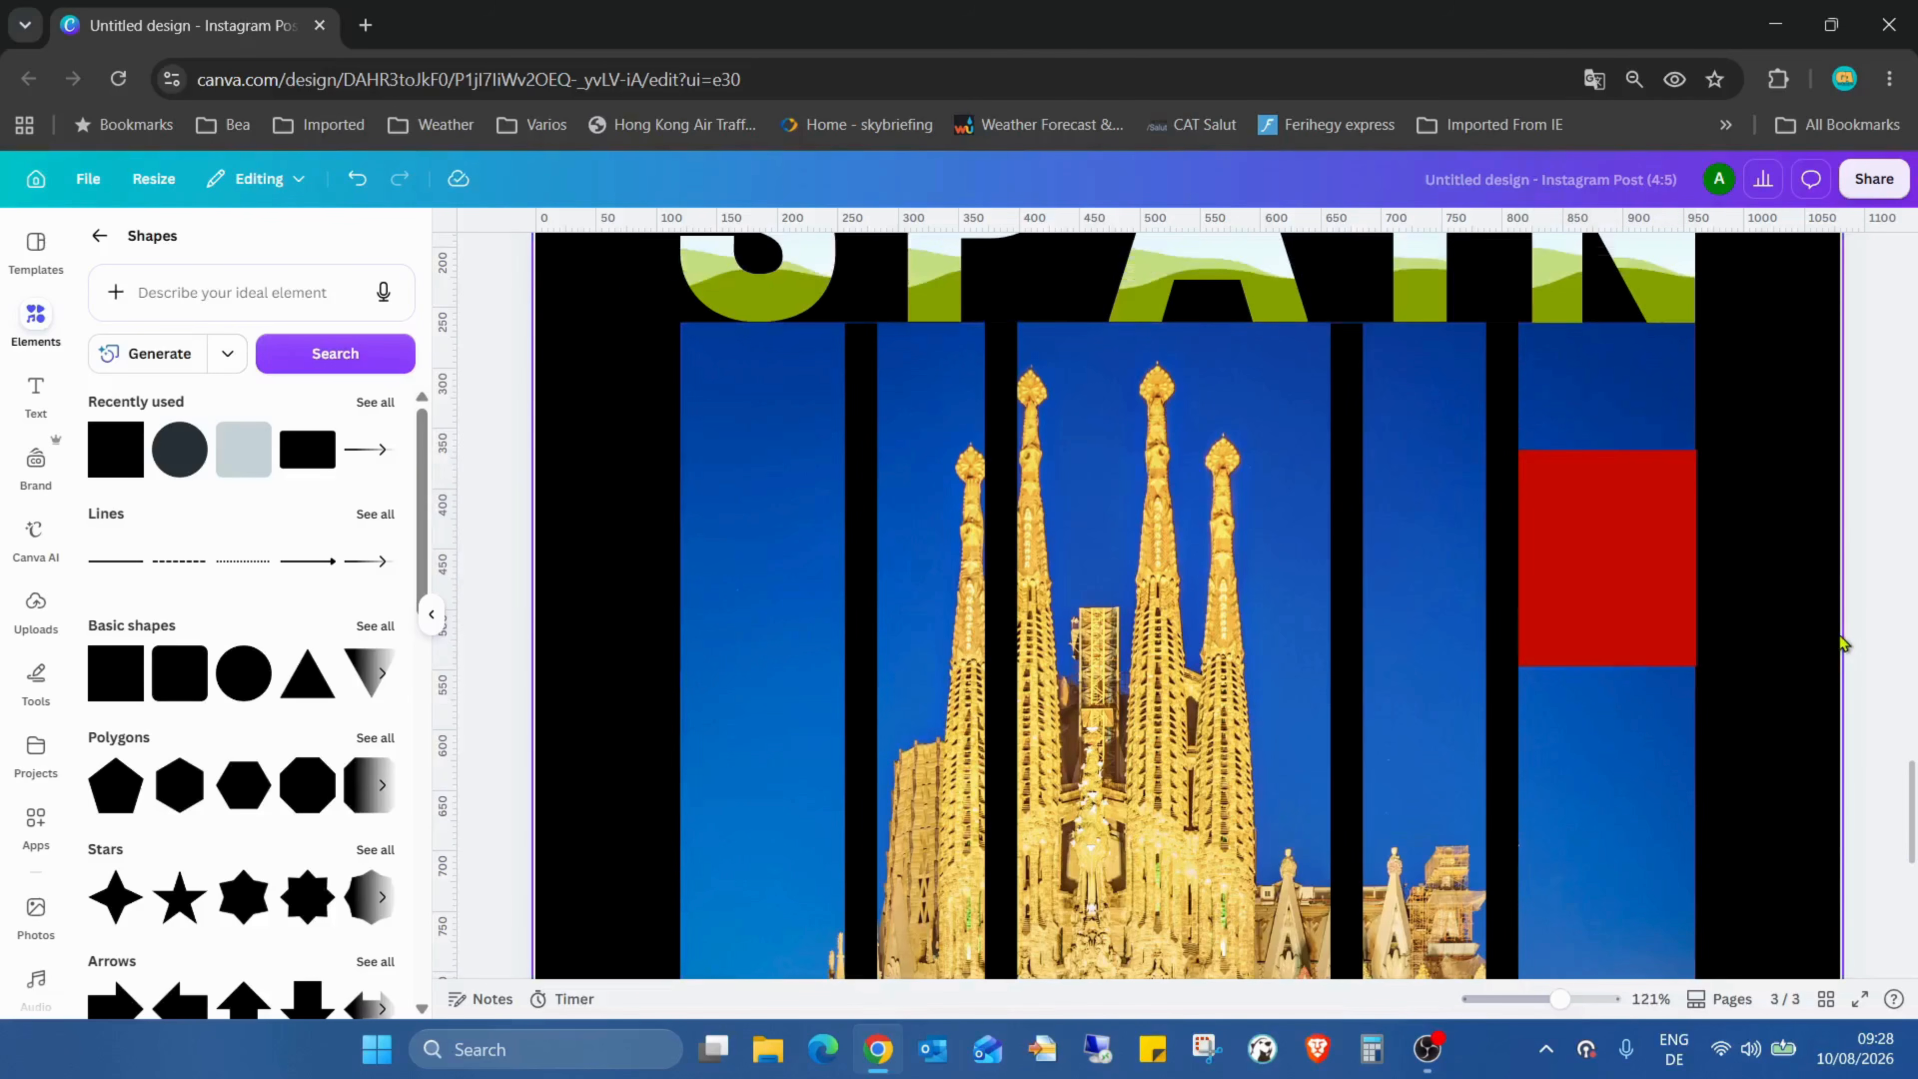
Move the red block over the leftmost panel and shift the first strip flush against its right edge
{"action": "left_click_drag", "start_coordinate": [1581, 578], "coordinate": [742, 578]}
{"action": "left_click", "coordinate": [854, 348]}
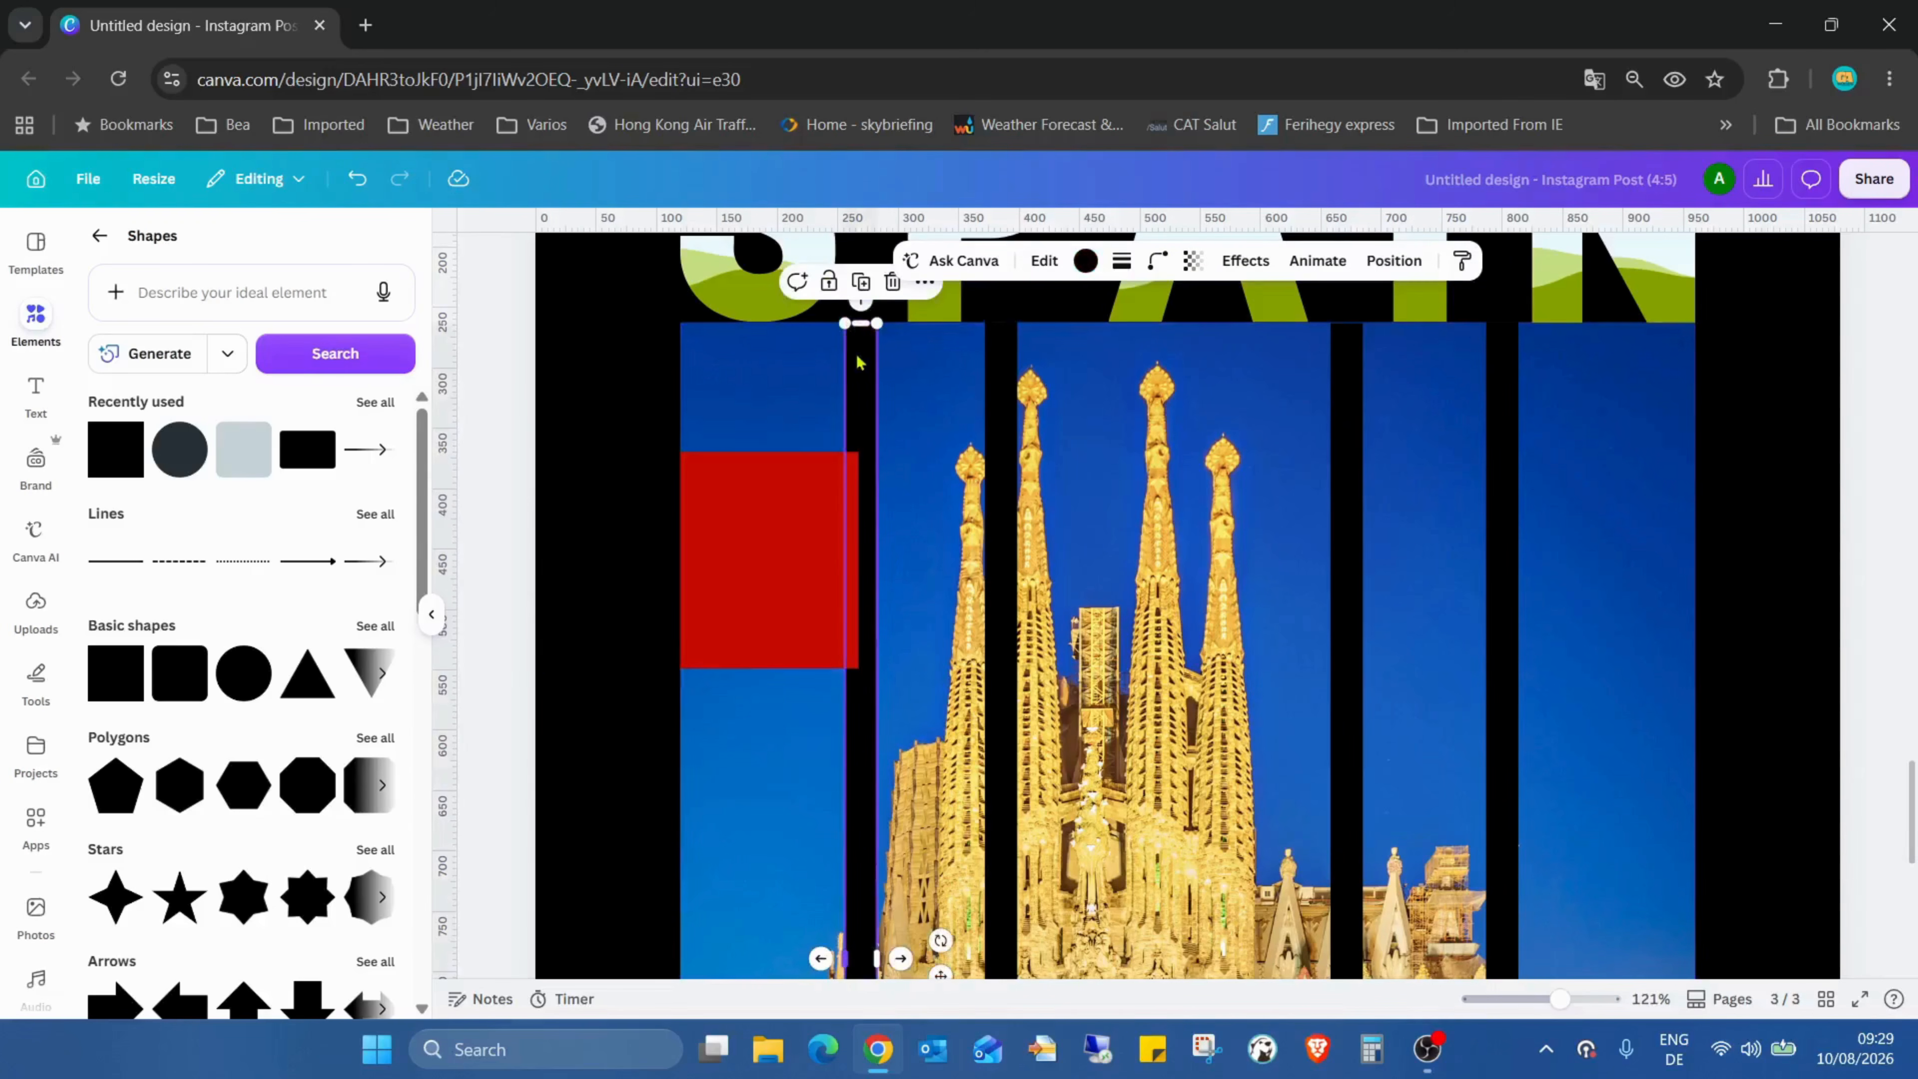
{"action": "left_click_drag", "start_coordinate": [861, 365], "coordinate": [873, 355]}
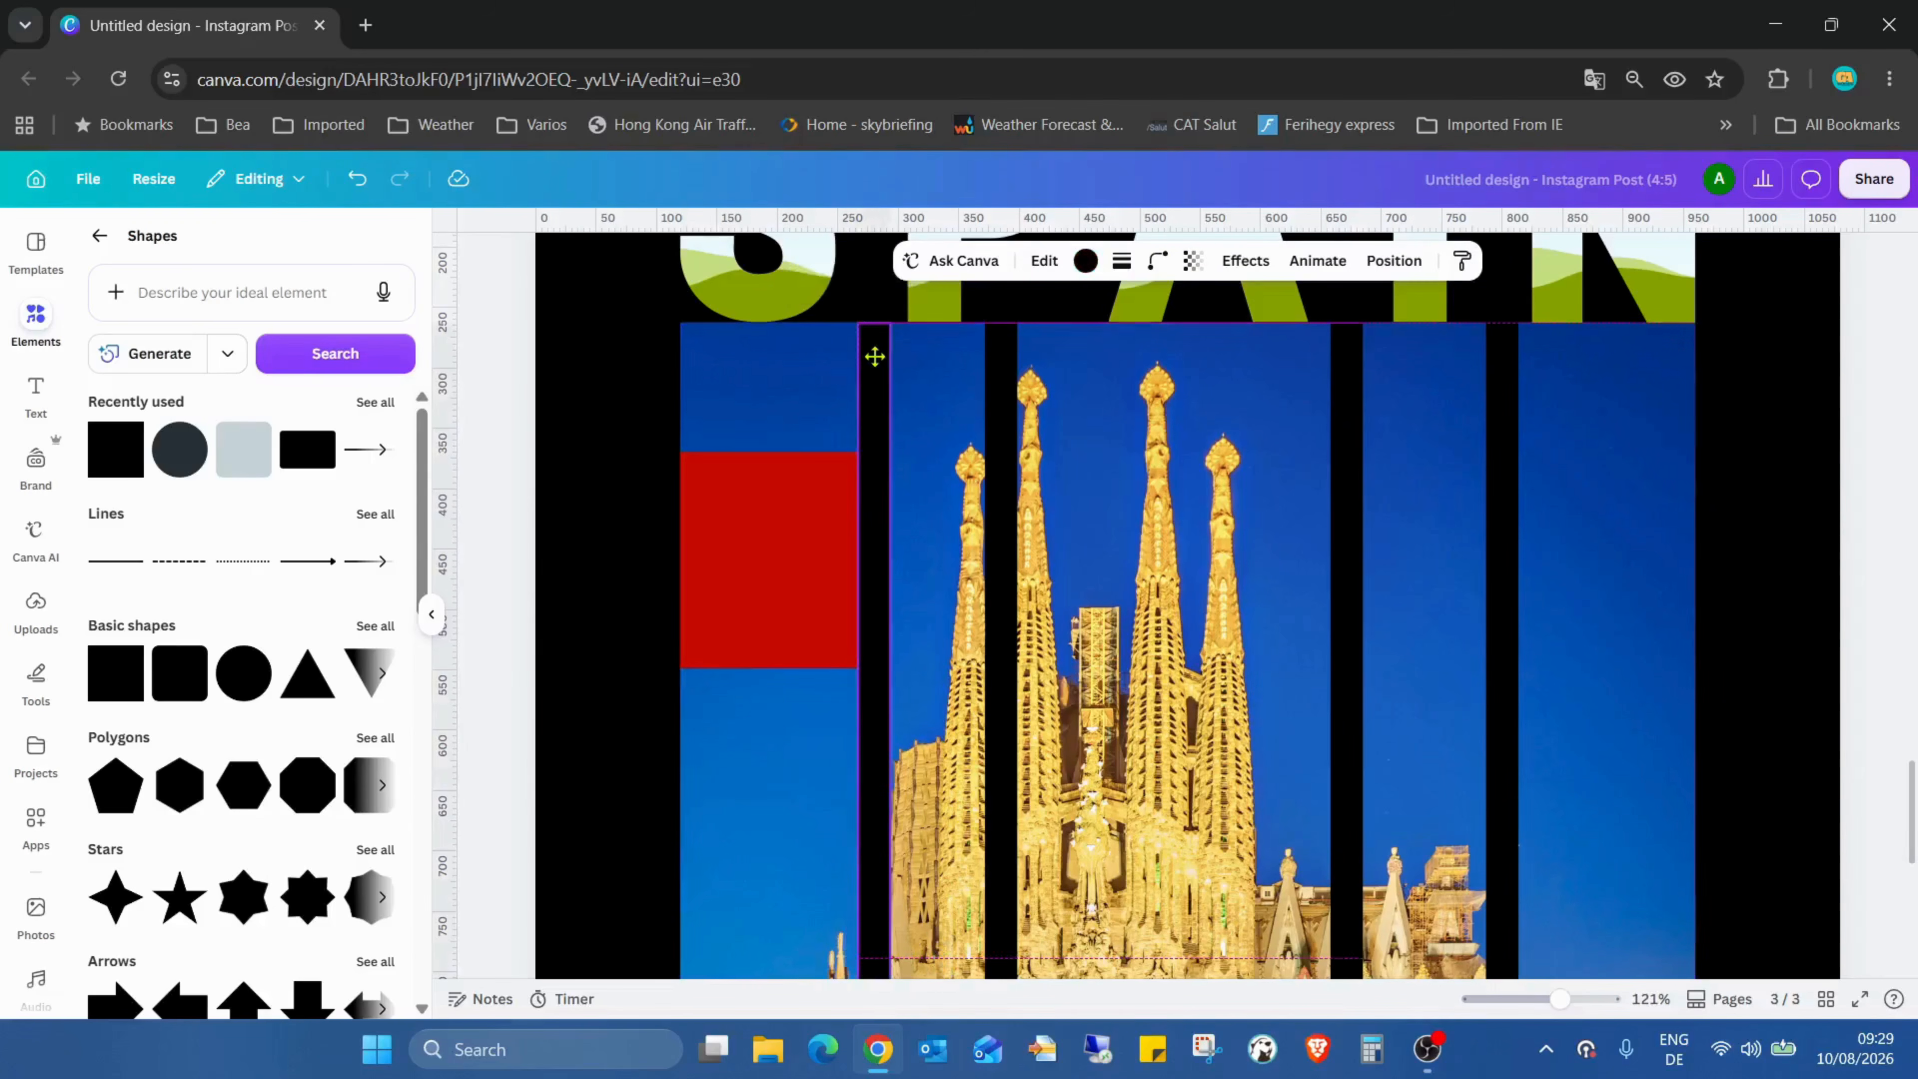
{"action": "left_click", "coordinate": [1691, 627]}
Fit the red block beside the first strip, over the second panel, and shift the second strip flush against its right edge
{"action": "left_click", "coordinate": [800, 587]}
{"action": "left_click_drag", "start_coordinate": [799, 587], "coordinate": [961, 563]}
{"action": "left_click", "coordinate": [1670, 565]}
{"action": "left_click_drag", "start_coordinate": [1008, 363], "coordinate": [1037, 355]}
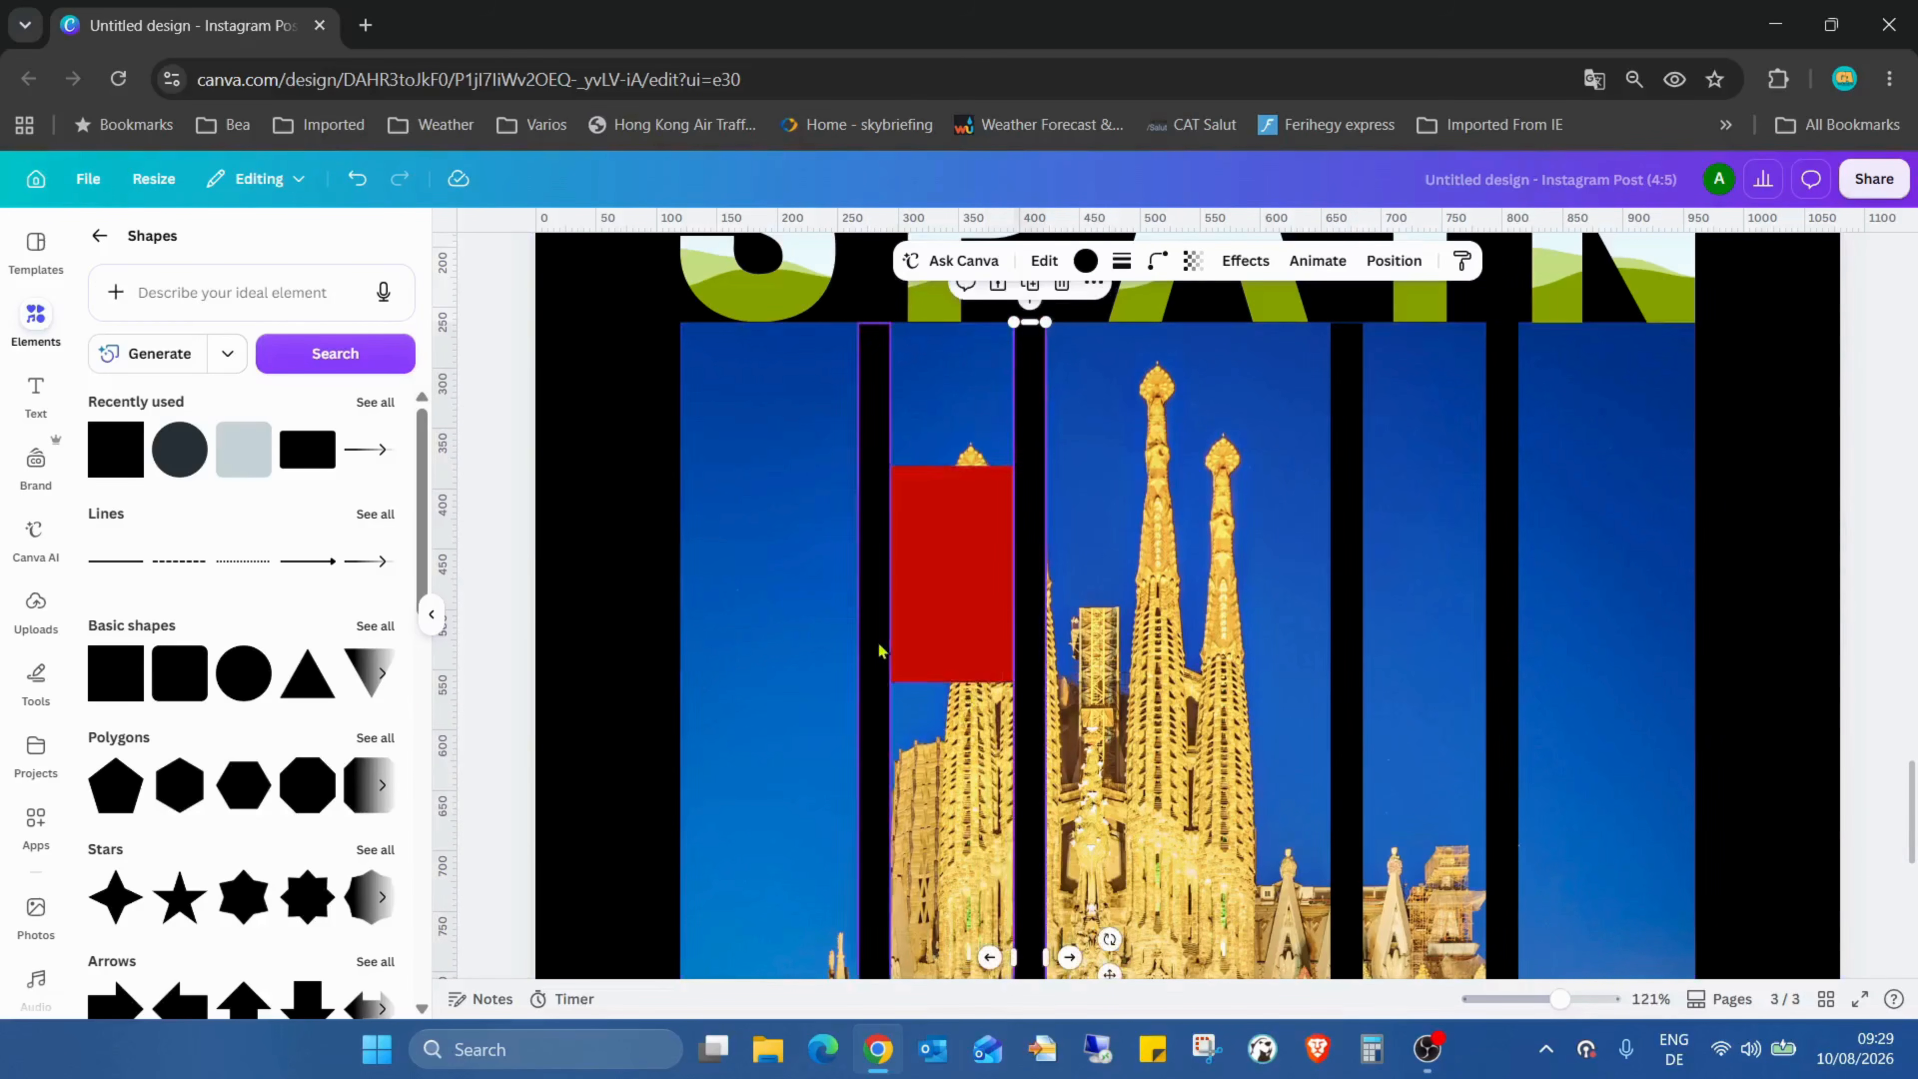
Delete the red measuring block and duplicate page 3
{"action": "left_click", "coordinate": [993, 594]}
{"action": "key", "text": "Delete"}
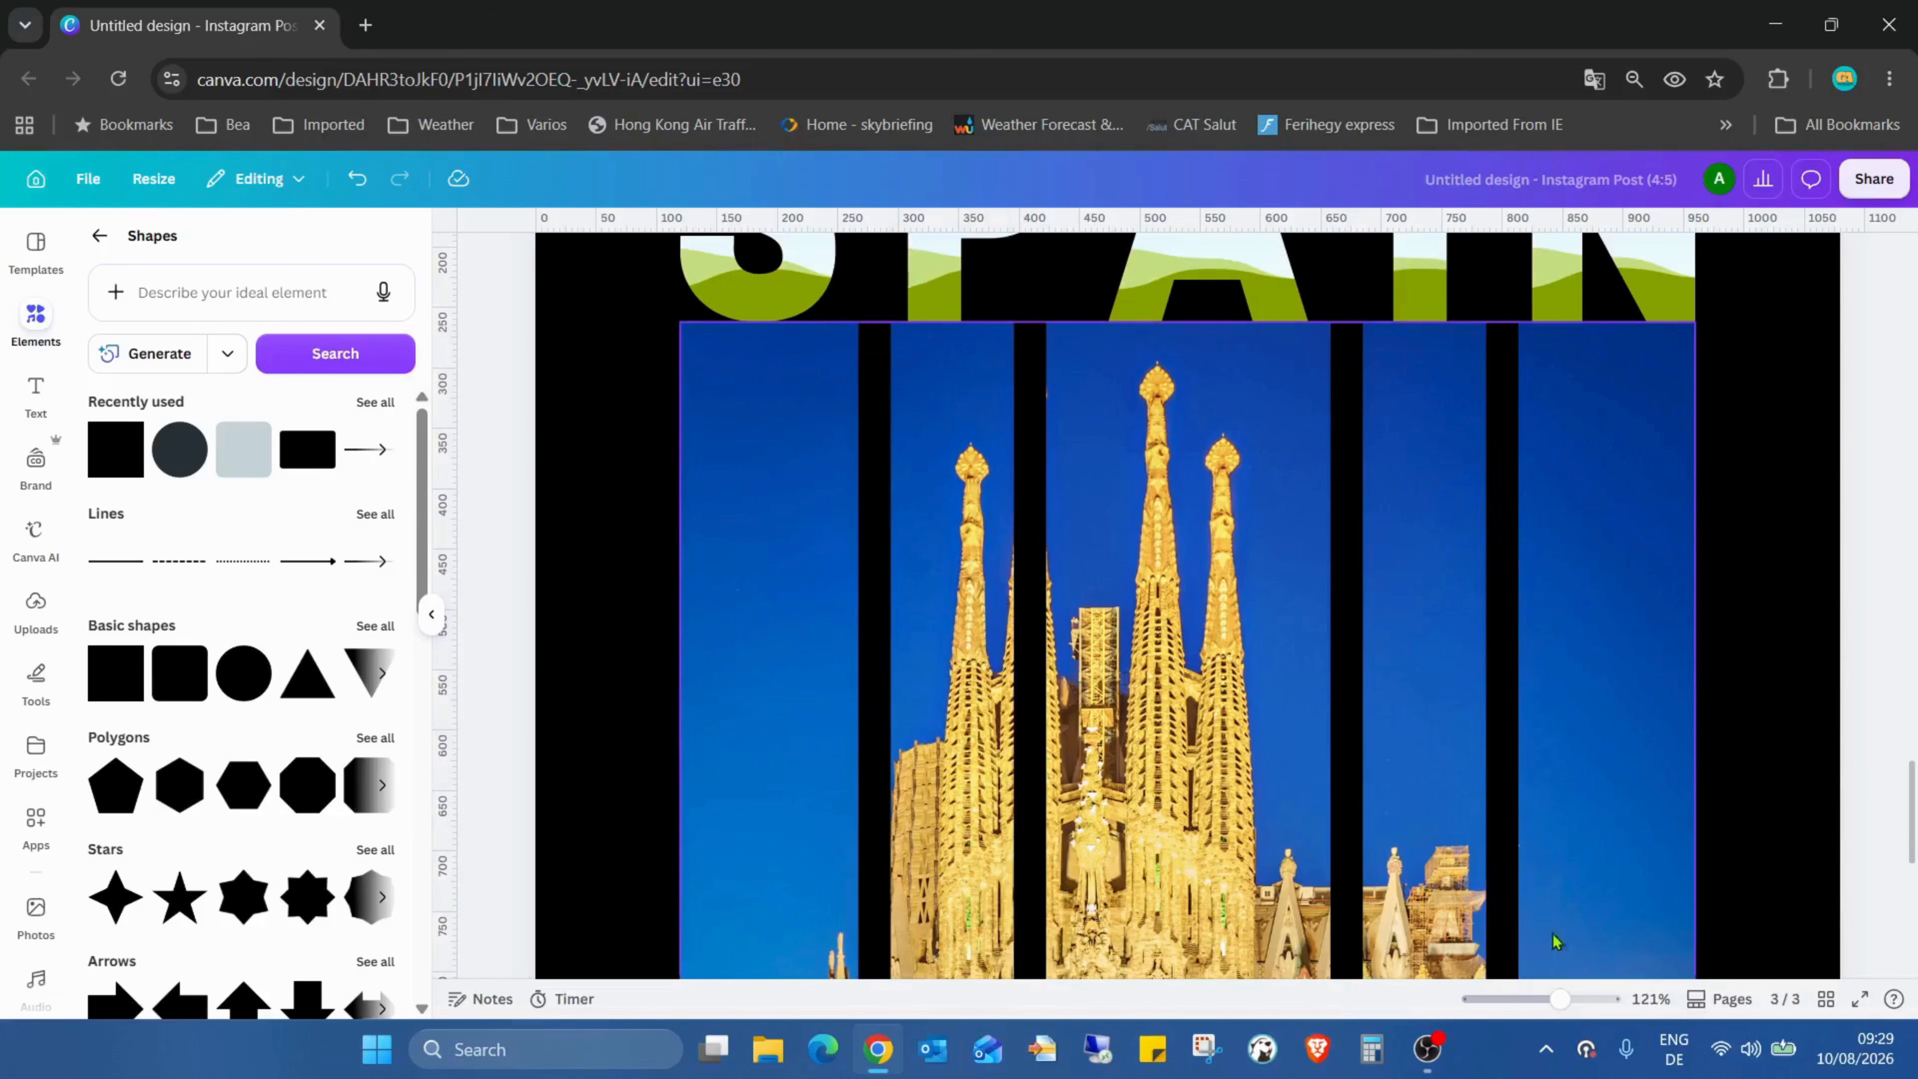
{"action": "left_click_drag", "start_coordinate": [1557, 998], "coordinate": [1531, 998]}
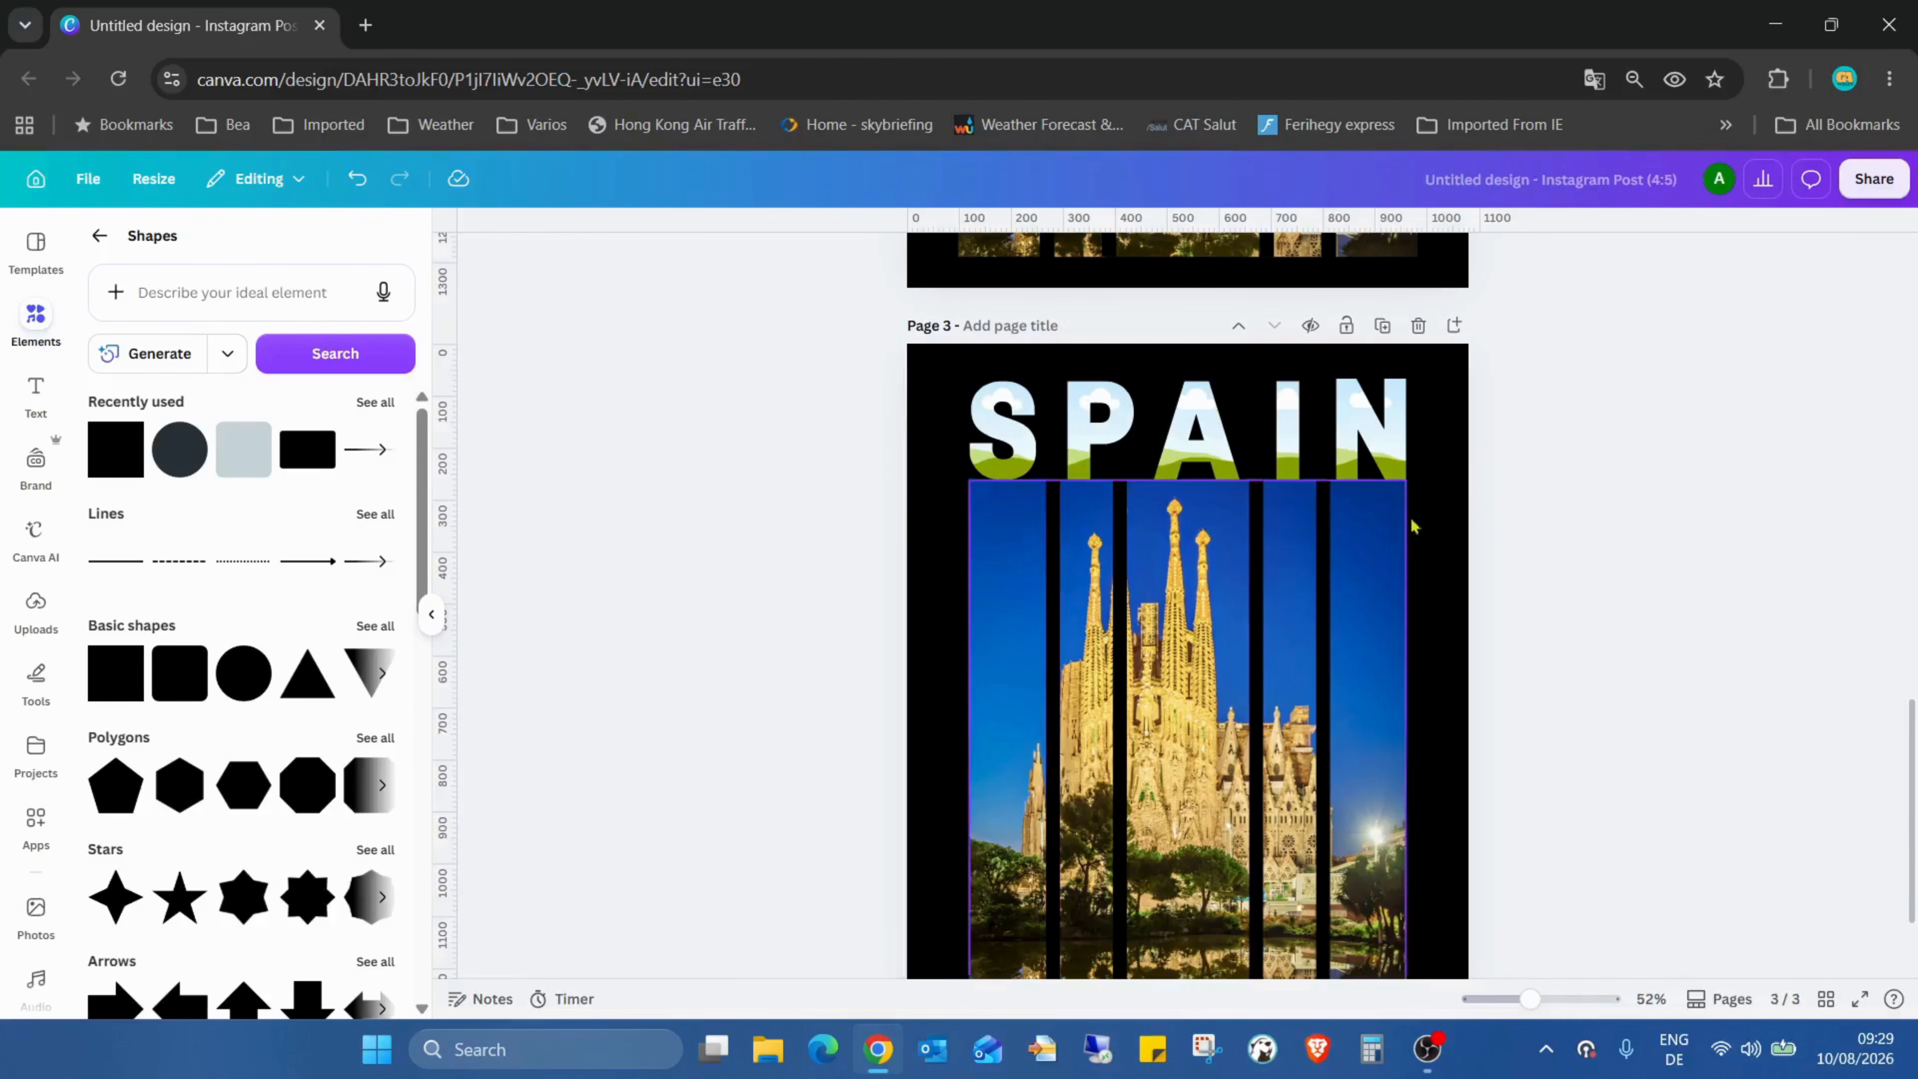
{"action": "left_click", "coordinate": [1393, 330]}
Fill all five SPAIN letter frames on page 3 with the vivid blue photo colour
{"action": "scroll", "coordinate": [1515, 604], "scroll_direction": "up", "scroll_amount": 5}
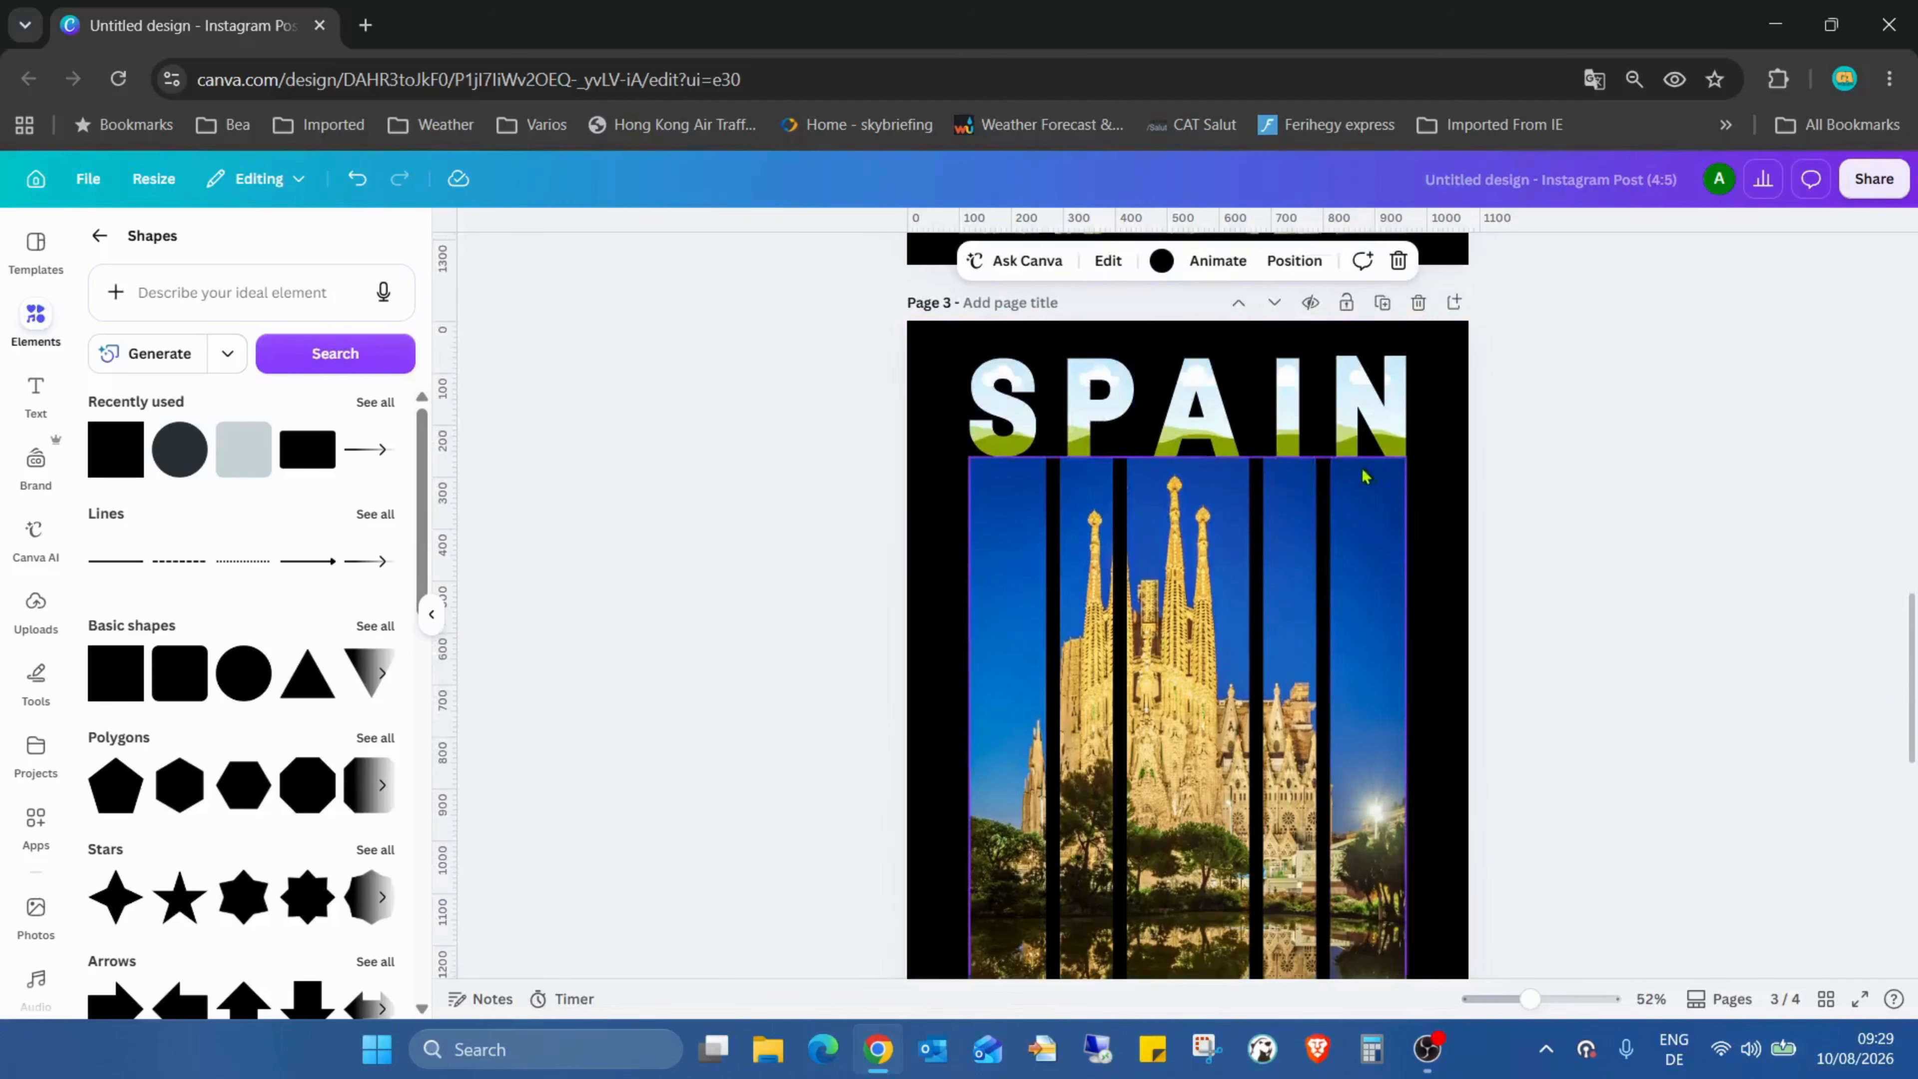
{"action": "left_click", "coordinate": [1012, 436]}
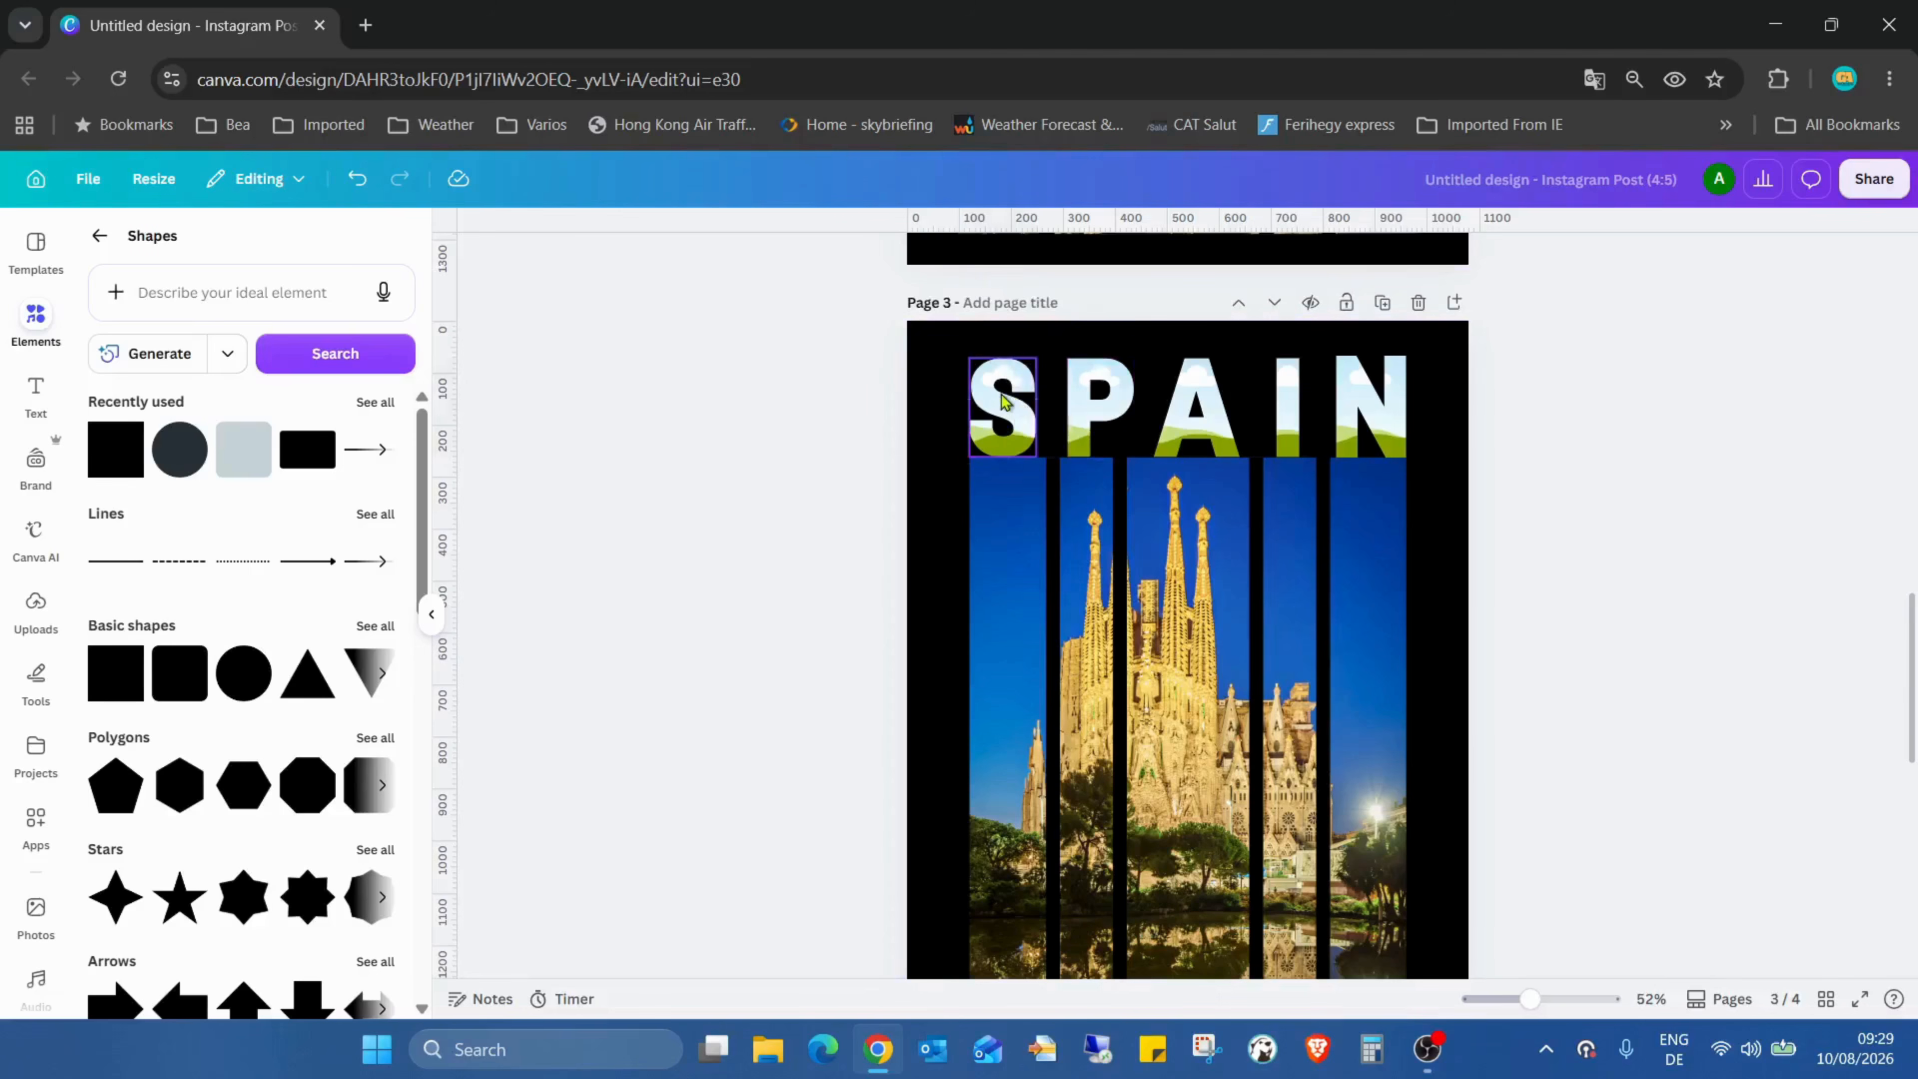
{"action": "left_click", "coordinate": [1002, 263]}
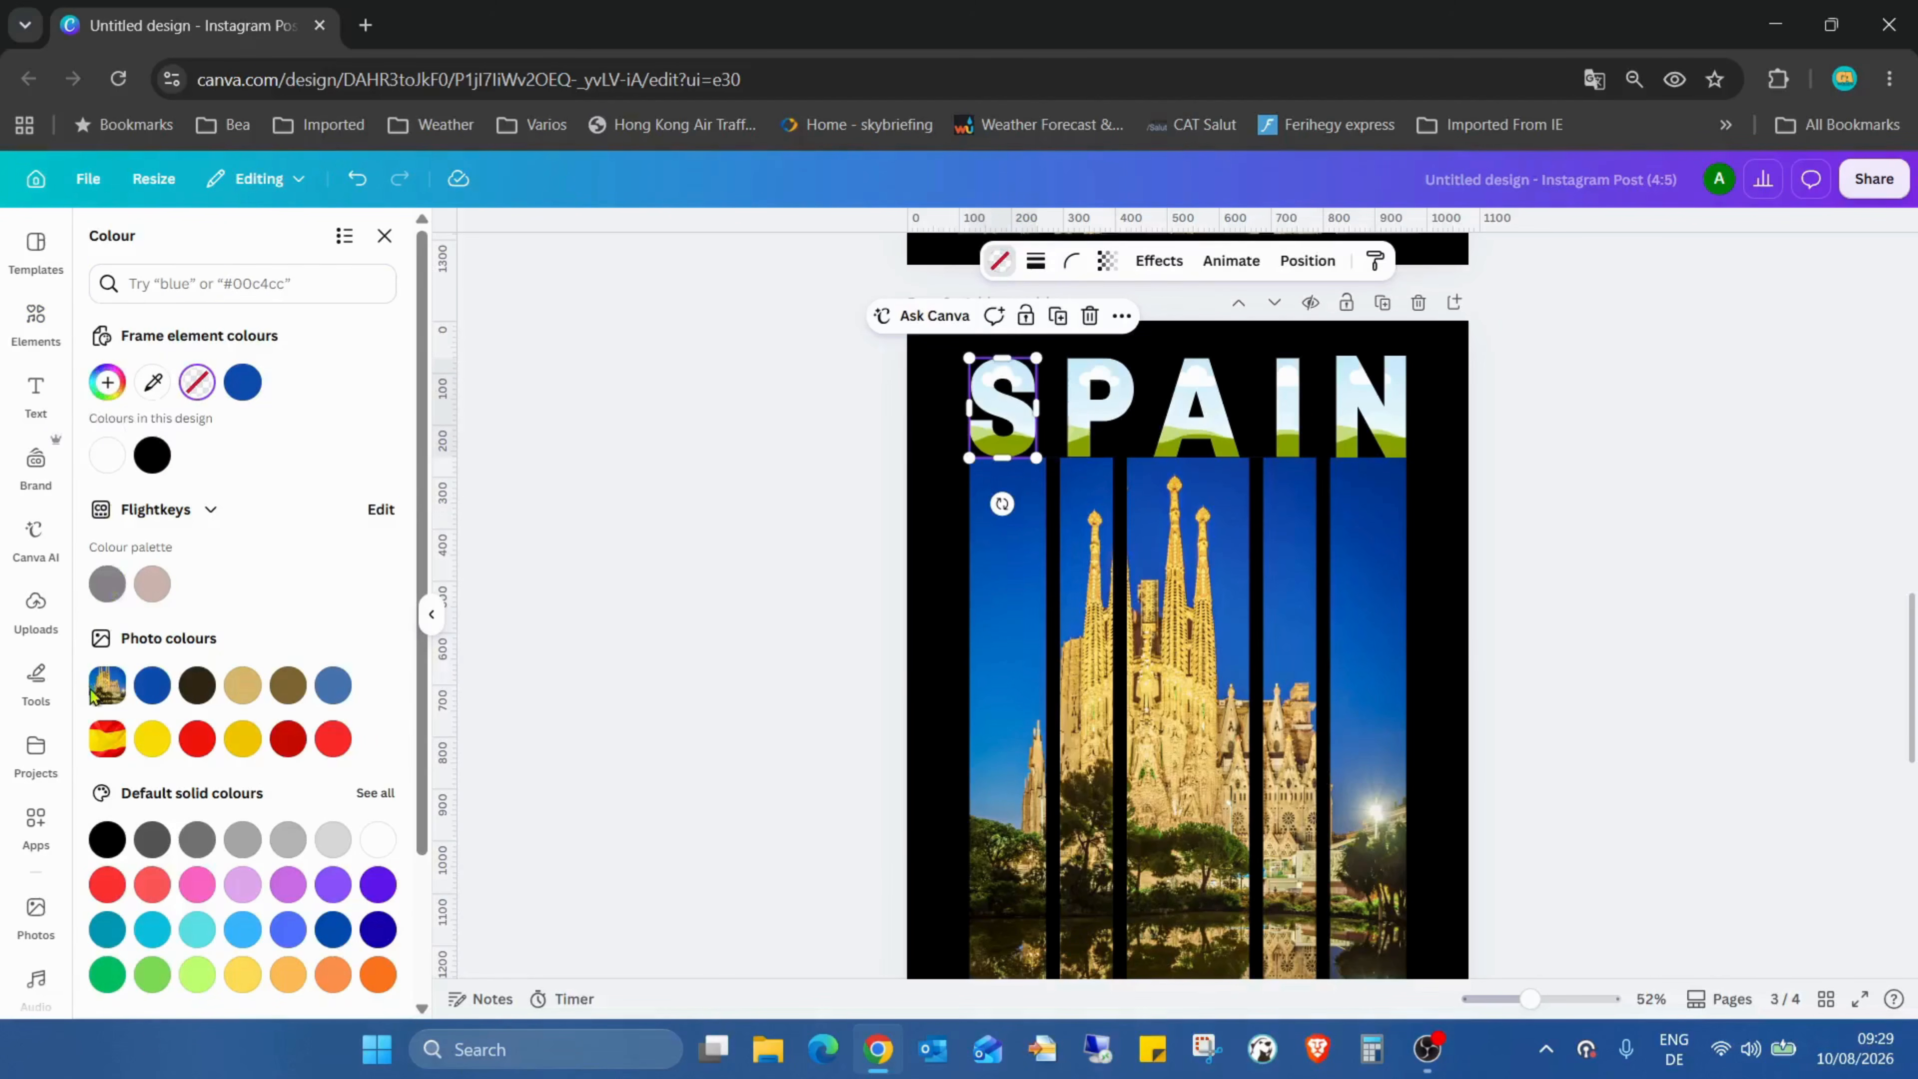
{"action": "left_click", "coordinate": [151, 687]}
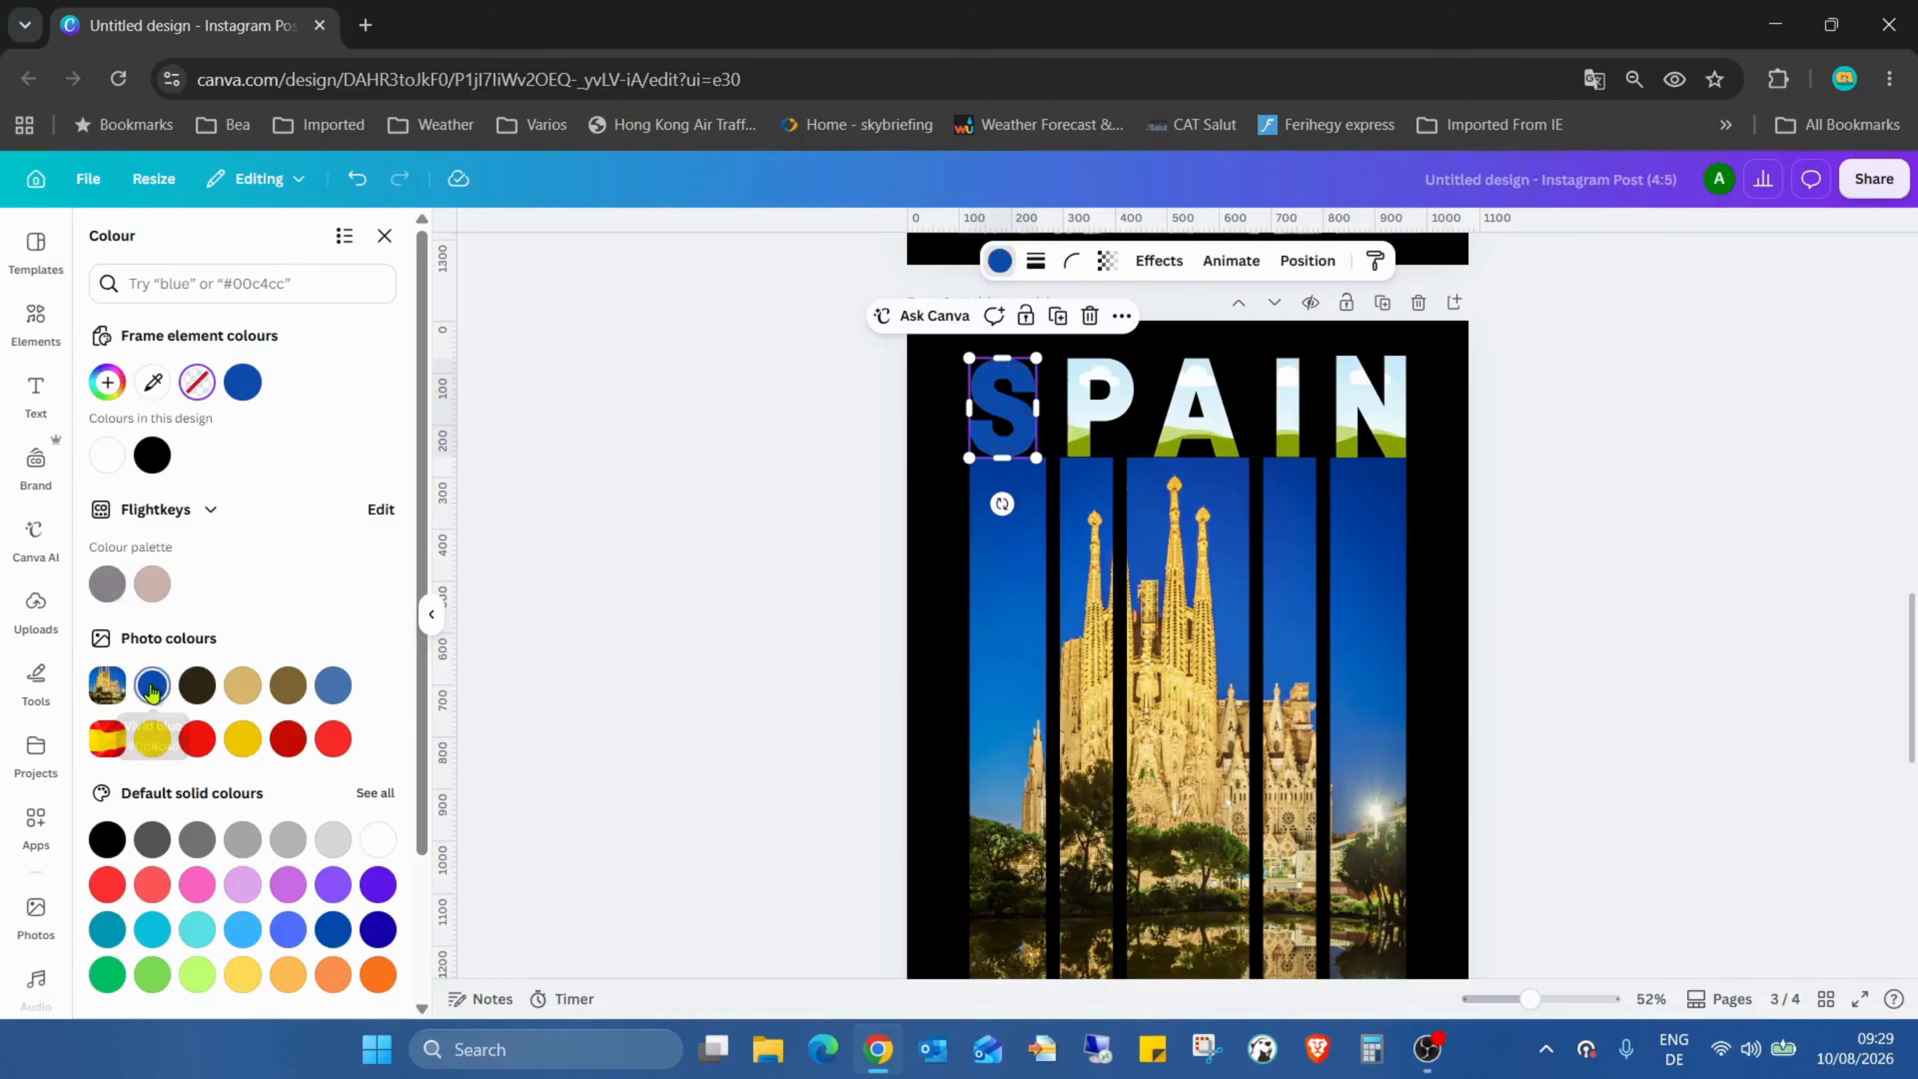
{"action": "left_click", "coordinate": [1102, 405]}
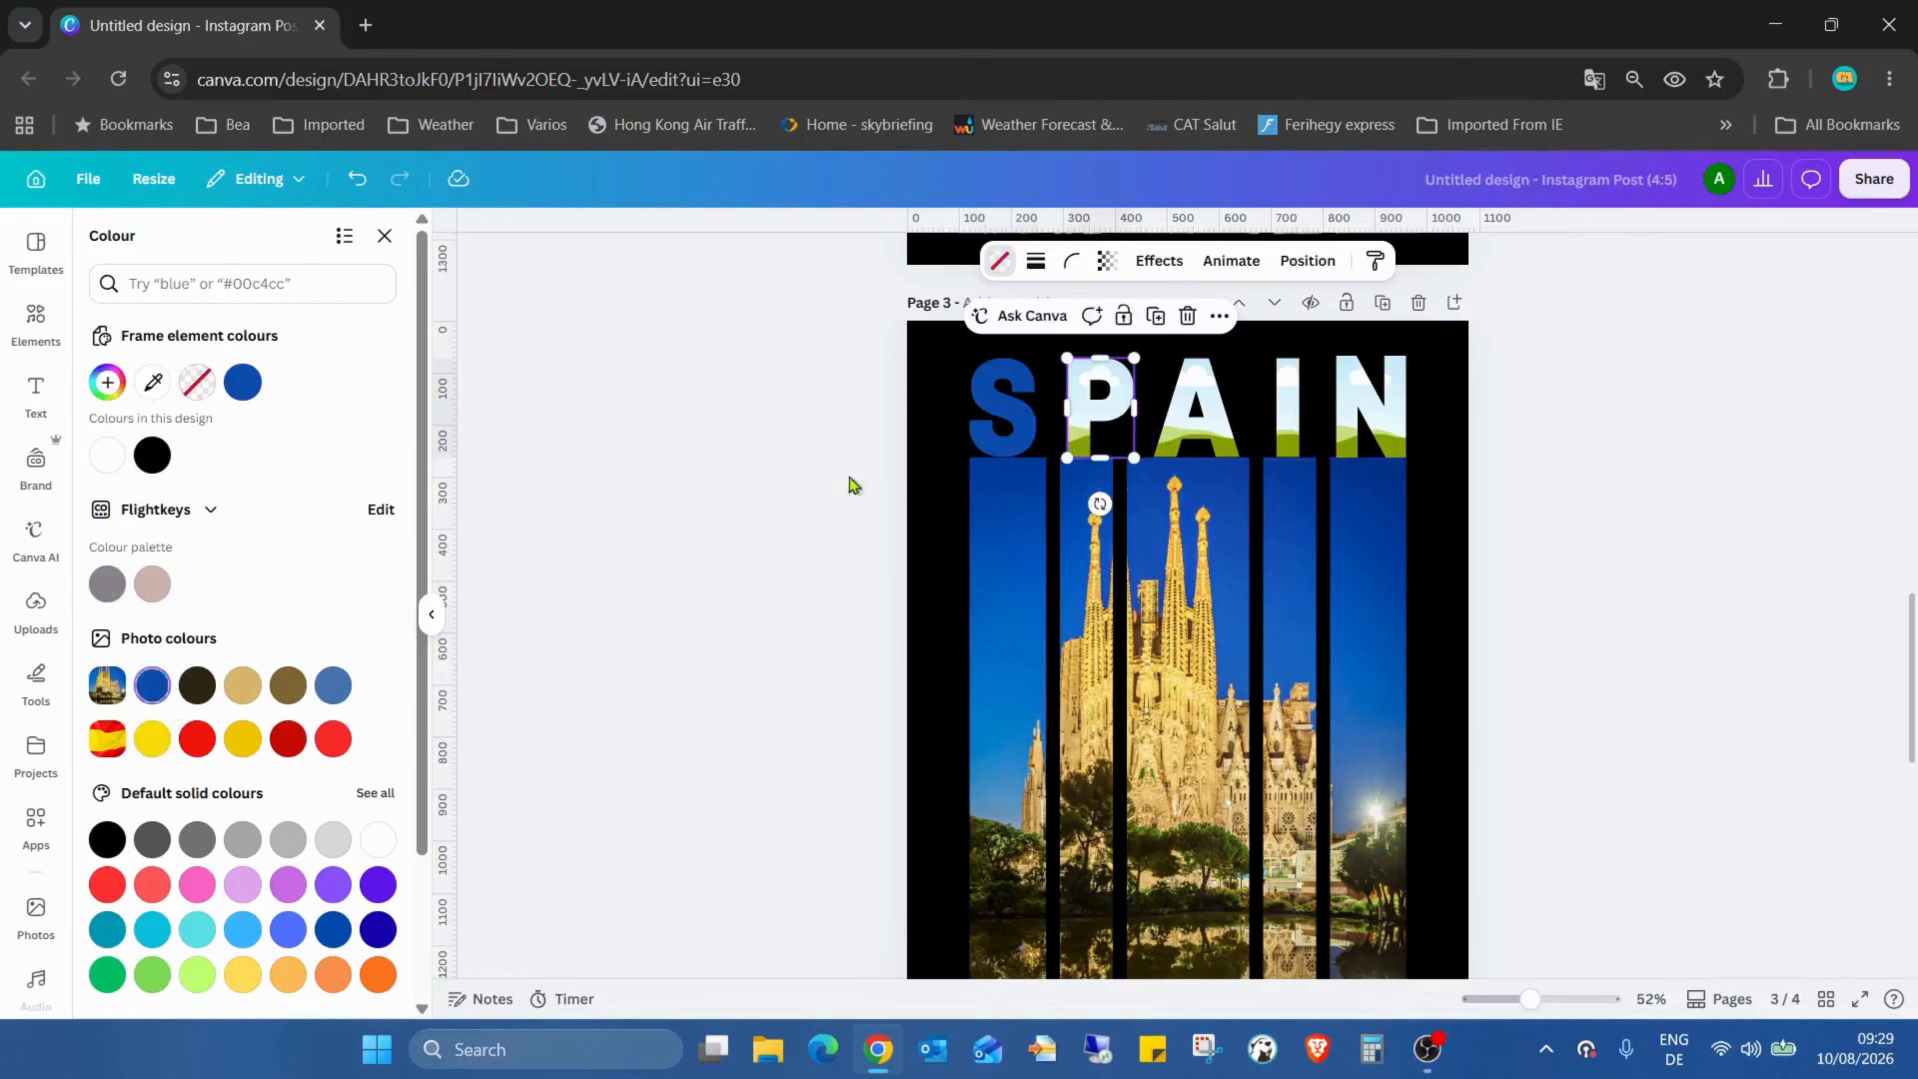
{"action": "left_click", "coordinate": [153, 681]}
{"action": "left_click", "coordinate": [1216, 436]}
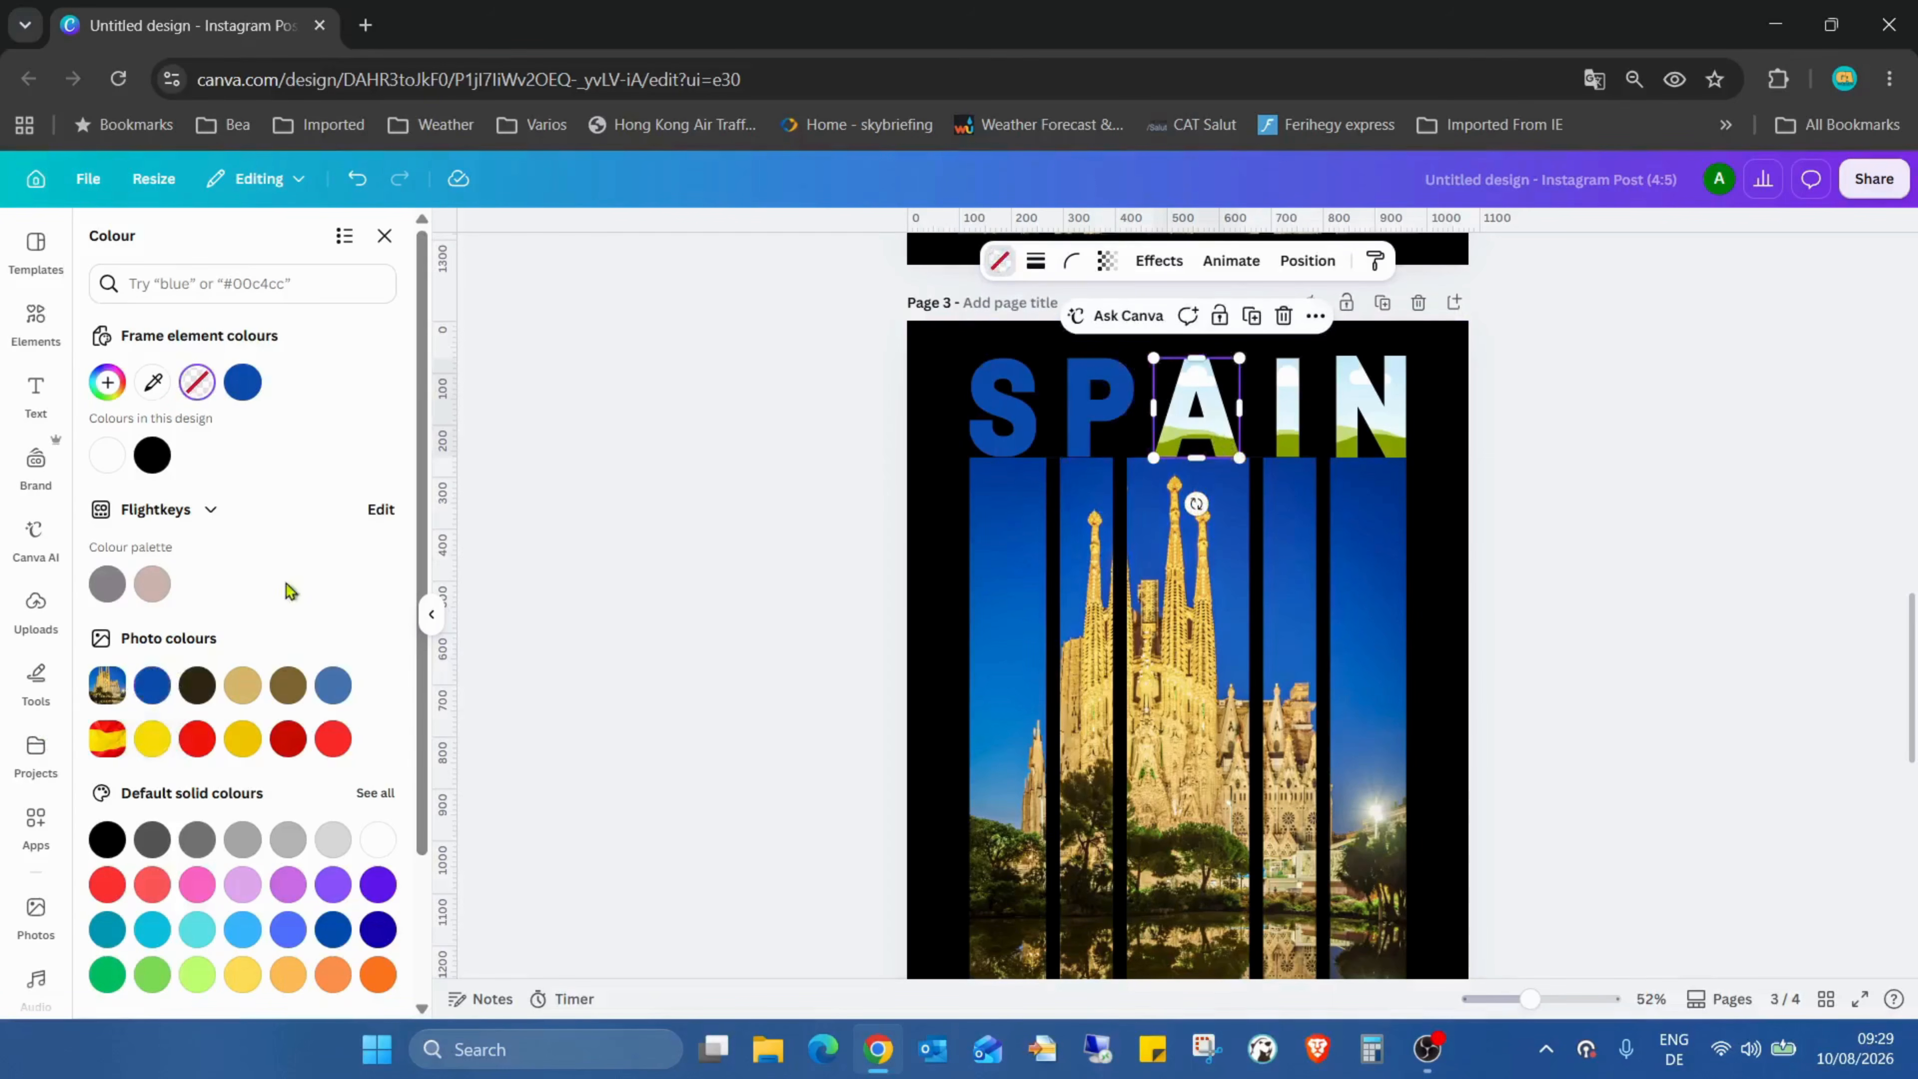
{"action": "left_click", "coordinate": [153, 684]}
{"action": "left_click", "coordinate": [1290, 408]}
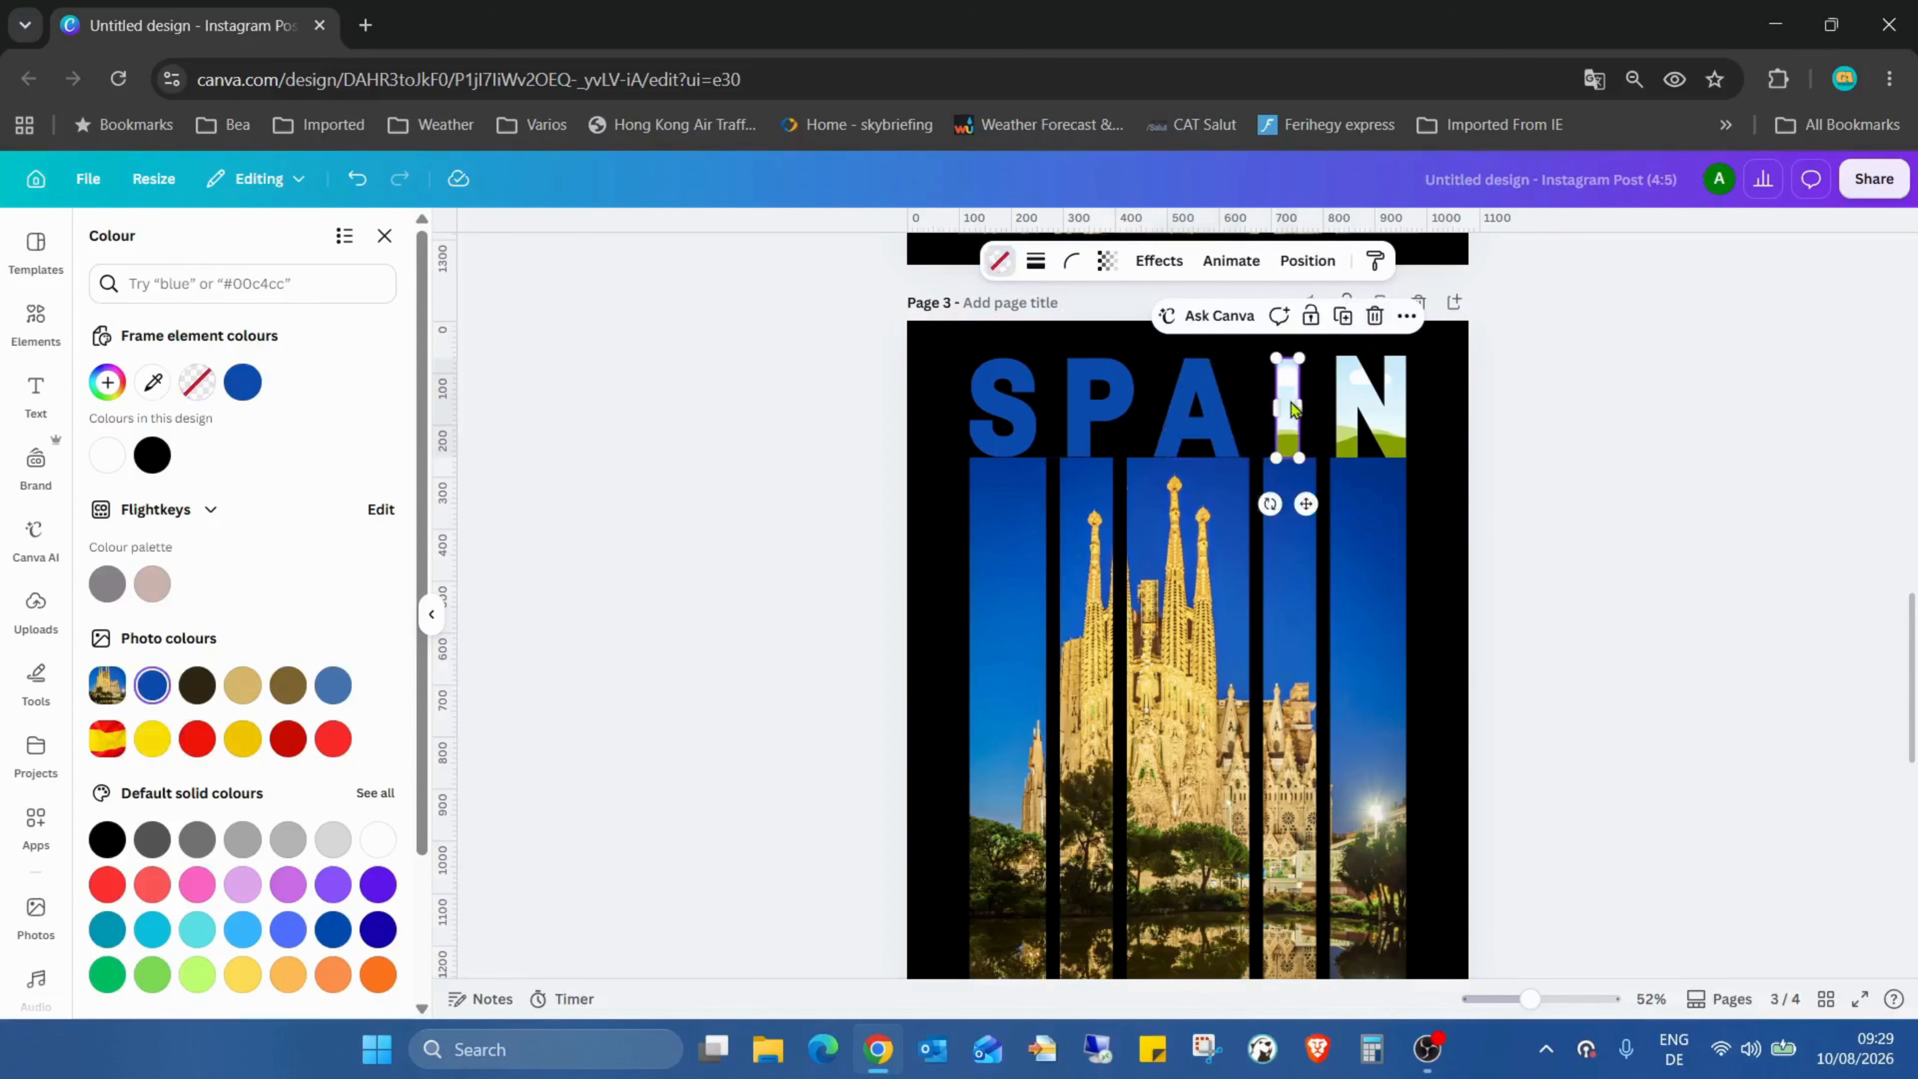
{"action": "left_click", "coordinate": [153, 684]}
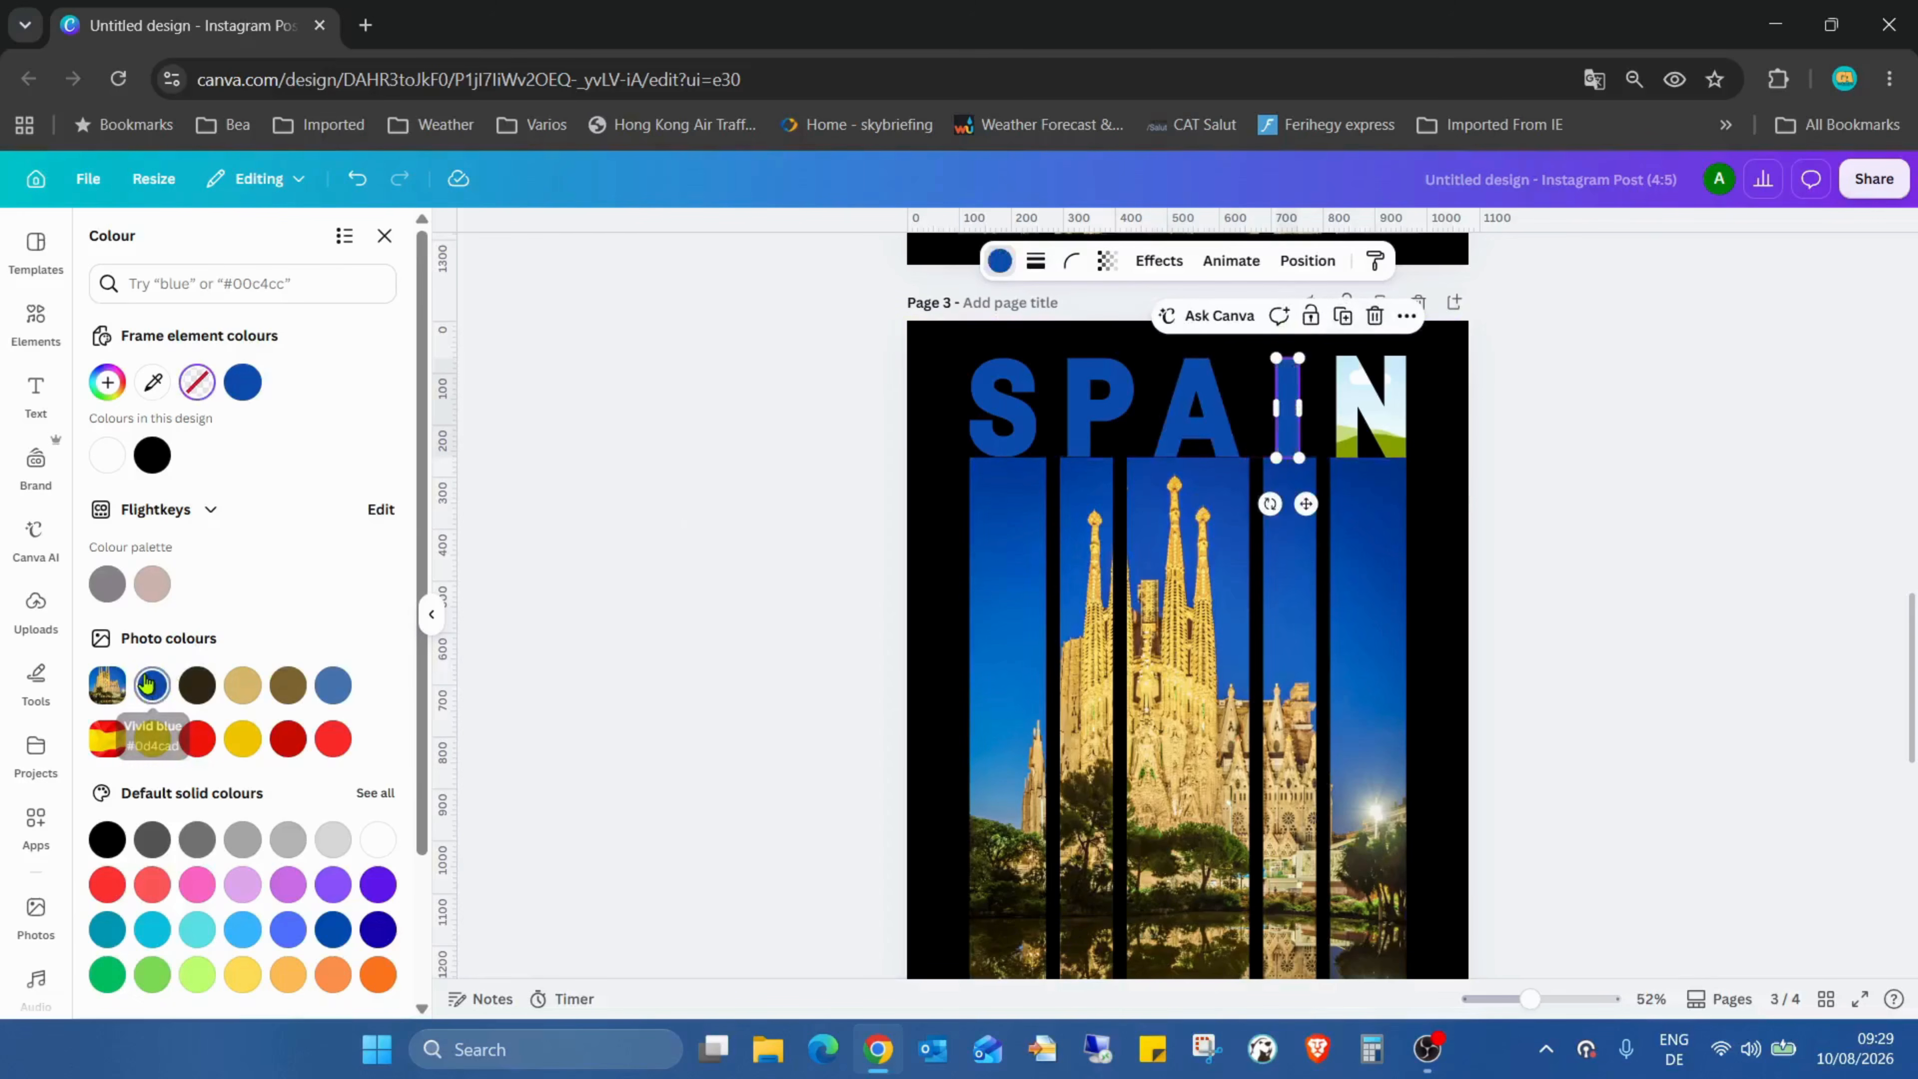
{"action": "left_click", "coordinate": [1338, 425]}
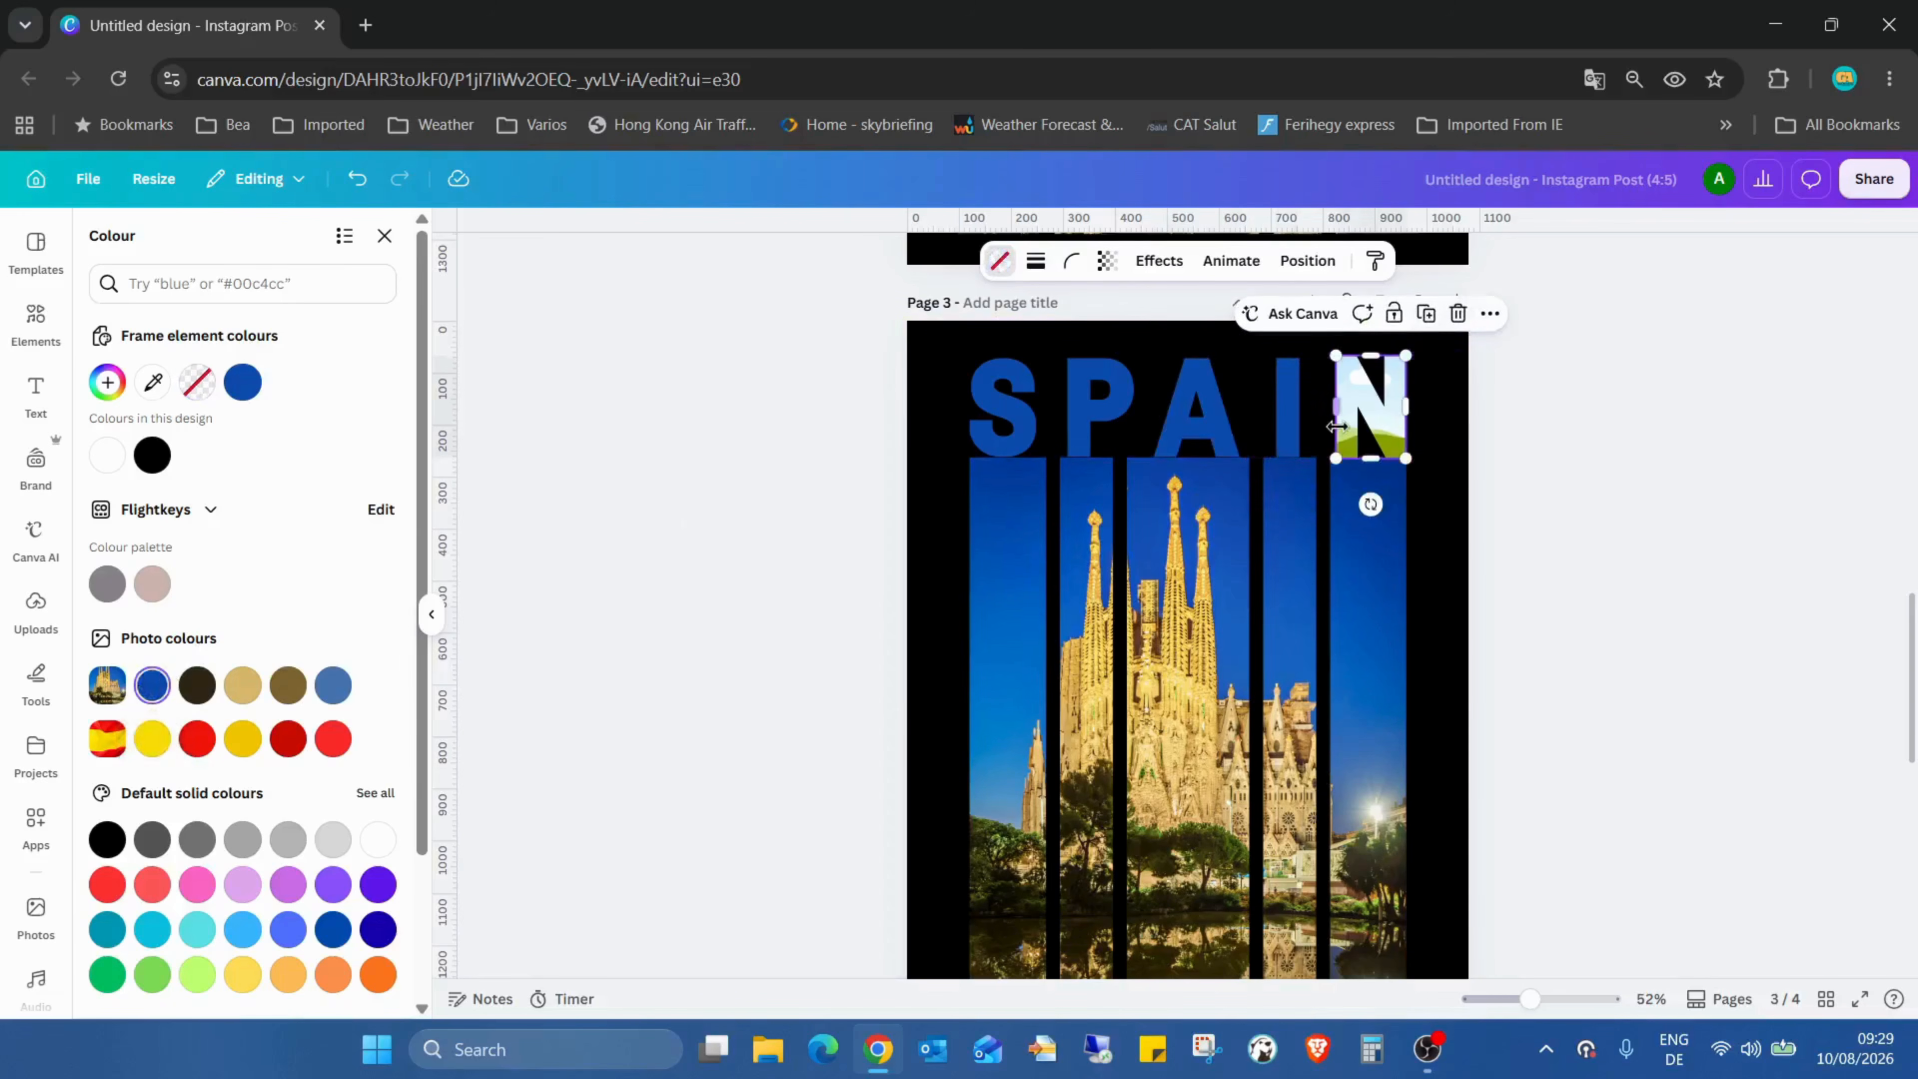
{"action": "left_click", "coordinate": [153, 683]}
{"action": "left_click", "coordinate": [1458, 471]}
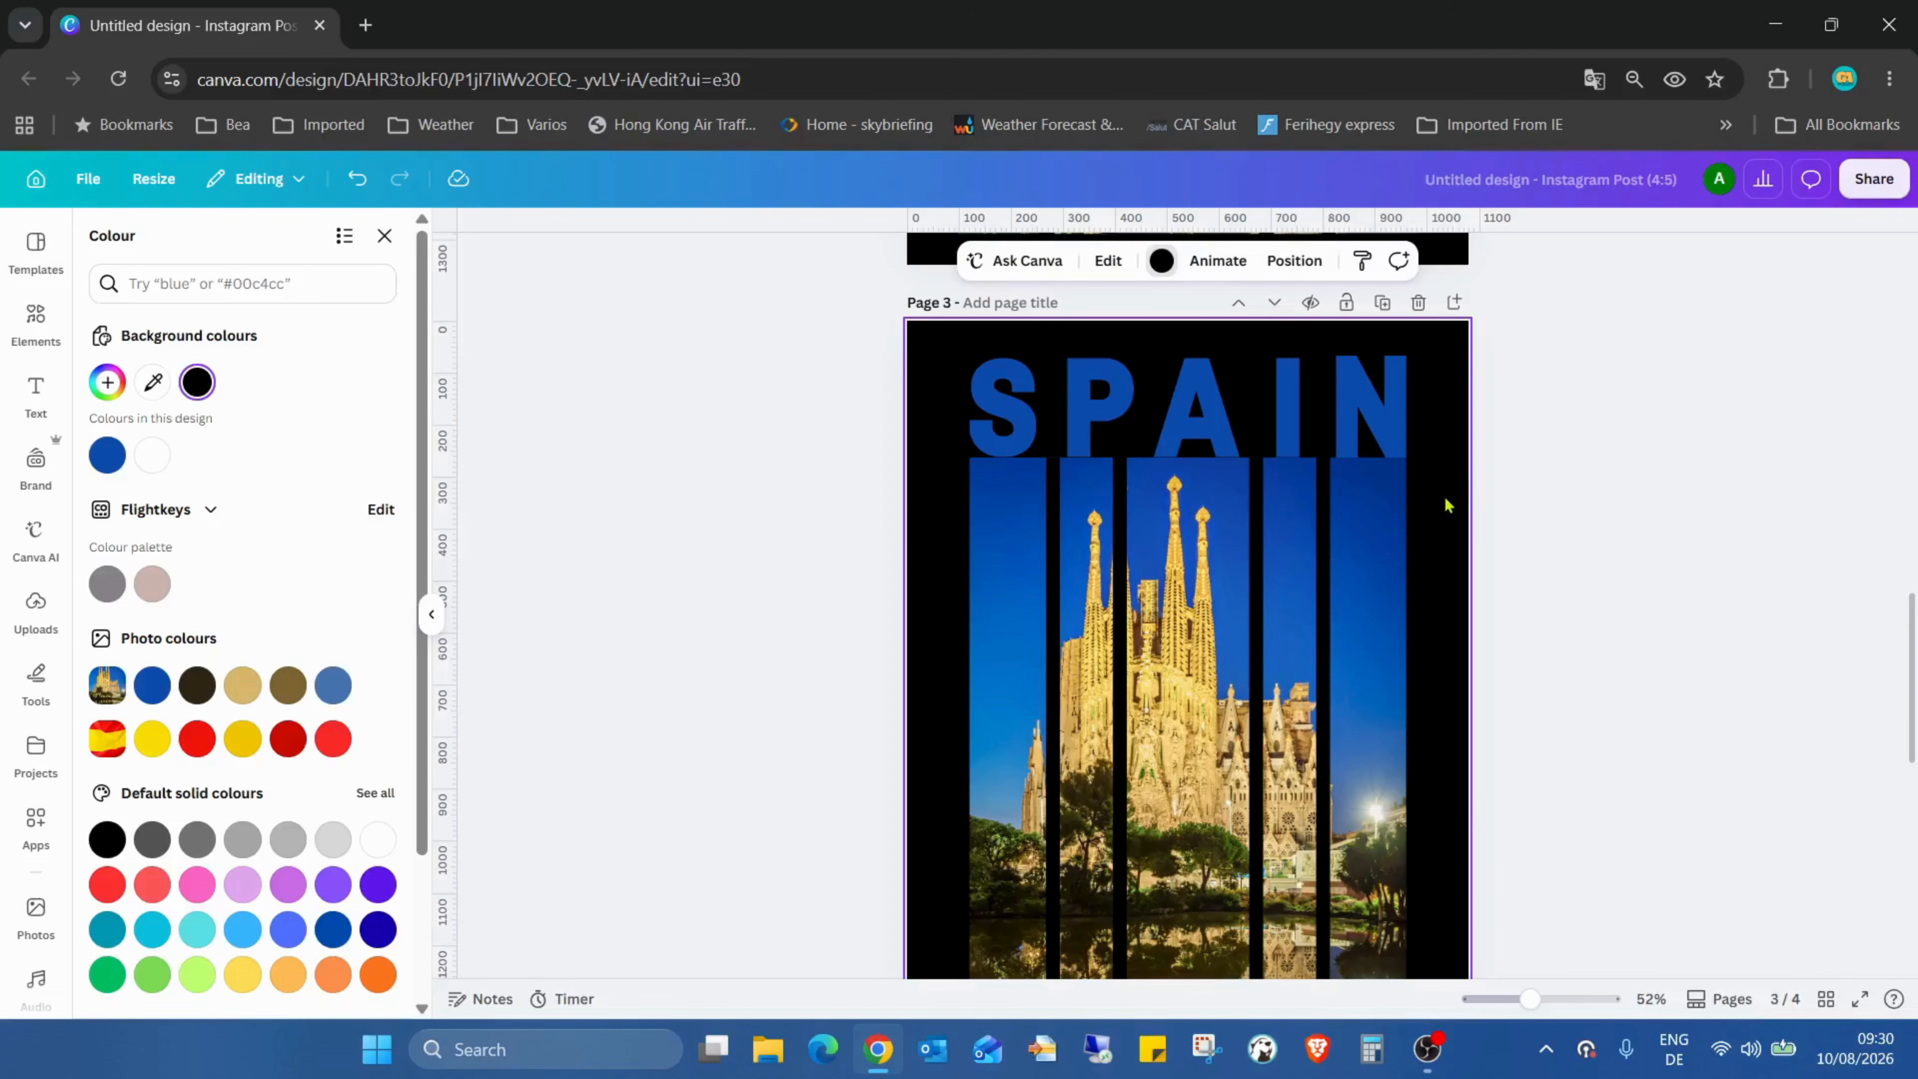
Compare the blue title on page 3 with the flag-filled title on page 1
{"action": "scroll", "coordinate": [1447, 505], "scroll_direction": "up", "scroll_amount": 5}
{"action": "scroll", "coordinate": [1447, 505], "scroll_direction": "down", "scroll_amount": 5}
{"action": "scroll", "coordinate": [1448, 507], "scroll_direction": "up", "scroll_amount": 2}
{"action": "scroll", "coordinate": [1449, 507], "scroll_direction": "down", "scroll_amount": 5}
{"action": "scroll", "coordinate": [1448, 507], "scroll_direction": "up", "scroll_amount": 15}
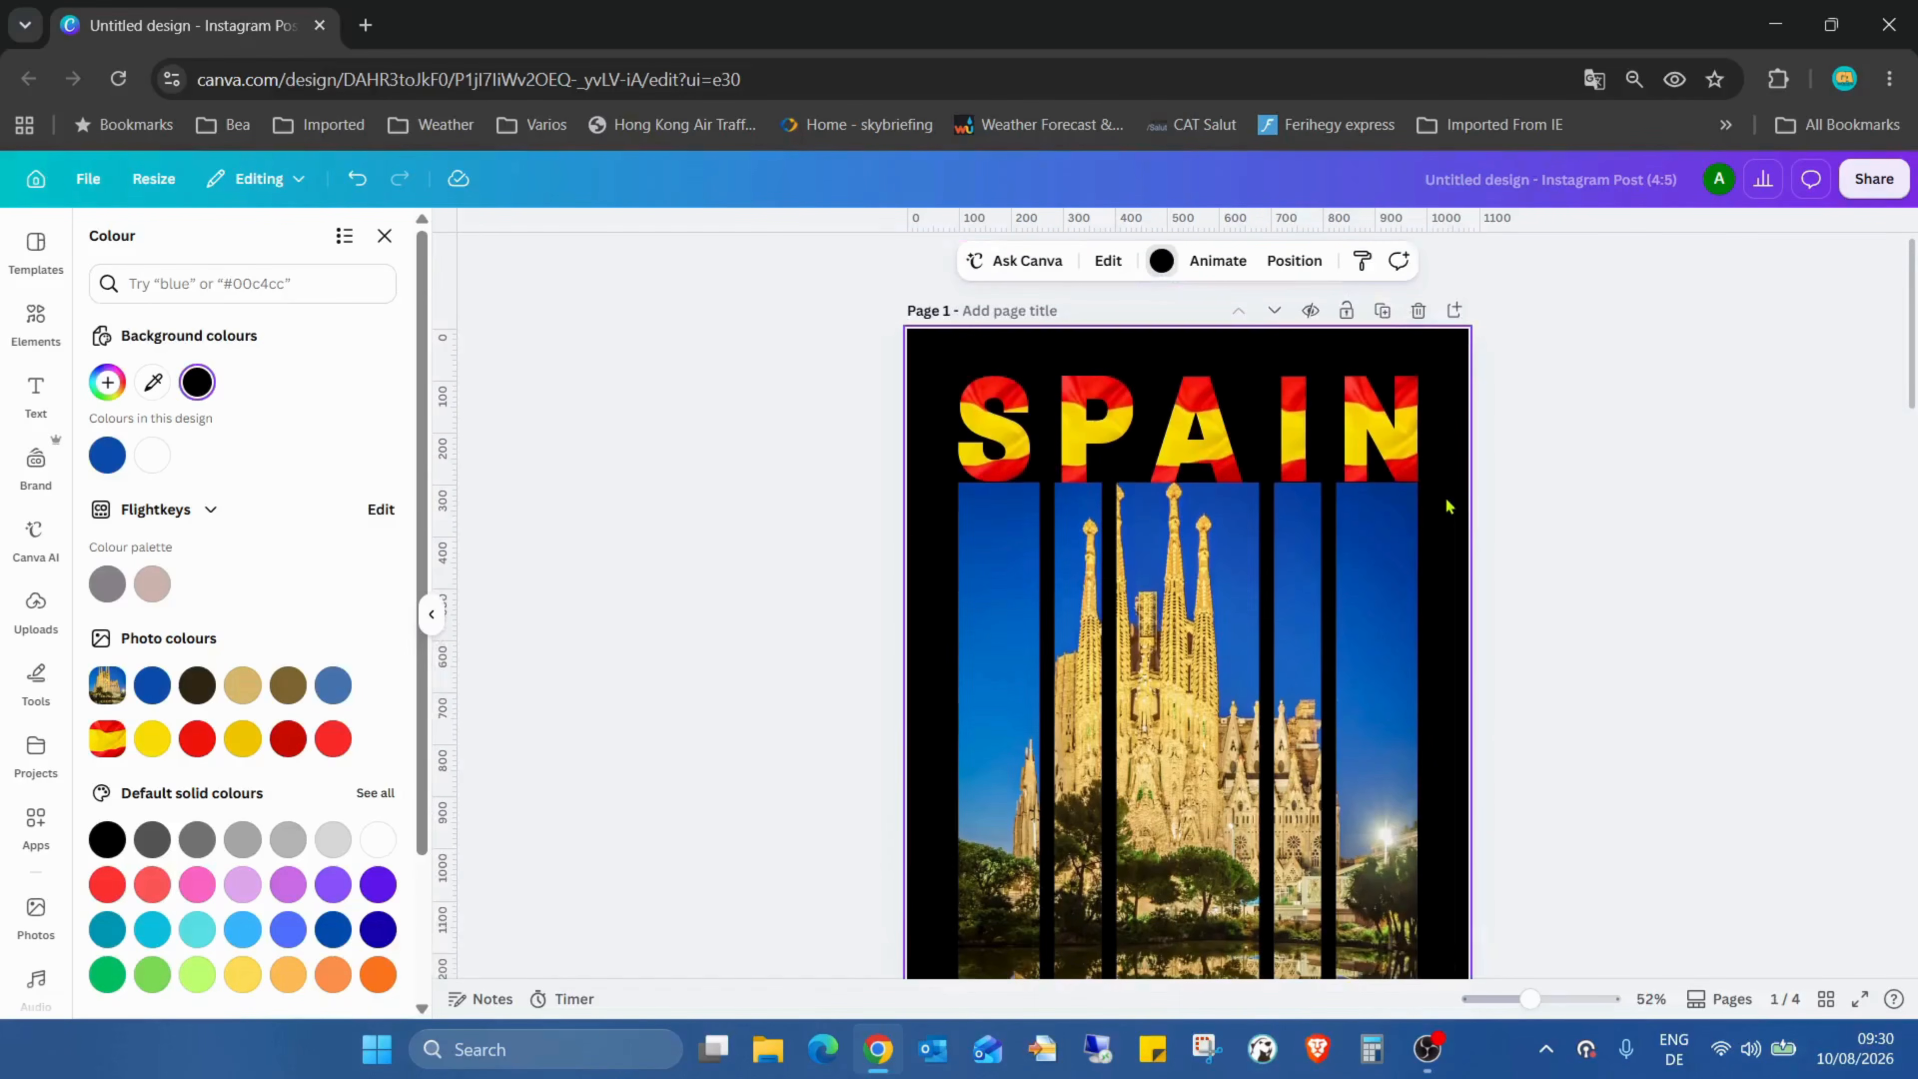
{"action": "scroll", "coordinate": [1449, 507], "scroll_direction": "down", "scroll_amount": 10}
{"action": "scroll", "coordinate": [1372, 438], "scroll_direction": "down", "scroll_amount": 5}
Search the element library for "spanish flag" and limit the results to photos
{"action": "left_click", "coordinate": [385, 235]}
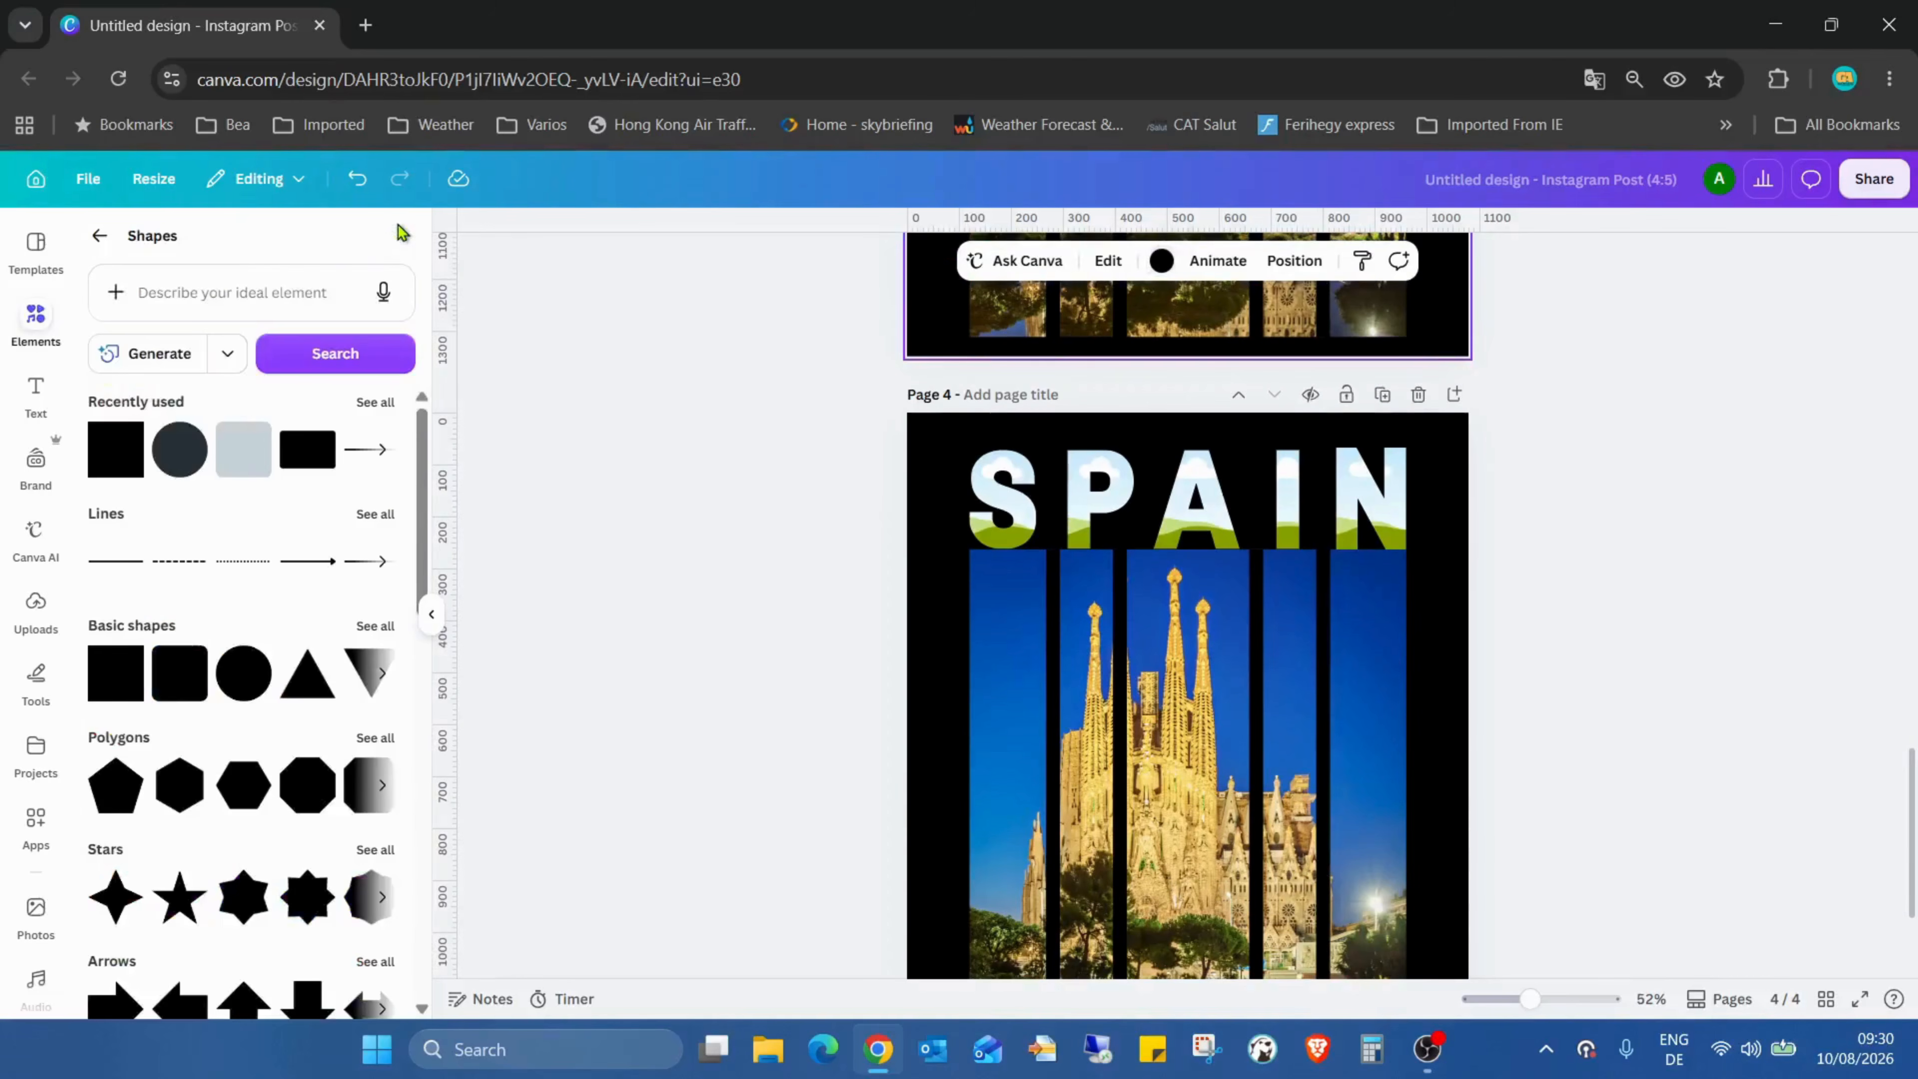
{"action": "left_click", "coordinate": [86, 231]}
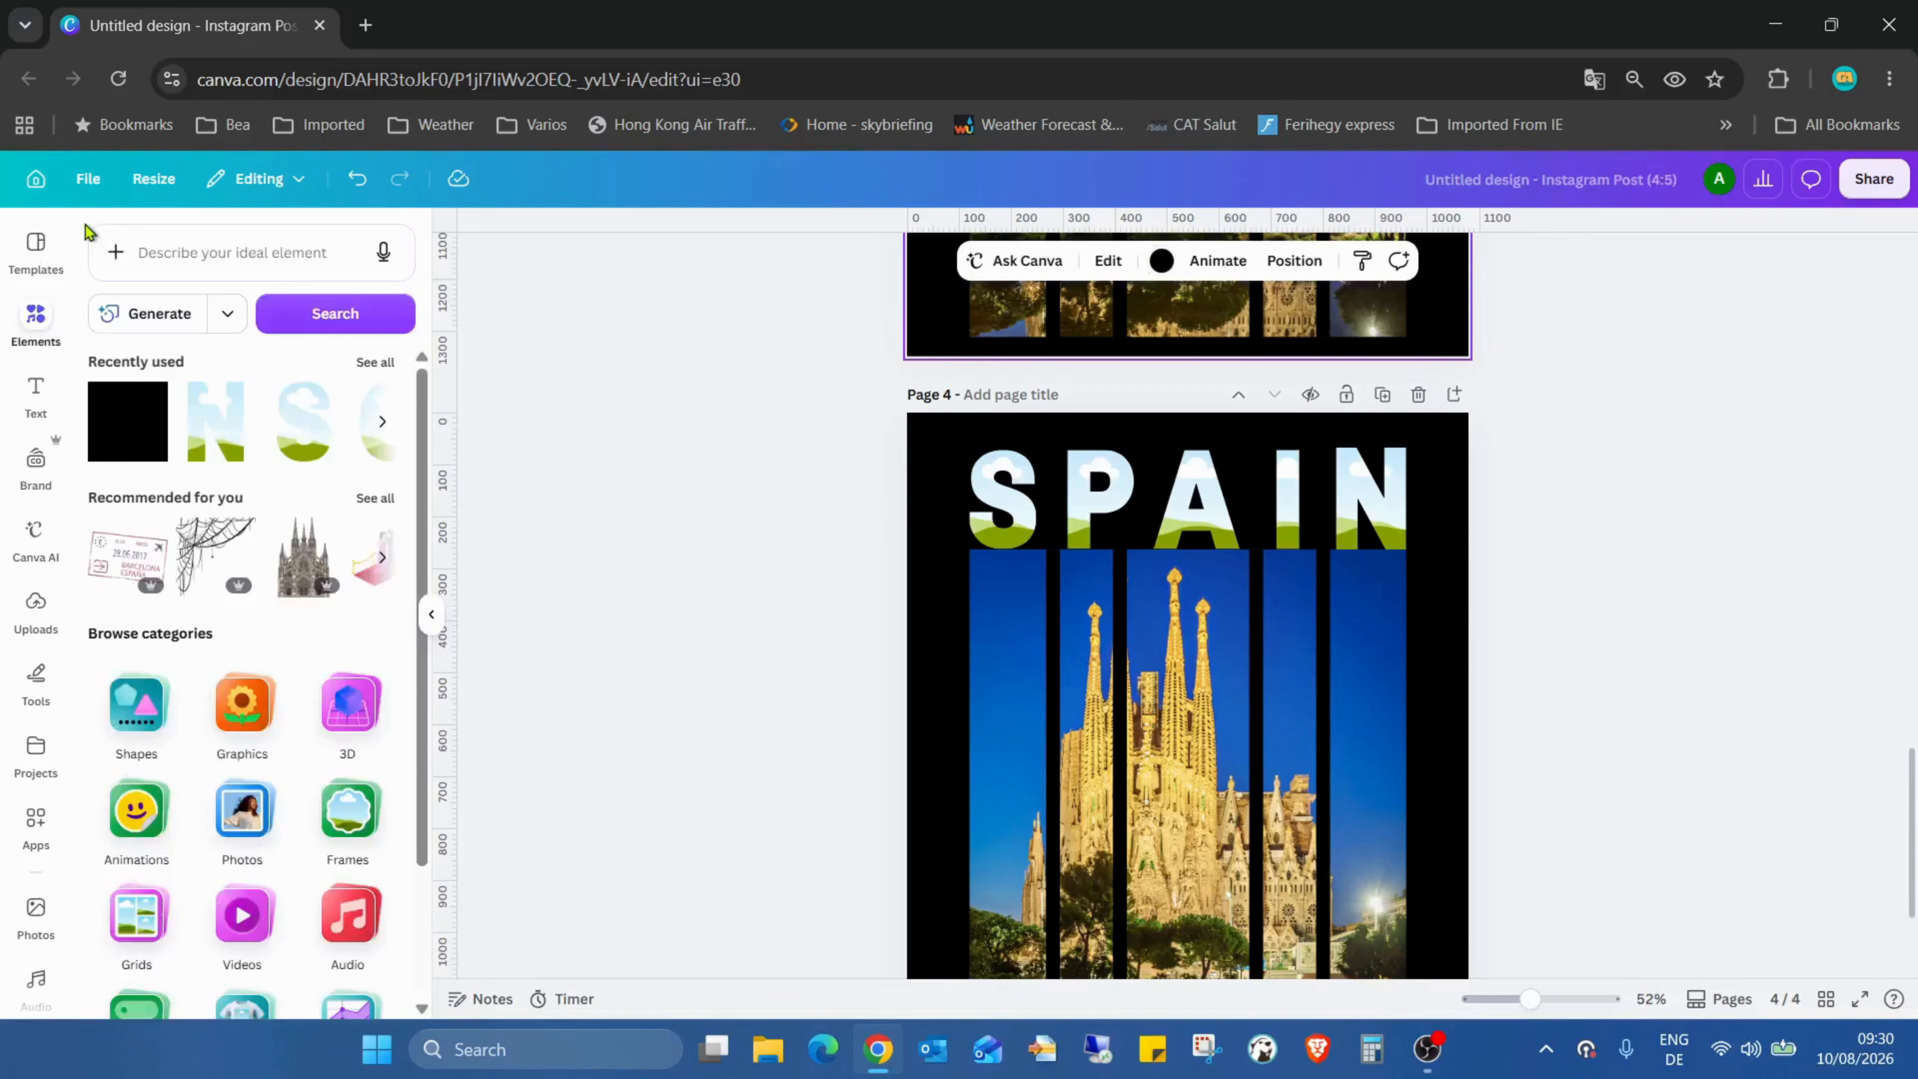
{"action": "left_click", "coordinate": [175, 266]}
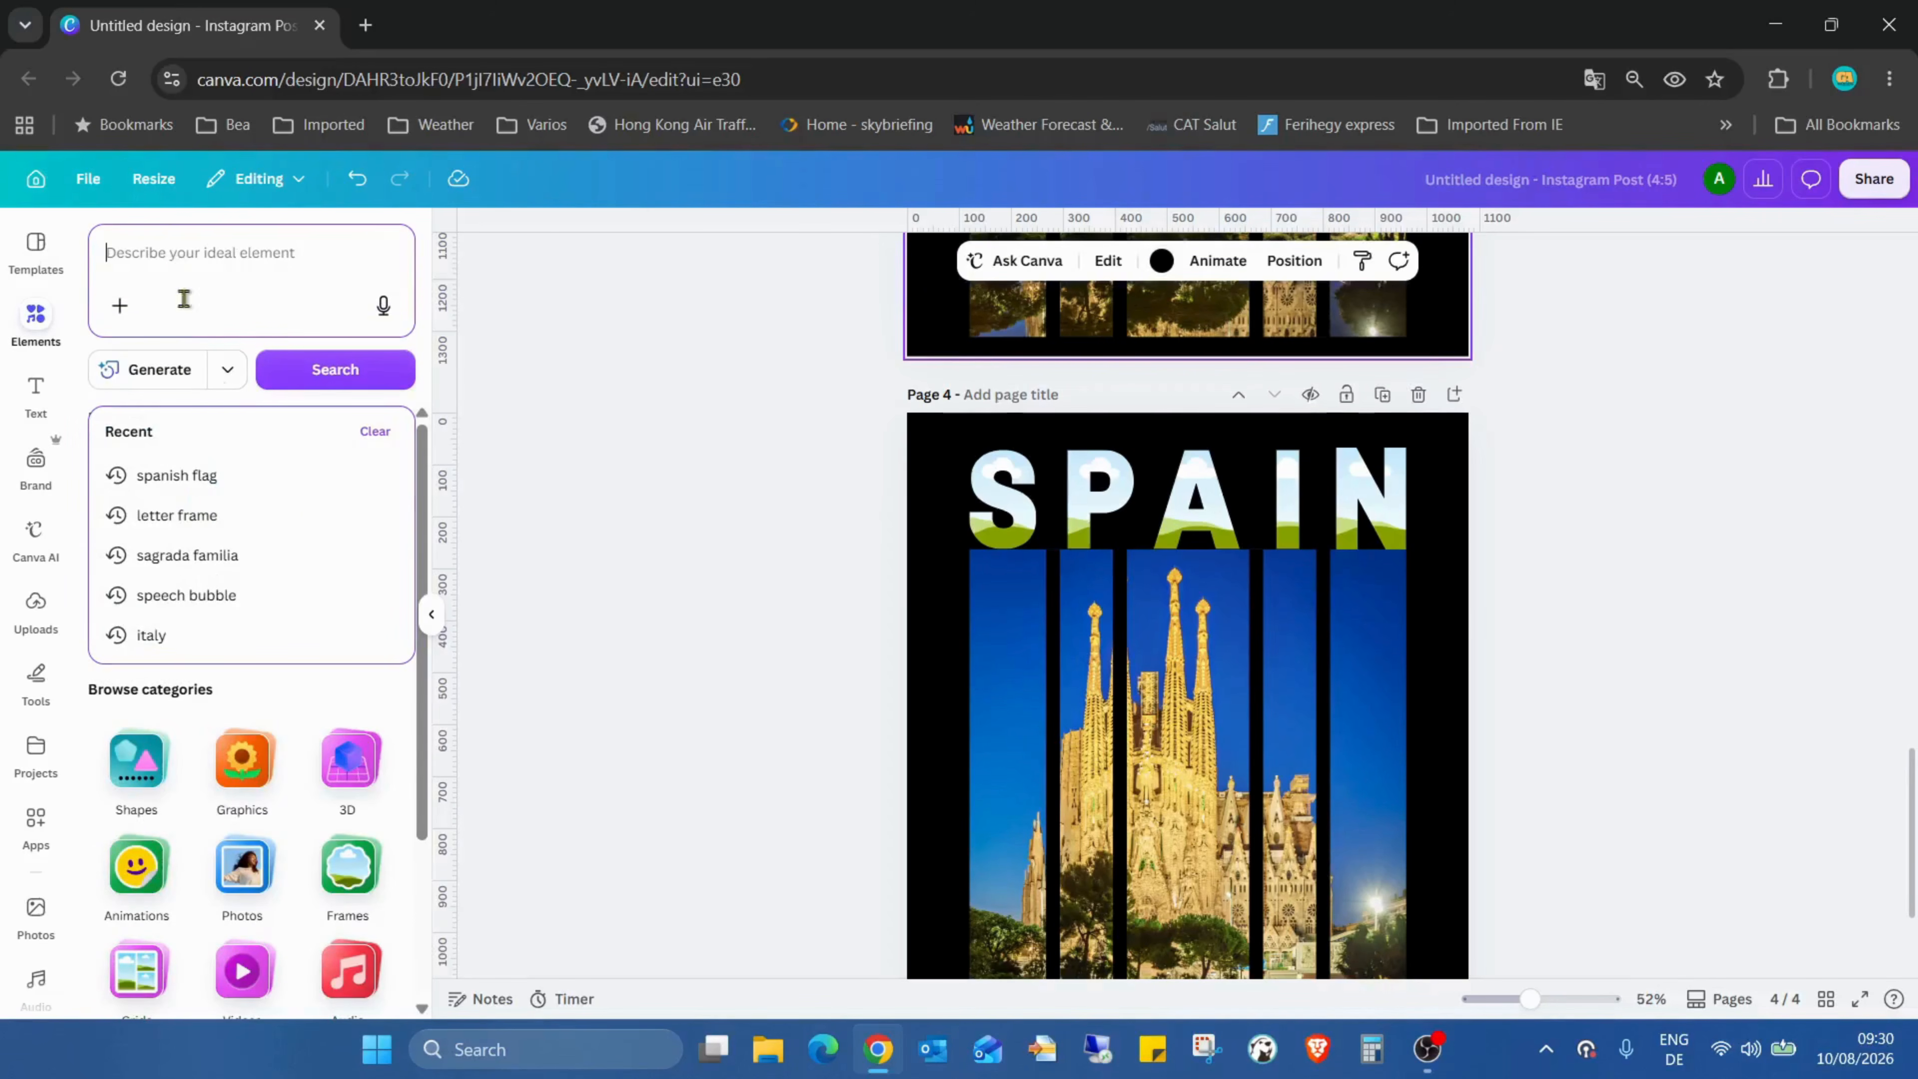
{"action": "left_click", "coordinate": [215, 473]}
{"action": "left_click", "coordinate": [254, 421]}
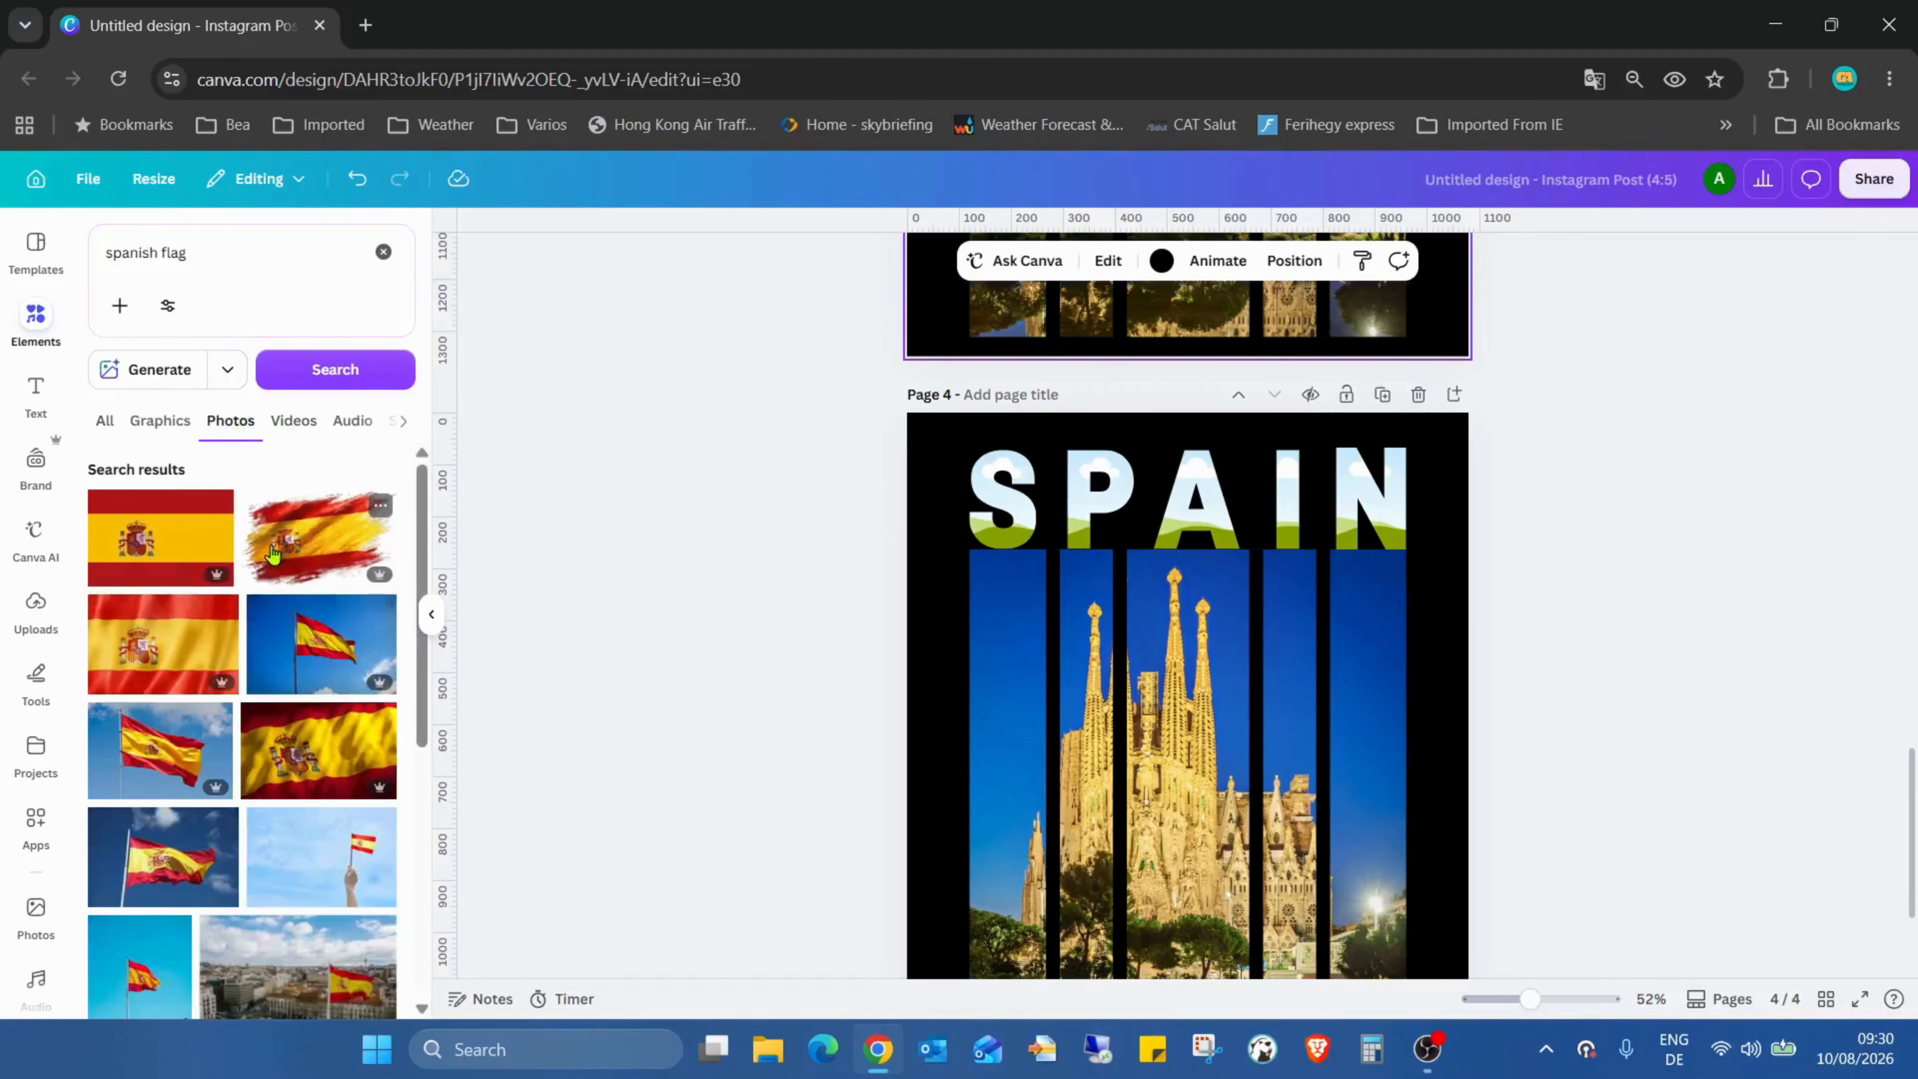
Insert the waving red and yellow flag photo without a coat of arms onto page 4
{"action": "scroll", "coordinate": [250, 522], "scroll_direction": "down", "scroll_amount": 5}
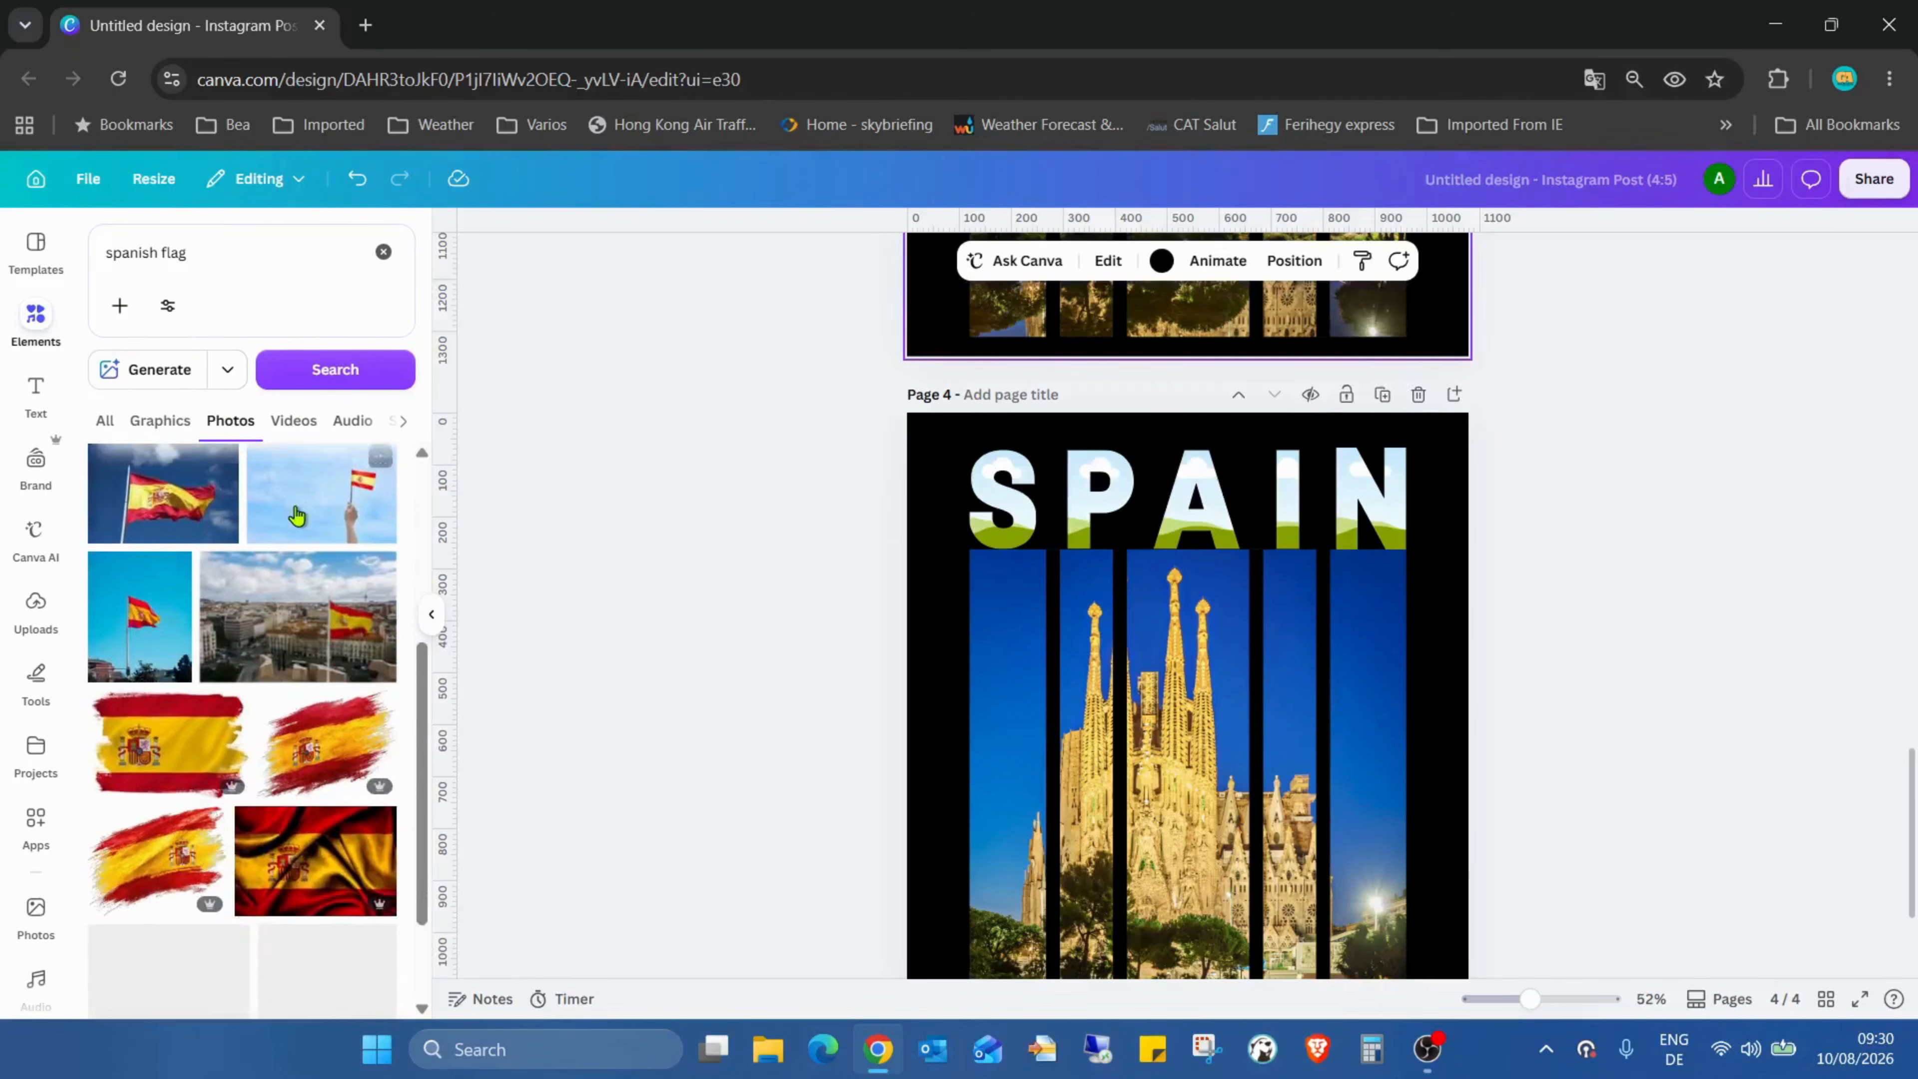
{"action": "scroll", "coordinate": [302, 529], "scroll_direction": "down", "scroll_amount": 5}
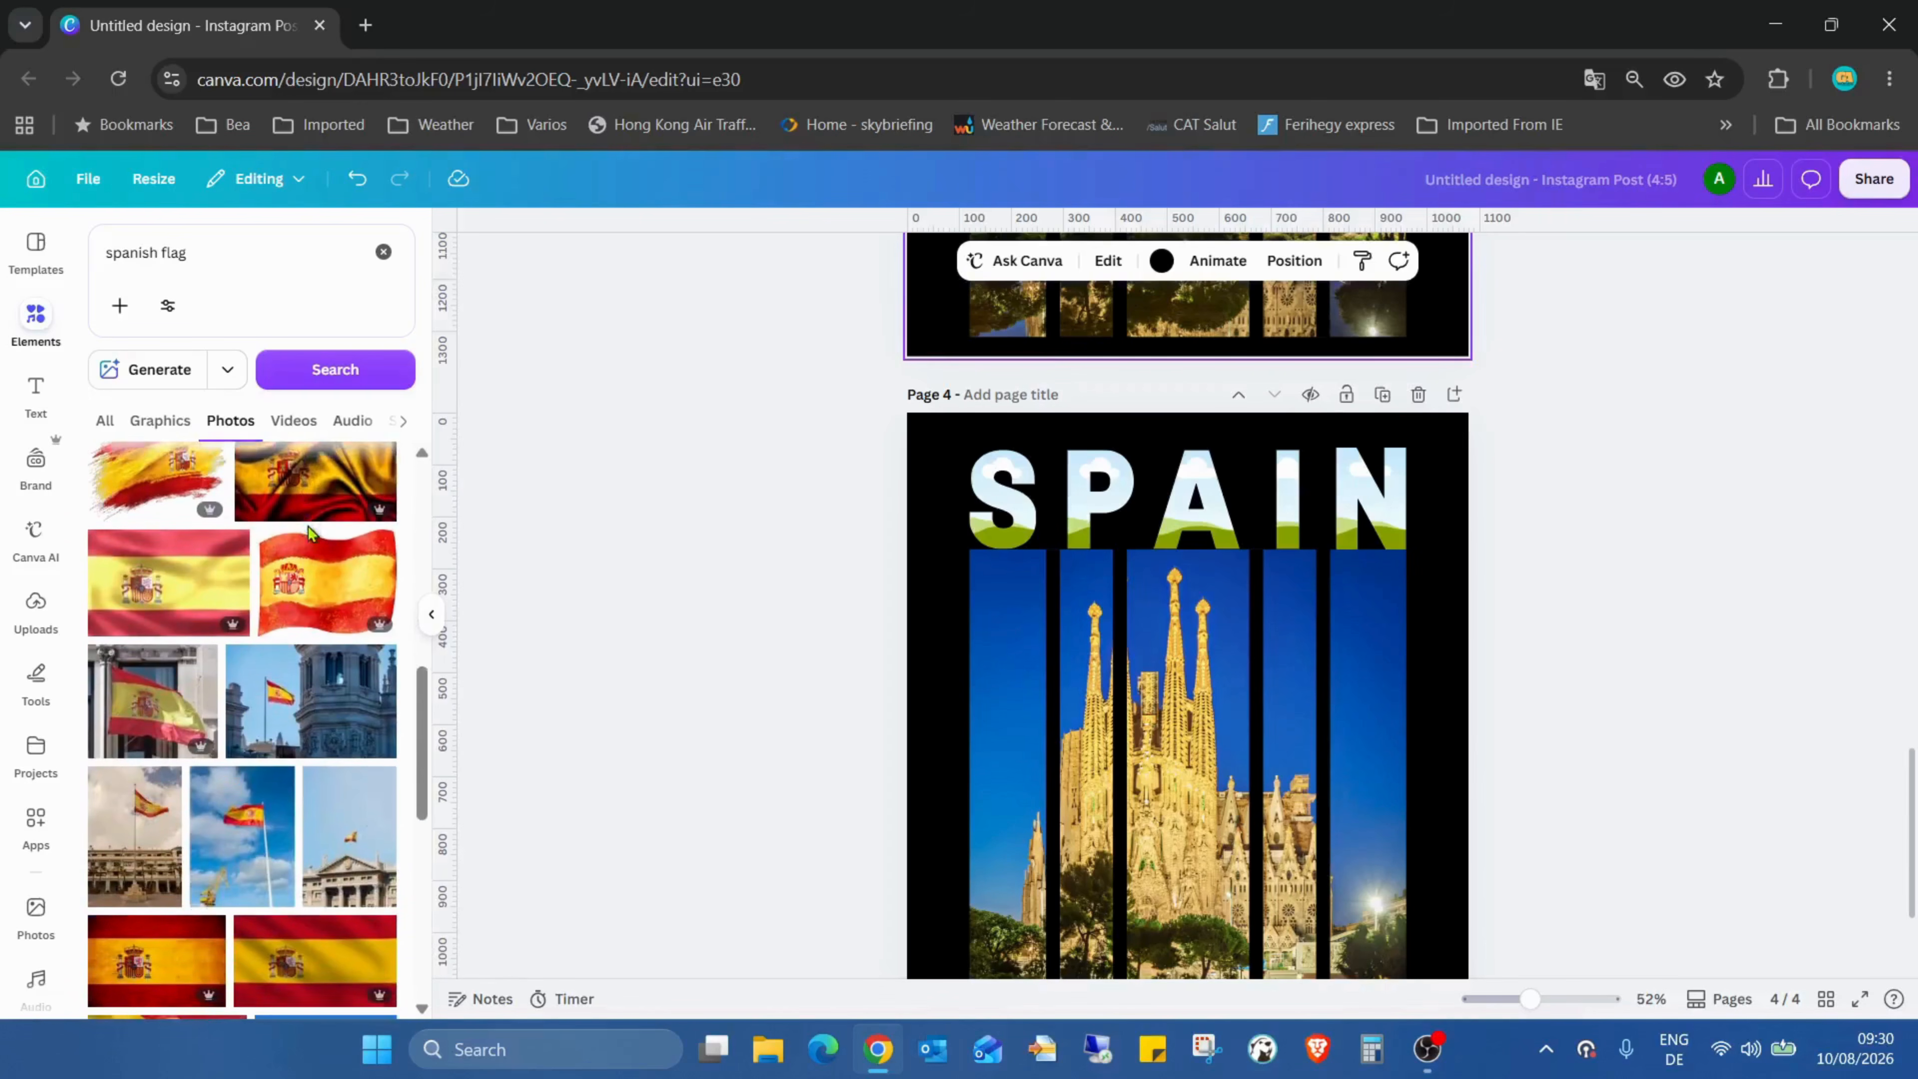
{"action": "scroll", "coordinate": [301, 611], "scroll_direction": "down", "scroll_amount": 10}
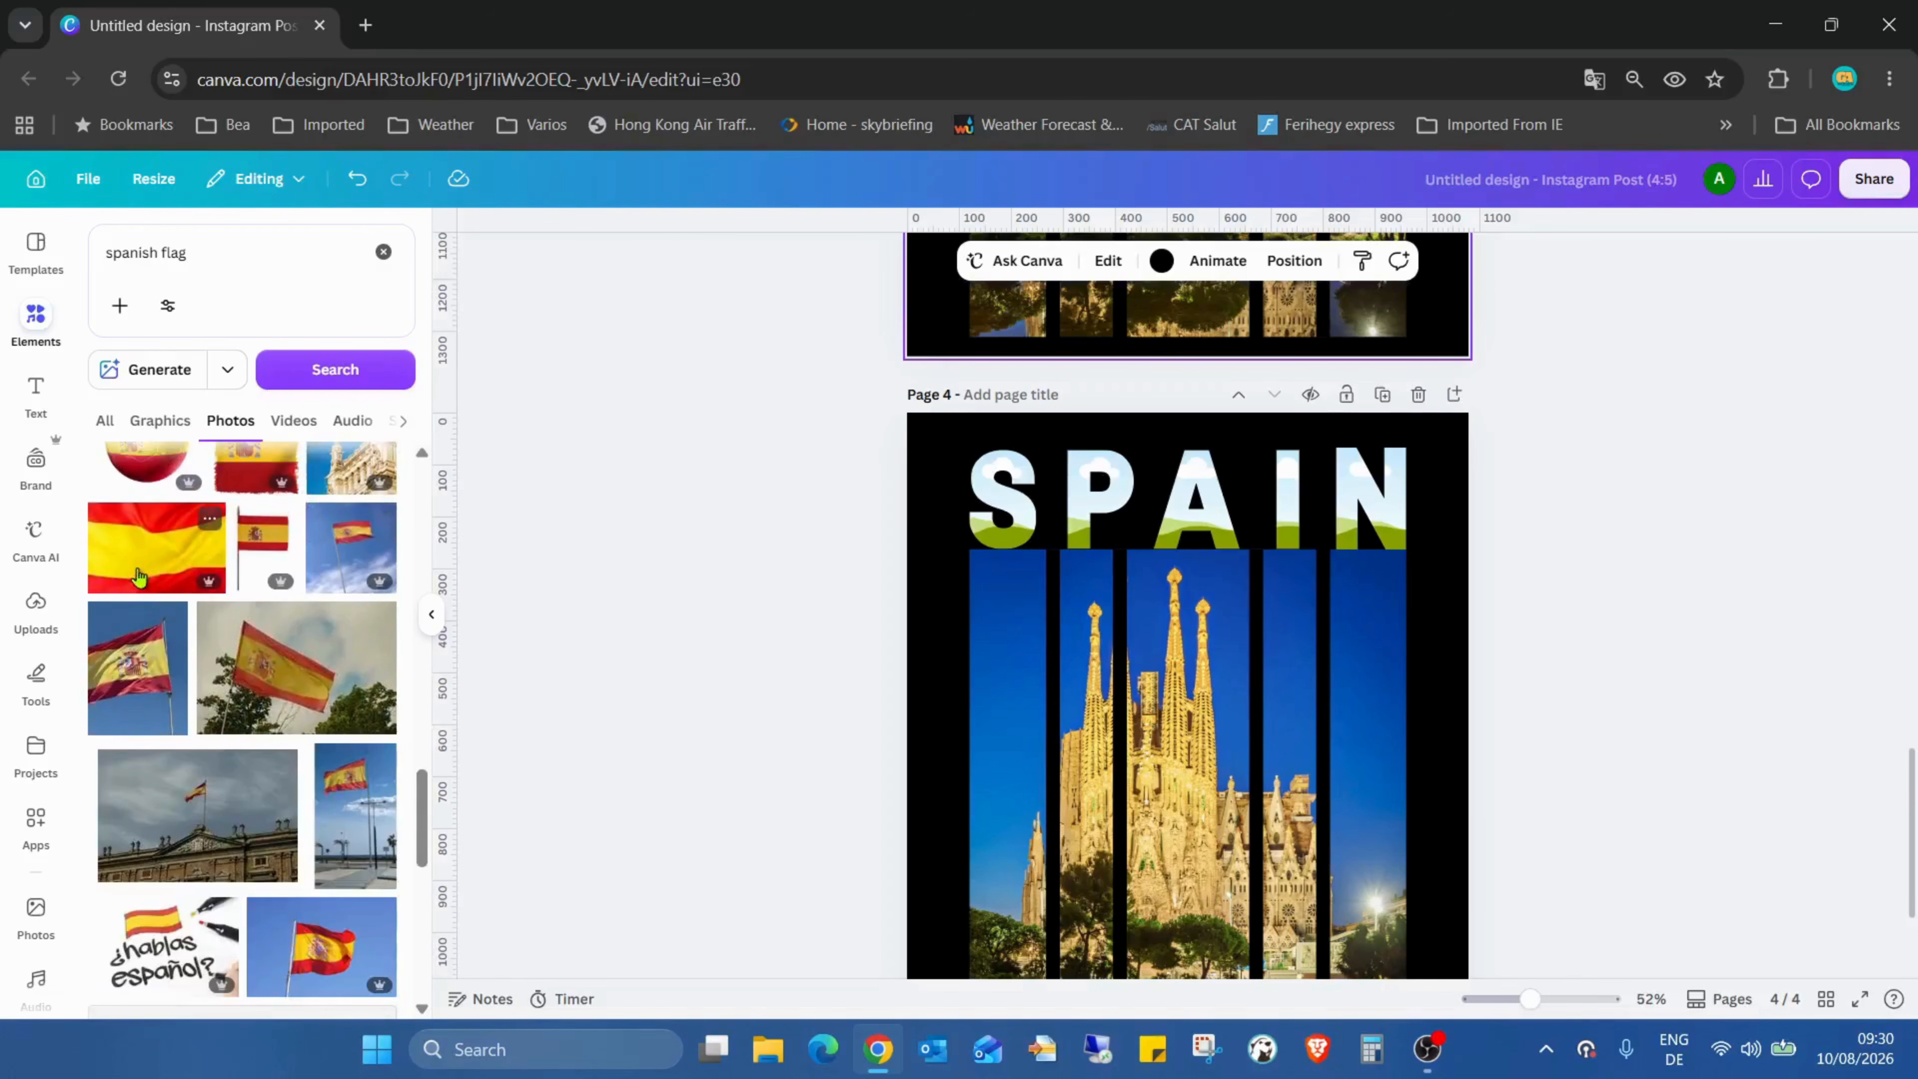
{"action": "left_click_drag", "start_coordinate": [165, 552], "coordinate": [165, 552]}
{"action": "left_click", "coordinate": [146, 567]}
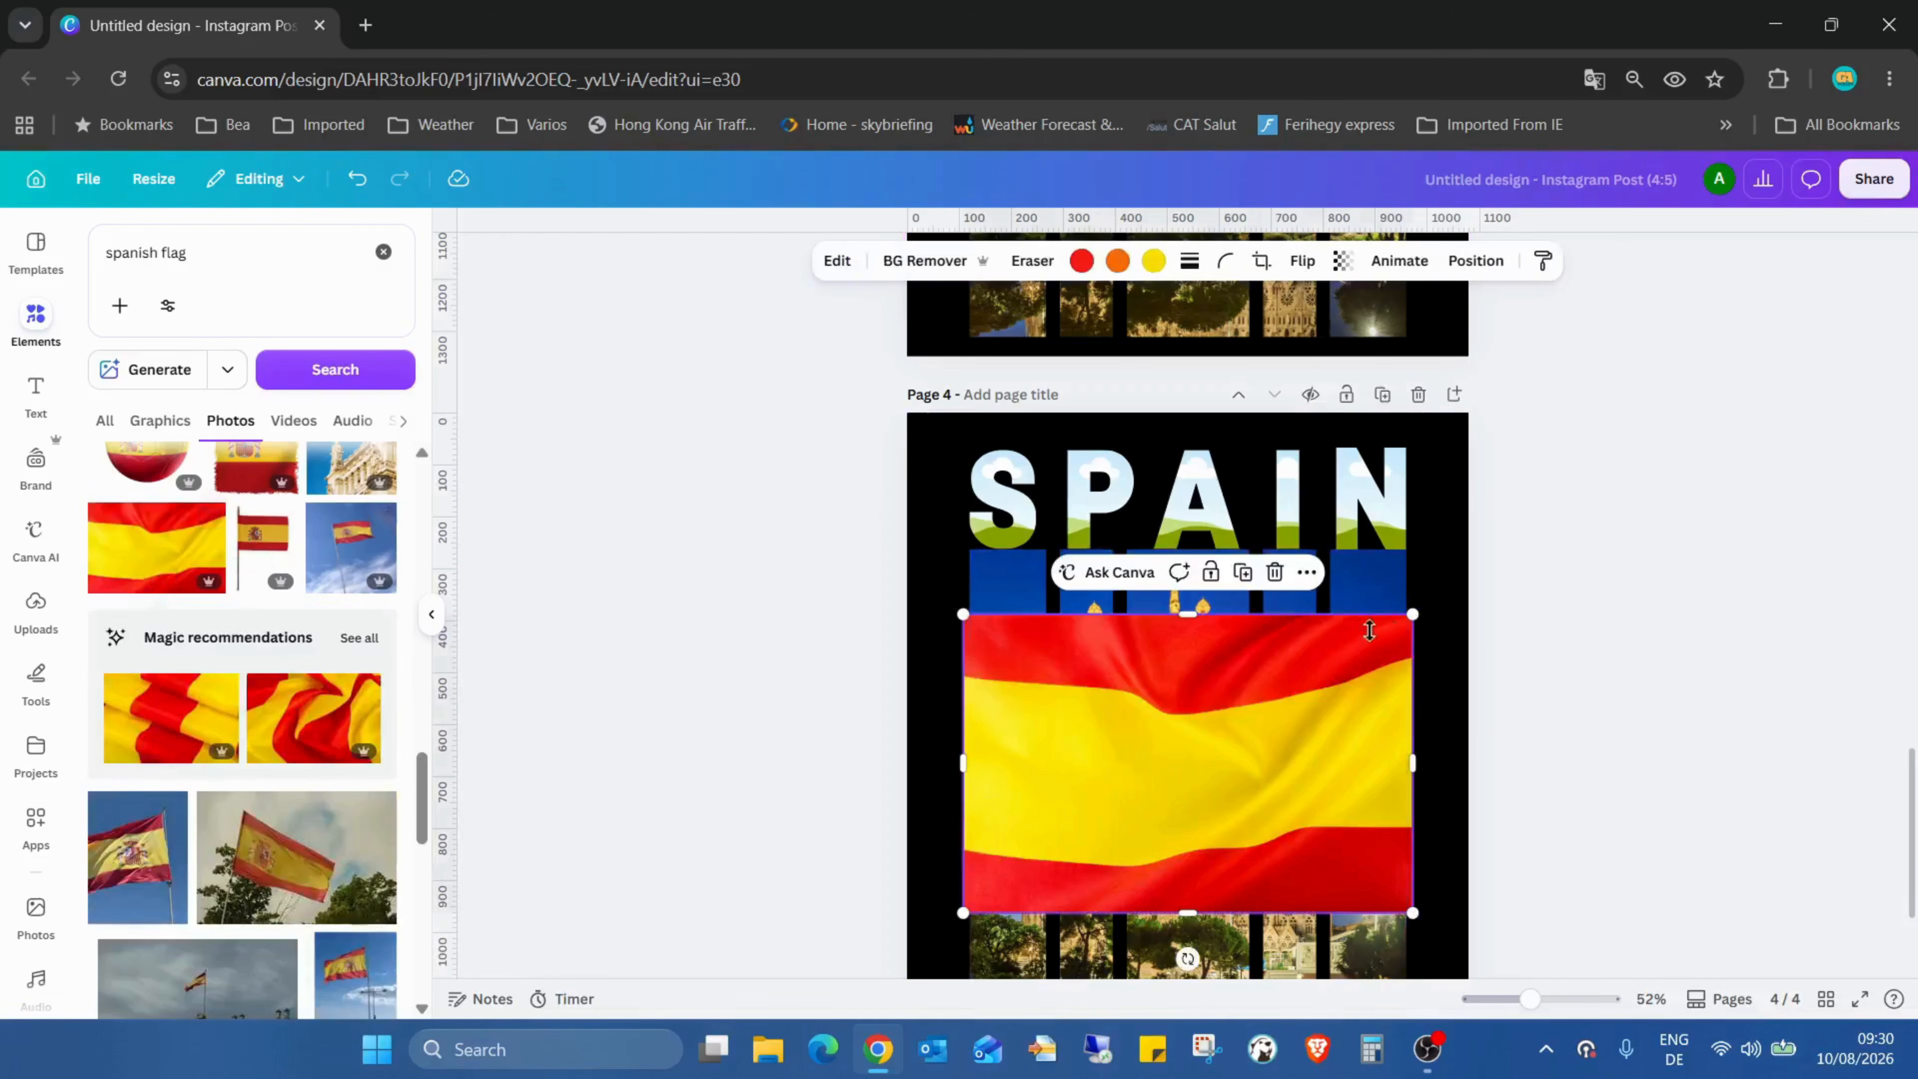
Duplicate the flag photo so there is one per letter, and place the copies into the SPAIN letter frames on page 4
{"action": "left_click", "coordinate": [1242, 571]}
{"action": "left_click", "coordinate": [1263, 594]}
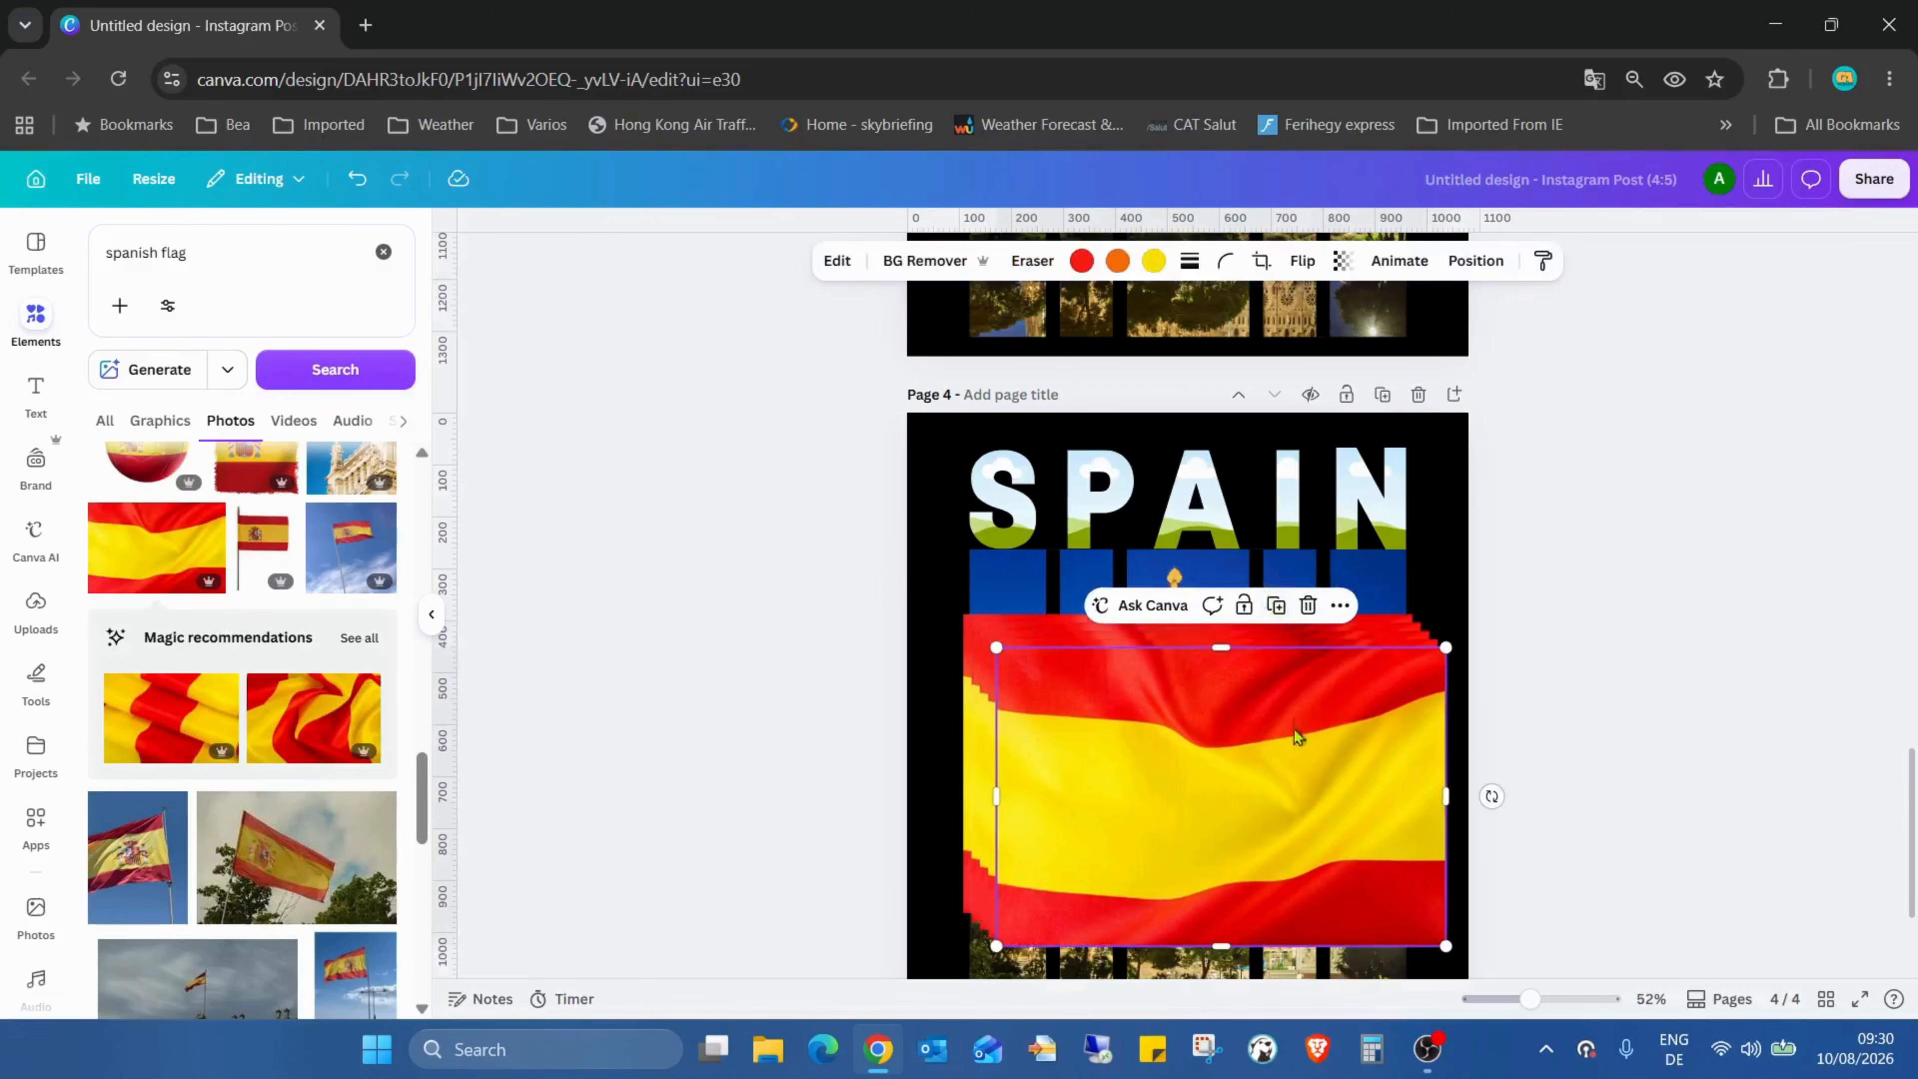
{"action": "left_click_drag", "start_coordinate": [1297, 758], "coordinate": [1288, 503]}
{"action": "left_click_drag", "start_coordinate": [1262, 791], "coordinate": [1207, 513]}
{"action": "left_click_drag", "start_coordinate": [1215, 732], "coordinate": [1117, 498]}
{"action": "left_click_drag", "start_coordinate": [1094, 702], "coordinate": [990, 482]}
View the flag-filled and blue versions of the design in full-screen presentation
{"action": "left_click", "coordinate": [1859, 998]}
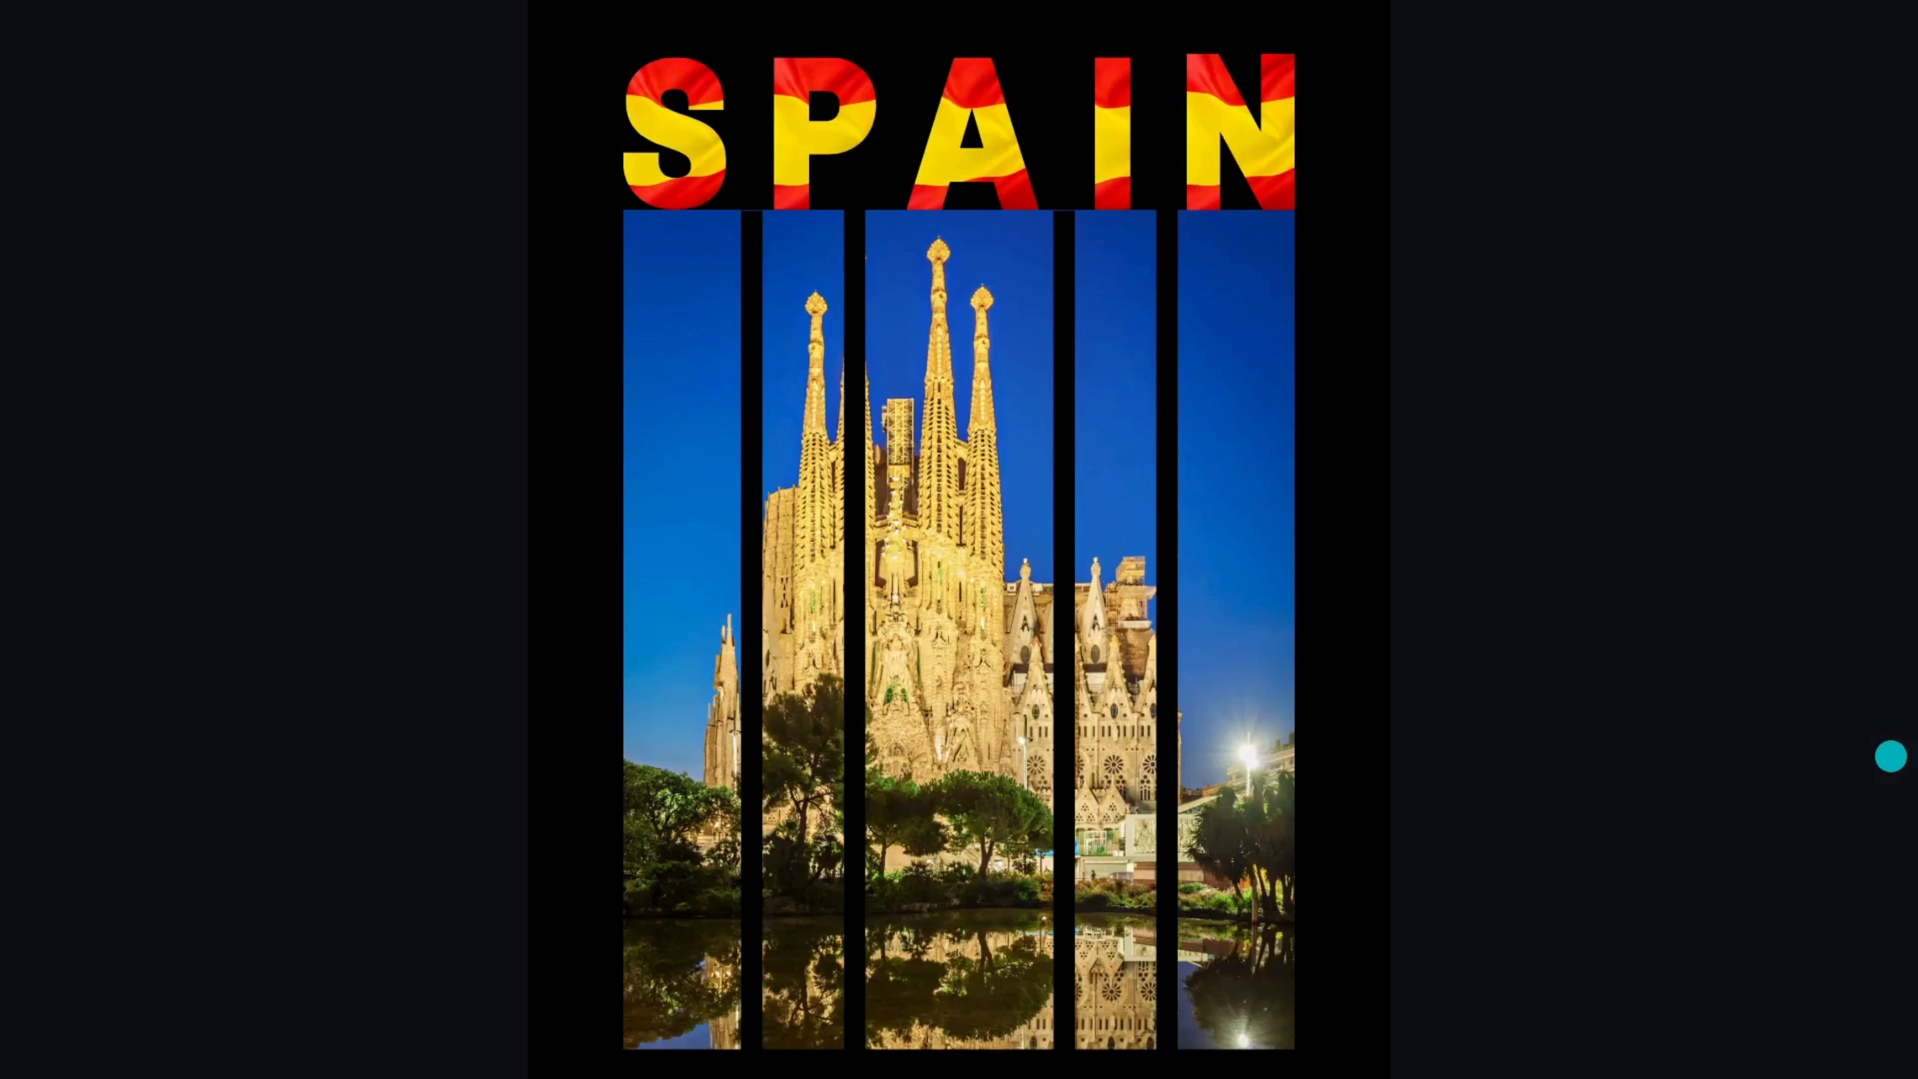
{"action": "key", "text": "Right"}
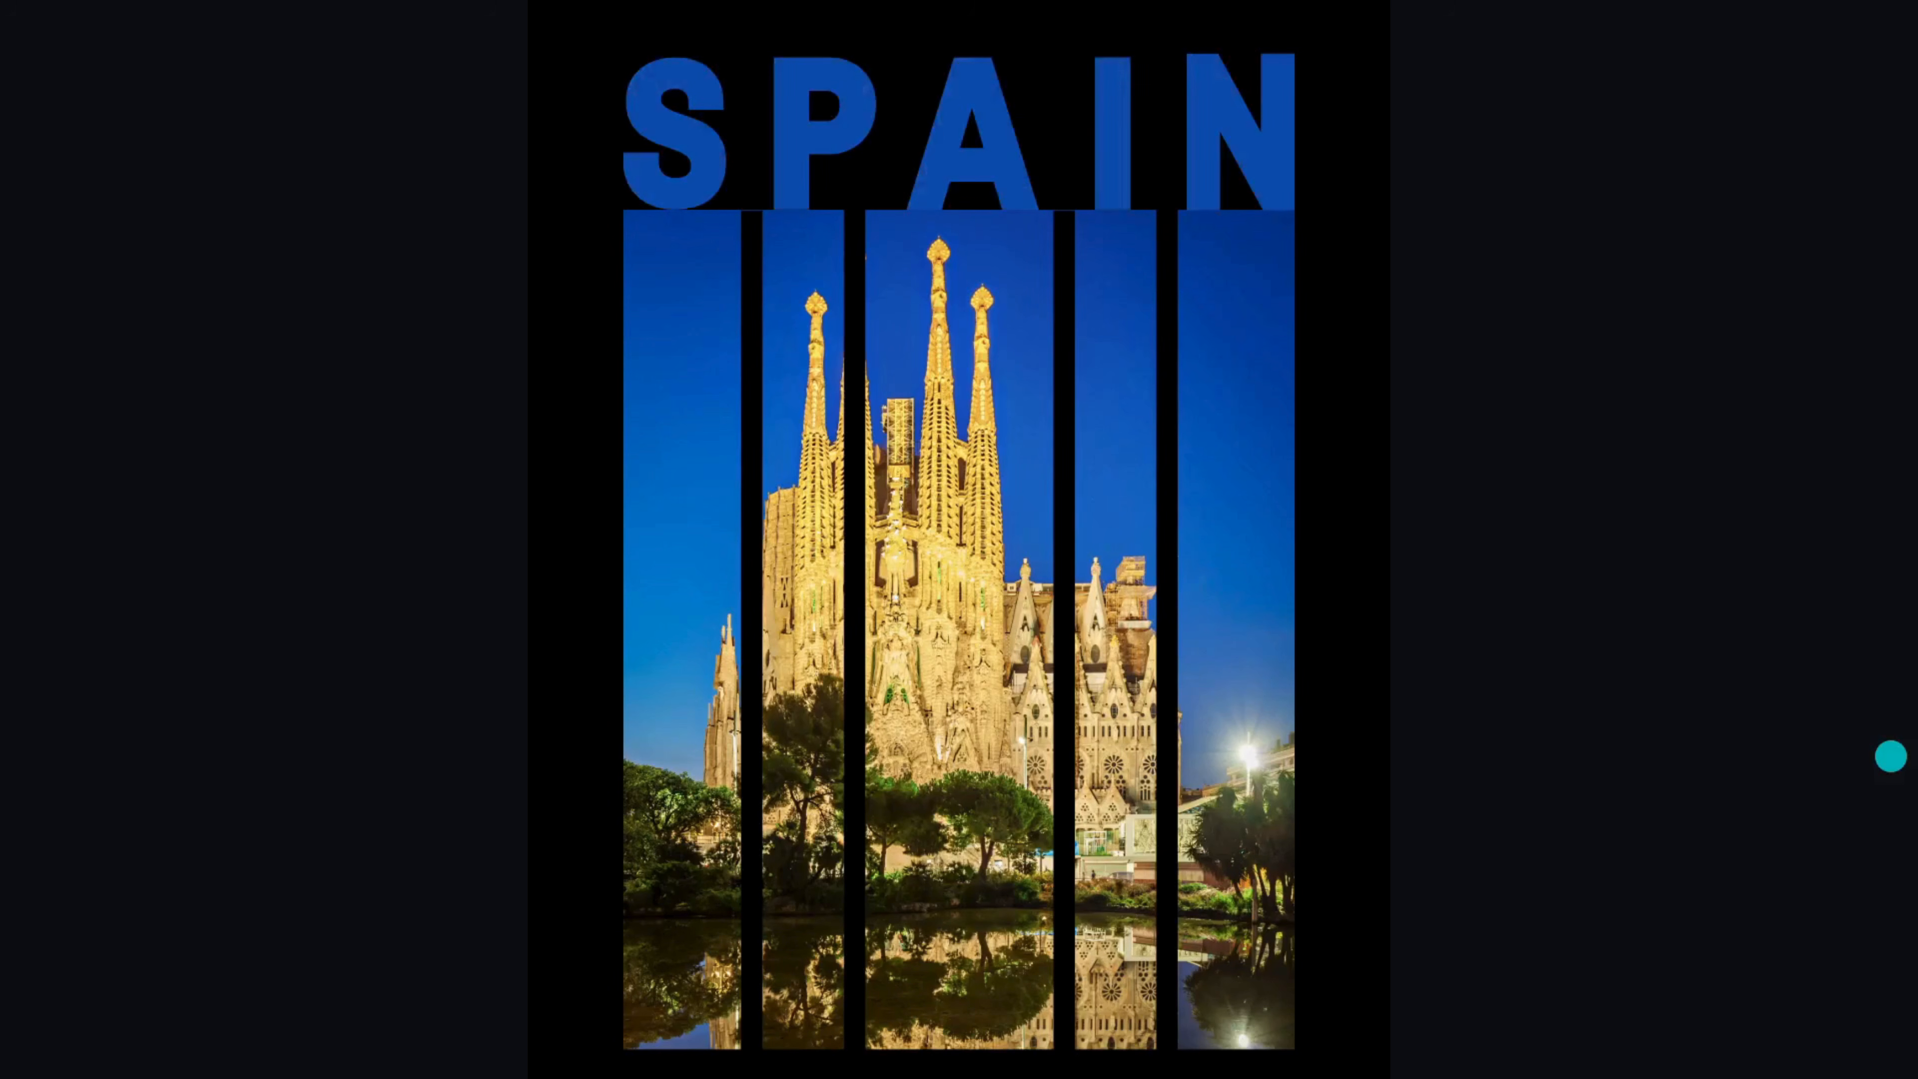